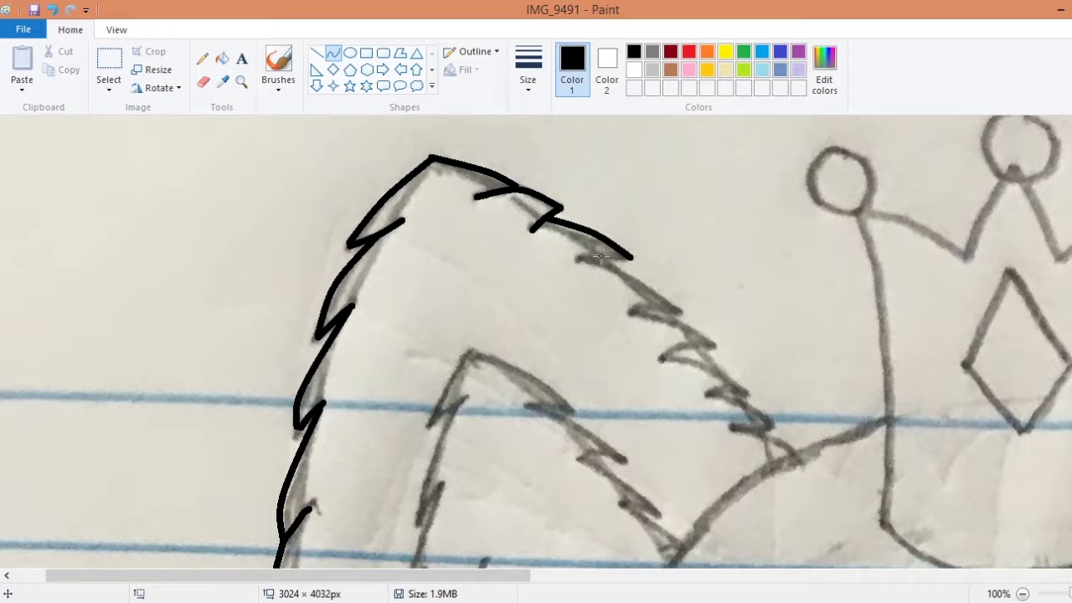
# - Continue tracing the outer ear's jagged fur edge in black curves down to where it meets the head outline
pyautogui.scroll(-3, 609, 257)
pyautogui.moveTo(634, 159)
pyautogui.mouseDown()
pyautogui.moveTo(658, 156)
pyautogui.moveTo(746, 208)
pyautogui.mouseUp()
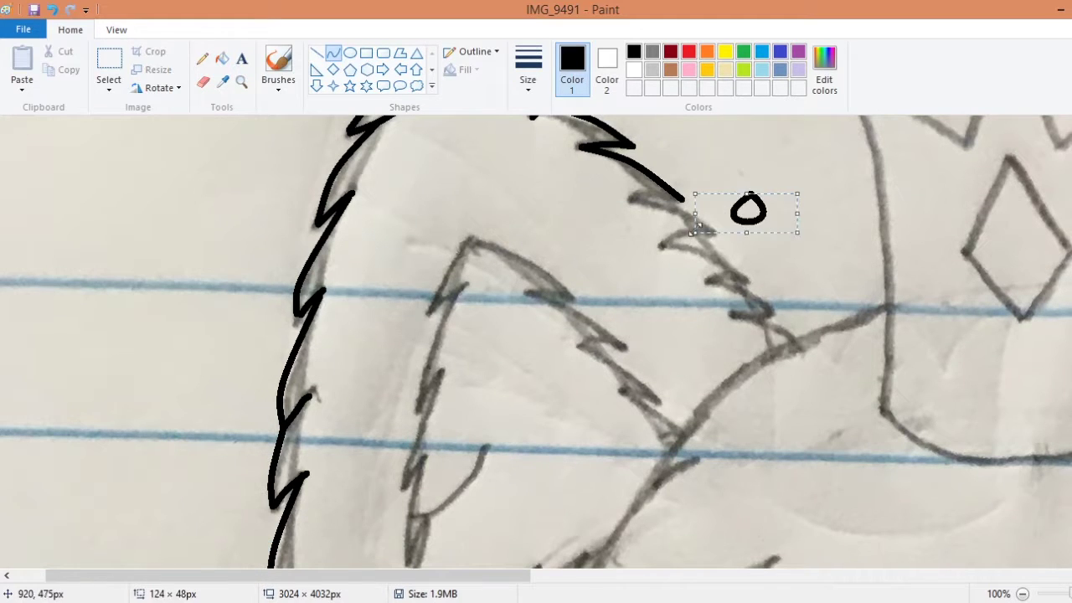
pyautogui.moveTo(630, 198); pyautogui.dragTo(645, 194)
pyautogui.moveTo(681, 148); pyautogui.dragTo(716, 233)
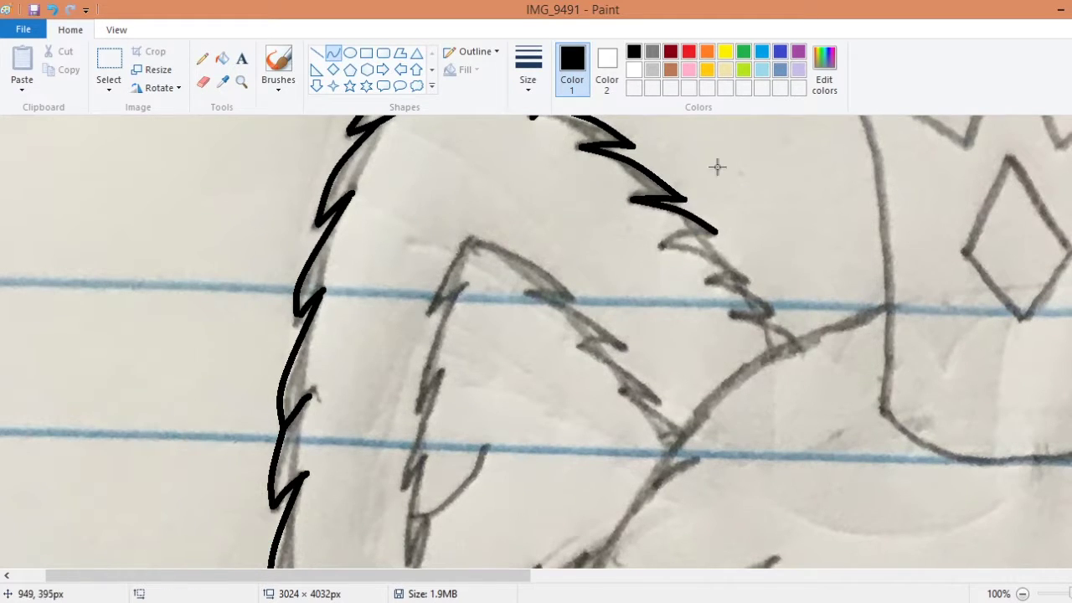
pyautogui.moveTo(745, 278); pyautogui.dragTo(754, 284)
pyautogui.moveTo(722, 270); pyautogui.dragTo(716, 266)
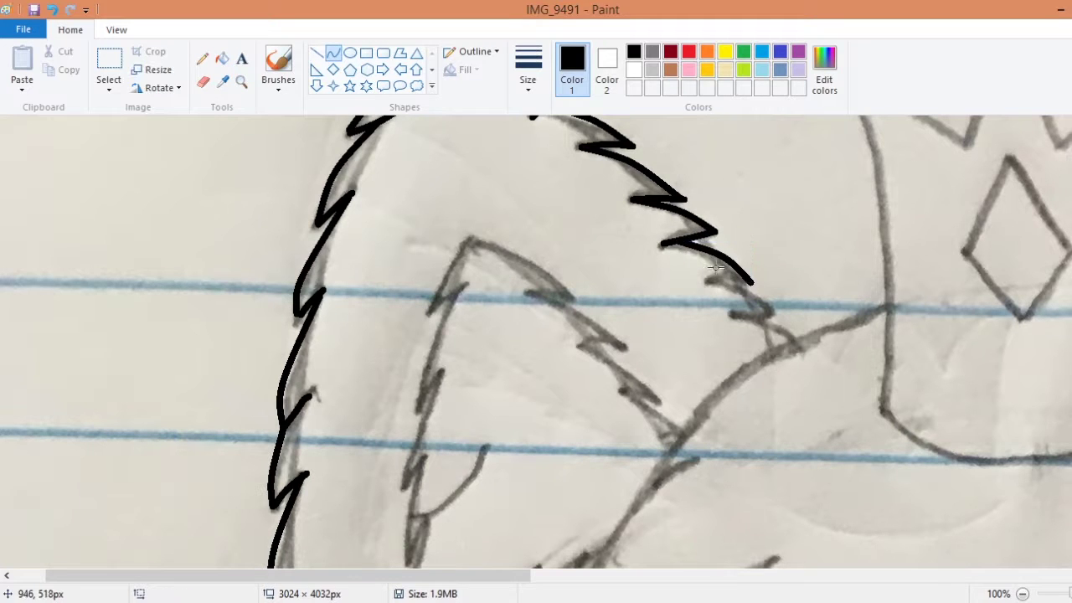
pyautogui.scroll(-3, 764, 299)
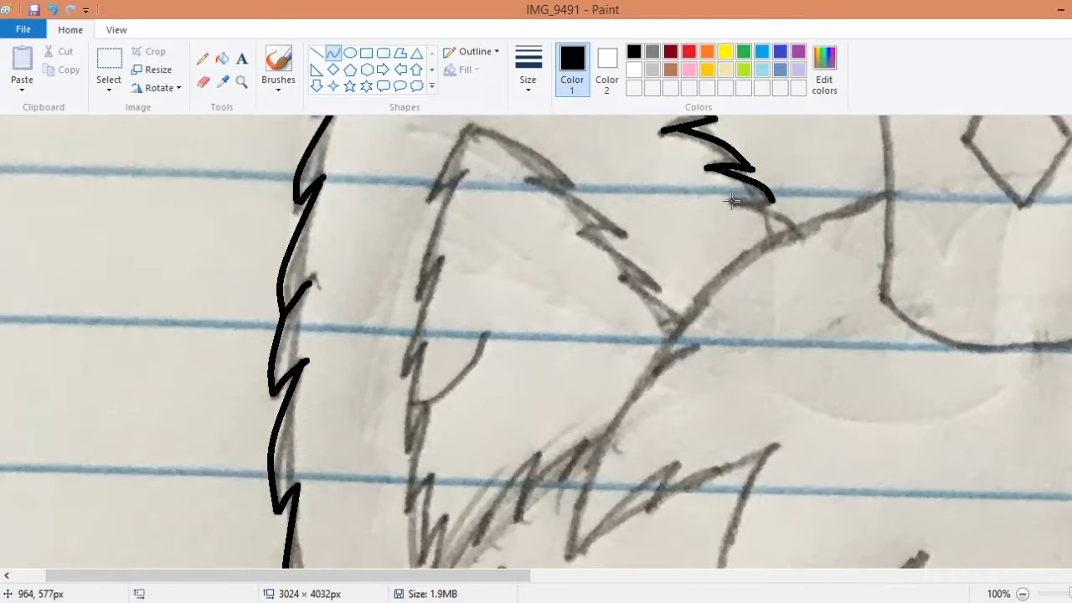
pyautogui.moveTo(739, 200); pyautogui.dragTo(781, 213)
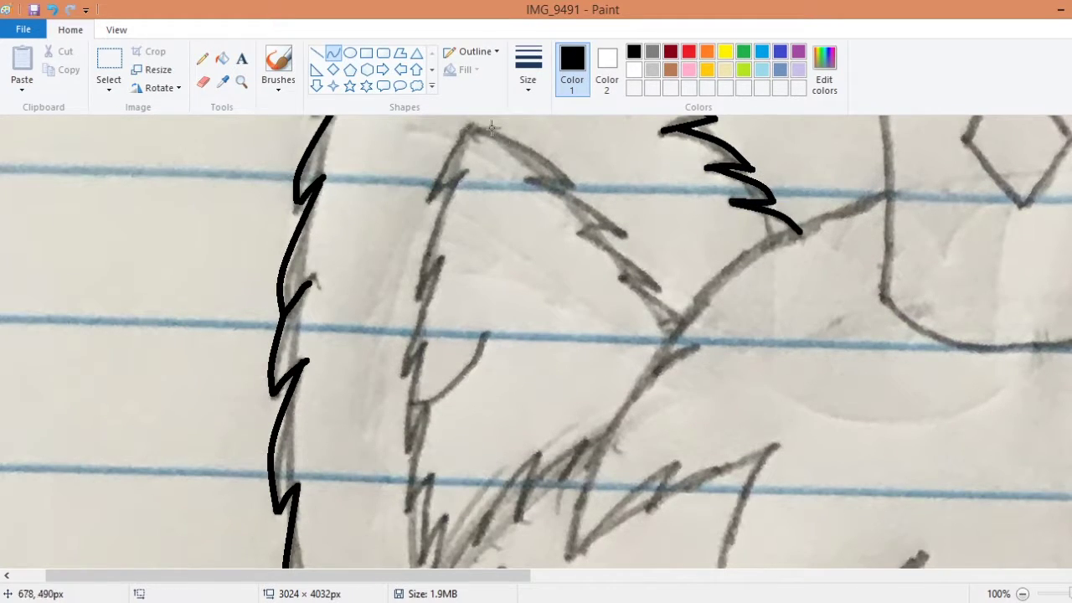
# - Trace the inner ear's pointed tip, its upper left fur edge and its jagged right edge down to the head outline
pyautogui.moveTo(470, 124)
pyautogui.mouseDown()
pyautogui.moveTo(557, 156)
pyautogui.moveTo(624, 236)
pyautogui.mouseUp()
pyautogui.moveTo(605, 156); pyautogui.dragTo(586, 201)
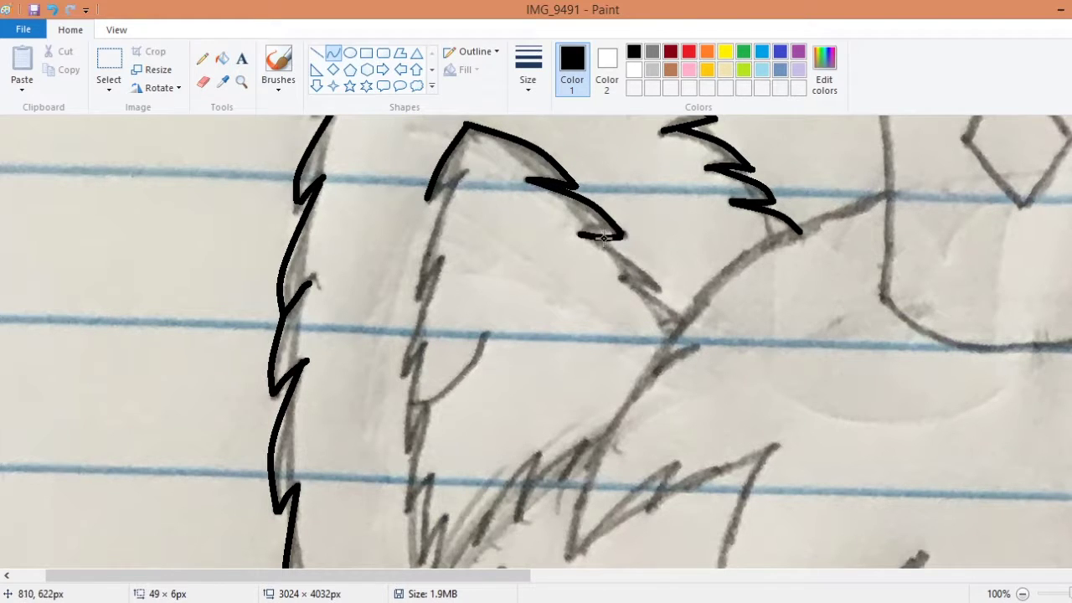
pyautogui.moveTo(603, 239); pyautogui.dragTo(578, 234)
pyautogui.moveTo(451, 180)
pyautogui.mouseDown()
pyautogui.moveTo(431, 196)
pyautogui.moveTo(414, 295)
pyautogui.moveTo(403, 295)
pyautogui.moveTo(400, 377)
pyautogui.mouseUp()
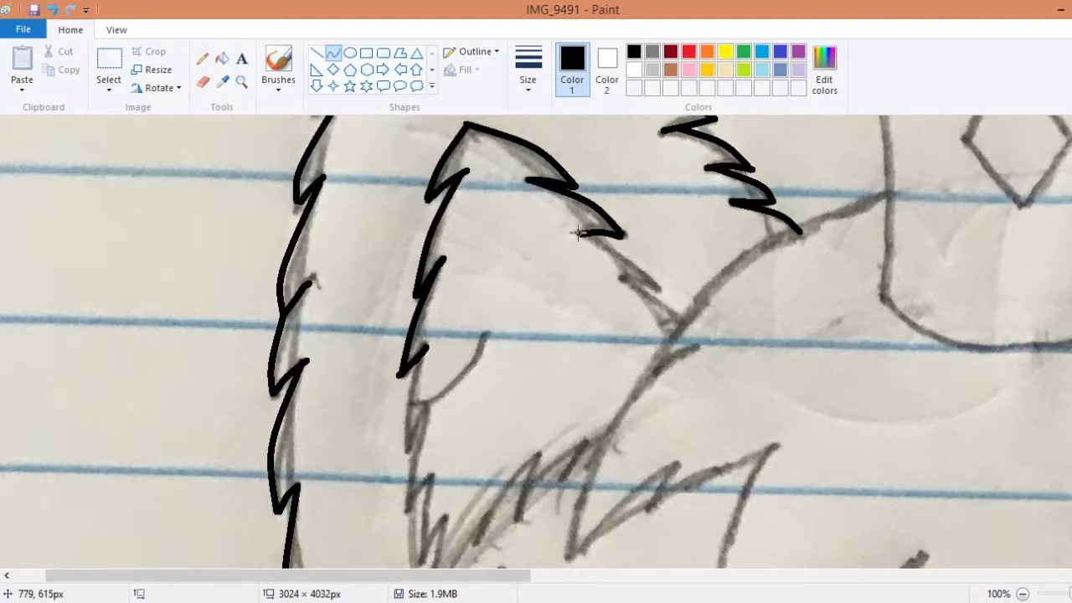
pyautogui.moveTo(577, 232); pyautogui.dragTo(661, 290)
pyautogui.scroll(-3, 628, 234)
pyautogui.moveTo(631, 169); pyautogui.dragTo(689, 203)
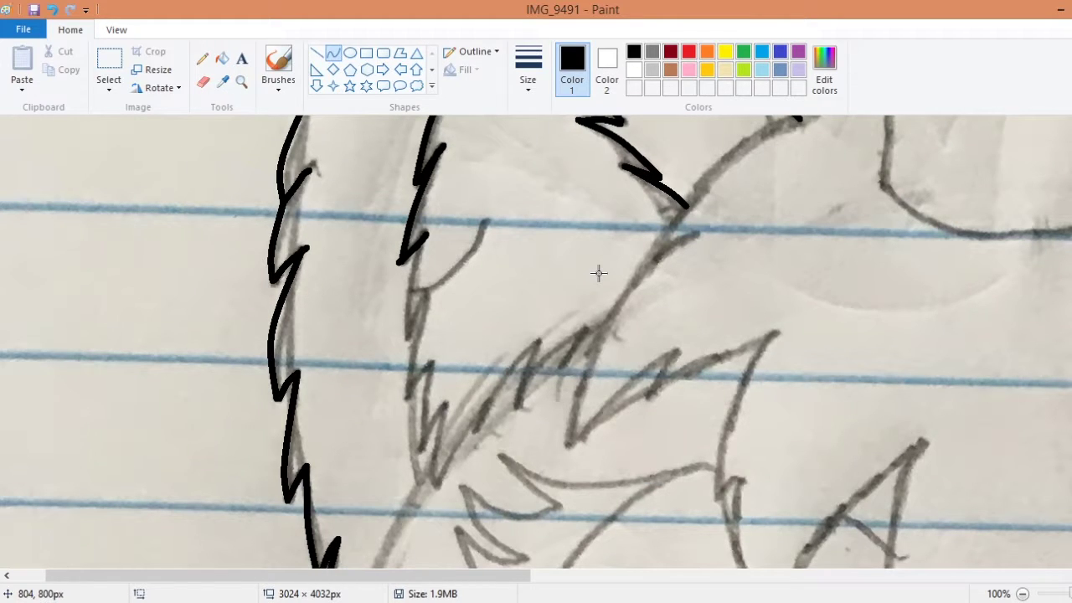
# - Trace the inner ear's lower left jagged edge and the fur tufts along its base
pyautogui.moveTo(399, 264)
pyautogui.mouseDown()
pyautogui.moveTo(407, 399)
pyautogui.moveTo(435, 360)
pyautogui.mouseUp()
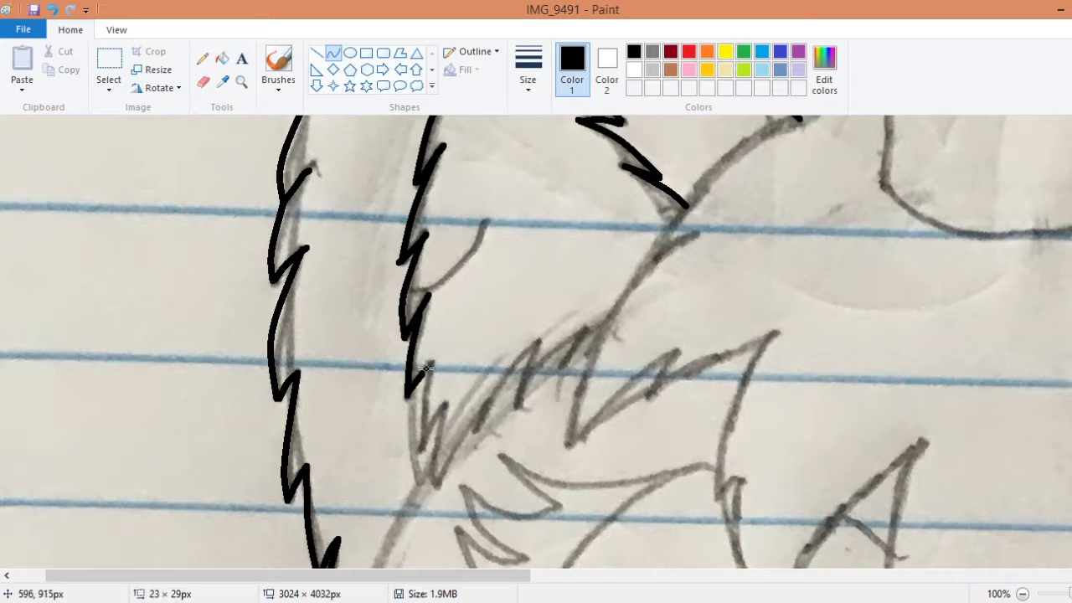
pyautogui.scroll(-3, 419, 402)
pyautogui.moveTo(407, 399); pyautogui.dragTo(418, 411)
pyautogui.moveTo(418, 297); pyautogui.dragTo(427, 288)
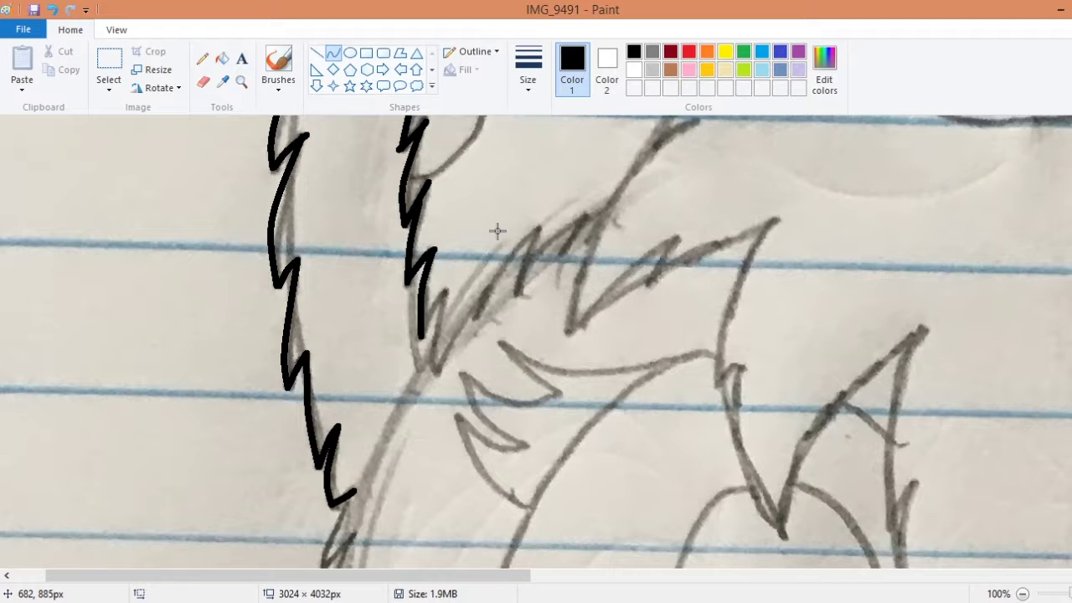
pyautogui.moveTo(433, 374)
pyautogui.mouseDown()
pyautogui.moveTo(440, 299)
pyautogui.moveTo(526, 240)
pyautogui.moveTo(484, 289)
pyautogui.moveTo(545, 232)
pyautogui.moveTo(516, 295)
pyautogui.moveTo(550, 247)
pyautogui.moveTo(559, 255)
pyautogui.moveTo(612, 207)
pyautogui.mouseUp()
pyautogui.click(523, 310)
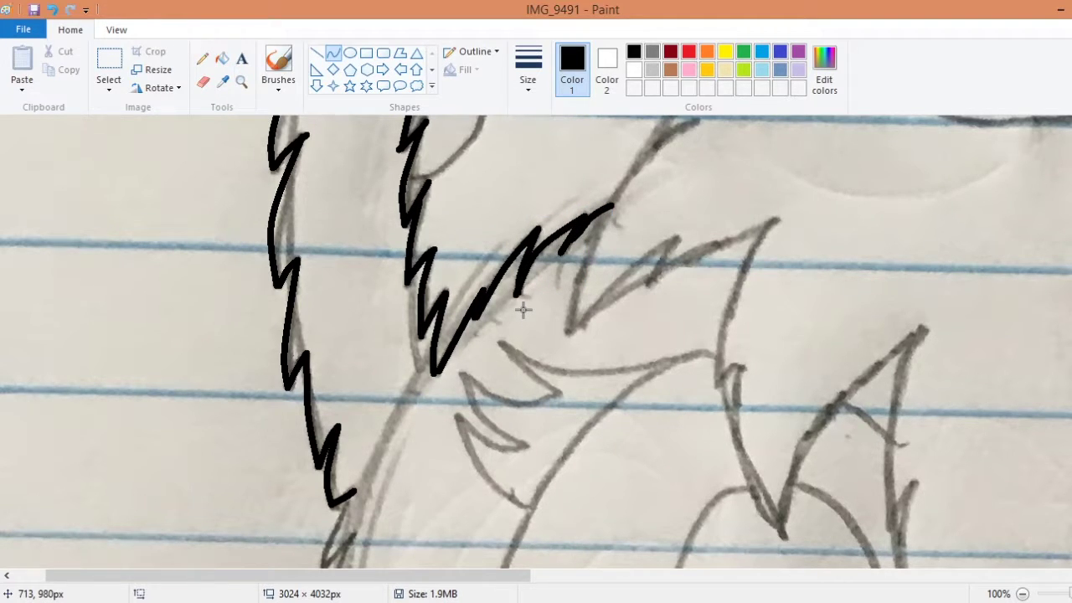
# - Trace the small curved line inside the inner ear, starting from its left edge
pyautogui.scroll(5, 390, 216)
pyautogui.moveTo(409, 514); pyautogui.dragTo(489, 449)
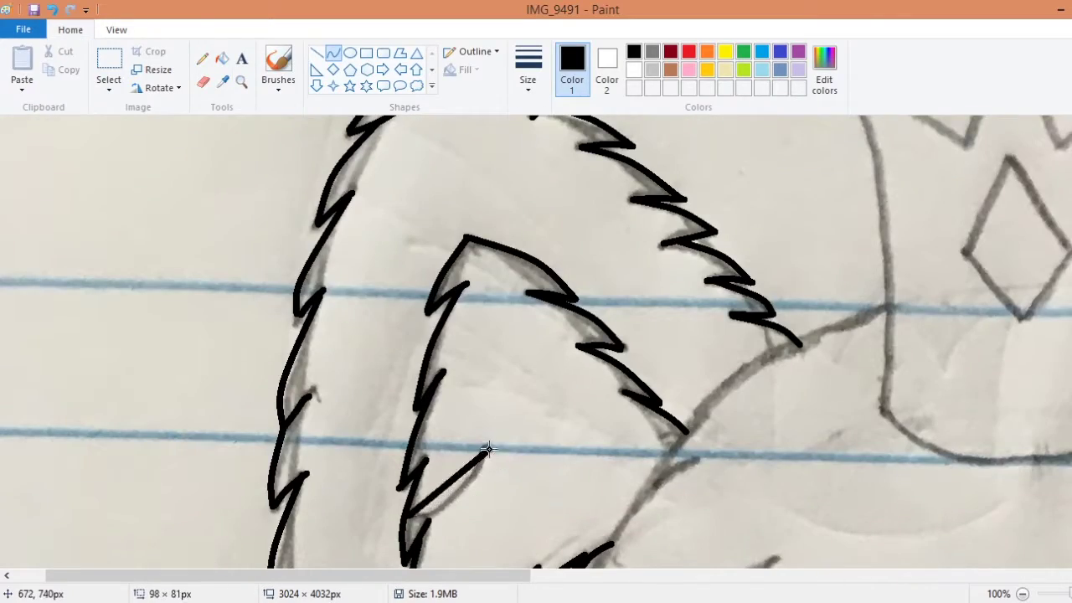
pyautogui.moveTo(452, 490); pyautogui.dragTo(466, 507)
# - Trace the jagged fur along the left side of the head down to the line above the left cheek
pyautogui.scroll(-10, 601, 401)
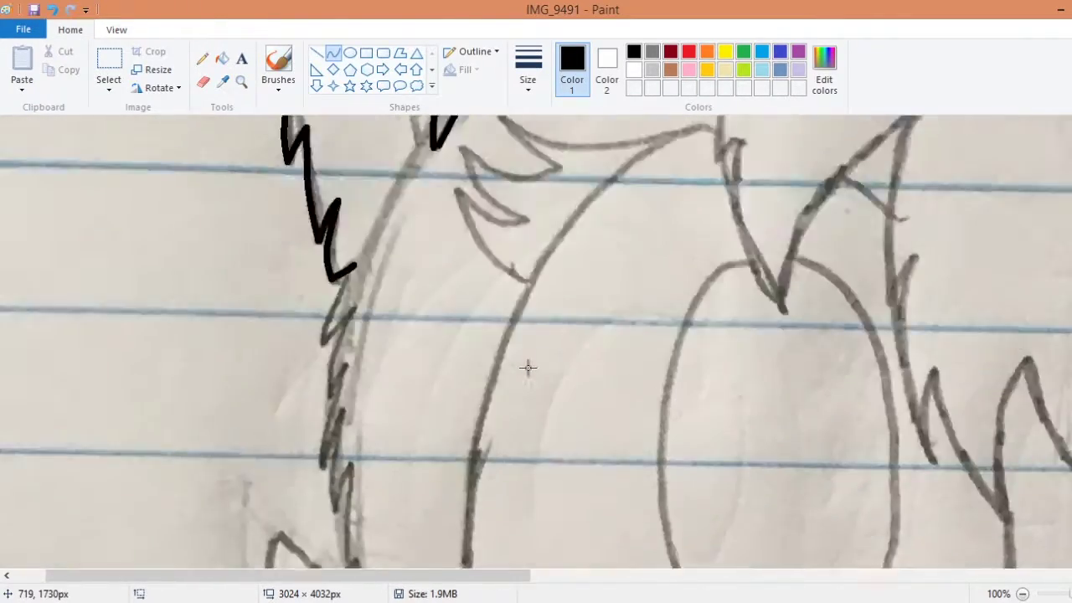
pyautogui.moveTo(430, 164); pyautogui.dragTo(411, 279)
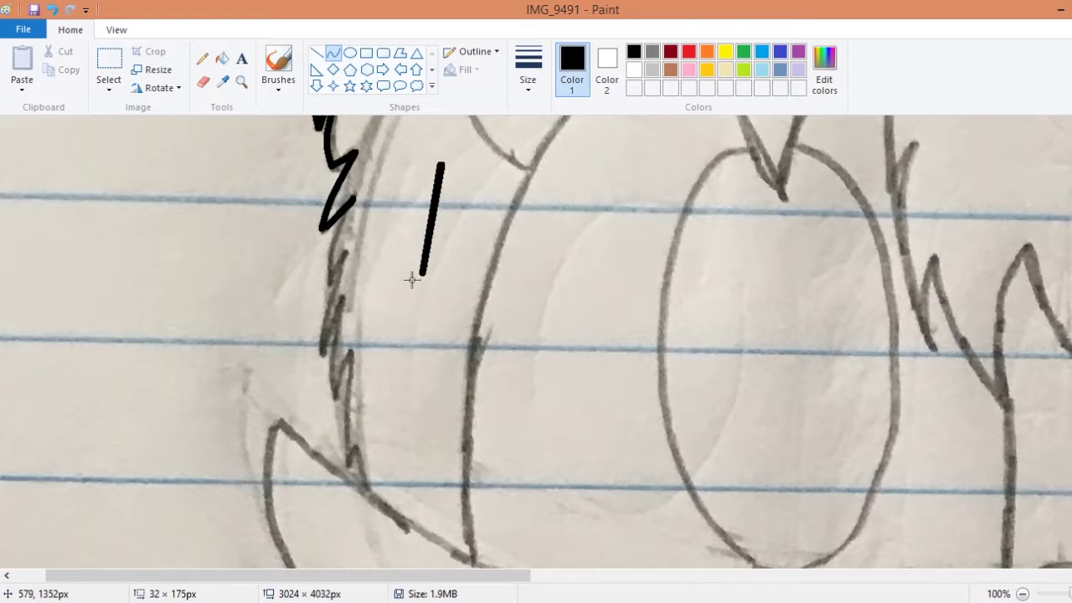
pyautogui.press('Escape')
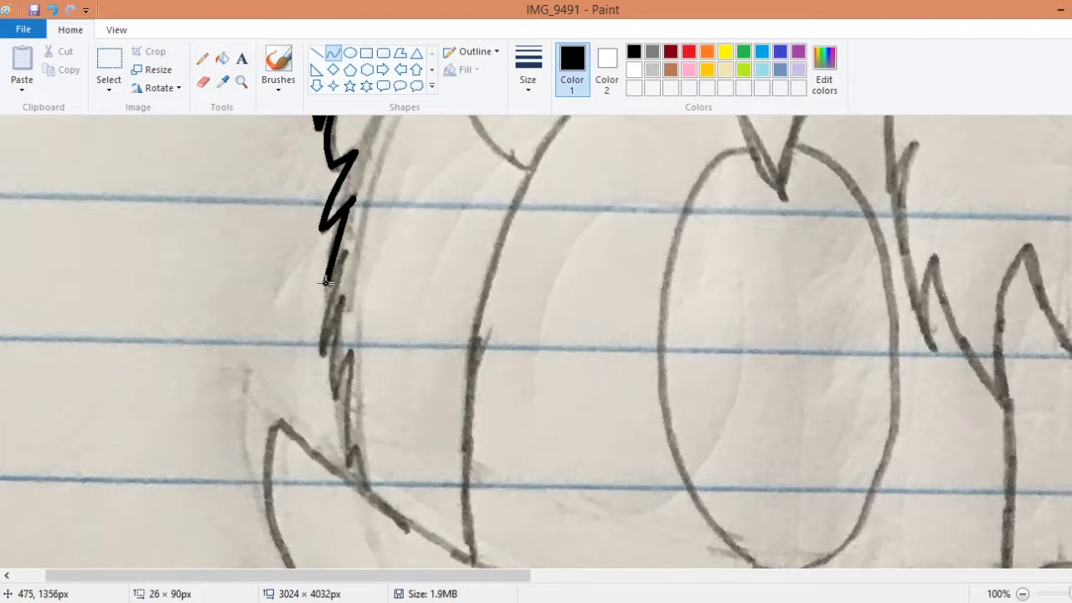
pyautogui.click(326, 282)
pyautogui.moveTo(343, 260); pyautogui.dragTo(344, 314)
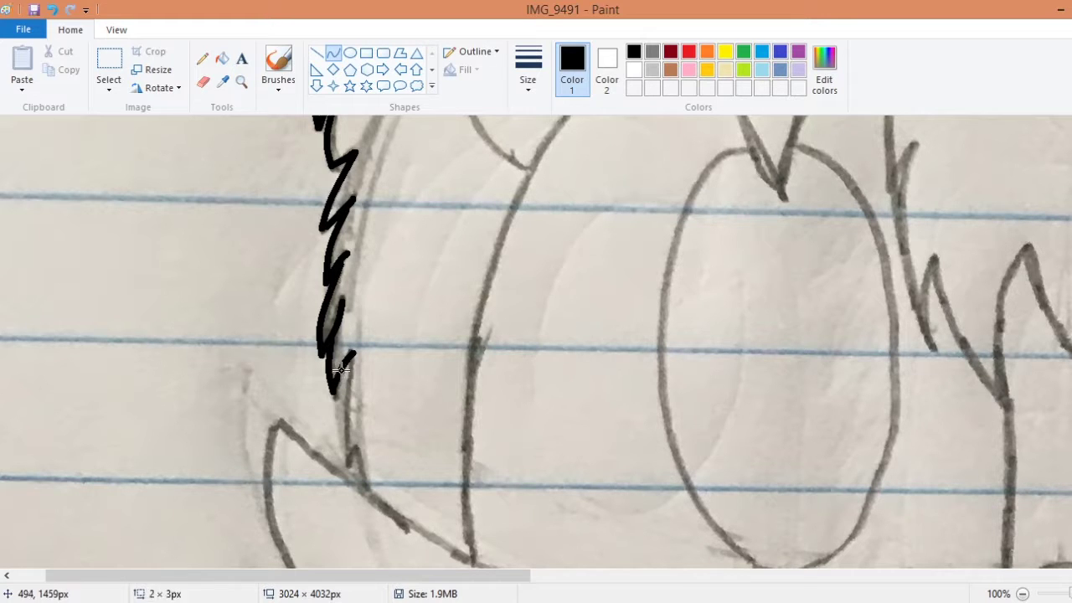
pyautogui.moveTo(341, 368); pyautogui.dragTo(346, 461)
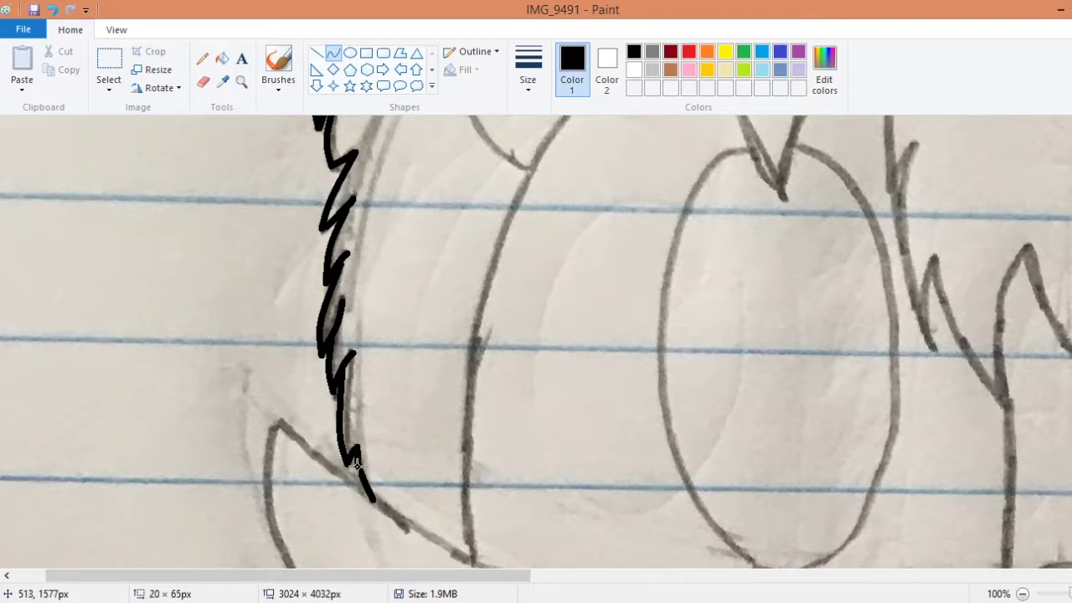
# - Trace the left cheek's pointed fur tufts down to the start of the jaw line
pyautogui.scroll(-3, 356, 465)
pyautogui.moveTo(349, 411)
pyautogui.mouseDown()
pyautogui.moveTo(270, 192)
pyautogui.moveTo(311, 284)
pyautogui.moveTo(277, 199)
pyautogui.moveTo(250, 304)
pyautogui.mouseUp()
pyautogui.scroll(-2, 410, 248)
pyautogui.scroll(1, 399, 249)
pyautogui.moveTo(352, 305); pyautogui.dragTo(264, 299)
pyautogui.moveTo(265, 299)
pyautogui.mouseDown()
pyautogui.moveTo(295, 310)
pyautogui.moveTo(455, 440)
pyautogui.mouseUp()
pyautogui.moveTo(360, 370)
pyautogui.mouseDown()
pyautogui.moveTo(270, 407)
pyautogui.moveTo(271, 376)
pyautogui.mouseUp()
pyautogui.rightClick(396, 411)
pyautogui.press('Escape')
pyautogui.scroll(-2, 641, 304)
pyautogui.moveTo(456, 329)
pyautogui.mouseDown()
pyautogui.moveTo(355, 337)
pyautogui.moveTo(404, 347)
pyautogui.mouseUp()
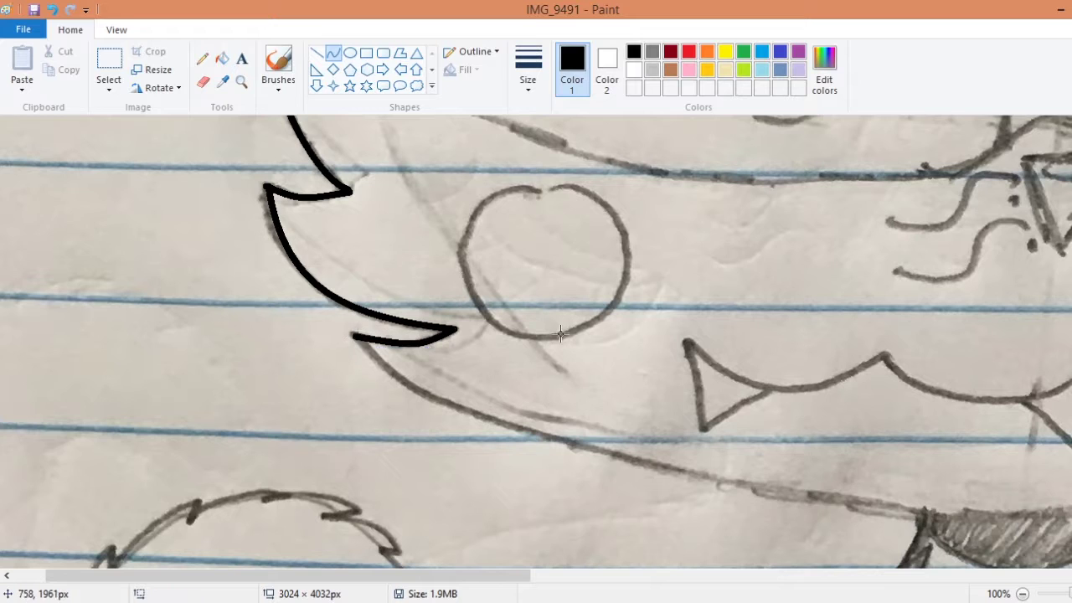
# - Trace the jaw line from the lowest left cheek tuft across the chin above the neck
pyautogui.hscroll(2, 561, 334)
pyautogui.scroll(-2, 561, 333)
pyautogui.moveTo(226, 223); pyautogui.dragTo(601, 371)
pyautogui.moveTo(369, 280); pyautogui.dragTo(310, 304)
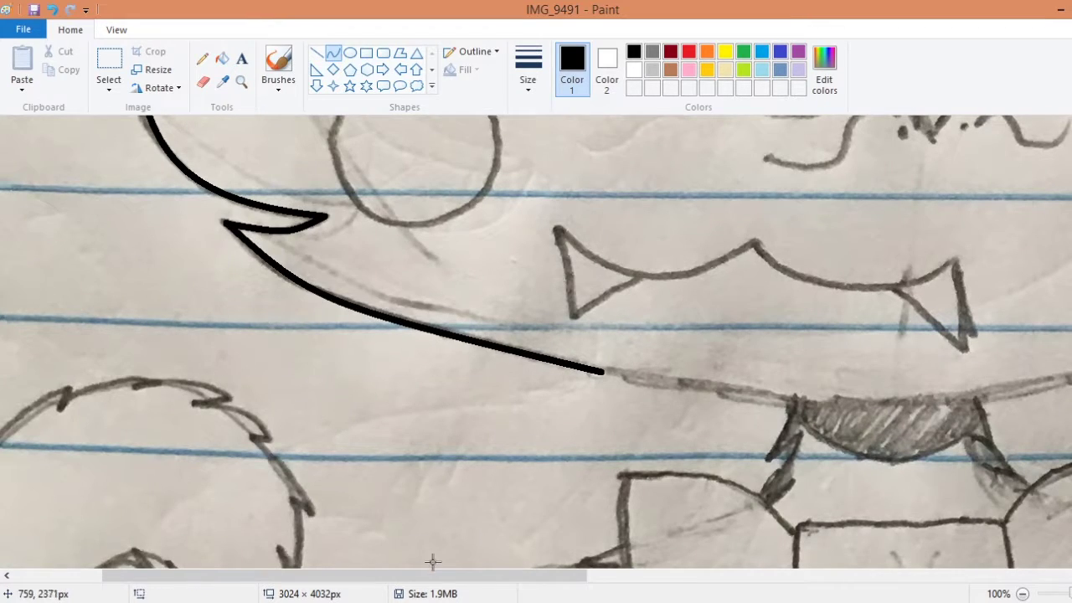
pyautogui.hscroll(5, 433, 561)
pyautogui.moveTo(165, 370); pyautogui.dragTo(657, 377)
pyautogui.moveTo(402, 376)
pyautogui.mouseDown()
pyautogui.moveTo(394, 423)
pyautogui.moveTo(406, 427)
pyautogui.mouseUp()
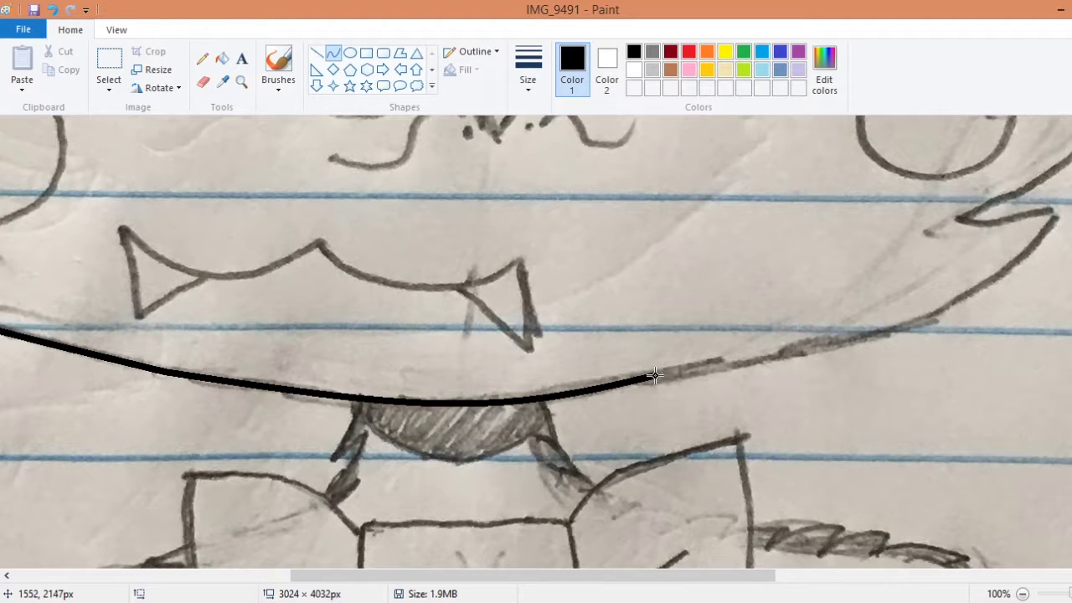
# - Trace the right side of the jaw and the right cheek's pointed fur tufts up to the muzzle line
pyautogui.moveTo(655, 376); pyautogui.dragTo(1065, 209)
pyautogui.moveTo(863, 293); pyautogui.dragTo(998, 403)
pyautogui.hscroll(4, 755, 423)
pyautogui.scroll(4, 756, 423)
pyautogui.moveTo(659, 446)
pyautogui.mouseDown()
pyautogui.moveTo(755, 435)
pyautogui.moveTo(856, 224)
pyautogui.mouseUp()
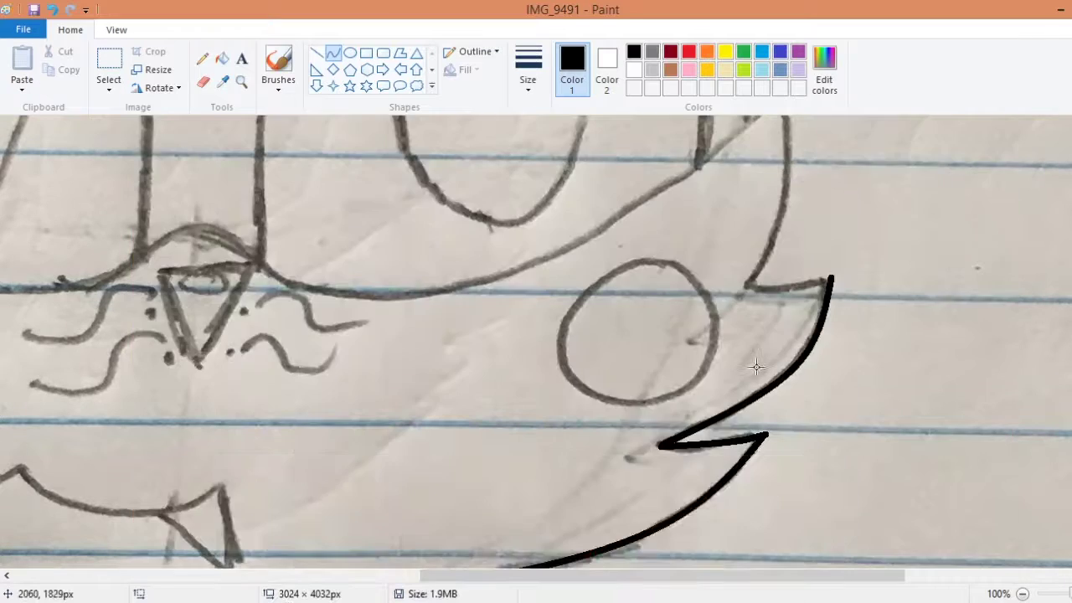
pyautogui.scroll(3, 778, 335)
pyautogui.moveTo(835, 387)
pyautogui.mouseDown()
pyautogui.moveTo(748, 400)
pyautogui.moveTo(773, 374)
pyautogui.moveTo(779, 201)
pyautogui.mouseUp()
pyautogui.moveTo(789, 342); pyautogui.dragTo(873, 299)
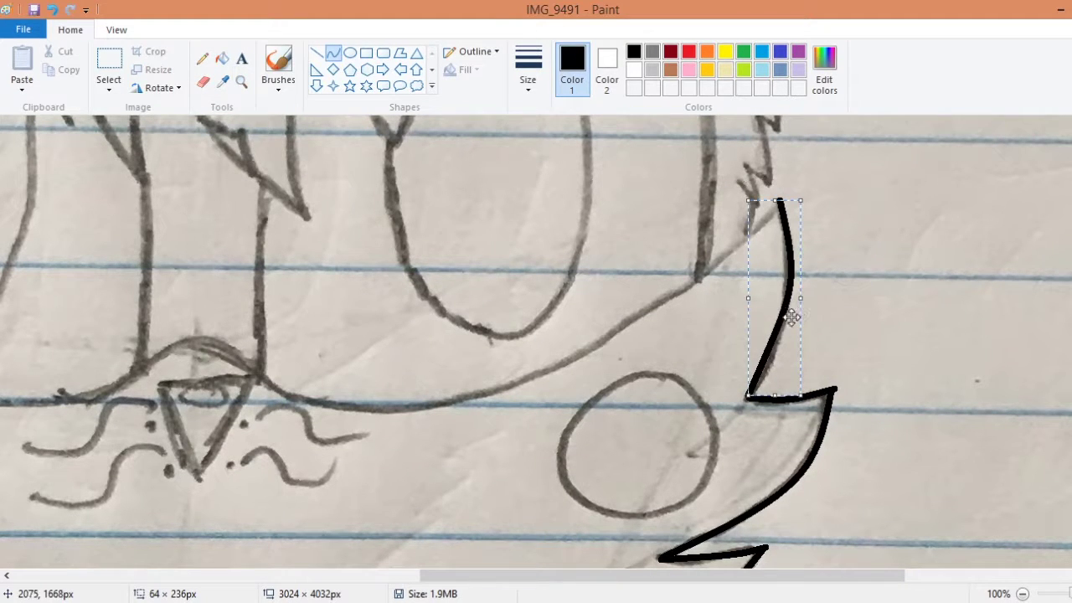
pyautogui.moveTo(791, 316); pyautogui.dragTo(850, 247)
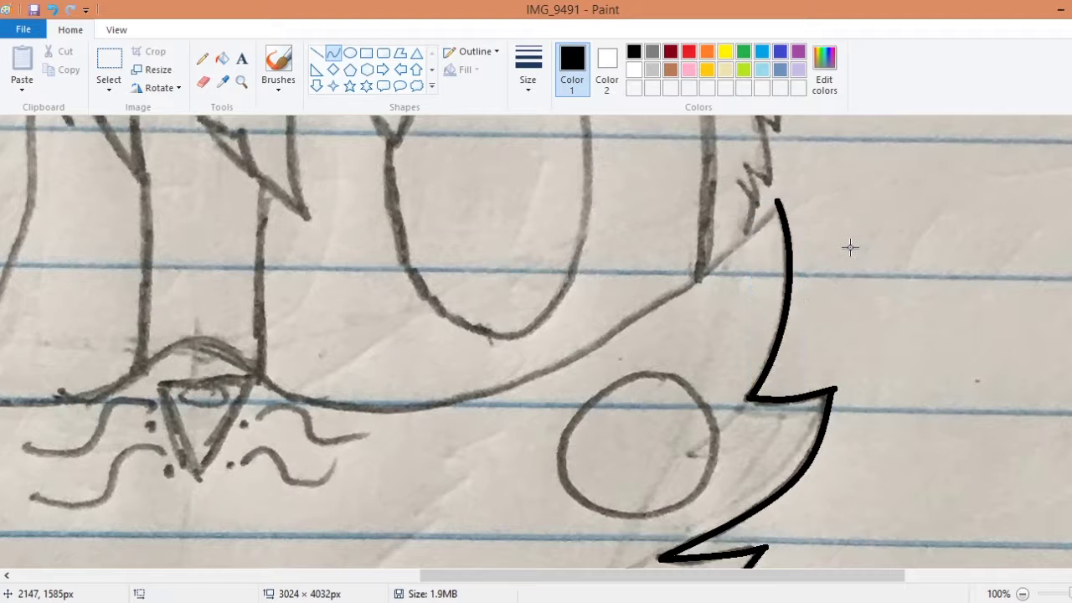
# - Trace the muzzle's upper line from the right cheek's top tip to just beside the nose
pyautogui.moveTo(777, 204); pyautogui.dragTo(354, 407)
pyautogui.moveTo(611, 347); pyautogui.dragTo(885, 239)
pyautogui.moveTo(662, 575); pyautogui.dragTo(525, 575)
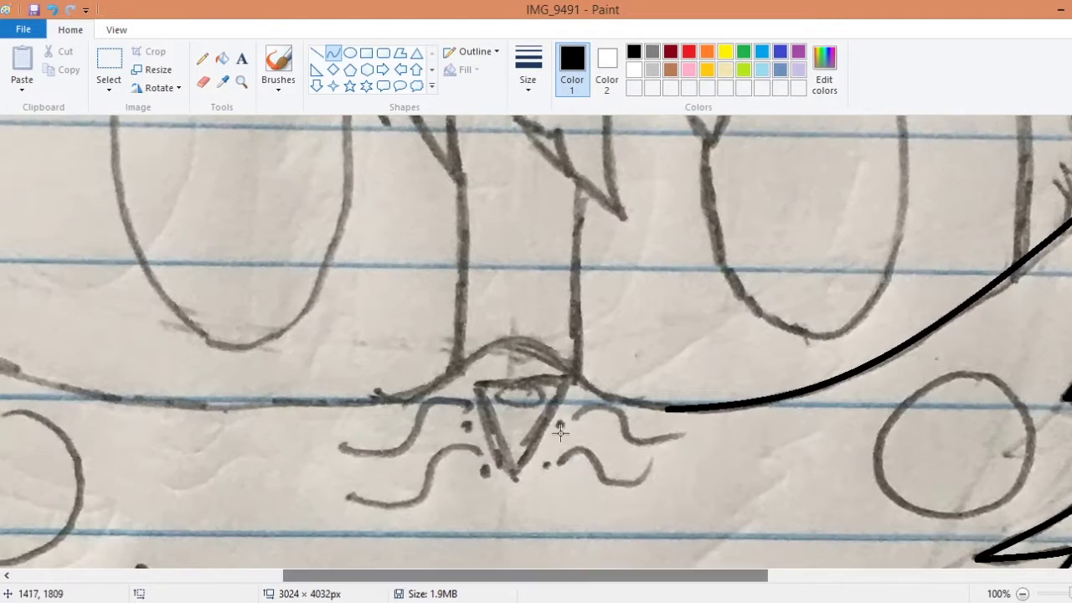
pyautogui.moveTo(667, 407)
pyautogui.mouseDown()
pyautogui.moveTo(521, 333)
pyautogui.moveTo(433, 386)
pyautogui.mouseUp()
pyautogui.click(550, 304)
pyautogui.click(521, 333)
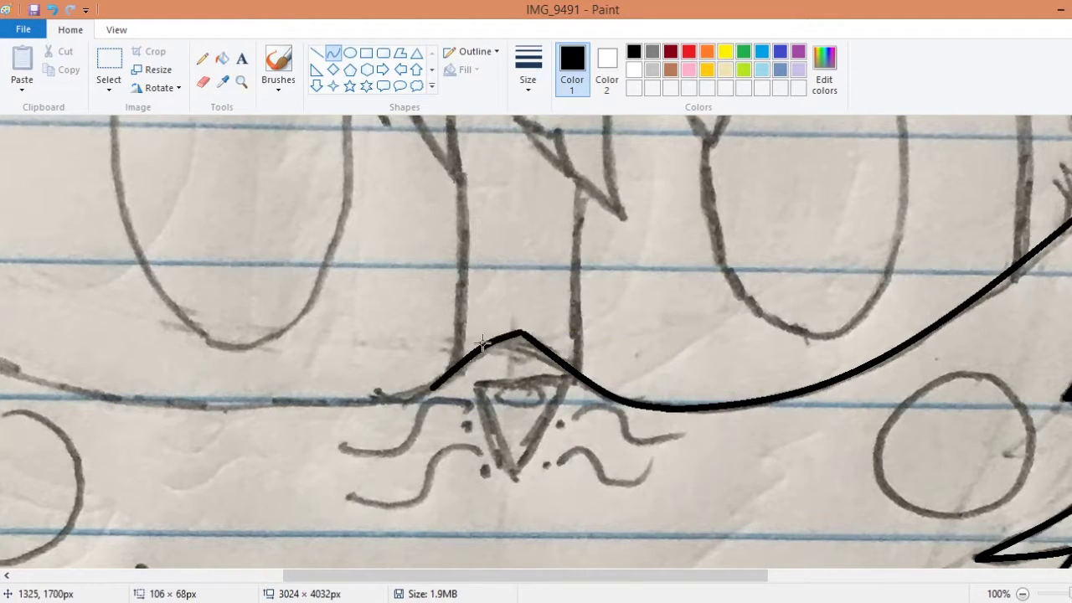
pyautogui.moveTo(476, 360)
pyautogui.mouseDown()
pyautogui.moveTo(571, 372)
pyautogui.moveTo(515, 337)
pyautogui.mouseUp()
pyautogui.hotkey('ctrl', 'z')
pyautogui.hotkey('ctrl', 'z')
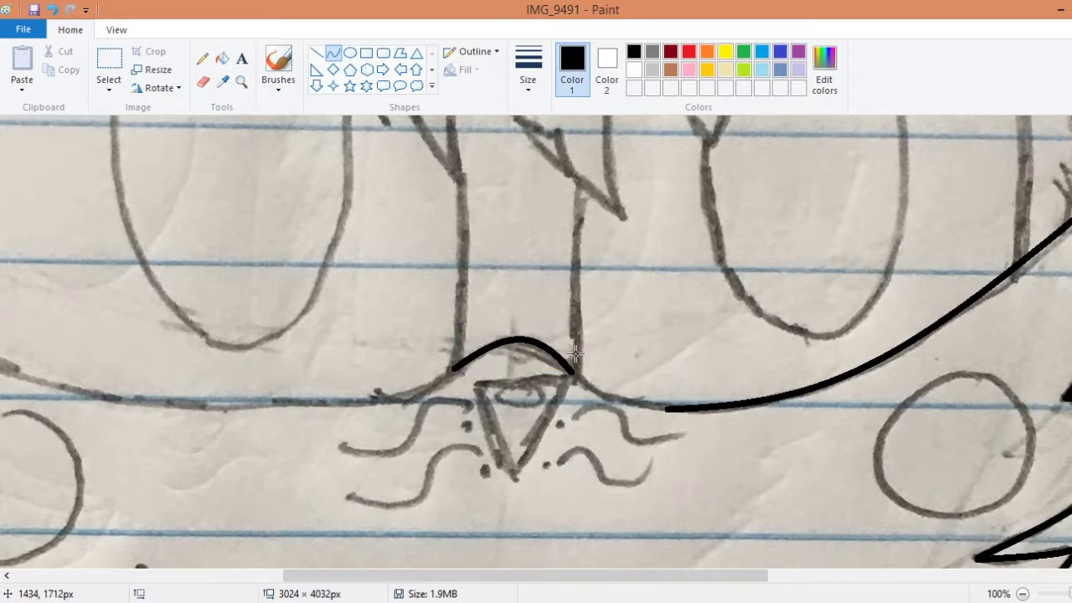
# - Complete the muzzle's upper line by joining both sides of the bump above the nose and extending it to the left cheek's tip
pyautogui.moveTo(571, 373); pyautogui.dragTo(669, 414)
pyautogui.click(669, 413)
pyautogui.moveTo(526, 575); pyautogui.dragTo(388, 575)
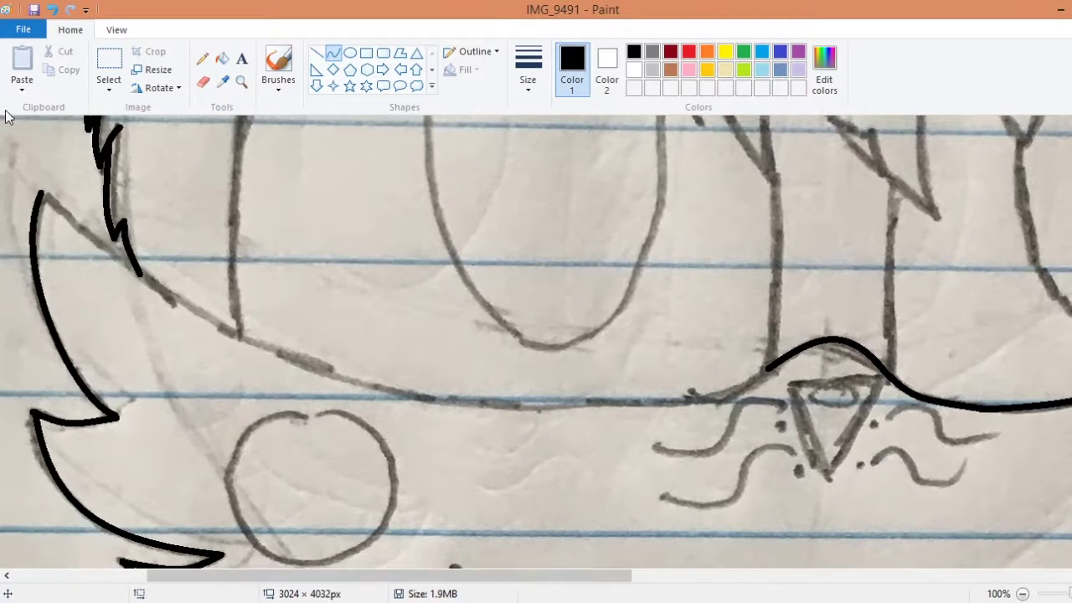
pyautogui.moveTo(40, 193); pyautogui.dragTo(519, 406)
pyautogui.moveTo(326, 307); pyautogui.dragTo(326, 388)
pyautogui.click(435, 392)
pyautogui.moveTo(520, 406); pyautogui.dragTo(712, 408)
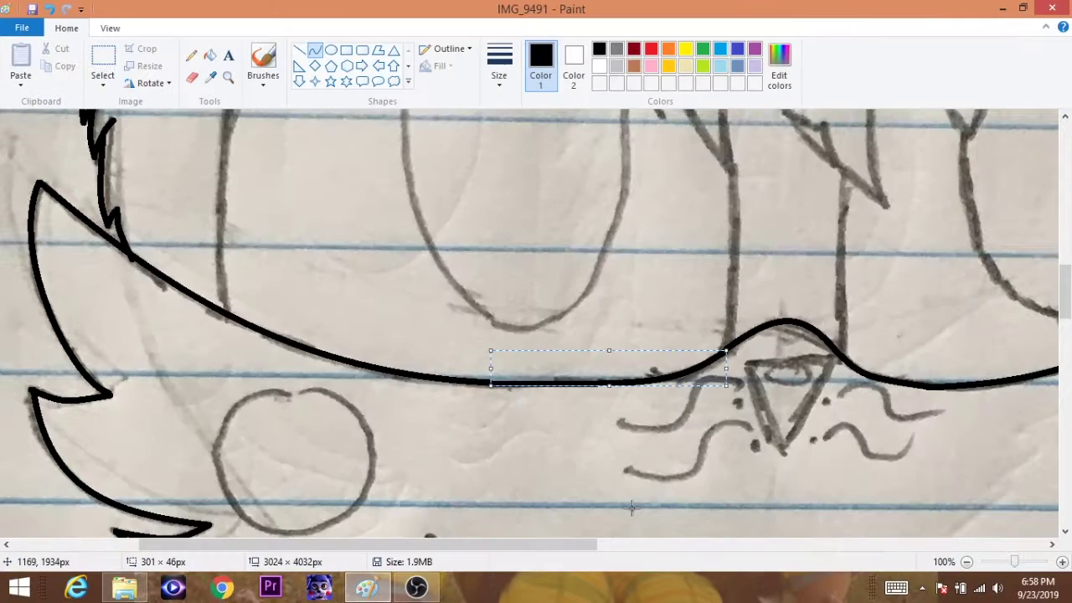
# - Trace the long curved face line left of the oval eye, from the muzzle line up to the hair
pyautogui.scroll(5, 294, 467)
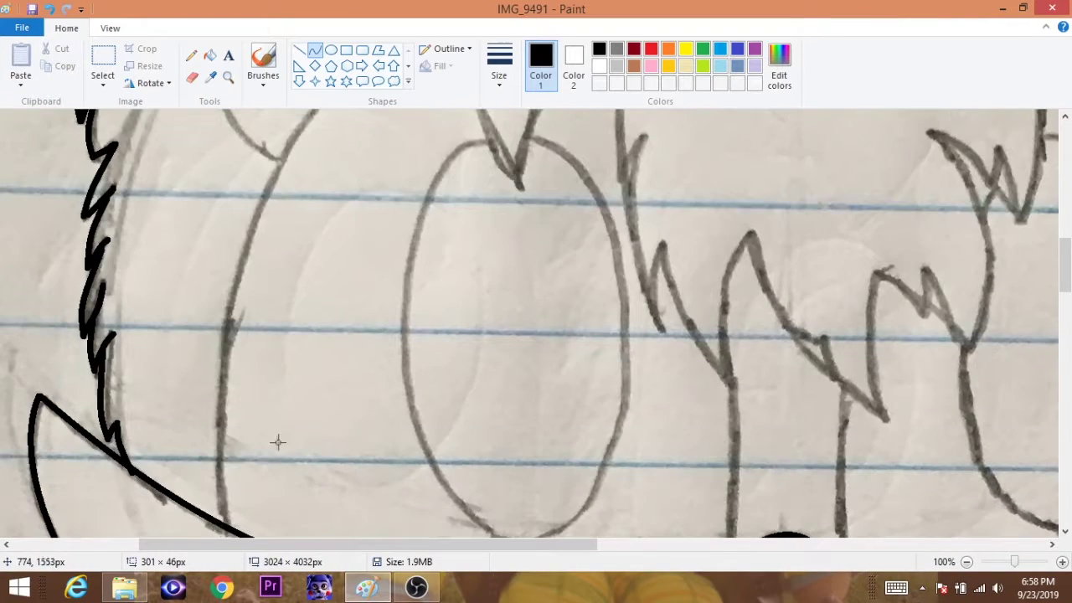
pyautogui.moveTo(241, 559); pyautogui.dragTo(260, 249)
pyautogui.scroll(3, 342, 309)
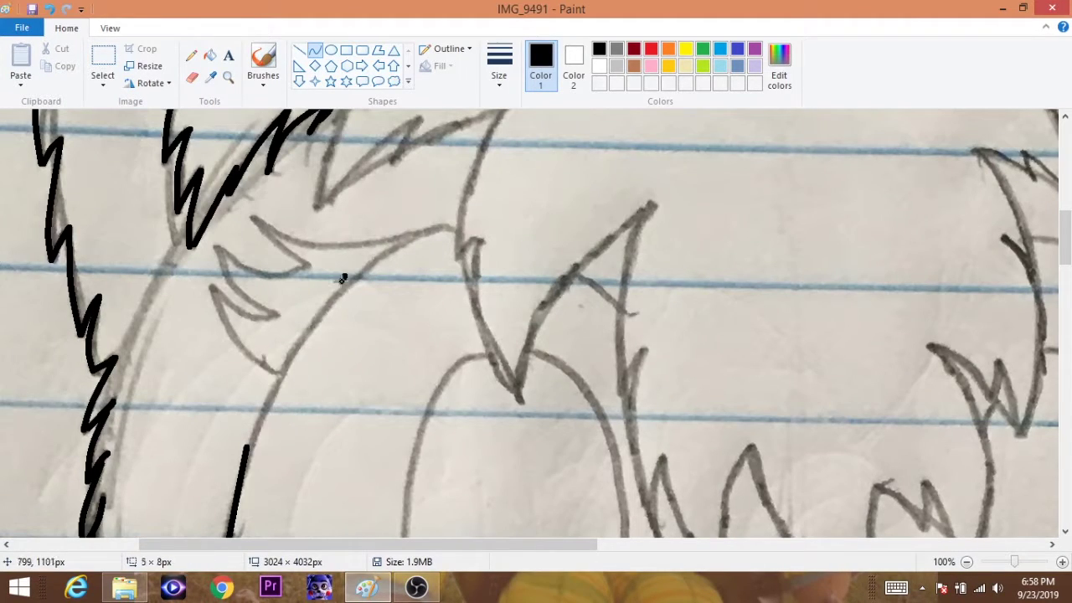
pyautogui.moveTo(342, 280); pyautogui.dragTo(310, 371)
pyautogui.rightClick(360, 330)
pyautogui.moveTo(244, 446); pyautogui.dragTo(456, 228)
pyautogui.moveTo(360, 284); pyautogui.dragTo(244, 446)
pyautogui.click(313, 311)
# - Trace the three pointed tufts branching off the upper part of the curved line beside the left eye
pyautogui.moveTo(281, 374); pyautogui.dragTo(209, 287)
pyautogui.moveTo(220, 335); pyautogui.dragTo(227, 352)
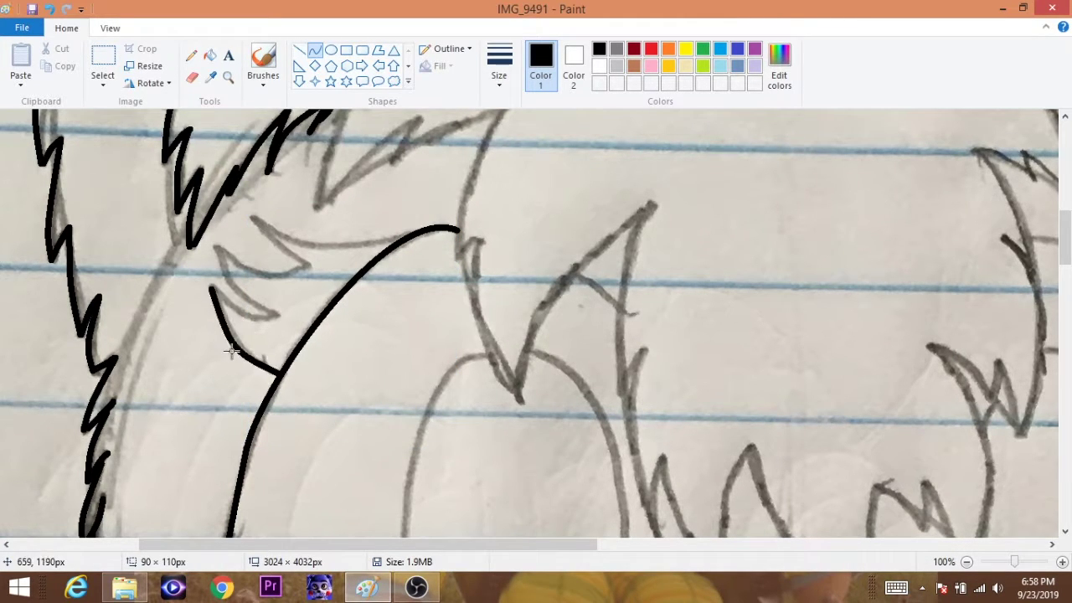
pyautogui.moveTo(274, 317); pyautogui.dragTo(210, 286)
pyautogui.moveTo(239, 300)
pyautogui.mouseDown()
pyautogui.moveTo(247, 313)
pyautogui.moveTo(243, 306)
pyautogui.mouseUp()
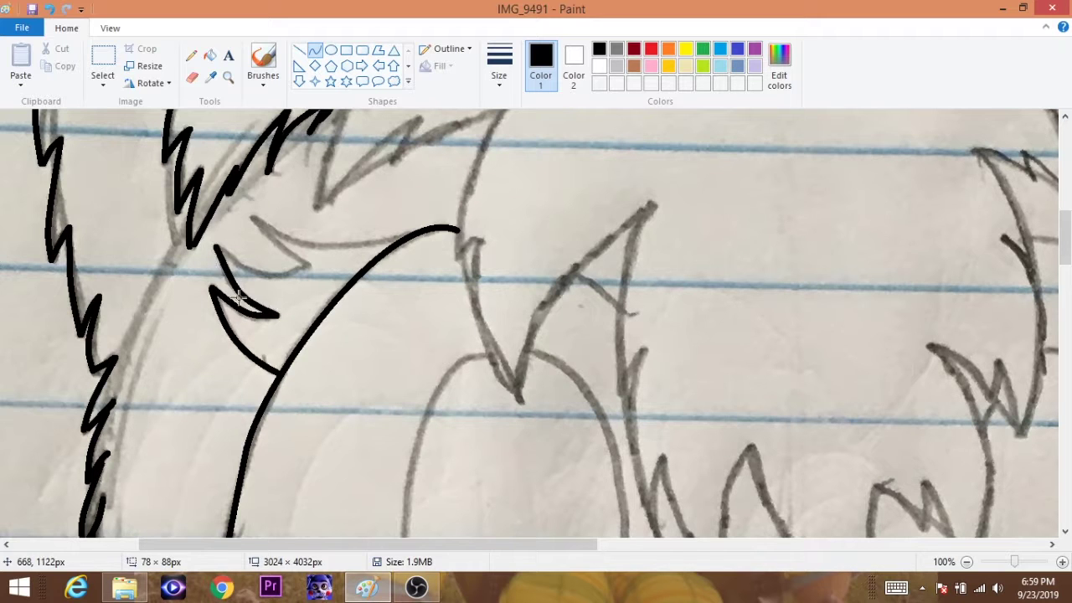
pyautogui.click(214, 245)
pyautogui.moveTo(214, 245); pyautogui.dragTo(308, 264)
pyautogui.moveTo(261, 261); pyautogui.dragTo(261, 268)
pyautogui.moveTo(249, 218); pyautogui.dragTo(306, 264)
pyautogui.moveTo(278, 241)
pyautogui.mouseDown()
pyautogui.moveTo(260, 248)
pyautogui.moveTo(415, 233)
pyautogui.mouseUp()
pyautogui.moveTo(328, 227); pyautogui.dragTo(321, 243)
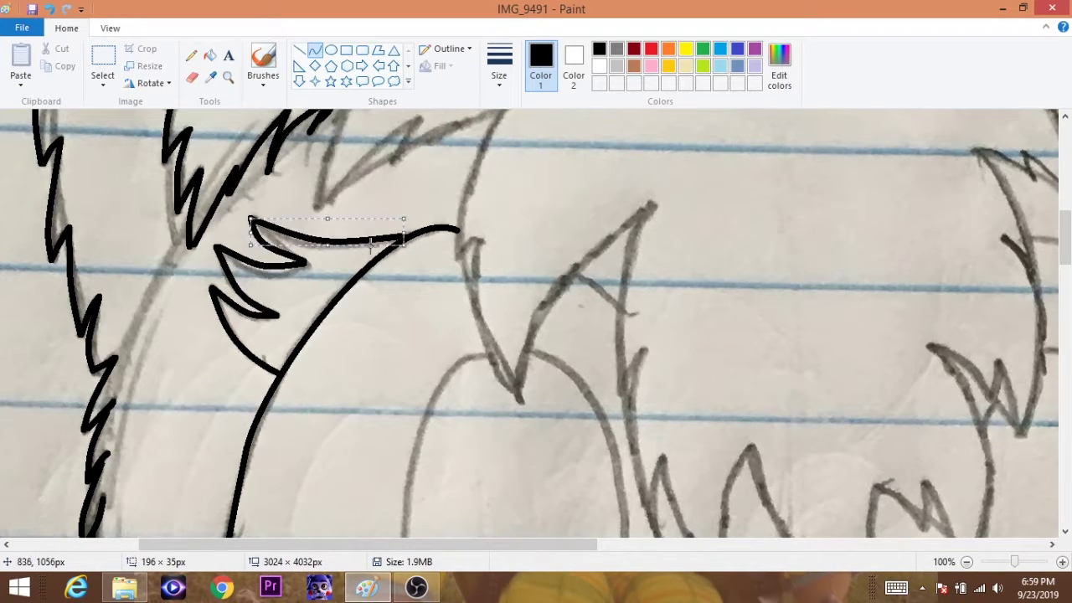
# - Trace the crown's left side and the curve running from its left point down to the first valley
pyautogui.scroll(10, 383, 178)
pyautogui.moveTo(616, 494); pyautogui.dragTo(593, 201)
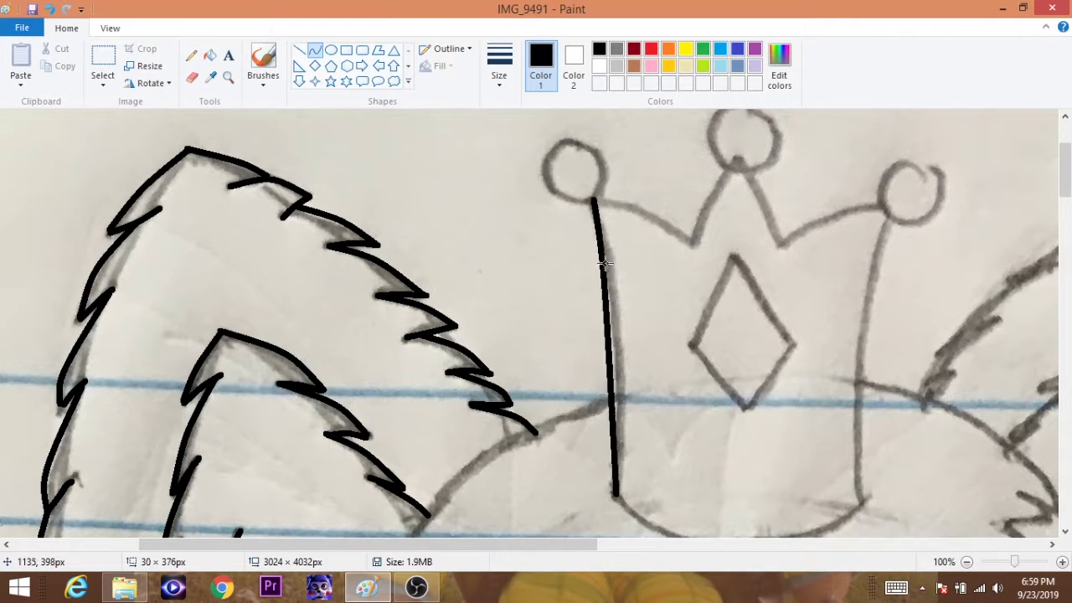
pyautogui.moveTo(611, 346); pyautogui.dragTo(619, 318)
pyautogui.moveTo(692, 245); pyautogui.dragTo(593, 201)
pyautogui.moveTo(643, 224); pyautogui.dragTo(645, 207)
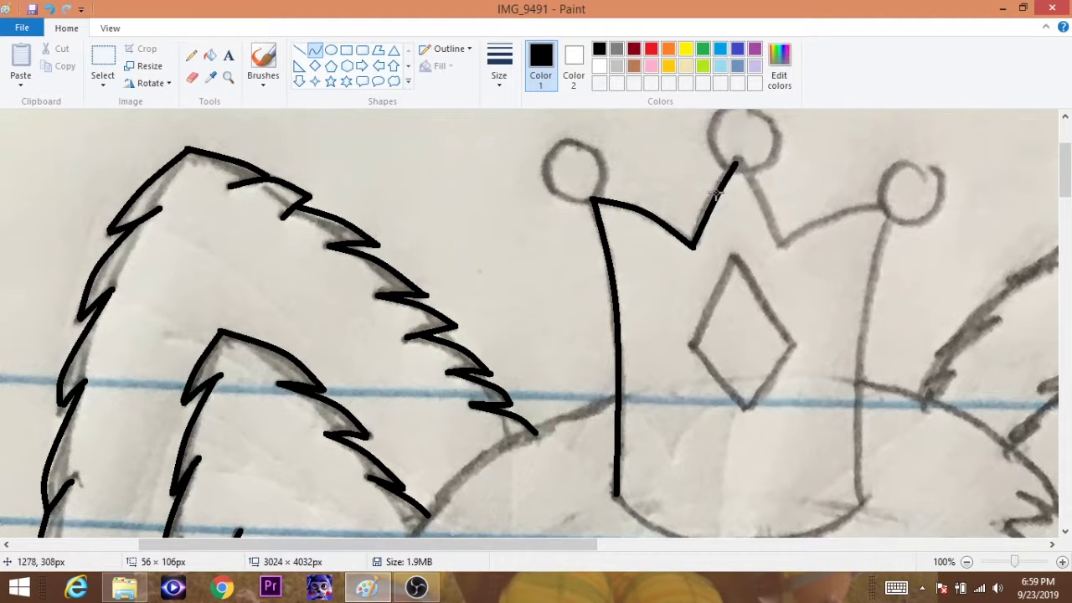
# - Trace the crown's middle point, right-hand peak, right side and curved bottom edge to close its outline
pyautogui.moveTo(778, 244); pyautogui.dragTo(736, 164)
pyautogui.moveTo(888, 208); pyautogui.dragTo(779, 244)
pyautogui.moveTo(837, 220); pyautogui.dragTo(835, 208)
pyautogui.moveTo(860, 490); pyautogui.dragTo(888, 208)
pyautogui.moveTo(870, 357); pyautogui.dragTo(857, 317)
pyautogui.scroll(-3, 962, 342)
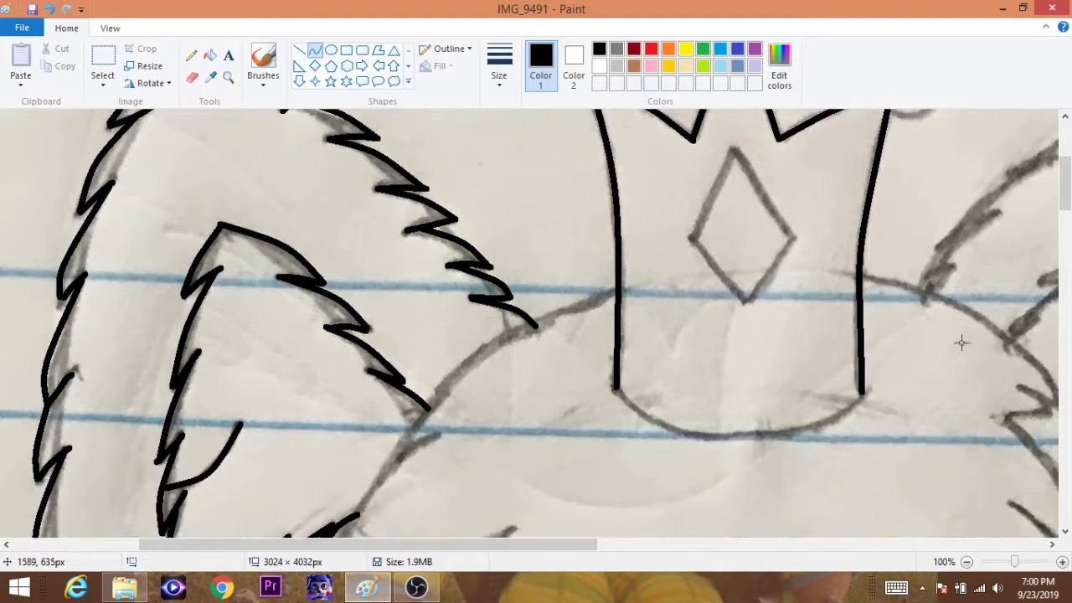
pyautogui.moveTo(615, 387)
pyautogui.mouseDown()
pyautogui.moveTo(865, 390)
pyautogui.moveTo(756, 457)
pyautogui.moveTo(702, 432)
pyautogui.moveTo(626, 536)
pyautogui.moveTo(715, 446)
pyautogui.mouseUp()
# - Outline the three balls on the crown's points with black ellipses, positioned over the sketched circles
pyautogui.scroll(6, 932, 263)
pyautogui.click(330, 50)
pyautogui.moveTo(518, 210); pyautogui.dragTo(591, 290)
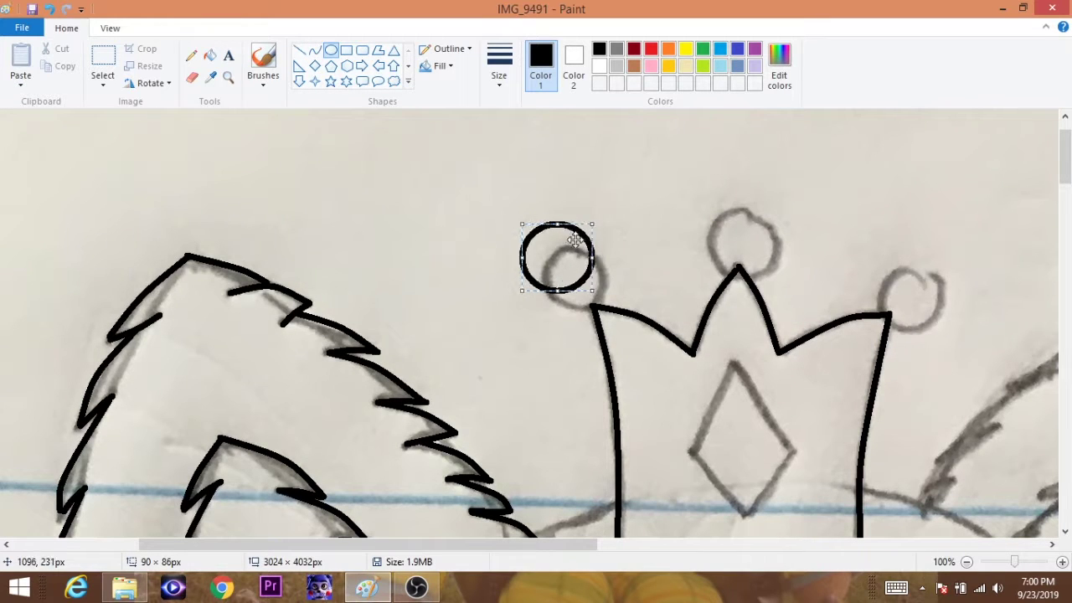
pyautogui.moveTo(555, 257); pyautogui.dragTo(574, 279)
pyautogui.moveTo(764, 191)
pyautogui.mouseDown()
pyautogui.moveTo(688, 248)
pyautogui.moveTo(688, 268)
pyautogui.mouseUp()
pyautogui.moveTo(727, 230); pyautogui.dragTo(737, 232)
pyautogui.moveTo(941, 243); pyautogui.dragTo(865, 315)
pyautogui.moveTo(903, 279); pyautogui.dragTo(911, 290)
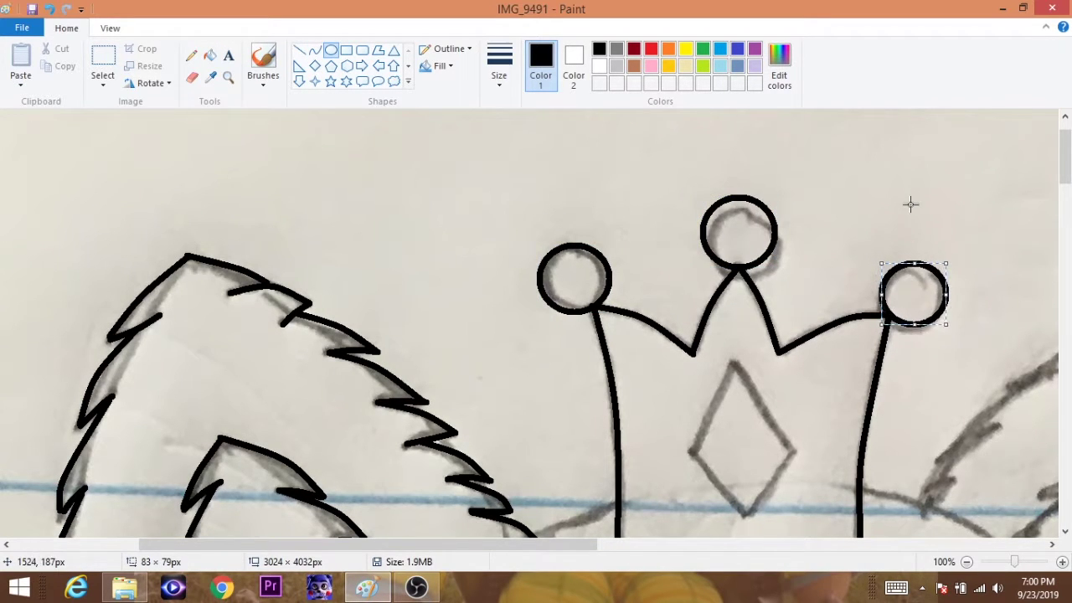
# - Trace the head line from the crown's left side past the left ear down to the first hair tuft's tip
pyautogui.scroll(-10, 664, 254)
pyautogui.click(314, 51)
pyautogui.moveTo(618, 181)
pyautogui.mouseDown()
pyautogui.moveTo(482, 252)
pyautogui.moveTo(400, 353)
pyautogui.mouseUp()
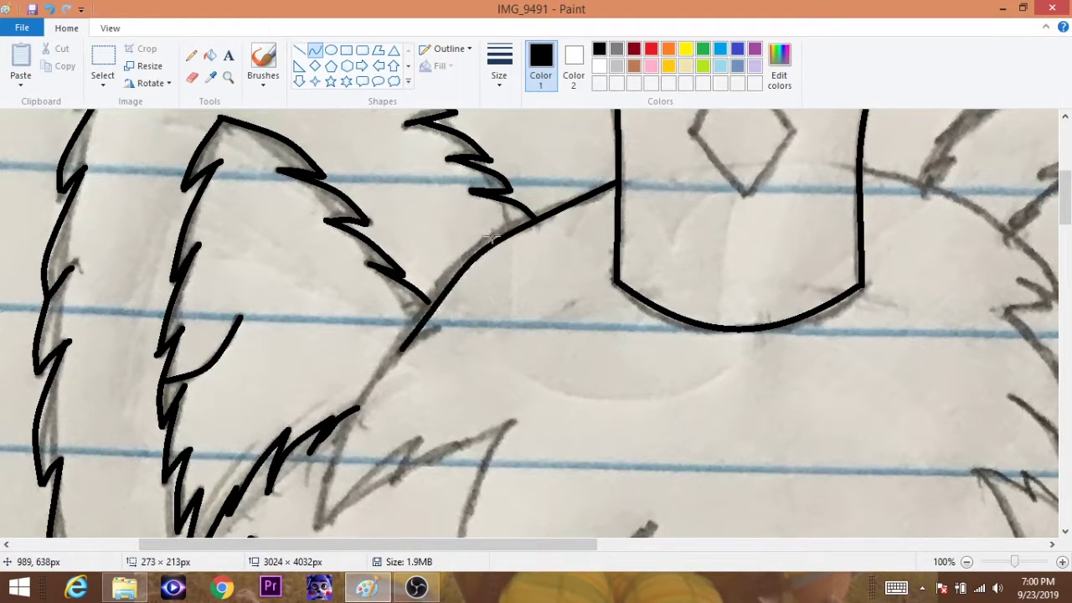
pyautogui.moveTo(503, 267); pyautogui.dragTo(464, 230)
pyautogui.moveTo(434, 330); pyautogui.dragTo(306, 537)
pyautogui.moveTo(377, 418); pyautogui.dragTo(354, 376)
pyautogui.click(368, 377)
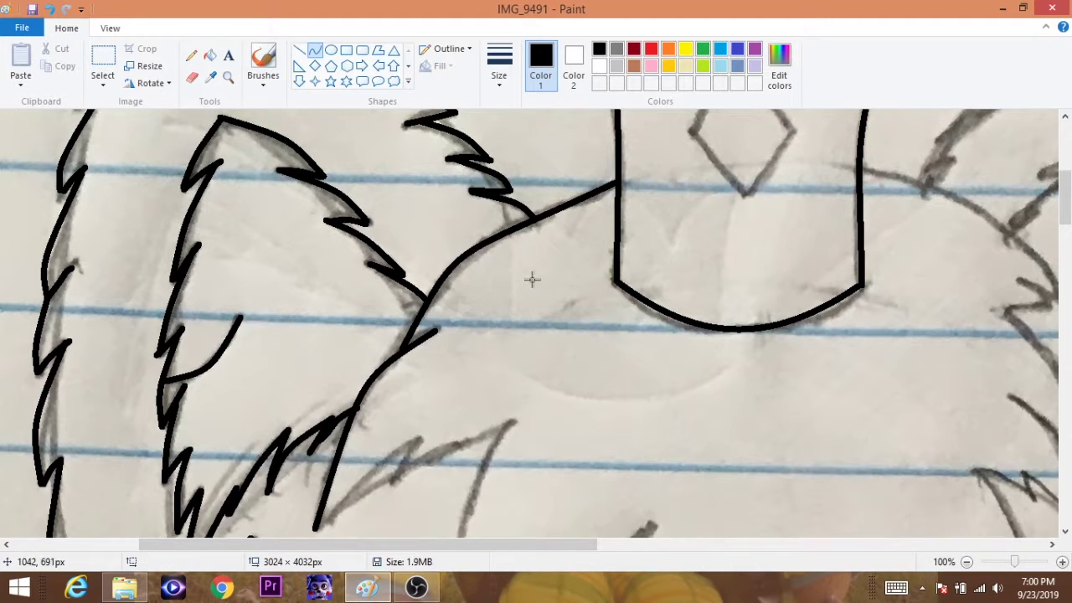
# - Trace the left hair tuft's notched lower edge up to its tip and the long curve back down to the face line
pyautogui.scroll(-3, 531, 279)
pyautogui.moveTo(315, 423); pyautogui.dragTo(413, 332)
pyautogui.moveTo(393, 374)
pyautogui.mouseDown()
pyautogui.moveTo(514, 313)
pyautogui.moveTo(456, 285)
pyautogui.mouseUp()
pyautogui.scroll(-3, 458, 289)
pyautogui.moveTo(517, 209); pyautogui.dragTo(456, 361)
pyautogui.moveTo(482, 285); pyautogui.dragTo(459, 277)
pyautogui.click(459, 278)
pyautogui.scroll(-3, 468, 260)
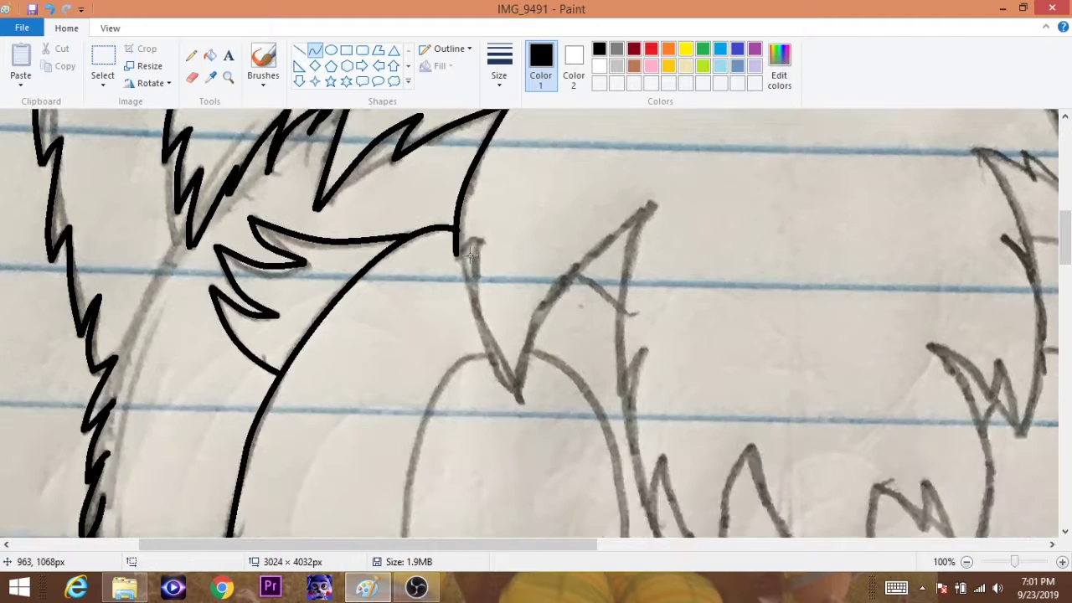
# - Trace the pointed hair strand hanging over the left eye and its curve up to the neighbouring tall tip
pyautogui.moveTo(478, 237); pyautogui.dragTo(517, 404)
pyautogui.moveTo(496, 322); pyautogui.dragTo(462, 310)
pyautogui.click(462, 311)
pyautogui.moveTo(516, 403); pyautogui.dragTo(631, 202)
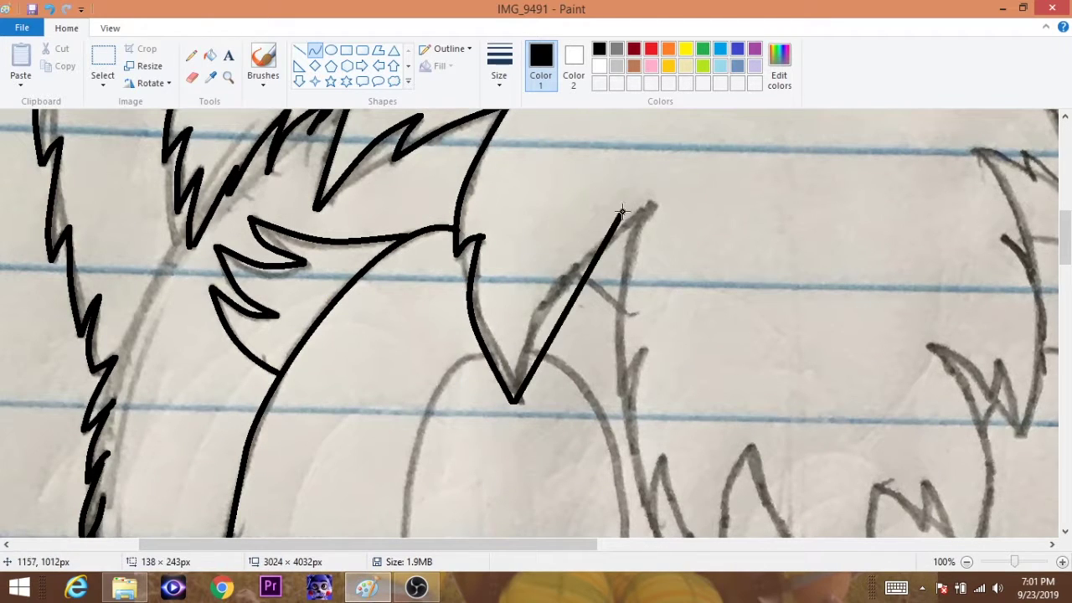
pyautogui.moveTo(575, 302); pyautogui.dragTo(545, 281)
pyautogui.click(546, 281)
pyautogui.scroll(-3, 666, 151)
pyautogui.scroll(3, 666, 151)
# - Trace the tall tuft's right edge with its notch and inner line, down along the left eye's inner side
pyautogui.moveTo(653, 205); pyautogui.dragTo(620, 389)
pyautogui.moveTo(623, 318)
pyautogui.mouseDown()
pyautogui.moveTo(618, 268)
pyautogui.moveTo(657, 436)
pyautogui.mouseUp()
pyautogui.click(601, 283)
pyautogui.scroll(-3, 622, 278)
pyautogui.click(645, 251)
pyautogui.click(654, 201)
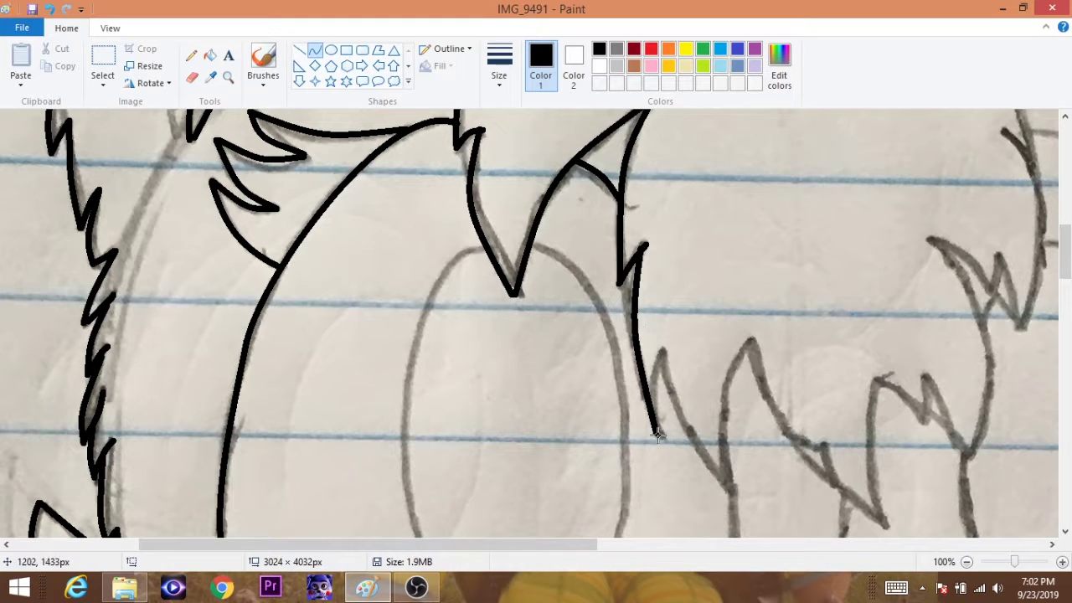
# - Trace the jagged fringe between the eyes, from the small spike by the left eye to the deepest strand and its right edge
pyautogui.scroll(-3, 688, 293)
pyautogui.moveTo(662, 242); pyautogui.dragTo(737, 390)
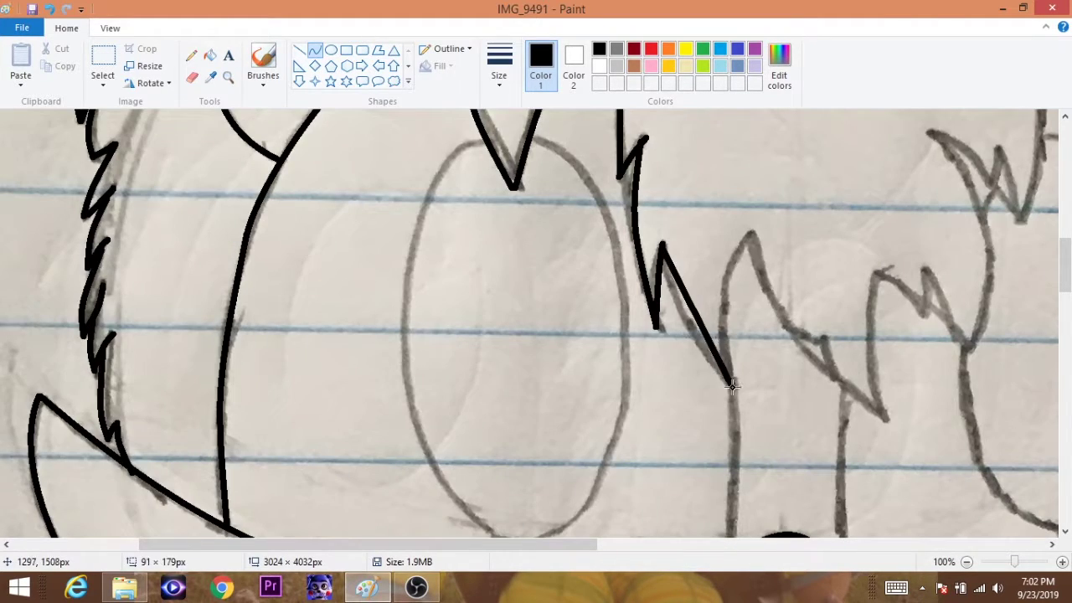
pyautogui.click(757, 237)
pyautogui.moveTo(721, 298); pyautogui.dragTo(751, 231)
pyautogui.click(716, 297)
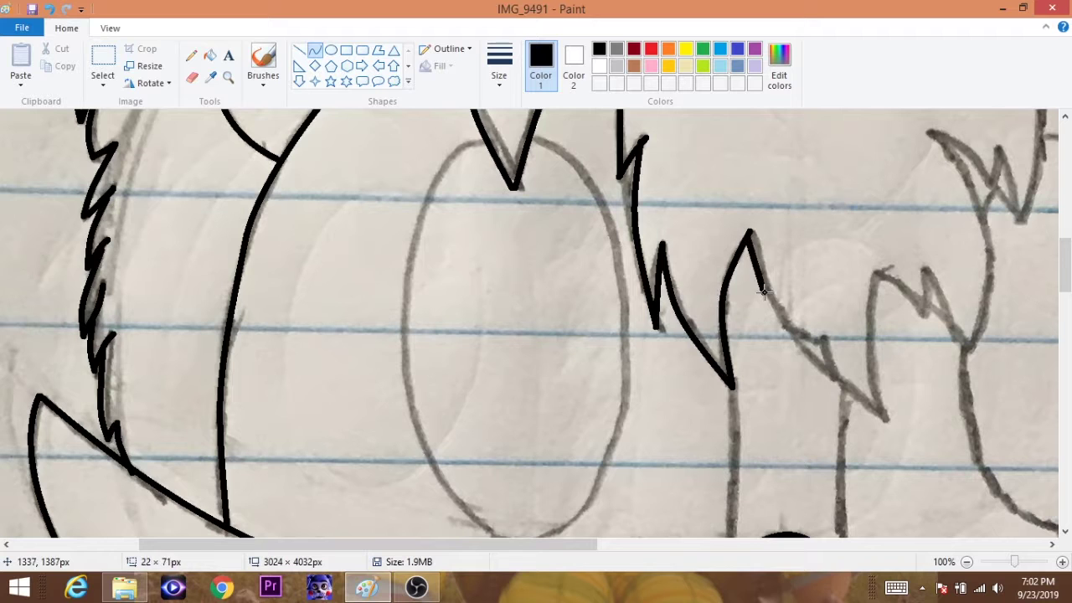
pyautogui.moveTo(763, 291)
pyautogui.mouseDown()
pyautogui.moveTo(890, 421)
pyautogui.moveTo(875, 269)
pyautogui.mouseUp()
pyautogui.click(797, 352)
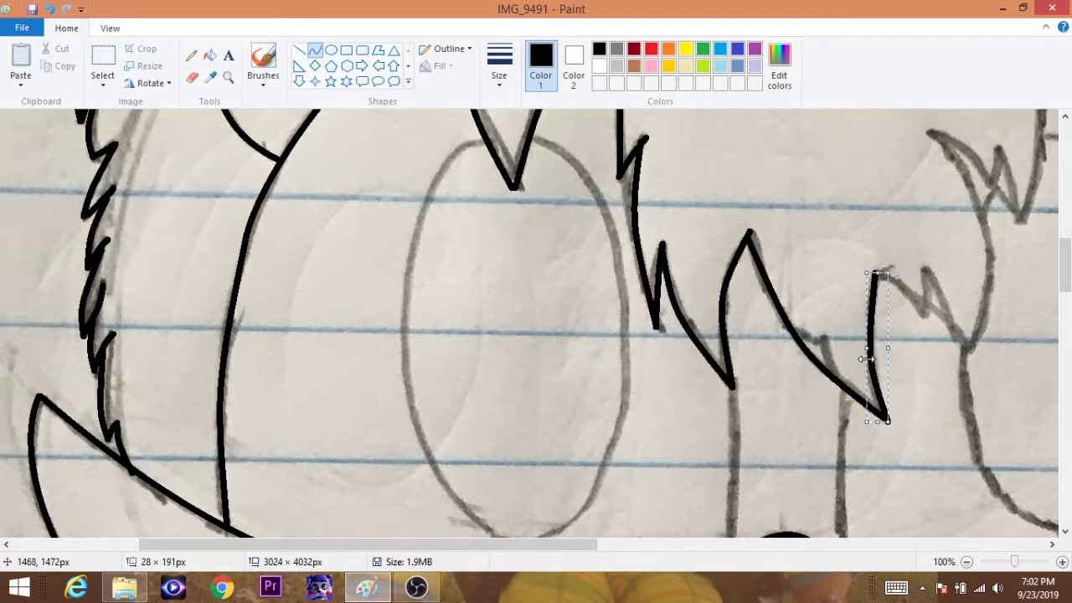
# - Trace the small fringe spikes left of the right eye and the long curve up to the next tuft's tip
pyautogui.moveTo(360, 544); pyautogui.dragTo(465, 544)
pyautogui.moveTo(637, 270)
pyautogui.mouseDown()
pyautogui.moveTo(689, 317)
pyautogui.moveTo(693, 266)
pyautogui.mouseUp()
pyautogui.click(689, 316)
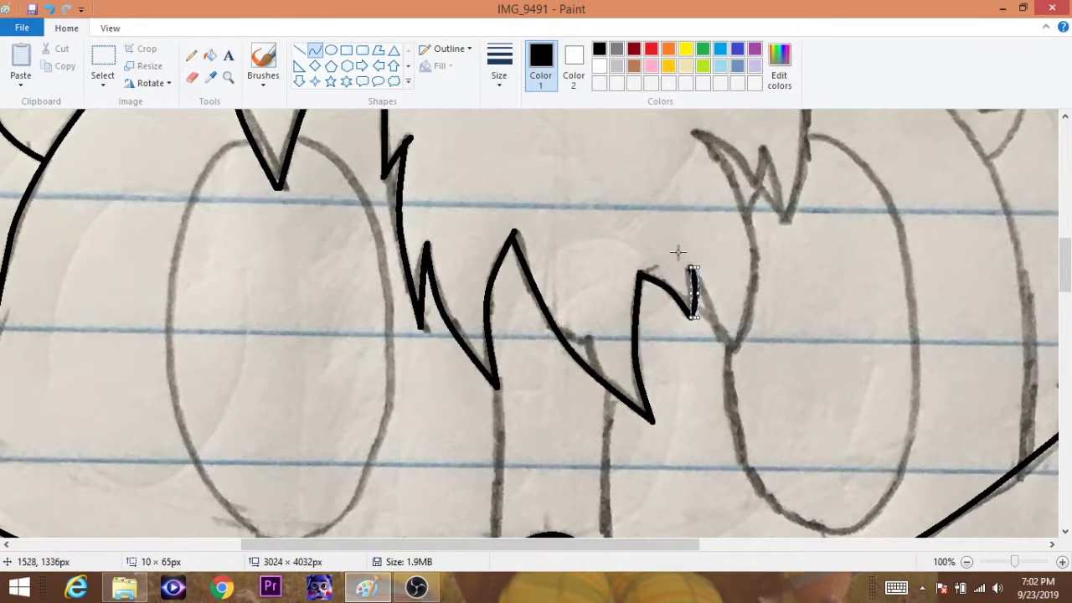
pyautogui.moveTo(733, 346); pyautogui.dragTo(694, 126)
pyautogui.moveTo(736, 218); pyautogui.dragTo(753, 251)
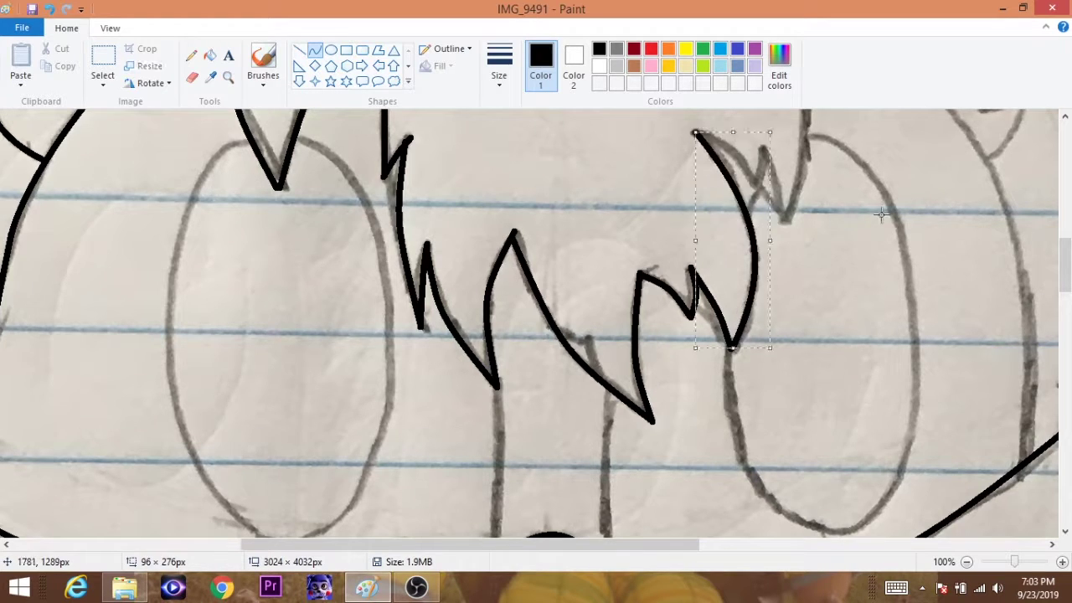
# - Trace the small spikes above the right eye and the curved strand rising to the notch on the face line
pyautogui.scroll(3, 745, 376)
pyautogui.moveTo(746, 377); pyautogui.dragTo(756, 400)
pyautogui.moveTo(741, 376); pyautogui.dragTo(733, 362)
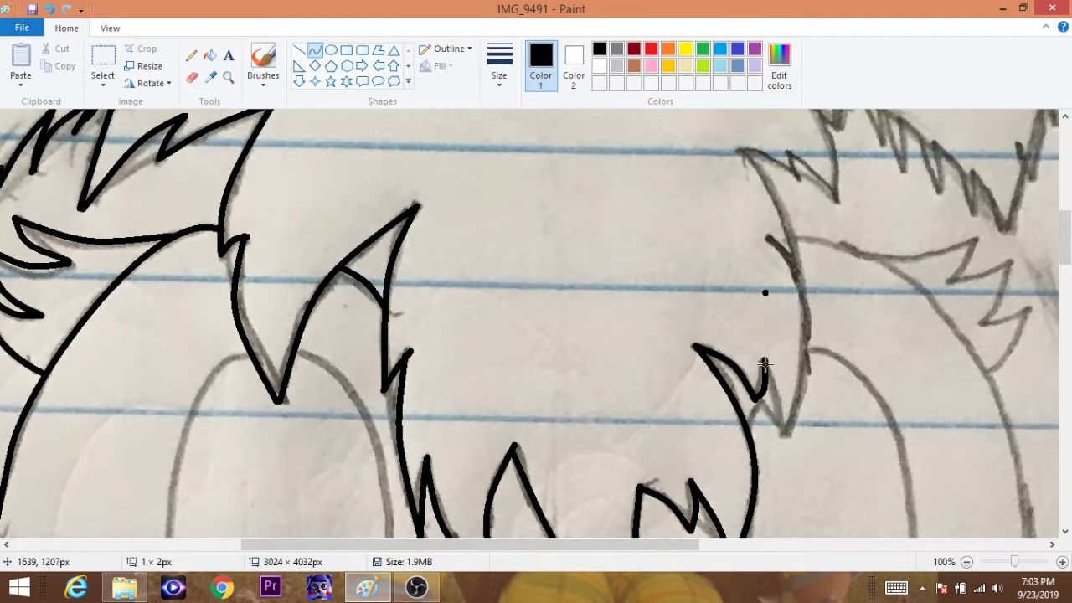
pyautogui.rightClick(788, 324)
pyautogui.press('Escape')
pyautogui.moveTo(783, 404); pyautogui.dragTo(770, 238)
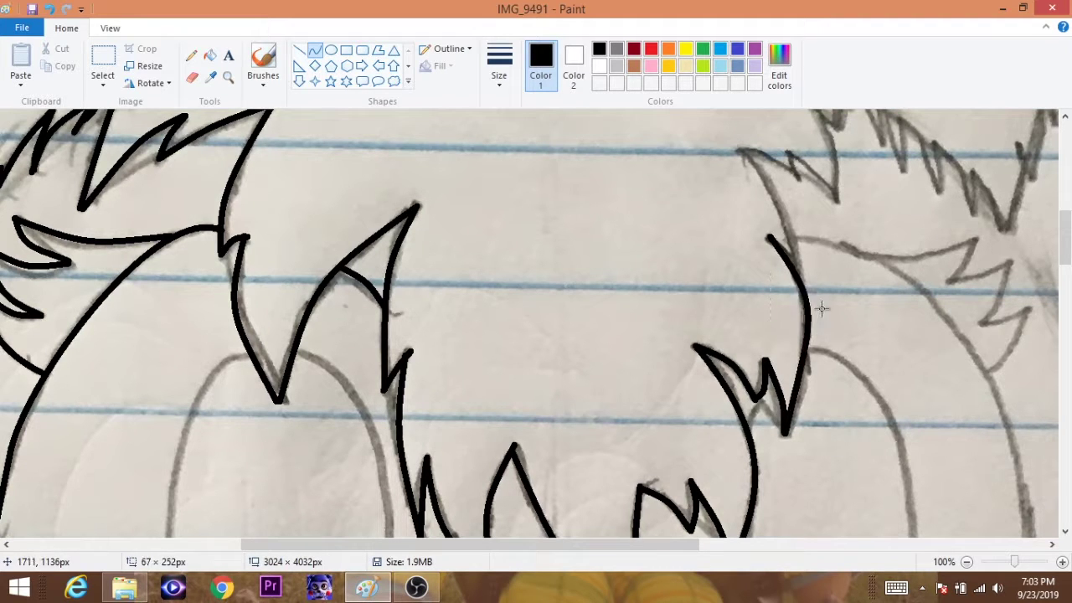
pyautogui.moveTo(822, 305); pyautogui.dragTo(808, 387)
# - Trace the right-hand hair edge upward from the face-line notch through its pointed tufts to the strand below the head's side
pyautogui.scroll(5, 812, 318)
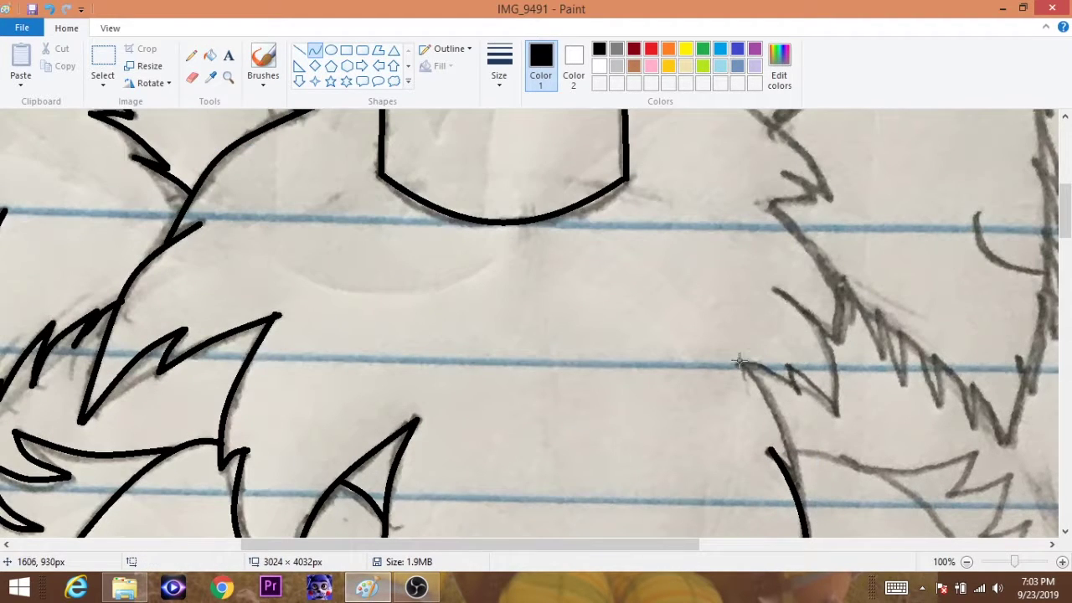
pyautogui.moveTo(737, 360); pyautogui.dragTo(796, 466)
pyautogui.scroll(-3, 838, 242)
pyautogui.scroll(3, 740, 363)
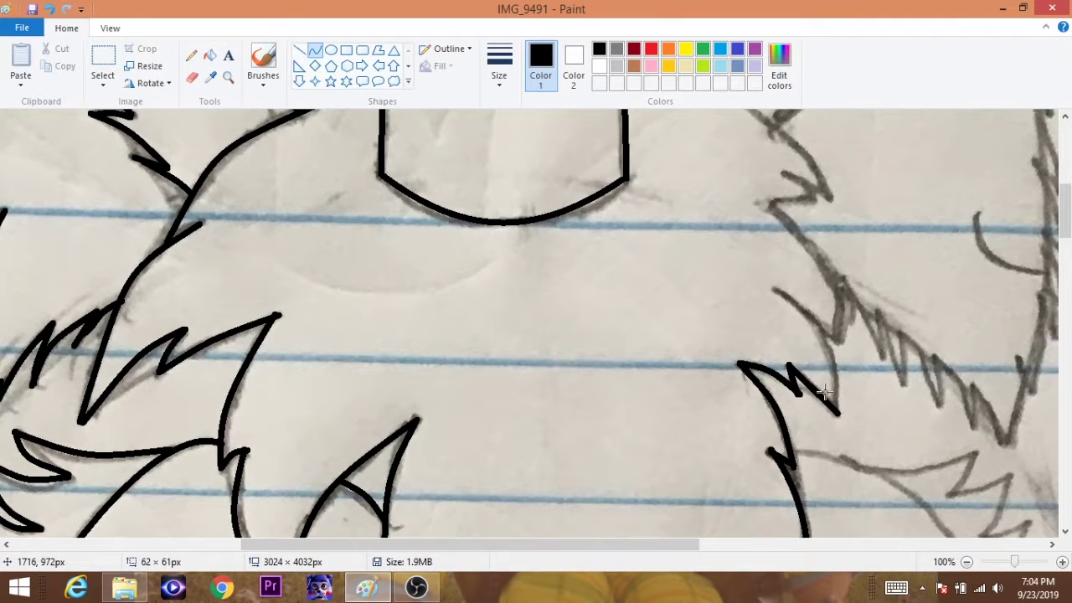
pyautogui.moveTo(836, 412); pyautogui.dragTo(770, 288)
pyautogui.moveTo(804, 350)
pyautogui.mouseDown()
pyautogui.moveTo(840, 326)
pyautogui.moveTo(759, 200)
pyautogui.mouseUp()
pyautogui.moveTo(800, 272); pyautogui.dragTo(846, 276)
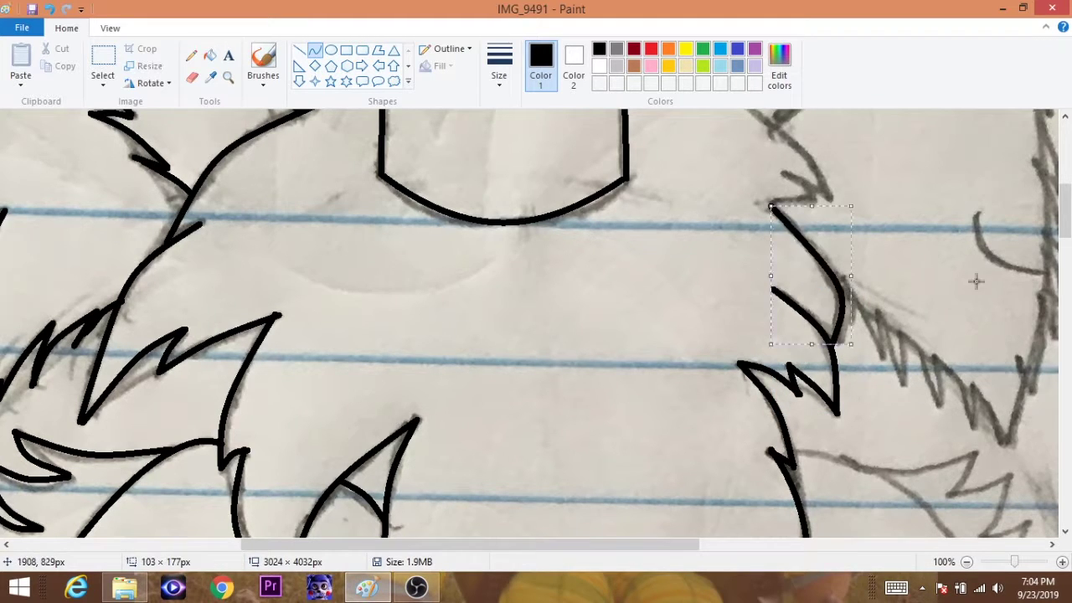
# - Trace the head line from the crown's right side down to the right-hand hair, including its small tuft
pyautogui.scroll(6, 615, 272)
pyautogui.moveTo(621, 275); pyautogui.dragTo(833, 413)
pyautogui.moveTo(728, 345); pyautogui.dragTo(778, 322)
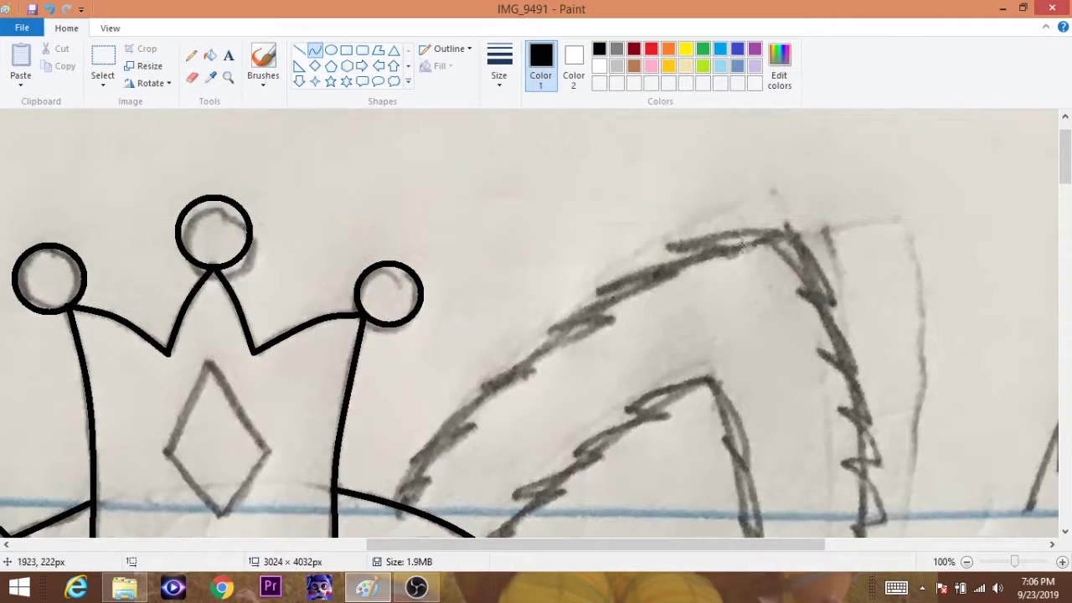
# - Trace the right ear's furry inner-side outline from its tip down to the head, and save the image
pyautogui.moveTo(786, 232)
pyautogui.mouseDown()
pyautogui.moveTo(668, 245)
pyautogui.moveTo(553, 323)
pyautogui.moveTo(596, 287)
pyautogui.mouseUp()
pyautogui.scroll(-3, 402, 398)
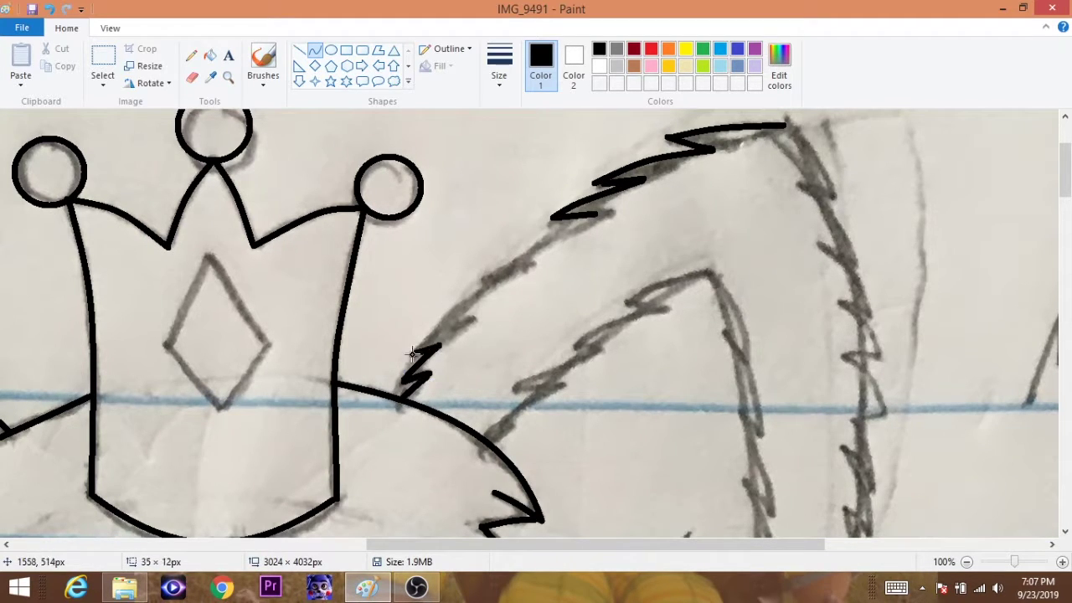
pyautogui.moveTo(410, 352); pyautogui.dragTo(475, 317)
pyautogui.moveTo(476, 275); pyautogui.dragTo(603, 214)
pyautogui.click(22, 28)
pyautogui.press('Escape')
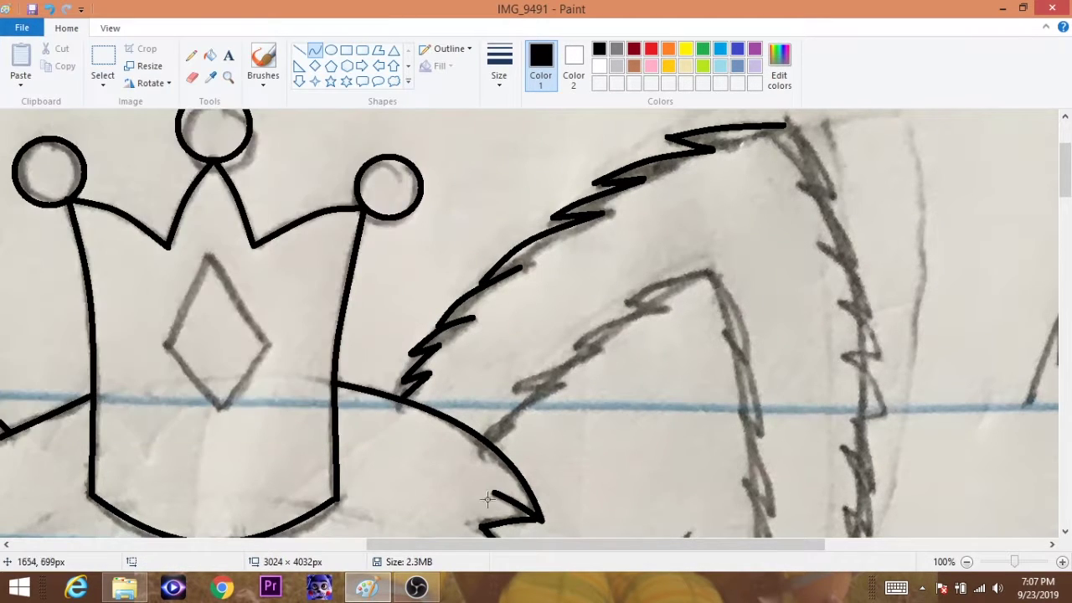
# - Trace the right ear's furry outer edge from the tip down through its first five tufts
pyautogui.hscroll(3, 536, 327)
pyautogui.moveTo(582, 124)
pyautogui.mouseDown()
pyautogui.moveTo(633, 199)
pyautogui.moveTo(655, 285)
pyautogui.mouseUp()
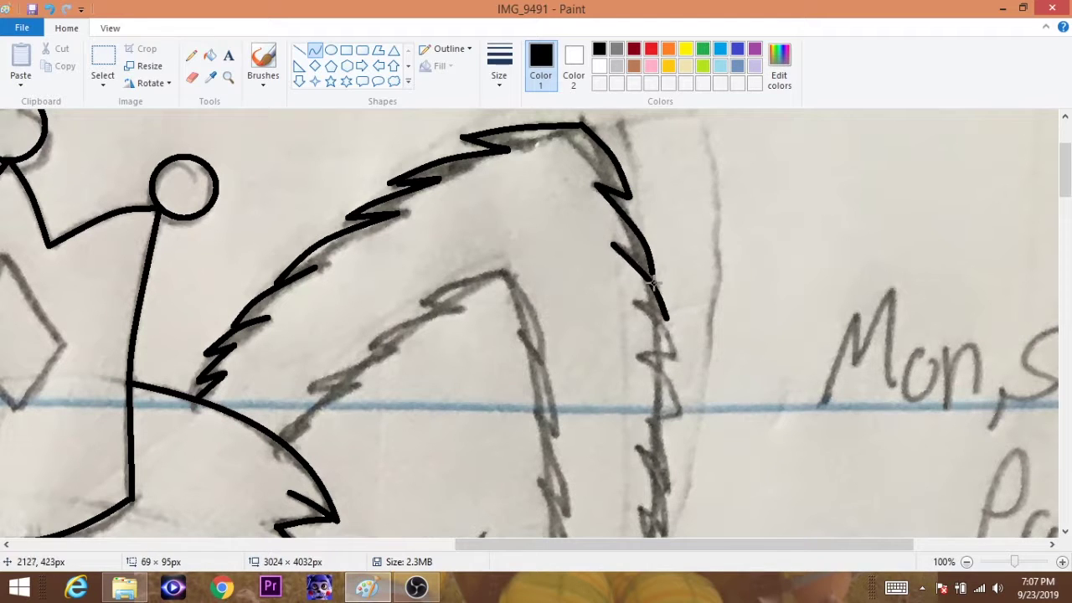
pyautogui.scroll(-2, 644, 251)
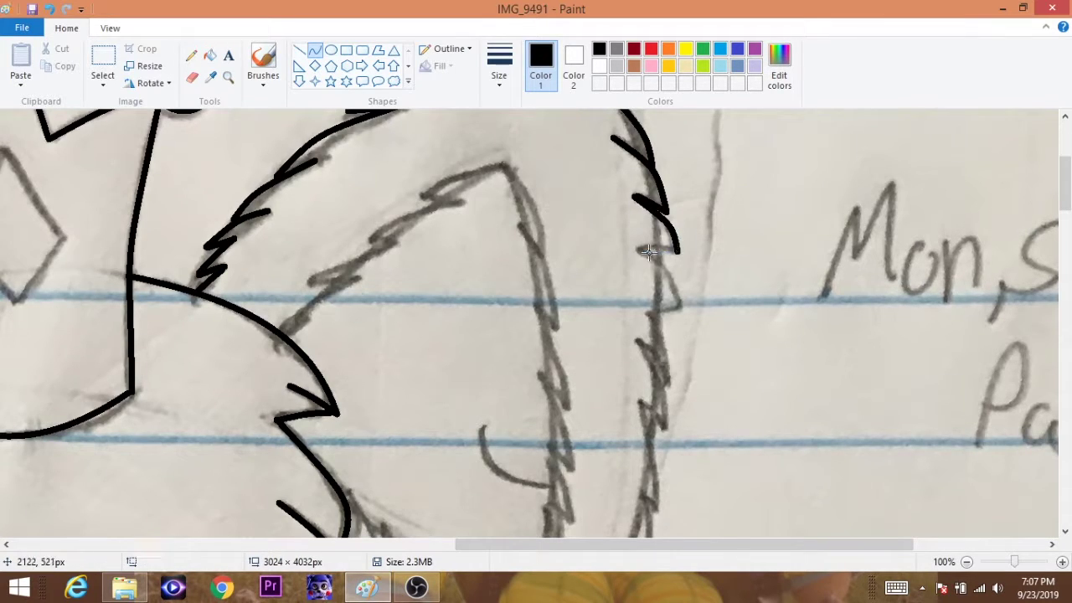
pyautogui.scroll(-2, 649, 245)
pyautogui.moveTo(634, 144); pyautogui.dragTo(683, 201)
pyautogui.moveTo(675, 173); pyautogui.dragTo(679, 168)
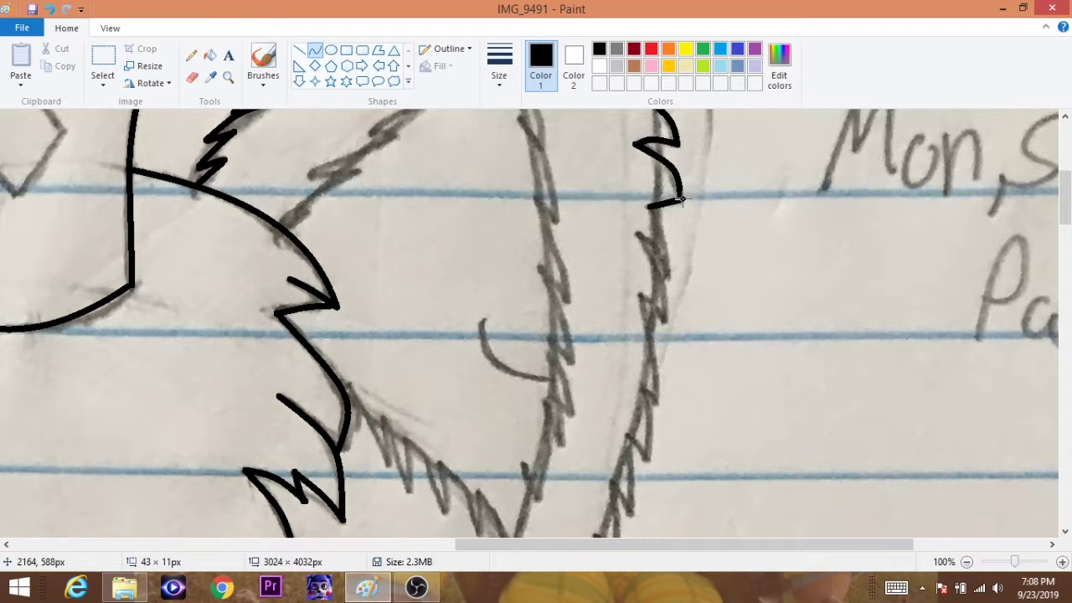
# - Continue the right ear's jagged outer edge down through the remaining fur tufts to the ear's base
pyautogui.moveTo(666, 283); pyautogui.dragTo(664, 325)
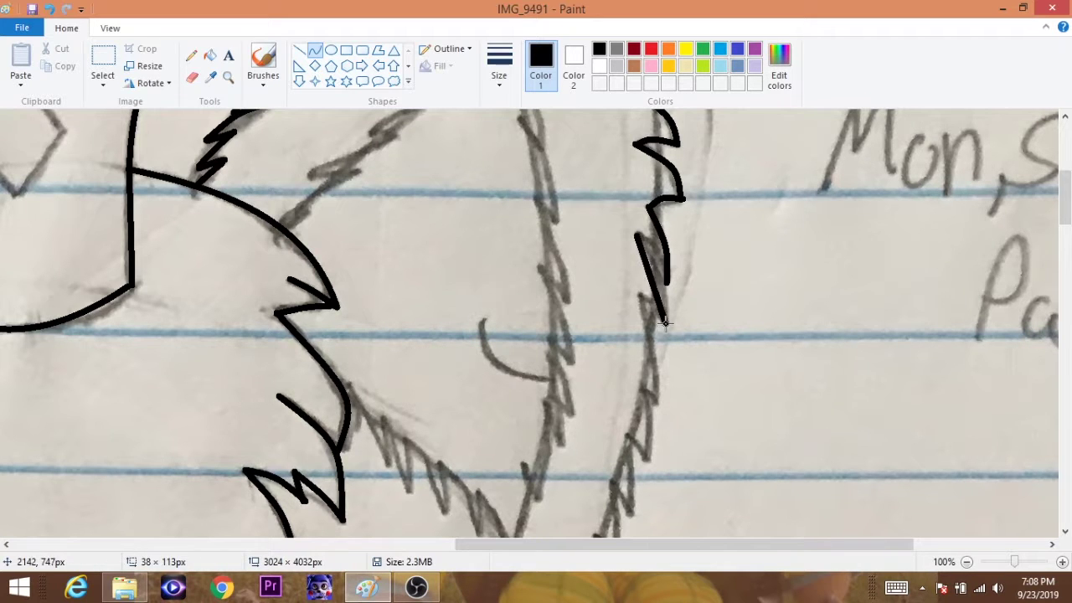
pyautogui.moveTo(637, 234); pyautogui.dragTo(709, 256)
pyautogui.moveTo(638, 293)
pyautogui.mouseDown()
pyautogui.moveTo(657, 314)
pyautogui.moveTo(662, 241)
pyautogui.moveTo(643, 238)
pyautogui.mouseUp()
pyautogui.scroll(-2, 658, 317)
pyautogui.scroll(-2, 694, 220)
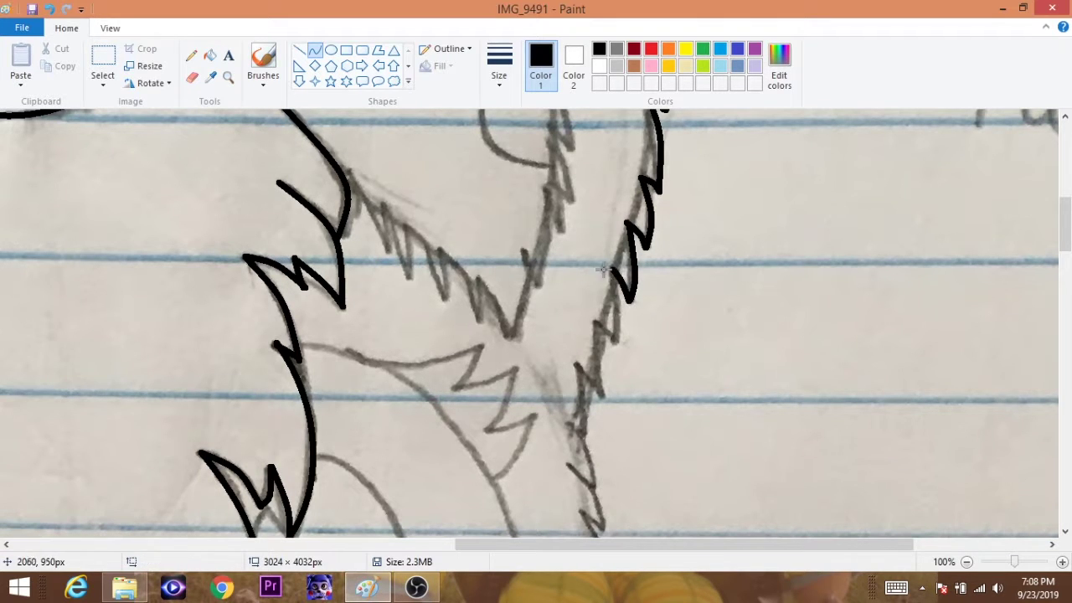
pyautogui.moveTo(602, 268)
pyautogui.mouseDown()
pyautogui.moveTo(627, 307)
pyautogui.moveTo(610, 328)
pyautogui.mouseUp()
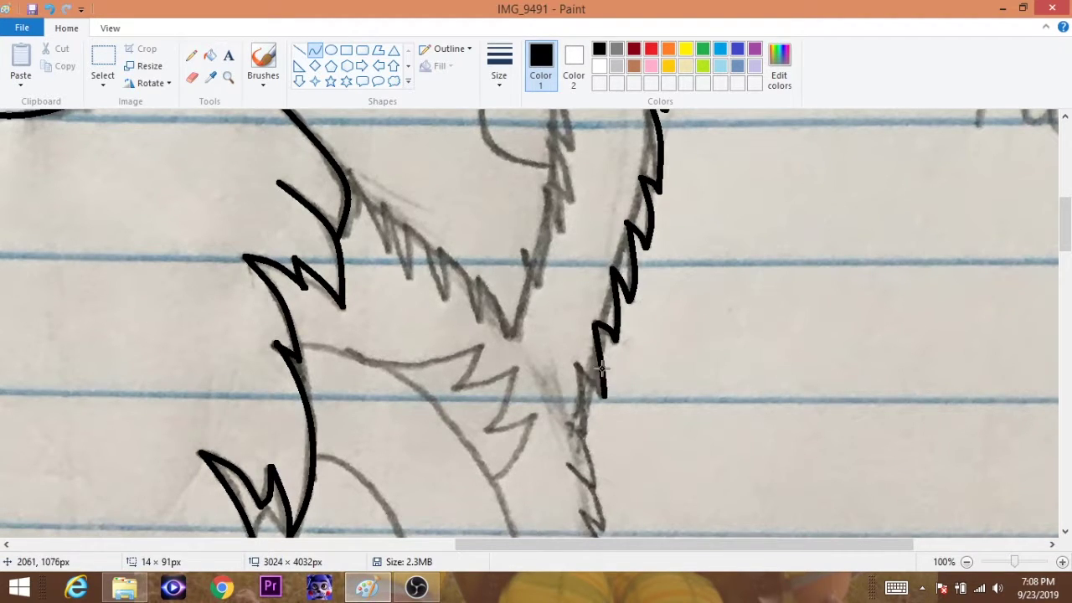
pyautogui.moveTo(584, 435); pyautogui.dragTo(564, 414)
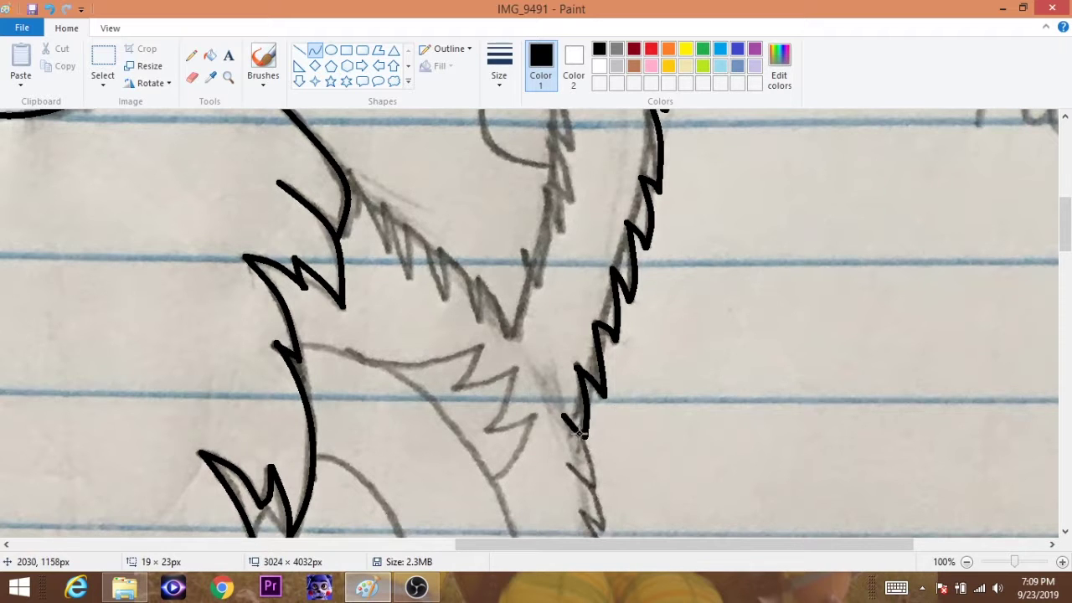
# - Trace the jagged fur edge on the head's right side from the ear's base down to the right cheek's tip
pyautogui.scroll(-3, 656, 247)
pyautogui.scroll(-1, 639, 255)
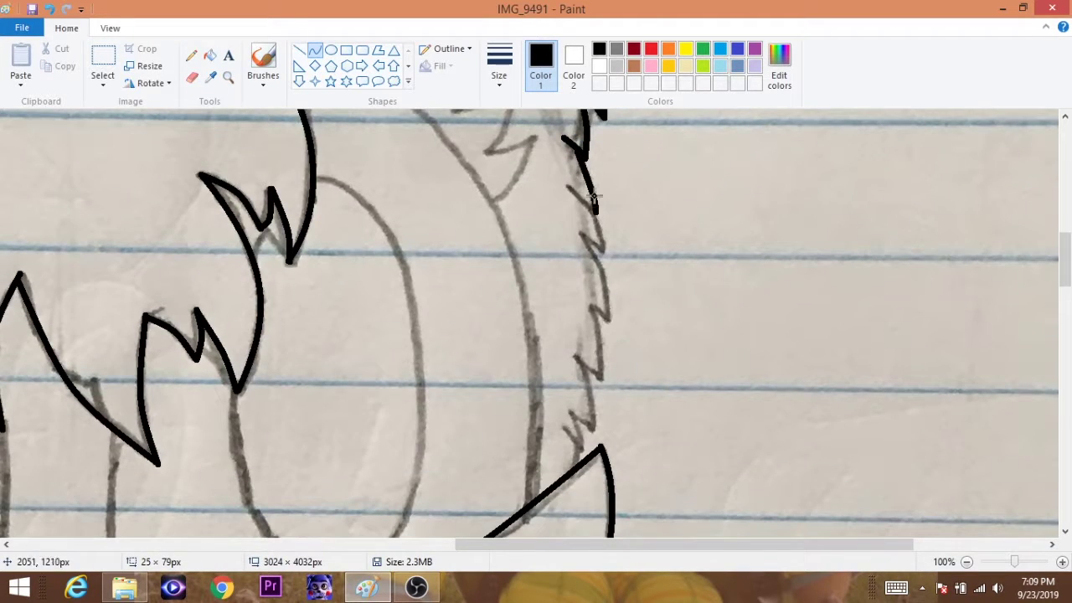
pyautogui.moveTo(603, 224); pyautogui.dragTo(605, 253)
pyautogui.moveTo(660, 206)
pyautogui.mouseDown()
pyautogui.moveTo(661, 225)
pyautogui.moveTo(586, 240)
pyautogui.moveTo(609, 319)
pyautogui.mouseUp()
pyautogui.moveTo(600, 281); pyautogui.dragTo(586, 292)
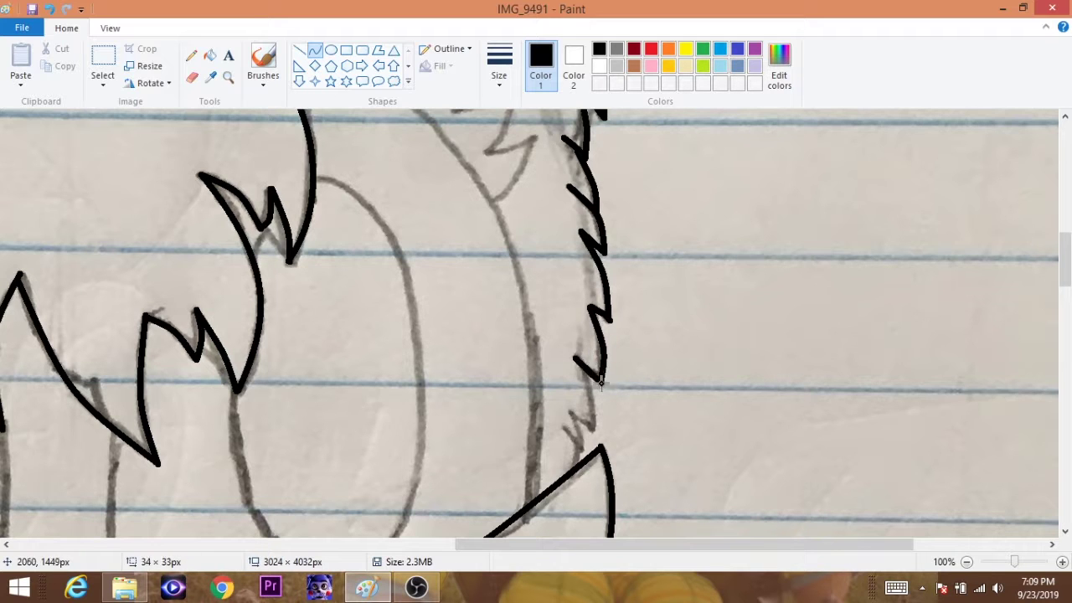
pyautogui.moveTo(576, 360); pyautogui.dragTo(575, 358)
pyautogui.moveTo(602, 383); pyautogui.dragTo(594, 432)
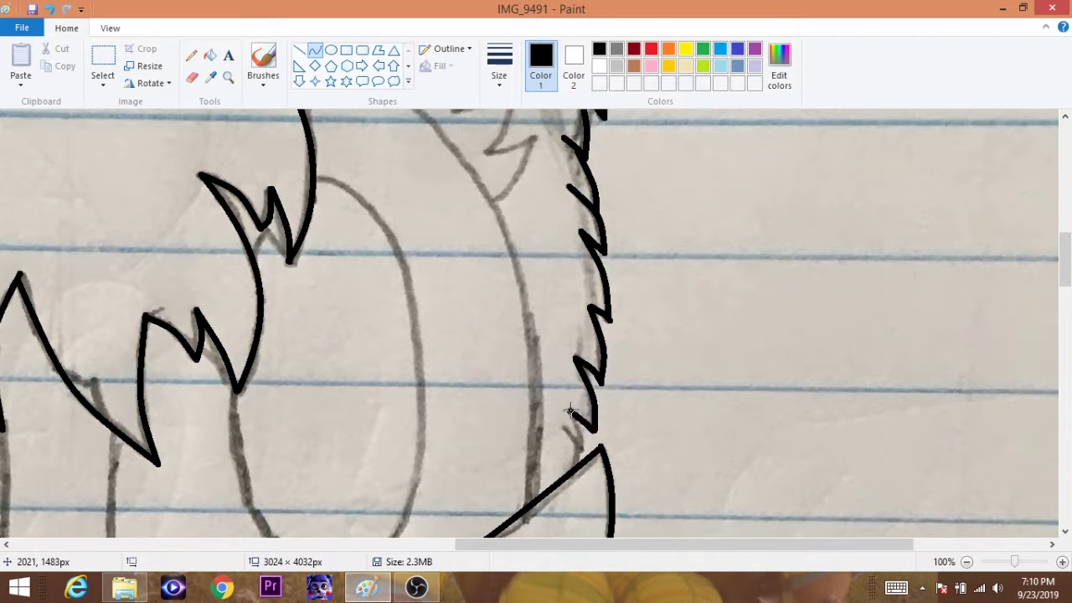
# - Trace the upper outer curve of the right eye and begin the pointed lash tufts branching off it
pyautogui.scroll(4, 232, 279)
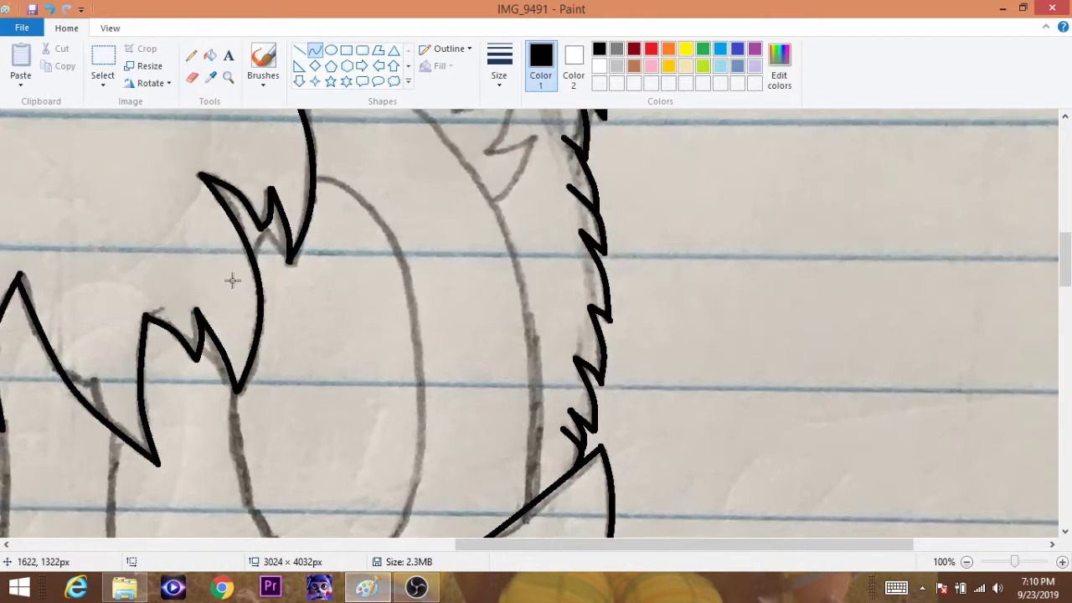
pyautogui.moveTo(297, 192)
pyautogui.mouseDown()
pyautogui.moveTo(505, 326)
pyautogui.moveTo(402, 226)
pyautogui.moveTo(505, 327)
pyautogui.moveTo(482, 318)
pyautogui.moveTo(507, 351)
pyautogui.mouseUp()
pyautogui.moveTo(364, 207); pyautogui.dragTo(483, 192)
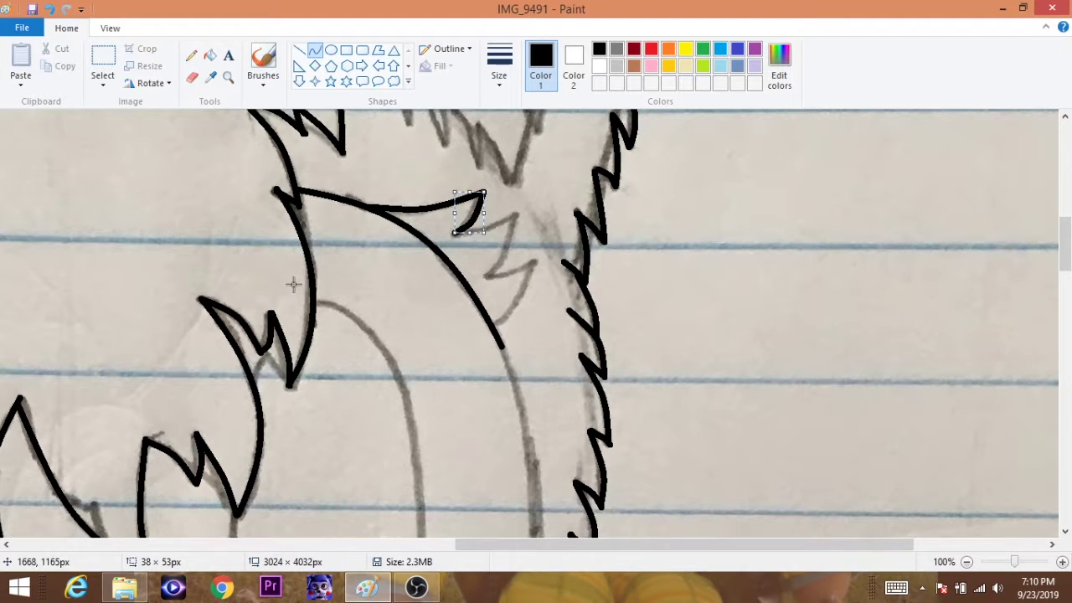
pyautogui.moveTo(495, 327); pyautogui.dragTo(537, 262)
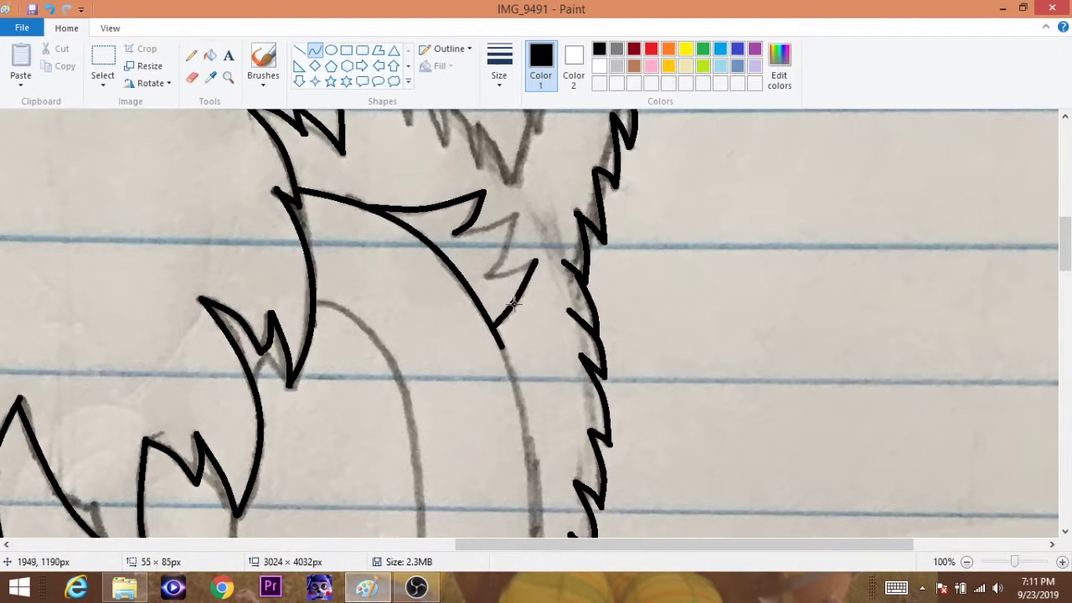
pyautogui.moveTo(519, 297); pyautogui.dragTo(522, 299)
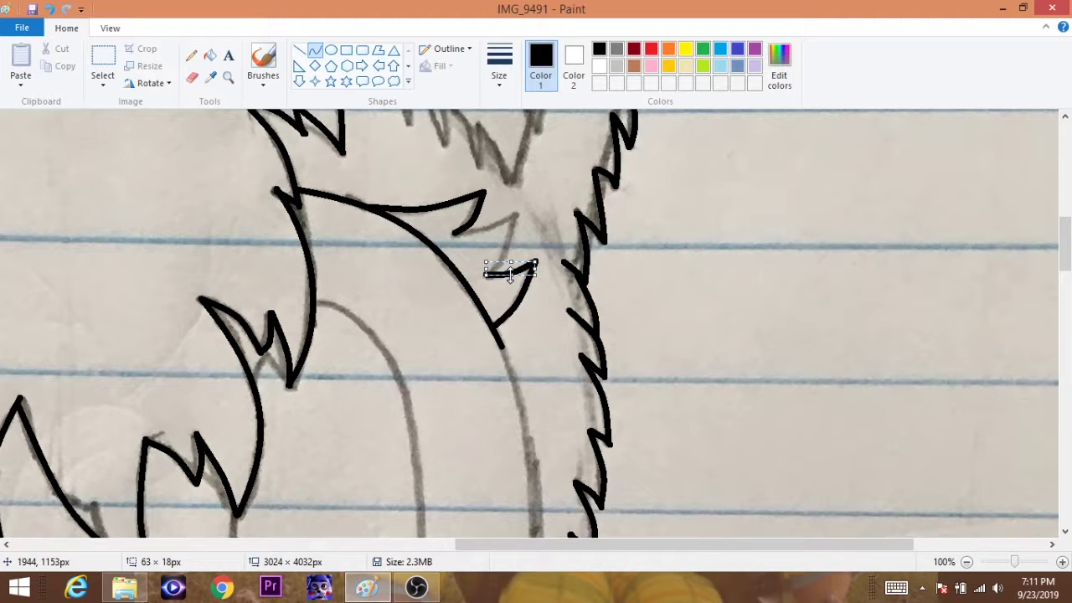
pyautogui.click(510, 277)
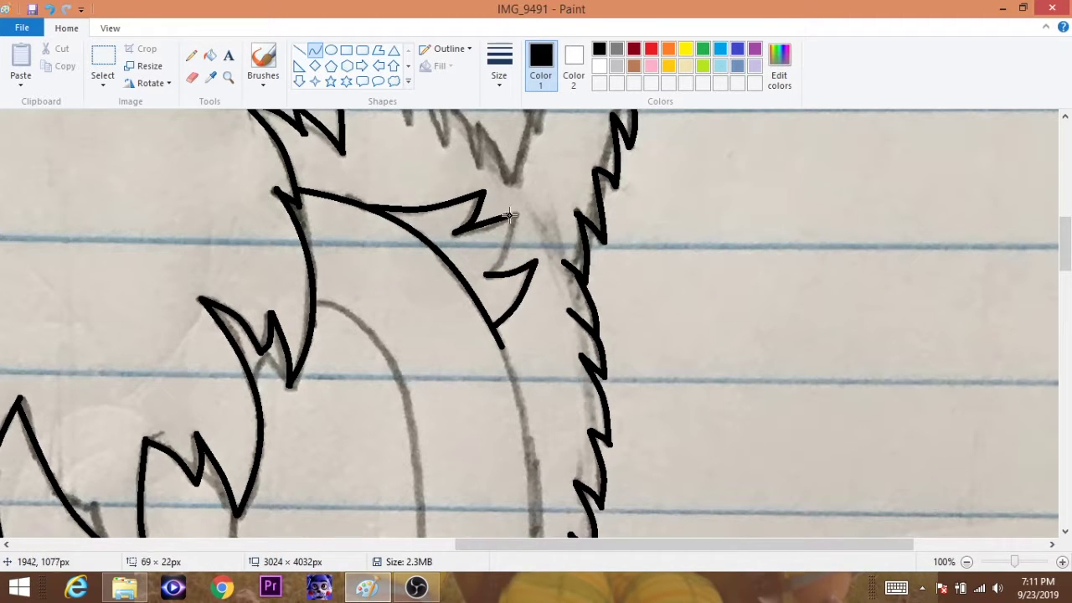
# - Continue the right eye's outer curve down to the cheek line
pyautogui.scroll(-3, 511, 209)
pyautogui.moveTo(501, 225); pyautogui.dragTo(528, 524)
pyautogui.moveTo(523, 377); pyautogui.dragTo(536, 352)
# - Draw an outlined triangle about 64 × 78 px above the sketched nose
pyautogui.scroll(-5, 586, 335)
pyautogui.hscroll(-4, 641, 327)
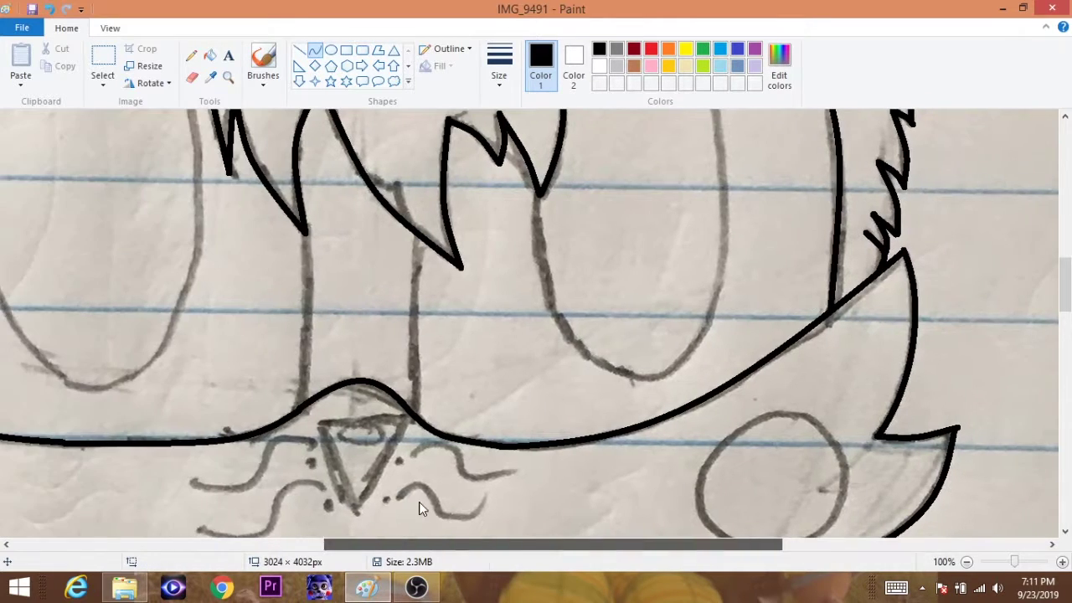
pyautogui.click(393, 51)
pyautogui.moveTo(371, 257); pyautogui.dragTo(425, 323)
# - Try rotating the triangle left by 90° and turn it back right by 90°
pyautogui.rightClick(407, 295)
pyautogui.moveTo(452, 342)
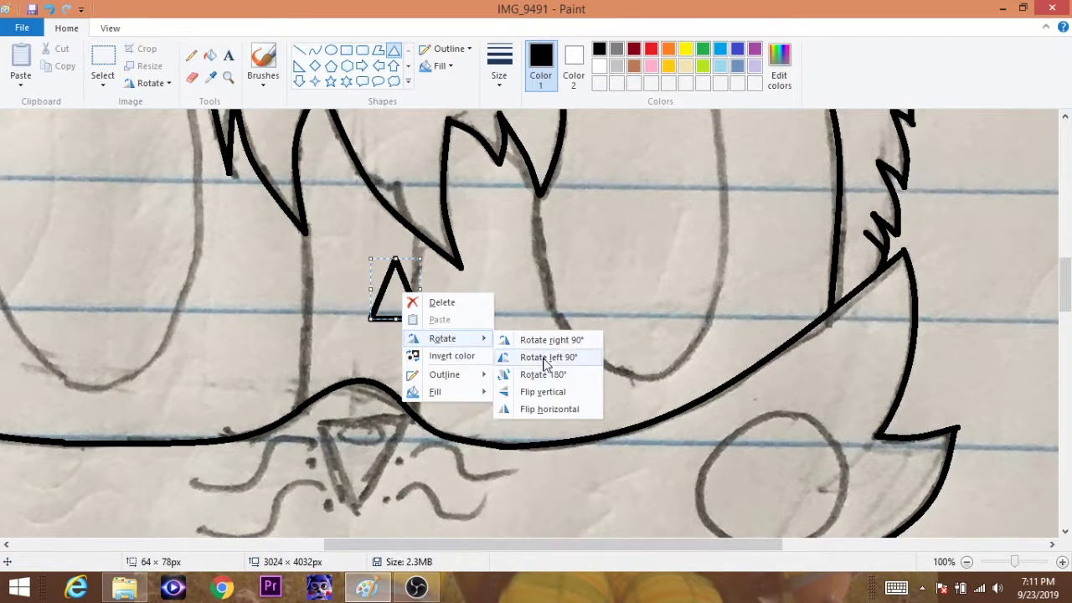
pyautogui.click(561, 359)
pyautogui.rightClick(407, 295)
pyautogui.click(534, 341)
# - Rotate the triangle 180° and fit it over the sketched nose at about 115 × 121 px
pyautogui.rightClick(405, 293)
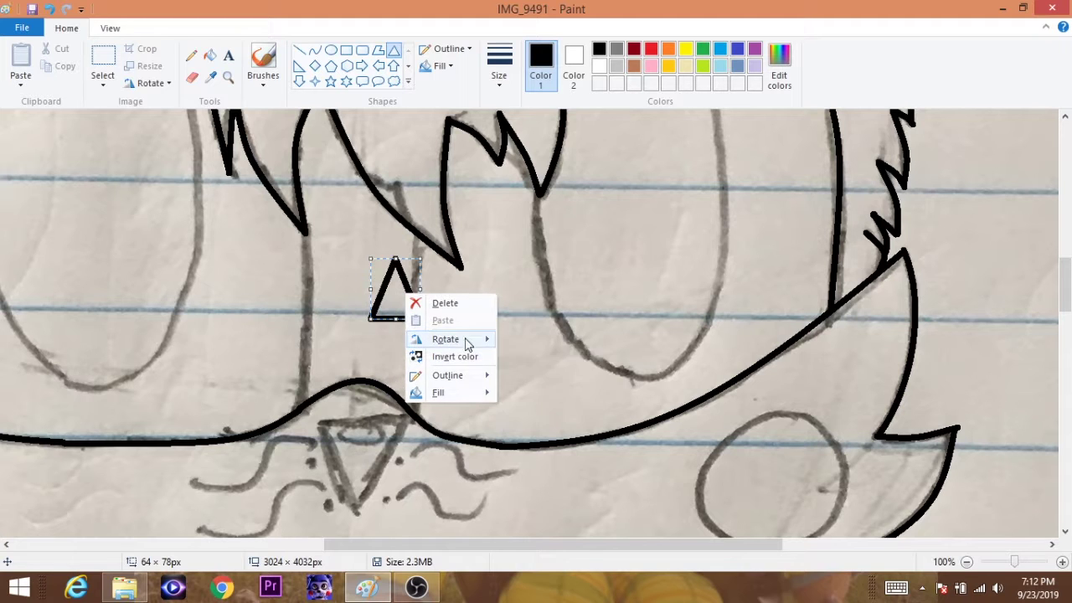
pyautogui.click(536, 376)
pyautogui.moveTo(363, 265); pyautogui.dragTo(368, 472)
pyautogui.moveTo(383, 508); pyautogui.dragTo(402, 515)
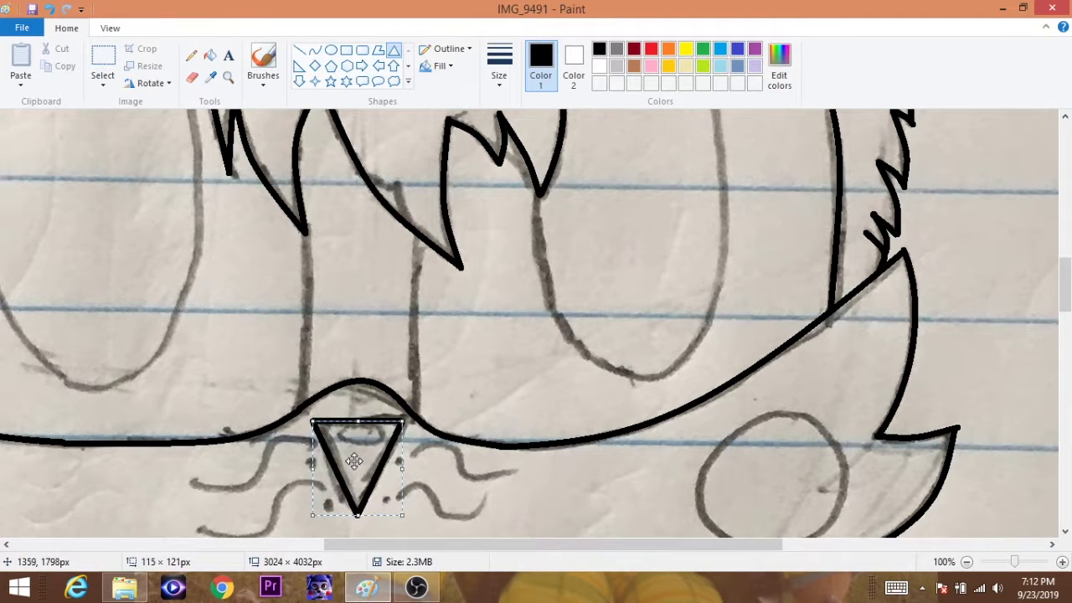
pyautogui.click(449, 369)
# - Trace the two wavy whiskers left of the nose as curved lines
pyautogui.scroll(-2, 449, 369)
pyautogui.click(314, 50)
pyautogui.moveTo(183, 373); pyautogui.dragTo(307, 340)
pyautogui.moveTo(234, 358)
pyautogui.mouseDown()
pyautogui.moveTo(250, 347)
pyautogui.moveTo(285, 360)
pyautogui.mouseUp()
pyautogui.moveTo(183, 428); pyautogui.dragTo(311, 387)
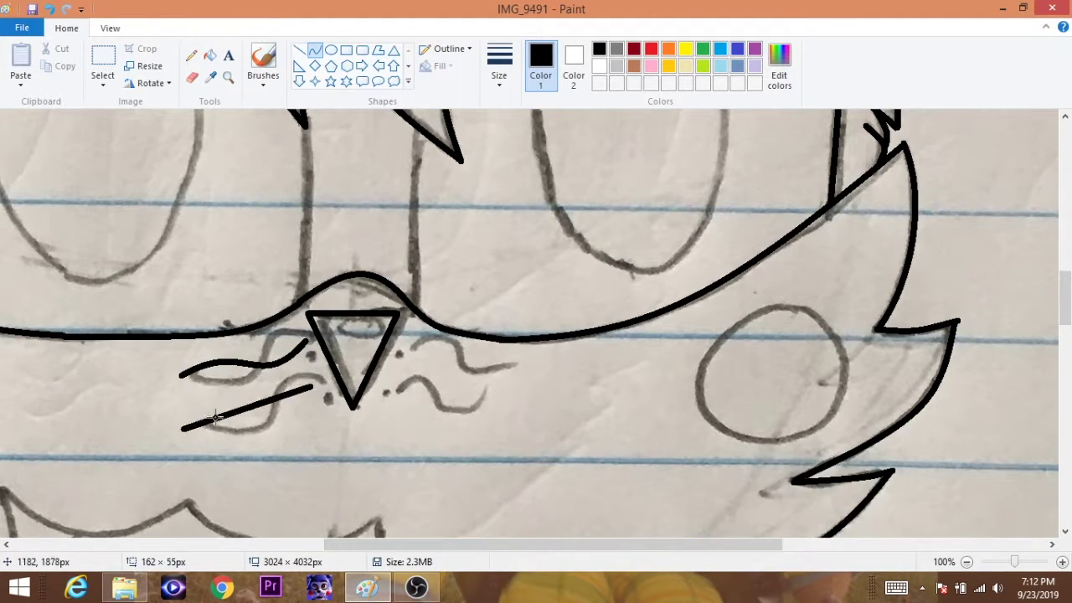
pyautogui.moveTo(251, 406); pyautogui.dragTo(268, 372)
# - Trace the two wavy whiskers right of the nose as curved lines
pyautogui.moveTo(401, 342); pyautogui.dragTo(540, 379)
pyautogui.moveTo(450, 383); pyautogui.dragTo(461, 360)
pyautogui.moveTo(527, 307); pyautogui.dragTo(503, 352)
pyautogui.moveTo(400, 381); pyautogui.dragTo(526, 426)
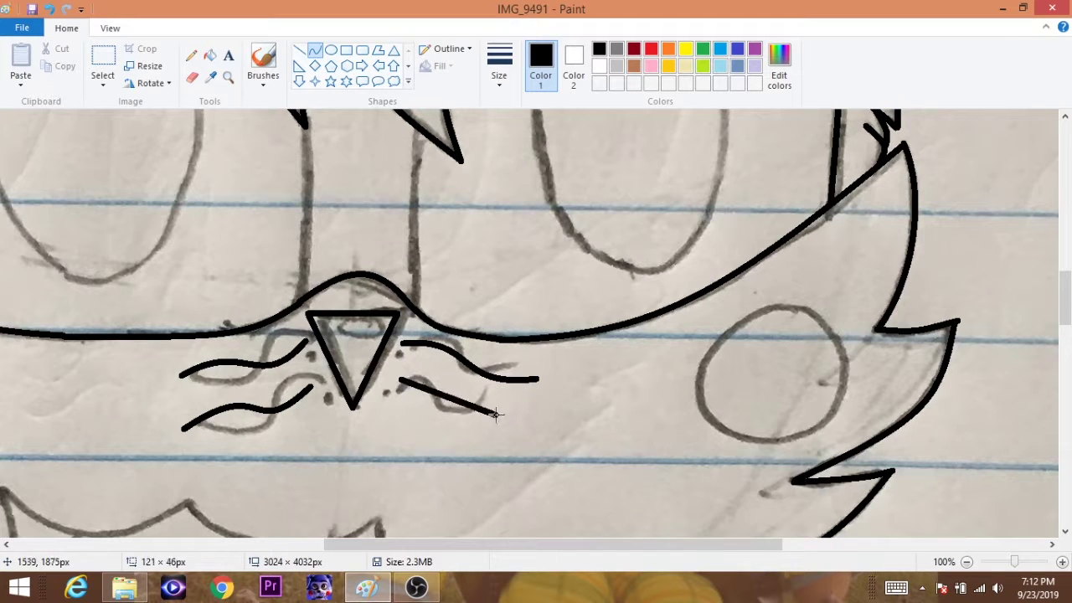
pyautogui.moveTo(460, 386); pyautogui.dragTo(462, 412)
# - Mark the whisker dots beside the nose with short dashes and place an oval about 67 × 34 px inside the nose triangle
pyautogui.click(299, 50)
pyautogui.moveTo(311, 352); pyautogui.dragTo(312, 360)
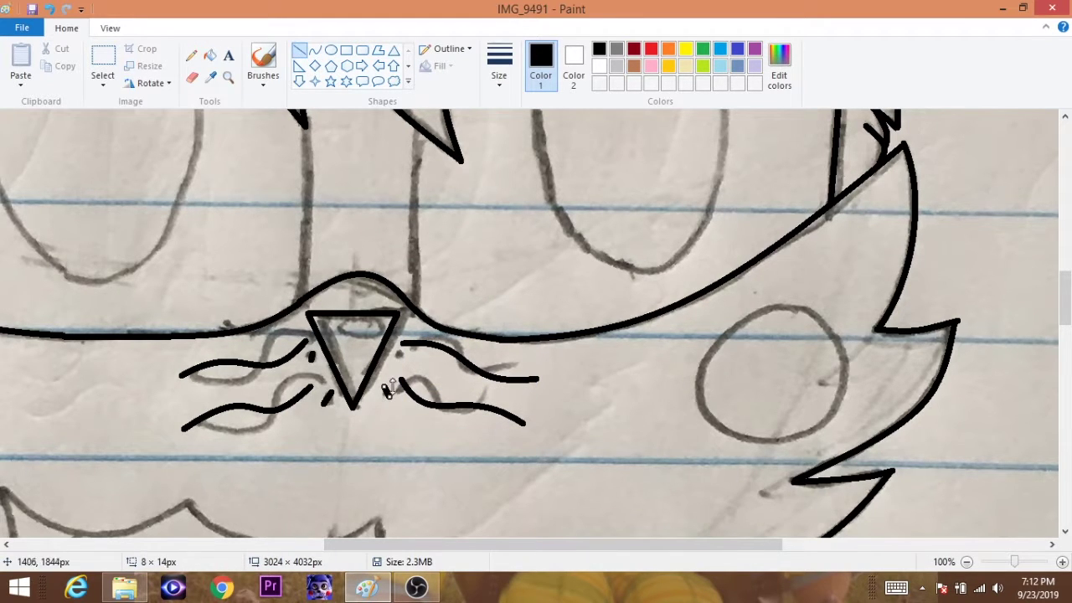
pyautogui.click(330, 50)
pyautogui.moveTo(316, 321)
pyautogui.mouseDown()
pyautogui.moveTo(385, 337)
pyautogui.moveTo(373, 349)
pyautogui.mouseUp()
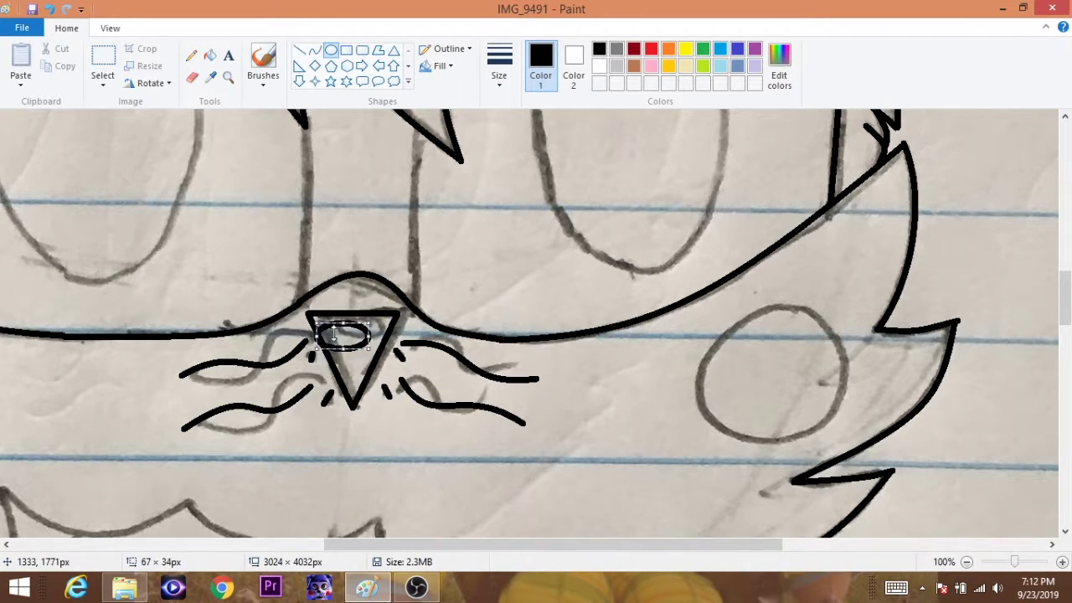
pyautogui.click(363, 240)
# - Trace the mouth's upper line as two sagging curves meeting at the middle peak
pyautogui.scroll(-3, 367, 375)
pyautogui.hscroll(-5, 366, 375)
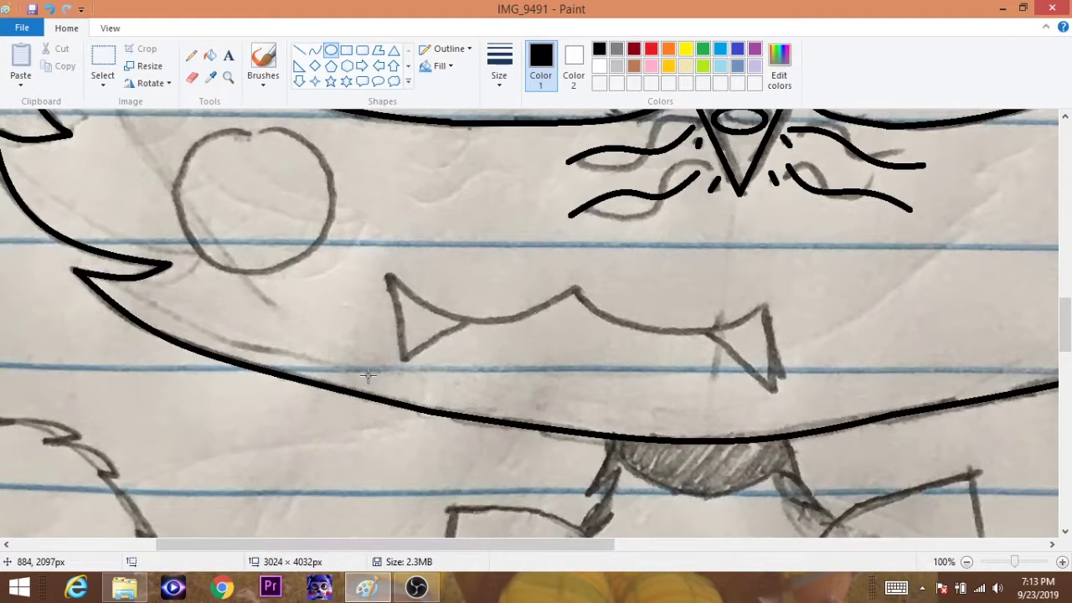
pyautogui.moveTo(390, 278); pyautogui.dragTo(769, 308)
pyautogui.click(481, 339)
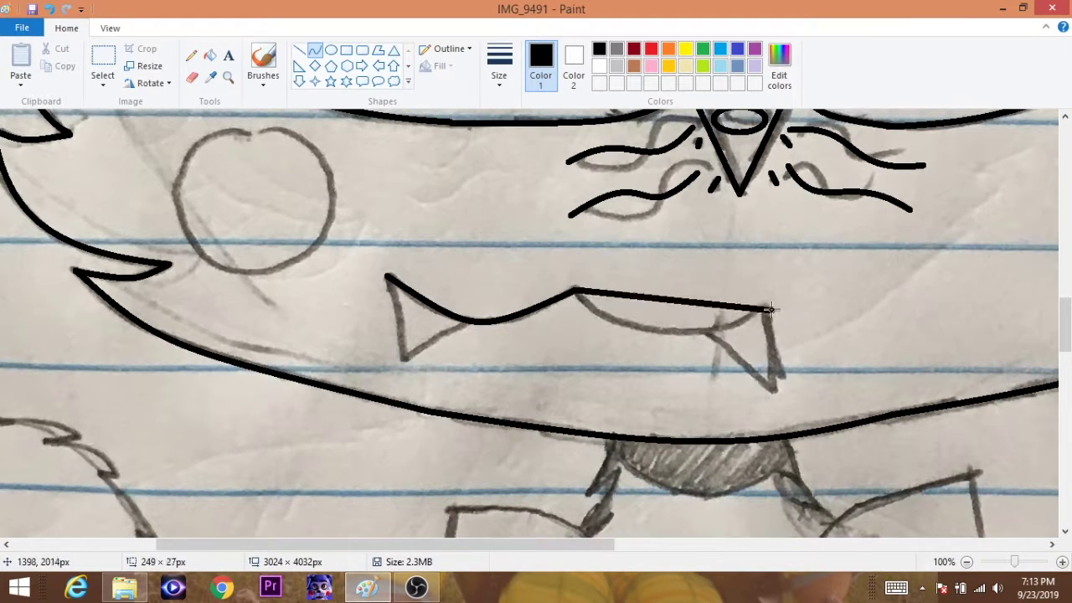
pyautogui.click(697, 343)
pyautogui.click(744, 324)
# - Trace the two triangular fangs at the mouth's ends with straight lines
pyautogui.click(299, 50)
pyautogui.moveTo(387, 276)
pyautogui.mouseDown()
pyautogui.moveTo(402, 359)
pyautogui.moveTo(469, 320)
pyautogui.mouseUp()
pyautogui.moveTo(712, 329)
pyautogui.mouseDown()
pyautogui.moveTo(747, 394)
pyautogui.moveTo(754, 304)
pyautogui.mouseUp()
# - Trace the round blush marks on the left and right cheeks with ellipses
pyautogui.scroll(3, 795, 335)
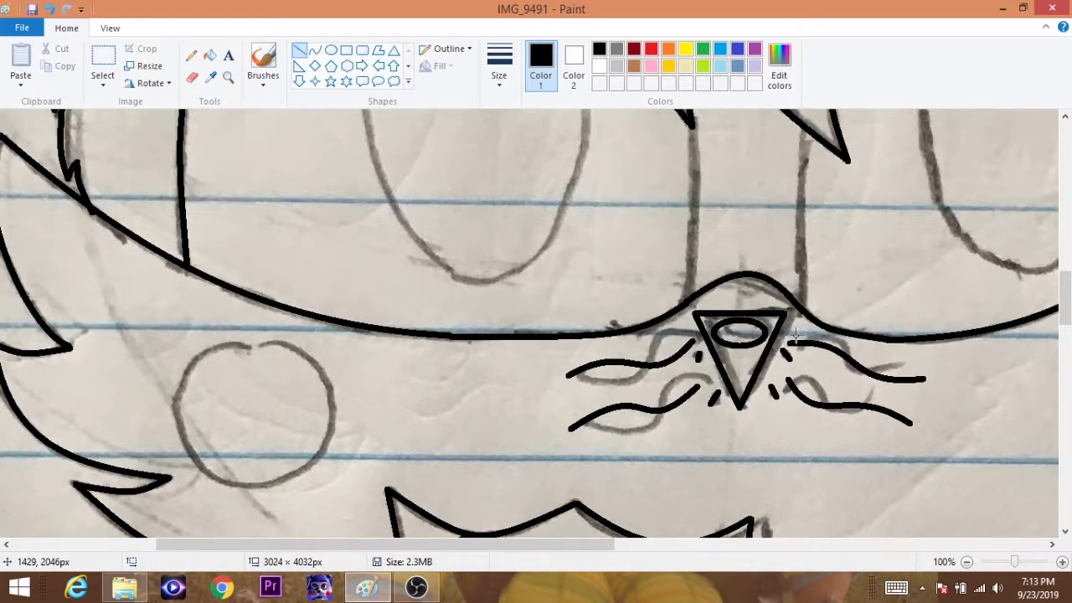
pyautogui.click(330, 50)
pyautogui.moveTo(297, 341); pyautogui.dragTo(168, 474)
pyautogui.moveTo(358, 544); pyautogui.dragTo(585, 544)
pyautogui.moveTo(711, 305); pyautogui.dragTo(558, 445)
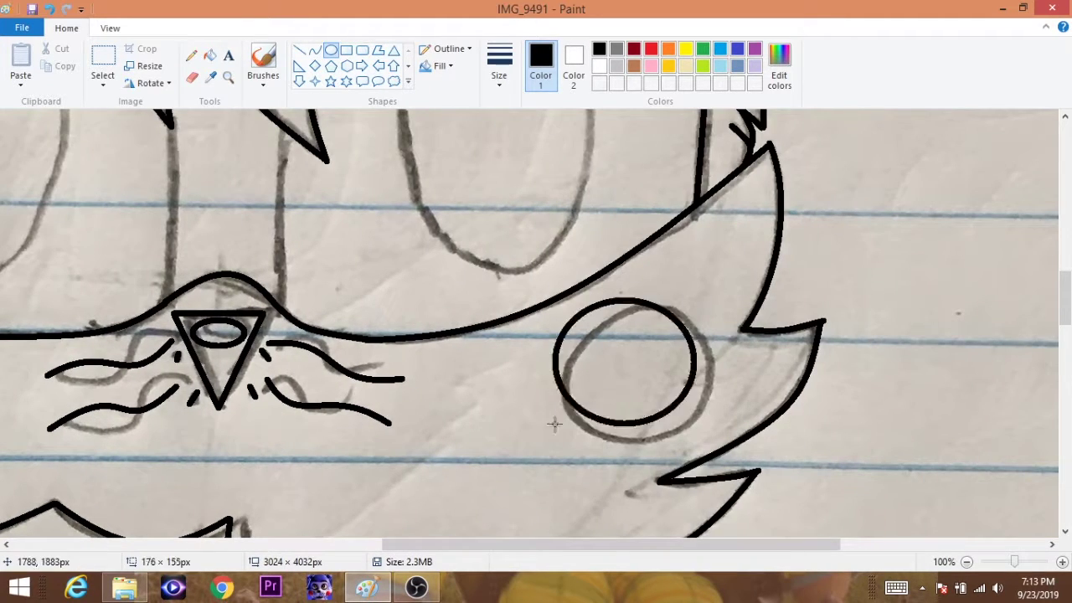
# - Trace the right side of the nose bridge and add a short stroke in the hair tuft beside the right eye
pyautogui.scroll(3, 628, 379)
pyautogui.click(315, 50)
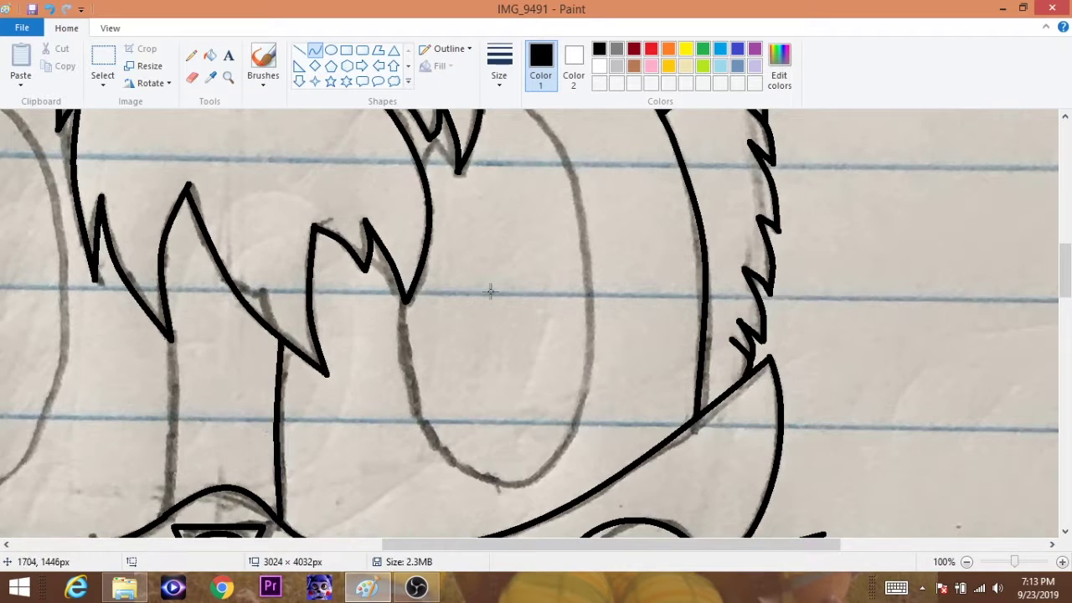
pyautogui.scroll(2, 491, 292)
pyautogui.moveTo(396, 204); pyautogui.dragTo(411, 213)
pyautogui.scroll(-3, 402, 220)
pyautogui.scroll(2, 358, 251)
# - Trace the lower-left curve of the right eye's inner oval and the short link in the hair tuft above it
pyautogui.moveTo(406, 303); pyautogui.dragTo(503, 485)
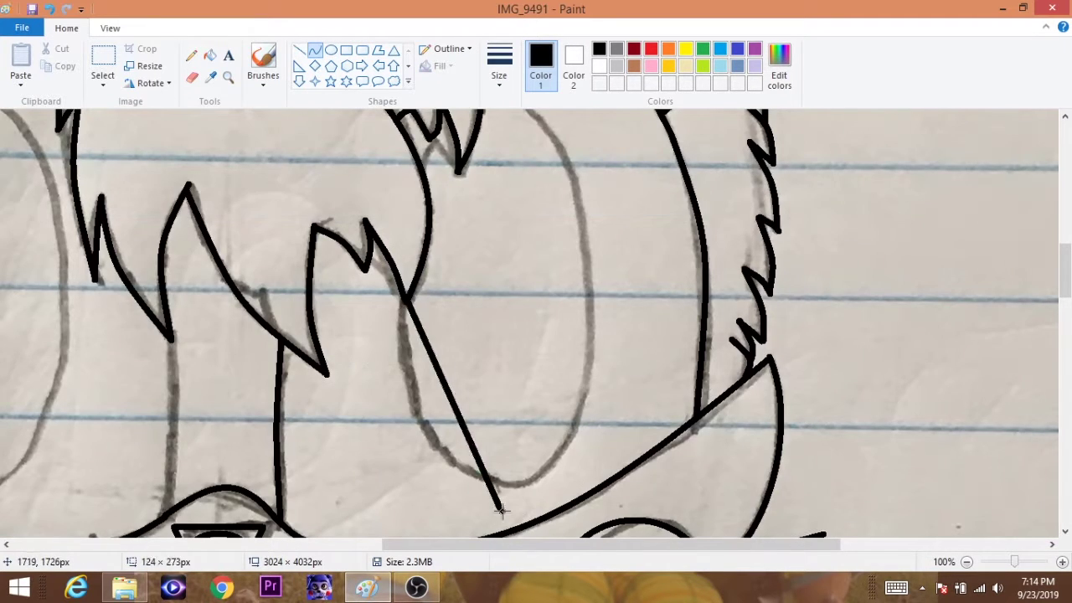
pyautogui.moveTo(460, 394); pyautogui.dragTo(410, 468)
pyautogui.scroll(3, 515, 185)
pyautogui.moveTo(417, 275); pyautogui.dragTo(444, 233)
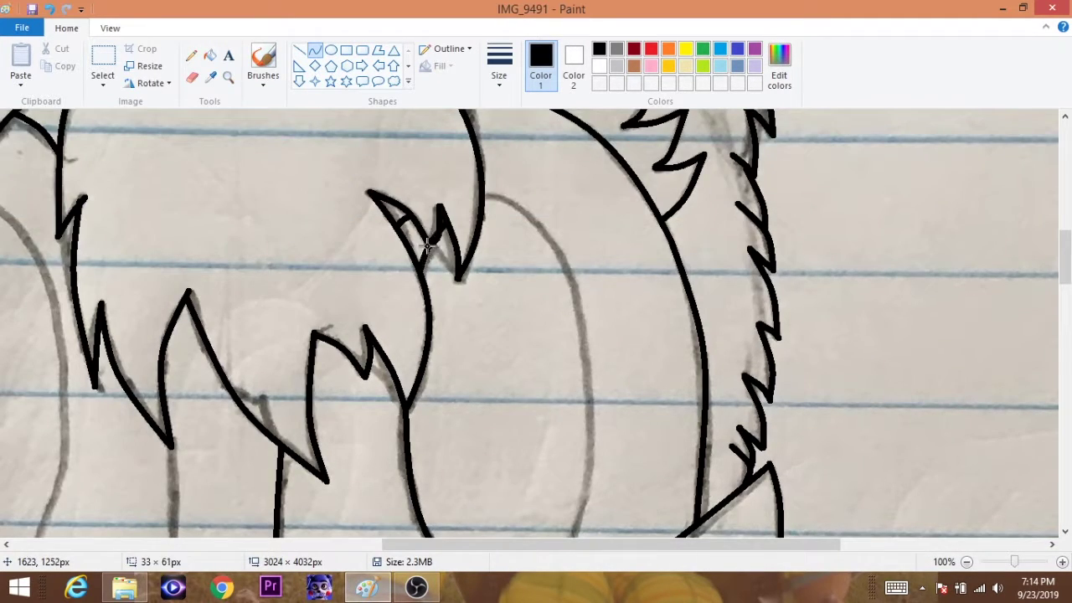
pyautogui.click(427, 245)
# - Trace the right side of the right eye's inner oval and close it at the bottom
pyautogui.moveTo(487, 197); pyautogui.dragTo(589, 416)
pyautogui.moveTo(558, 232); pyautogui.dragTo(593, 256)
pyautogui.scroll(-3, 512, 377)
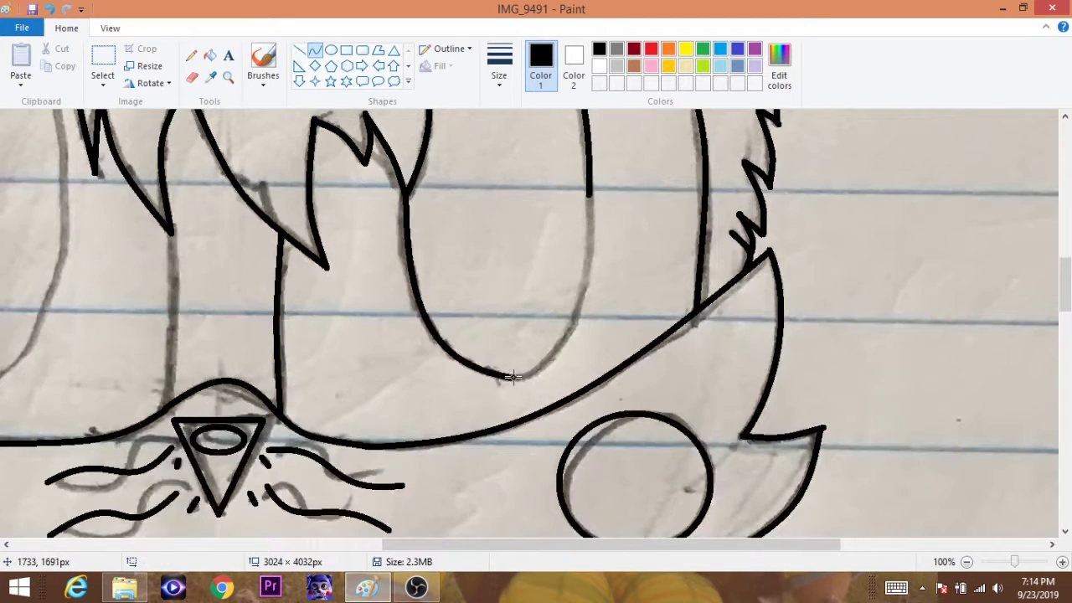
pyautogui.moveTo(512, 377)
pyautogui.mouseDown()
pyautogui.moveTo(597, 182)
pyautogui.moveTo(602, 300)
pyautogui.moveTo(547, 301)
pyautogui.moveTo(650, 315)
pyautogui.mouseUp()
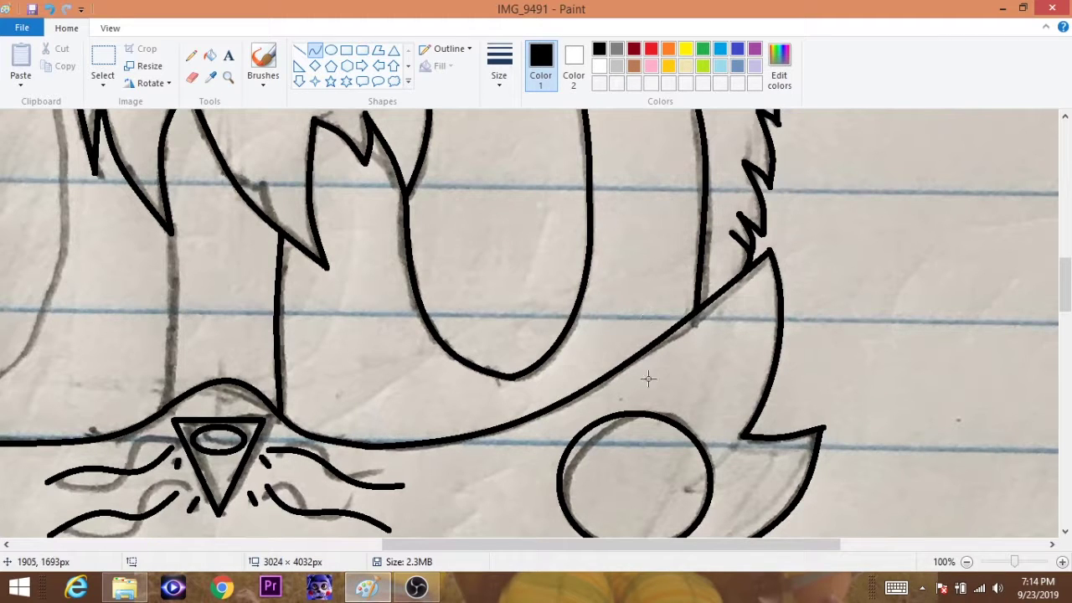
# - Trace the left side of the nose bridge and undo the stray looped curve beside it
pyautogui.hscroll(-5, 648, 379)
pyautogui.moveTo(358, 395)
pyautogui.mouseDown()
pyautogui.moveTo(358, 239)
pyautogui.moveTo(347, 287)
pyautogui.moveTo(276, 416)
pyautogui.mouseUp()
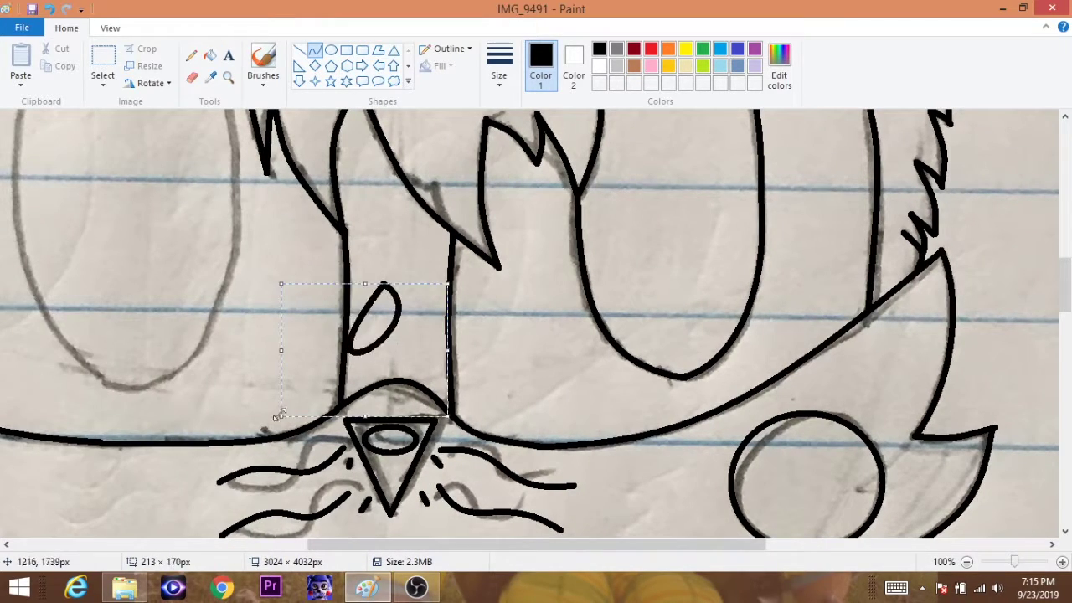
pyautogui.hotkey('ctrl', 'z')
# - Trace the jagged lower fur edge of the right inner ear from the head outline past its lowest point
pyautogui.hscroll(-5, 401, 393)
pyautogui.scroll(2, 402, 394)
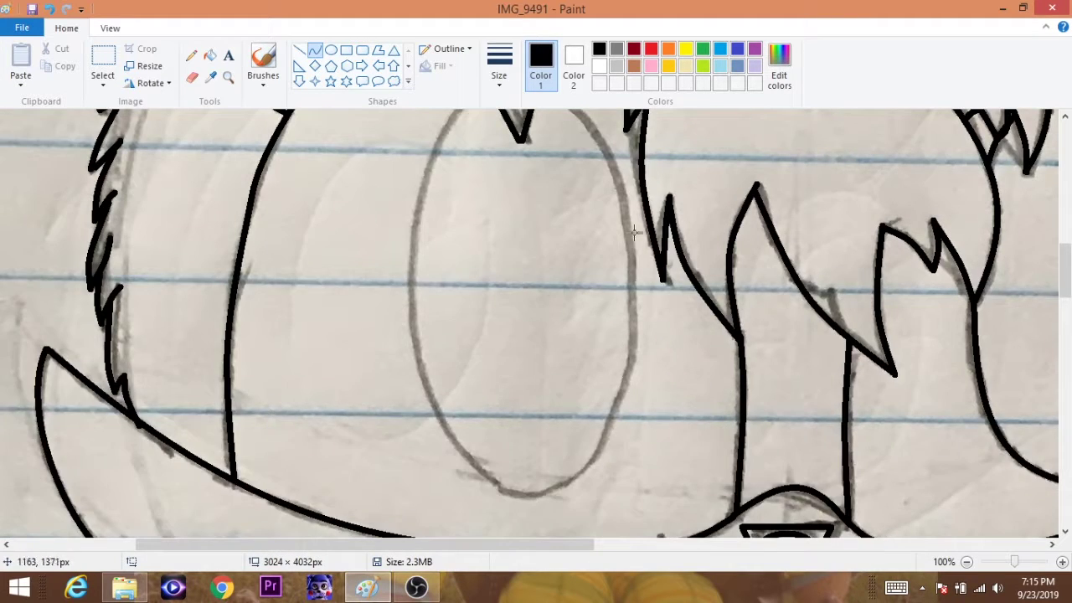
pyautogui.scroll(1, 634, 233)
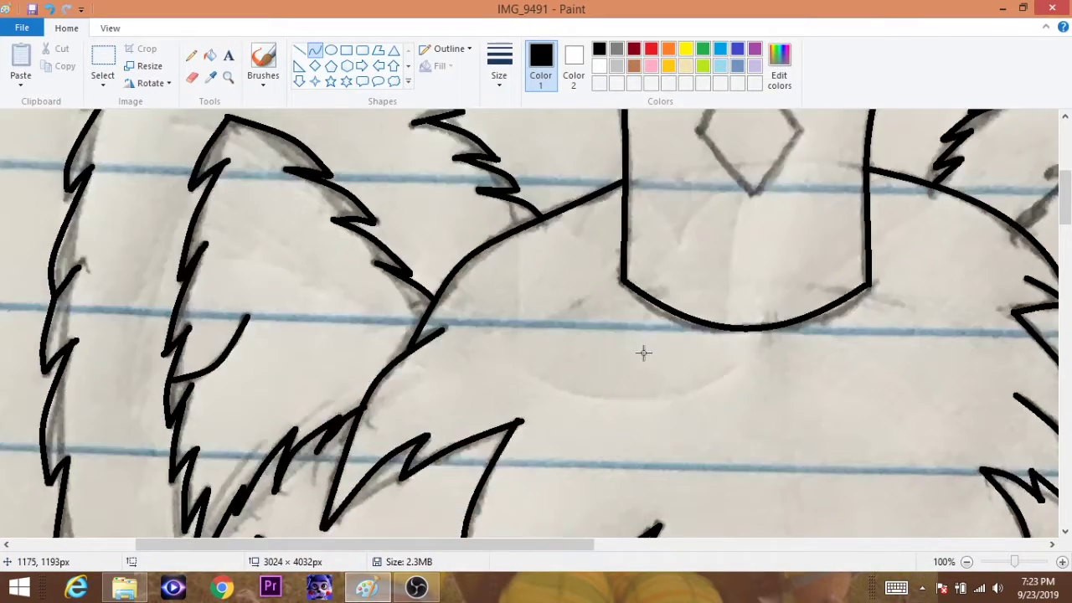
pyautogui.hscroll(10, 815, 531)
pyautogui.scroll(-3, 815, 532)
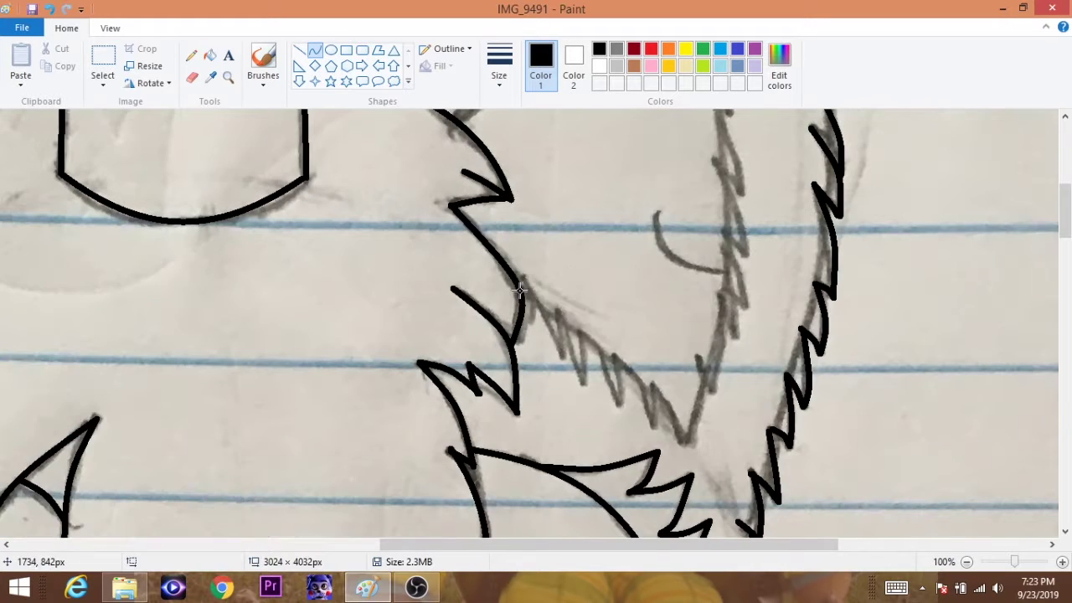
pyautogui.moveTo(525, 290)
pyautogui.mouseDown()
pyautogui.moveTo(563, 357)
pyautogui.moveTo(587, 340)
pyautogui.moveTo(658, 431)
pyautogui.moveTo(699, 357)
pyautogui.mouseUp()
pyautogui.click(696, 358)
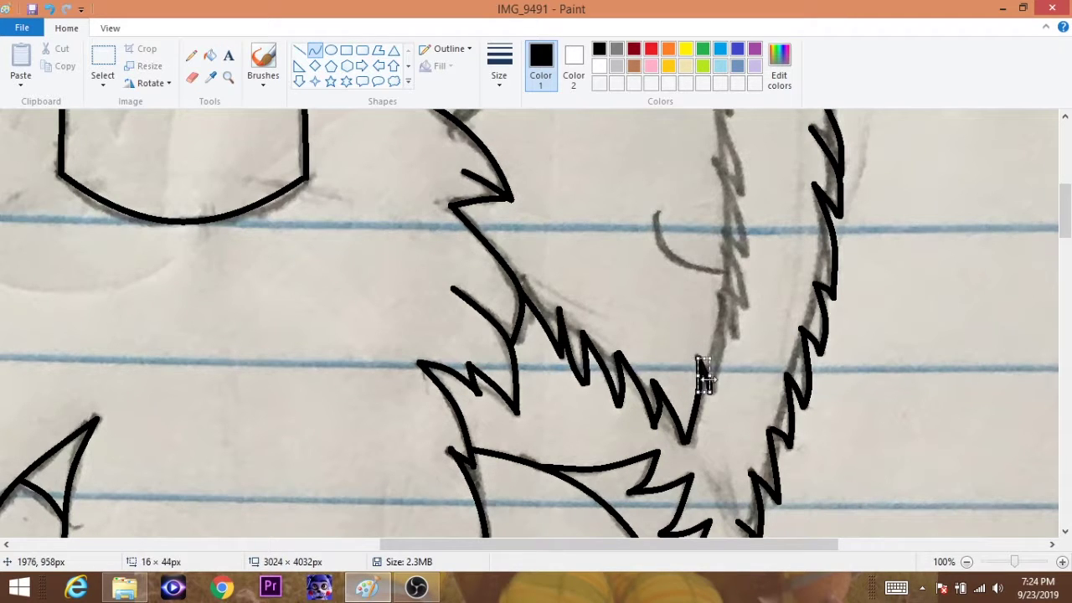
# - Trace the fur tufts up the right inner ear's outer side and the short curved mark joining them
pyautogui.scroll(3, 703, 377)
pyautogui.moveTo(710, 505); pyautogui.dragTo(720, 404)
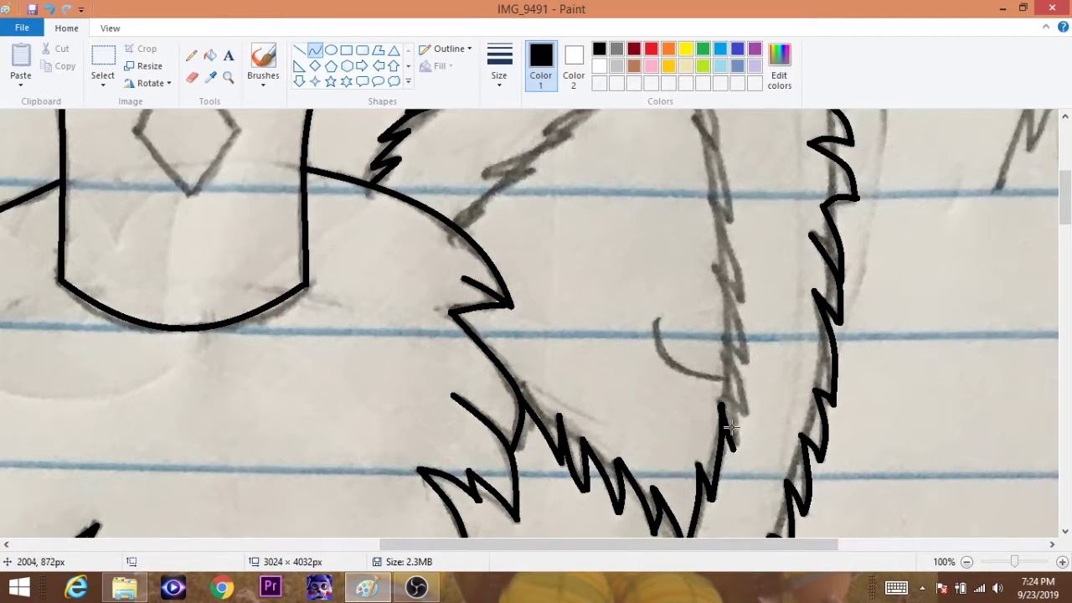
pyautogui.moveTo(732, 343)
pyautogui.mouseDown()
pyautogui.moveTo(748, 369)
pyautogui.moveTo(652, 319)
pyautogui.mouseUp()
pyautogui.moveTo(670, 368)
pyautogui.mouseDown()
pyautogui.moveTo(688, 378)
pyautogui.moveTo(716, 264)
pyautogui.moveTo(727, 288)
pyautogui.mouseUp()
# - Trace the rest of the right inner ear's outer side up to the tip and its jagged inner side down to the head
pyautogui.scroll(3, 739, 398)
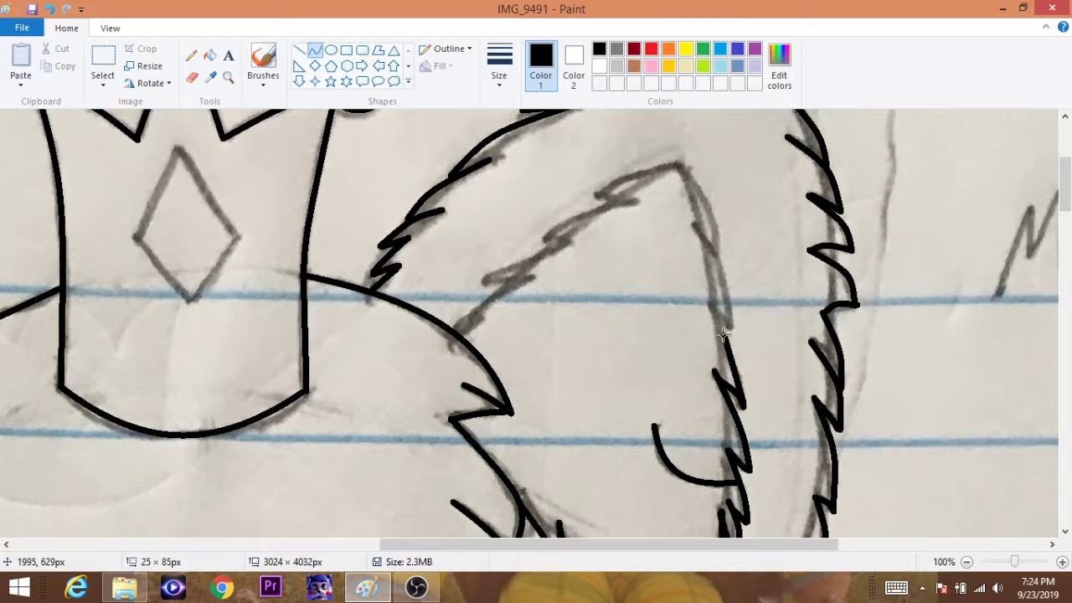
pyautogui.moveTo(723, 335); pyautogui.dragTo(710, 304)
pyautogui.moveTo(599, 187)
pyautogui.mouseDown()
pyautogui.moveTo(638, 202)
pyautogui.moveTo(546, 234)
pyautogui.moveTo(574, 243)
pyautogui.mouseUp()
pyautogui.moveTo(575, 243); pyautogui.dragTo(489, 273)
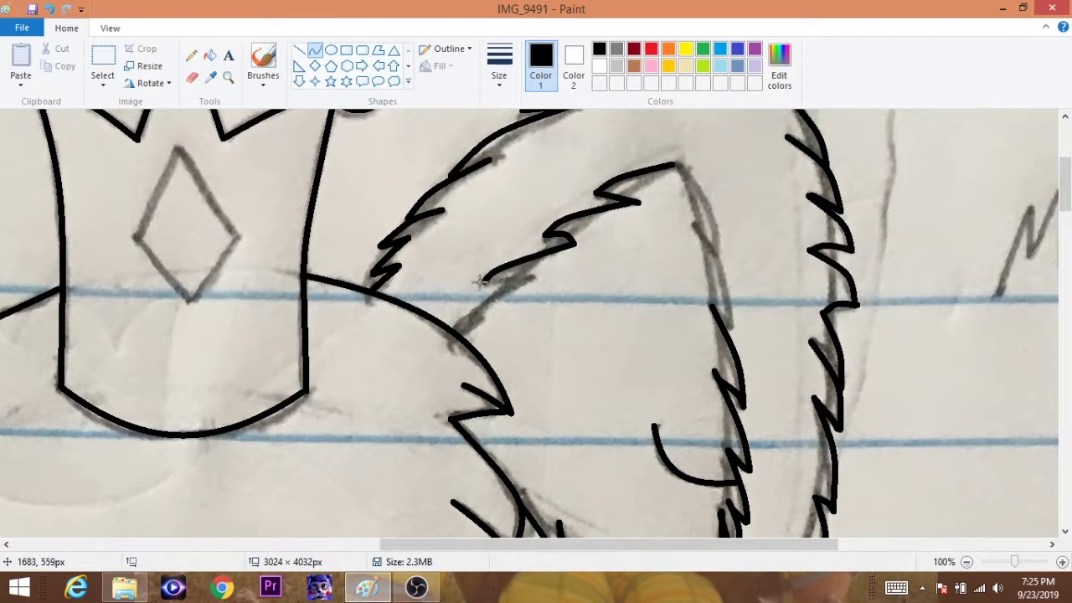
pyautogui.moveTo(515, 229)
pyautogui.mouseDown()
pyautogui.moveTo(465, 303)
pyautogui.moveTo(490, 307)
pyautogui.moveTo(457, 322)
pyautogui.mouseUp()
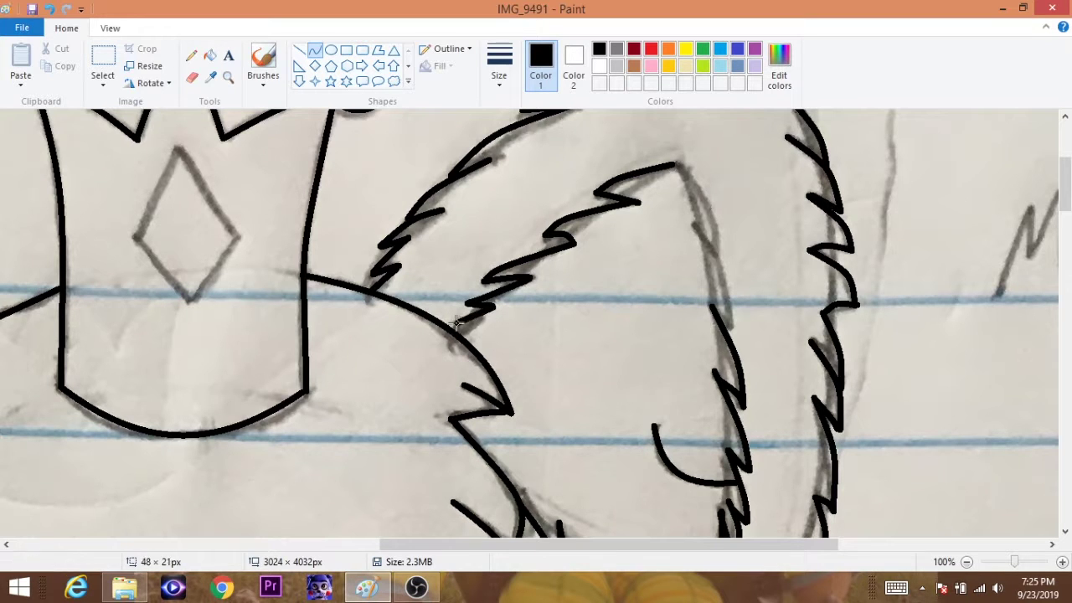
pyautogui.moveTo(683, 167)
pyautogui.mouseDown()
pyautogui.moveTo(719, 226)
pyautogui.moveTo(737, 285)
pyautogui.moveTo(733, 335)
pyautogui.mouseUp()
# - Trace the upper half of the left eye's inner oval with curves down both sides
pyautogui.scroll(-10, 812, 233)
pyautogui.keyDown('ctrl'); pyautogui.scroll(-2, 812, 233); pyautogui.keyUp('ctrl')
pyautogui.scroll(-5, 1000, 288)
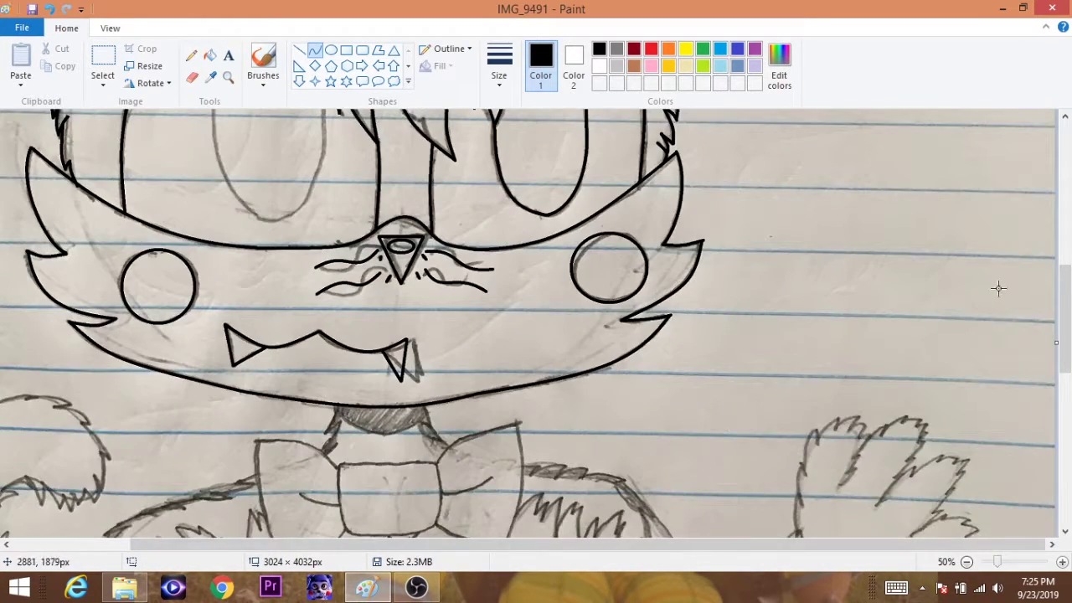
pyautogui.moveTo(1065, 277)
pyautogui.mouseDown()
pyautogui.moveTo(1065, 234)
pyautogui.moveTo(1065, 285)
pyautogui.mouseUp()
pyautogui.scroll(-1, 1065, 285)
pyautogui.click(228, 76)
pyautogui.click(302, 352)
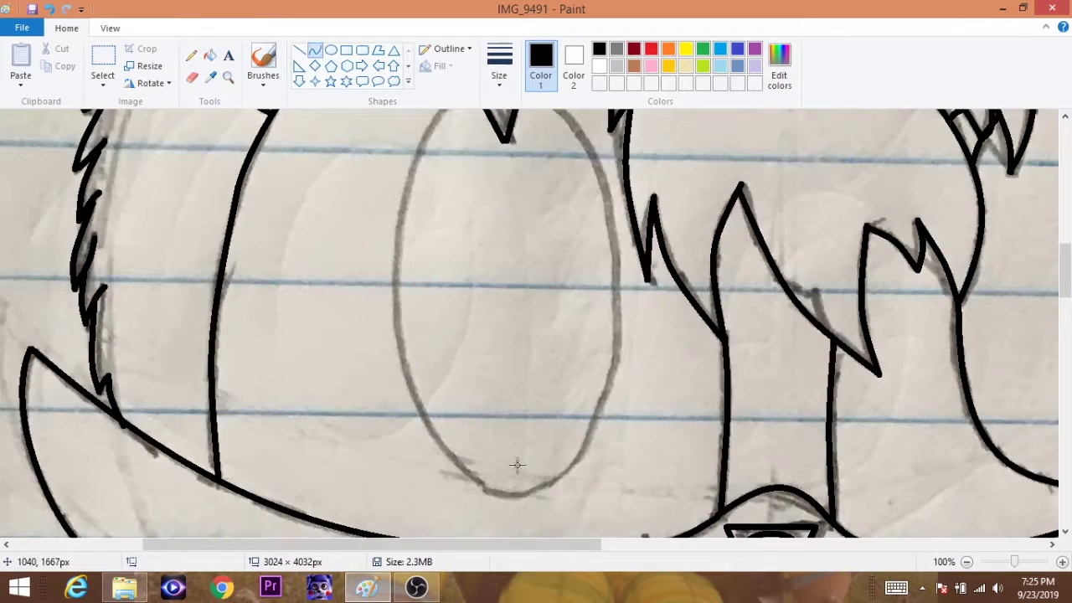
pyautogui.scroll(2, 514, 467)
pyautogui.moveTo(473, 199)
pyautogui.mouseDown()
pyautogui.moveTo(402, 333)
pyautogui.moveTo(397, 370)
pyautogui.mouseUp()
pyautogui.moveTo(418, 284)
pyautogui.mouseDown()
pyautogui.moveTo(404, 256)
pyautogui.moveTo(475, 171)
pyautogui.moveTo(616, 370)
pyautogui.mouseUp()
pyautogui.moveTo(586, 285); pyautogui.dragTo(608, 251)
# - Trace the lower half of the left eye's inner oval, closing it at the bottom
pyautogui.scroll(-2, 608, 251)
pyautogui.moveTo(396, 253); pyautogui.dragTo(506, 496)
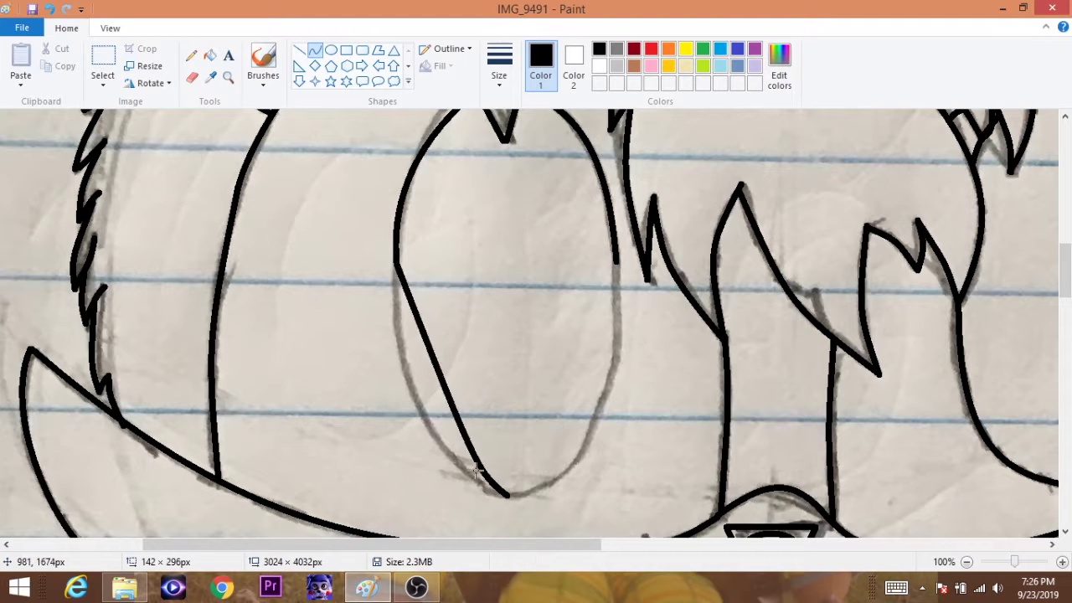
pyautogui.moveTo(427, 419); pyautogui.dragTo(445, 474)
pyautogui.moveTo(400, 301); pyautogui.dragTo(399, 285)
pyautogui.moveTo(507, 496); pyautogui.dragTo(617, 263)
pyautogui.moveTo(607, 463); pyautogui.dragTo(618, 313)
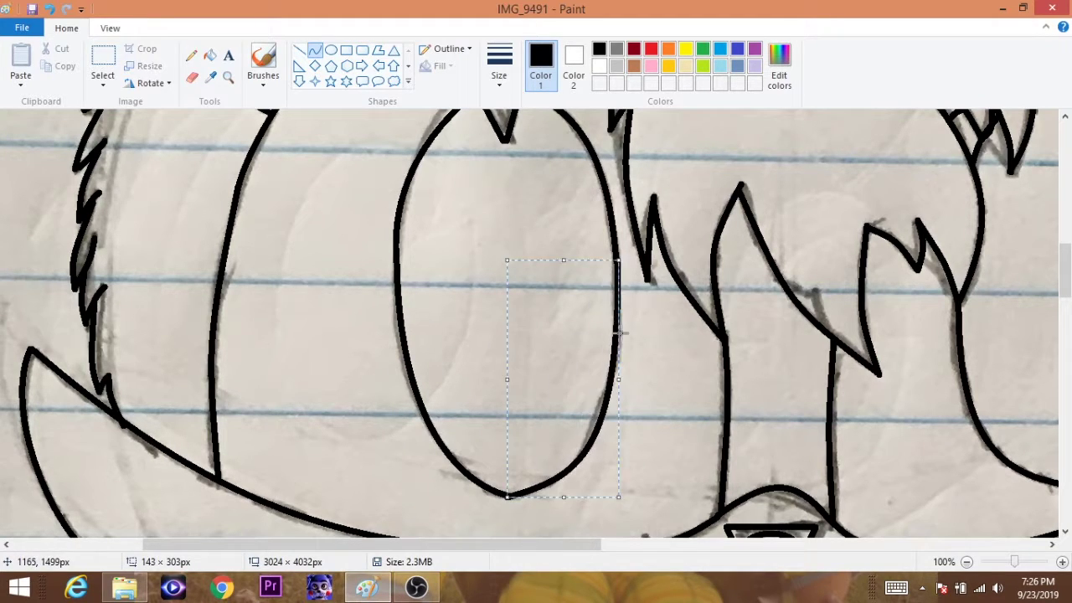
# - Trace the jagged fur on the left side of the neck, from the head's lower edge down to the bow
pyautogui.click(509, 496)
pyautogui.scroll(-4, 353, 468)
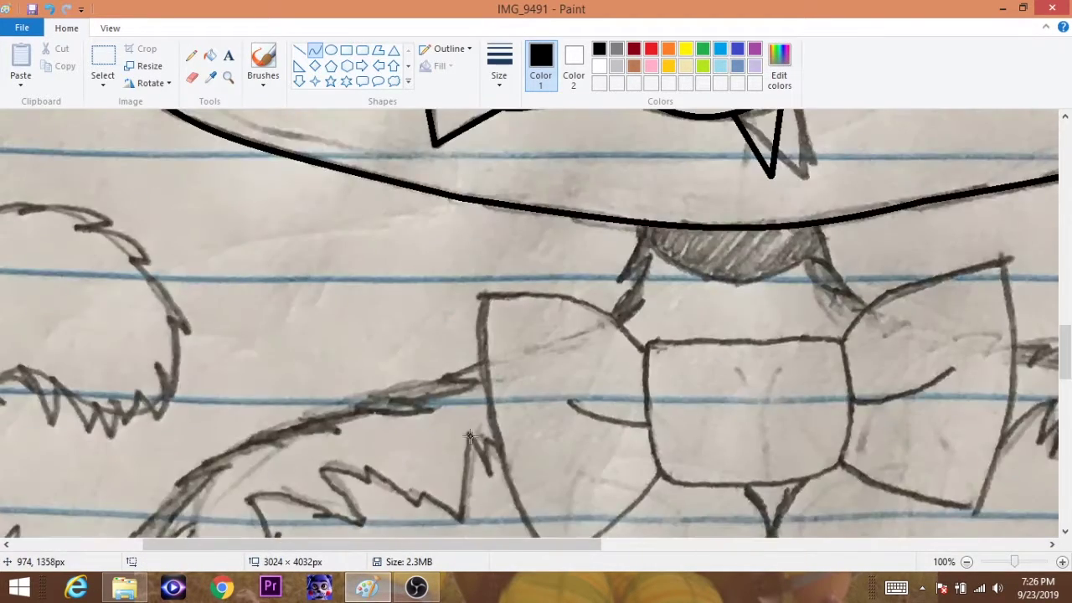
pyautogui.scroll(1, 353, 469)
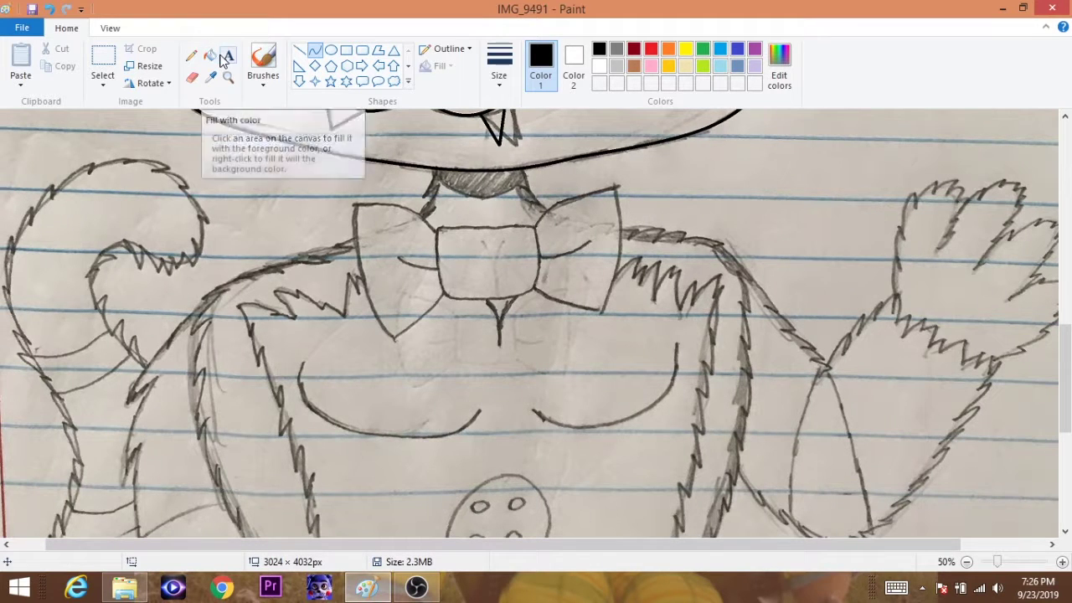
pyautogui.click(228, 76)
pyautogui.click(305, 192)
pyautogui.click(271, 352)
pyautogui.rightClick(270, 352)
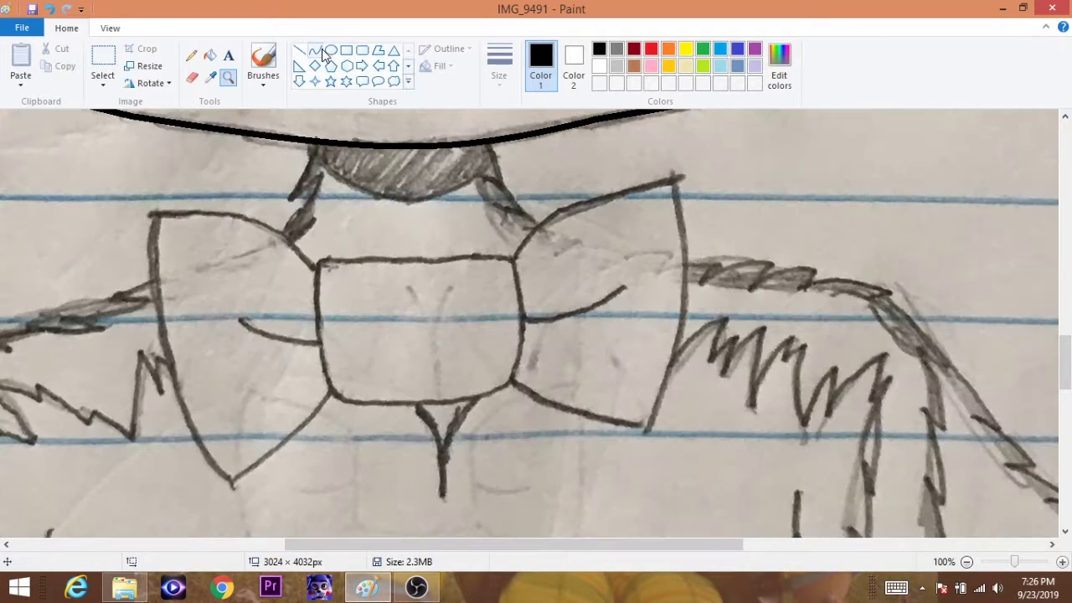
pyautogui.click(314, 51)
pyautogui.moveTo(319, 143); pyautogui.dragTo(290, 198)
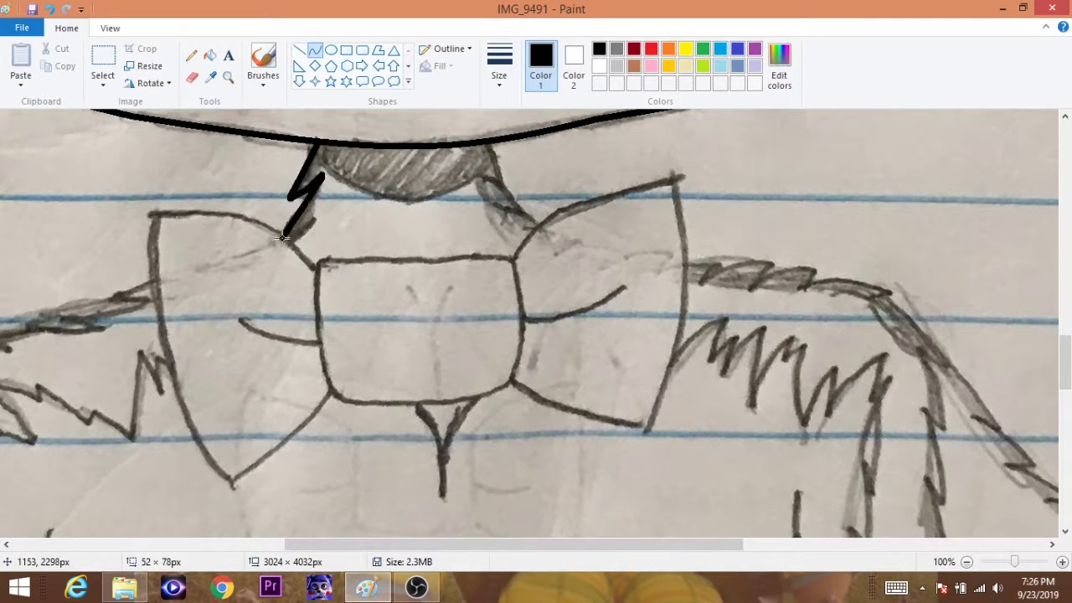
# - Trace the bow's left loop with curves along its upper, outer and lower edges
pyautogui.moveTo(283, 238)
pyautogui.mouseDown()
pyautogui.moveTo(303, 232)
pyautogui.moveTo(152, 215)
pyautogui.mouseUp()
pyautogui.moveTo(246, 217); pyautogui.dragTo(268, 232)
pyautogui.click(167, 217)
pyautogui.moveTo(153, 216); pyautogui.dragTo(231, 484)
pyautogui.moveTo(189, 351); pyautogui.dragTo(161, 339)
pyautogui.click(222, 487)
pyautogui.moveTo(229, 483); pyautogui.dragTo(333, 390)
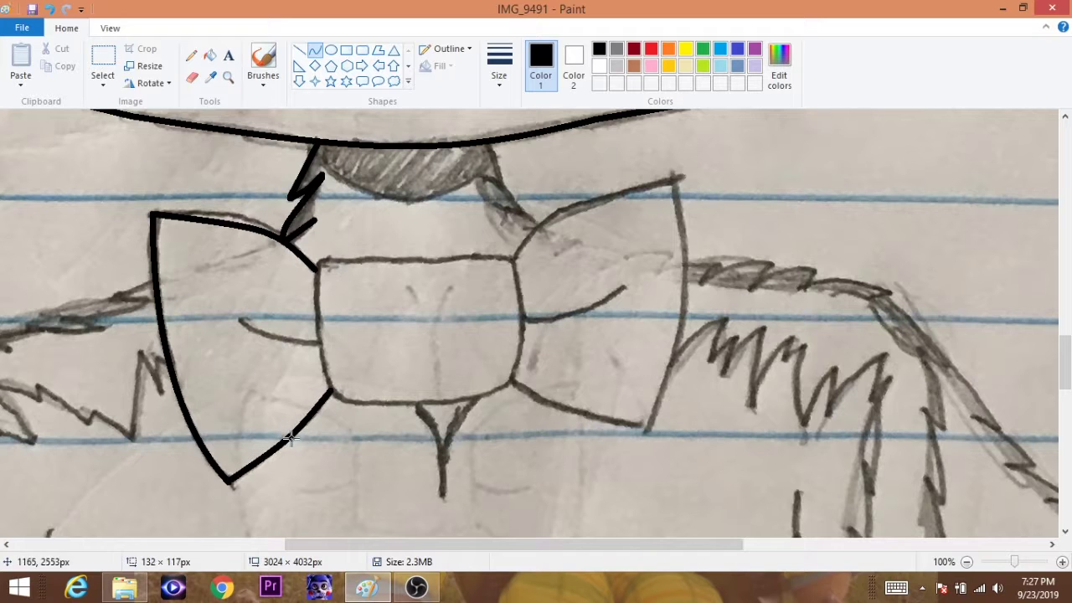
pyautogui.click(362, 50)
pyautogui.moveTo(312, 241); pyautogui.dragTo(507, 359)
pyautogui.moveTo(355, 307); pyautogui.dragTo(359, 335)
pyautogui.rightClick(363, 314)
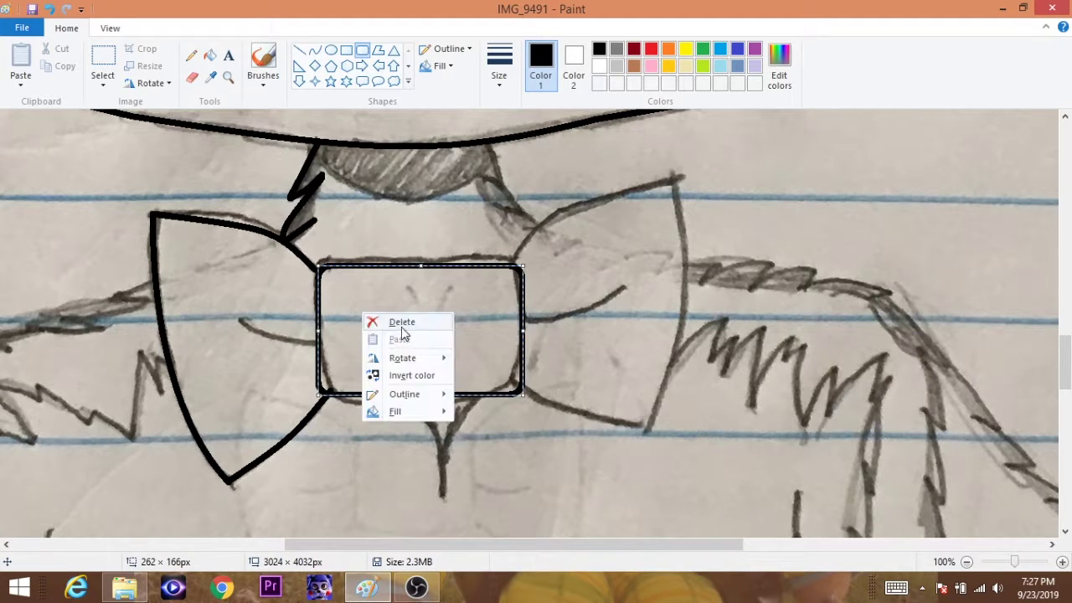
pyautogui.click(401, 325)
# - Trace the bow's center knot with four curves along its left, bottom, top and right edges
pyautogui.click(314, 50)
pyautogui.moveTo(320, 263); pyautogui.dragTo(339, 405)
pyautogui.moveTo(322, 351); pyautogui.dragTo(314, 362)
pyautogui.click(331, 400)
pyautogui.moveTo(340, 405); pyautogui.dragTo(509, 392)
pyautogui.moveTo(419, 404); pyautogui.dragTo(419, 412)
pyautogui.moveTo(320, 263); pyautogui.dragTo(512, 255)
pyautogui.moveTo(419, 255); pyautogui.dragTo(511, 240)
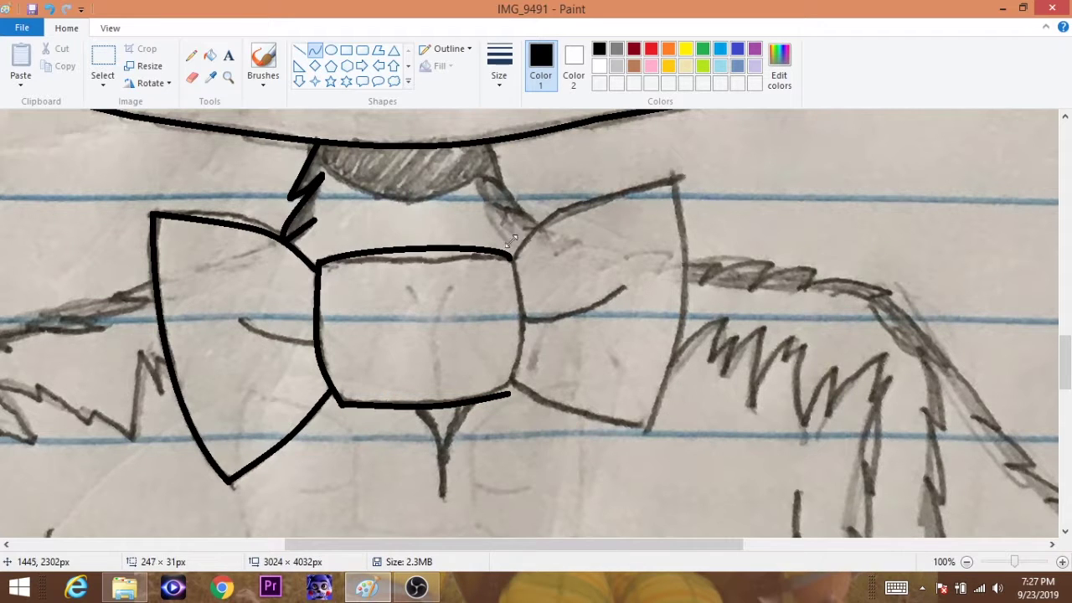
pyautogui.moveTo(507, 392); pyautogui.dragTo(513, 256)
pyautogui.moveTo(514, 326); pyautogui.dragTo(528, 327)
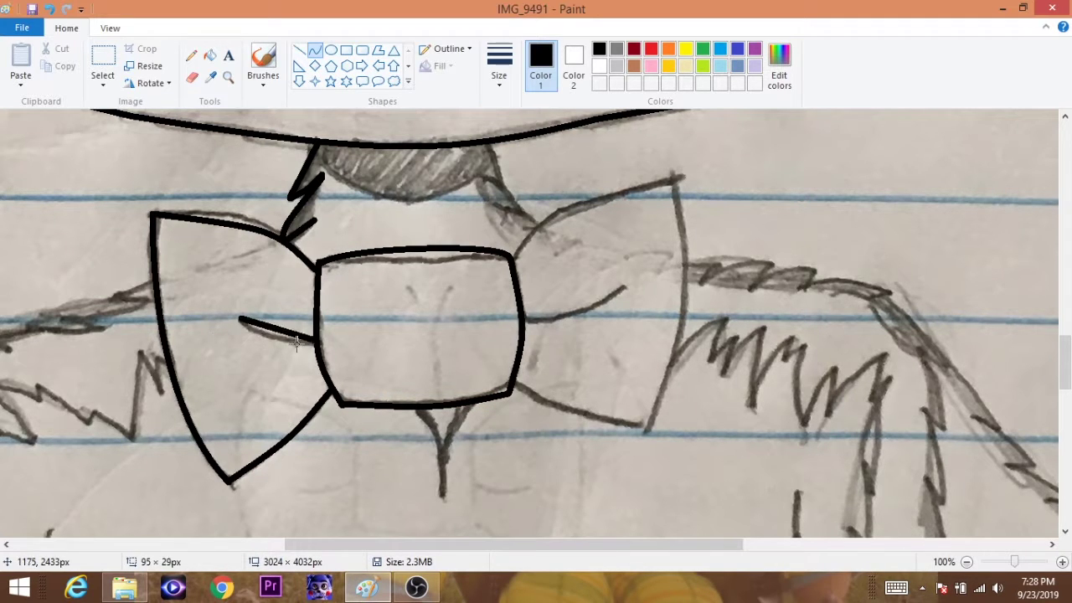
# - Trace the short curved crease in each of the bow's two loops
pyautogui.moveTo(297, 342); pyautogui.dragTo(284, 345)
pyautogui.moveTo(524, 325); pyautogui.dragTo(611, 302)
pyautogui.moveTo(569, 316); pyautogui.dragTo(566, 328)
pyautogui.click(566, 328)
# - Trace the bow's right loop with curves along its upper, lower and outer edges
pyautogui.moveTo(513, 264)
pyautogui.mouseDown()
pyautogui.moveTo(583, 194)
pyautogui.moveTo(678, 177)
pyautogui.mouseUp()
pyautogui.moveTo(595, 221); pyautogui.dragTo(543, 209)
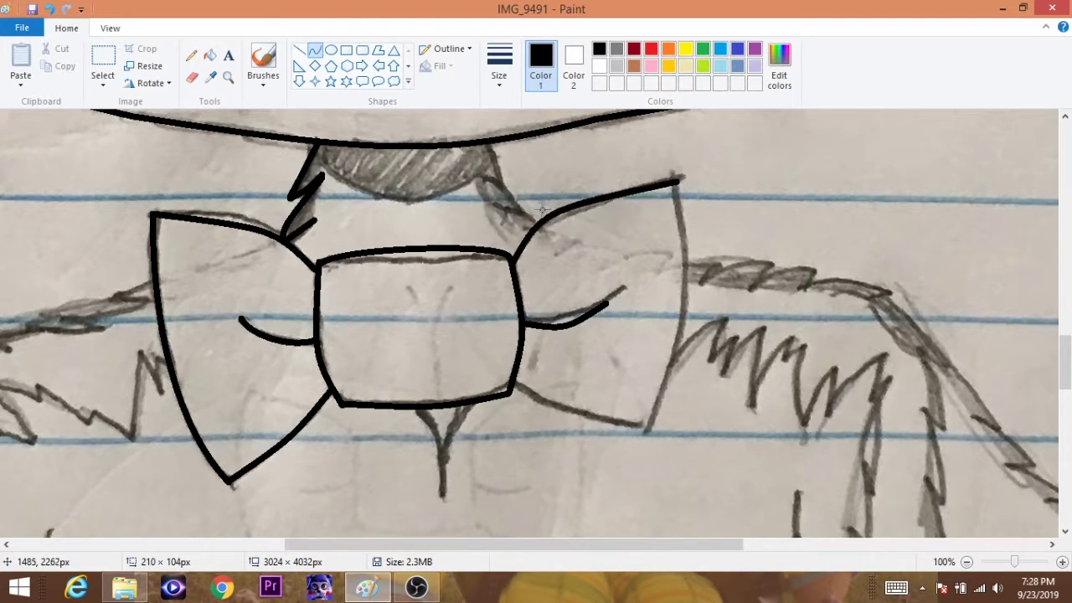
pyautogui.moveTo(511, 381); pyautogui.dragTo(645, 427)
pyautogui.moveTo(677, 181)
pyautogui.mouseDown()
pyautogui.moveTo(687, 330)
pyautogui.moveTo(645, 427)
pyautogui.mouseUp()
pyautogui.moveTo(679, 311)
pyautogui.mouseDown()
pyautogui.moveTo(692, 313)
pyautogui.moveTo(683, 362)
pyautogui.mouseUp()
# - Trace the small Y-shaped mark directly below the bow's knot with two curves
pyautogui.scroll(-3, 892, 315)
pyautogui.moveTo(410, 296); pyautogui.dragTo(444, 392)
pyautogui.moveTo(443, 360); pyautogui.dragTo(433, 354)
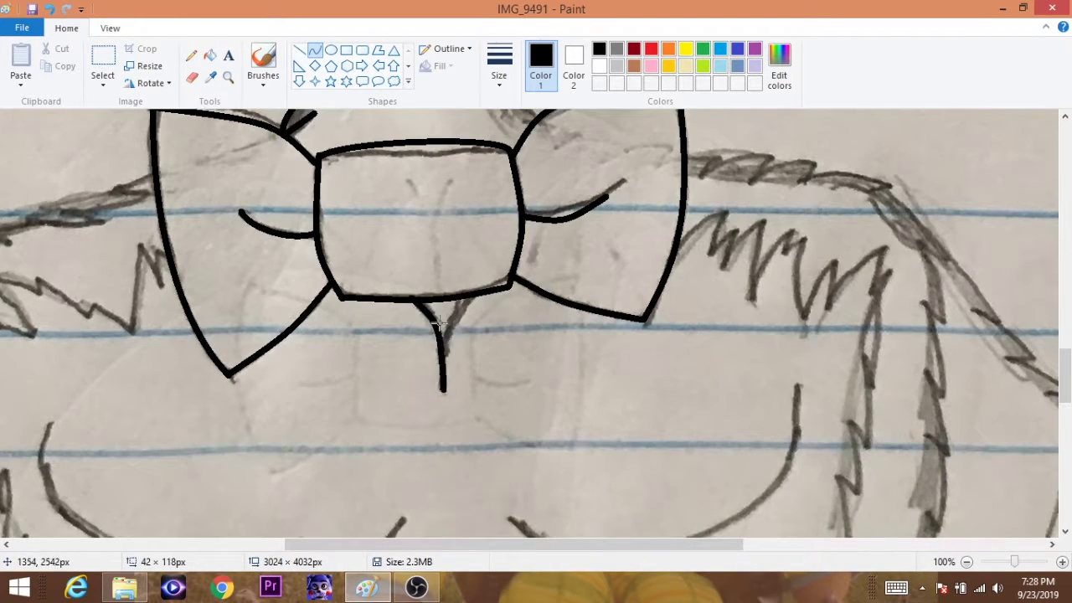
pyautogui.click(433, 354)
pyautogui.moveTo(475, 295)
pyautogui.mouseDown()
pyautogui.moveTo(441, 355)
pyautogui.moveTo(447, 344)
pyautogui.mouseUp()
pyautogui.click(447, 344)
# - Trace the furry left shoulder line from the bow's left loop out to the shoulder's bend
pyautogui.scroll(3, 422, 259)
pyautogui.hscroll(-5, 422, 259)
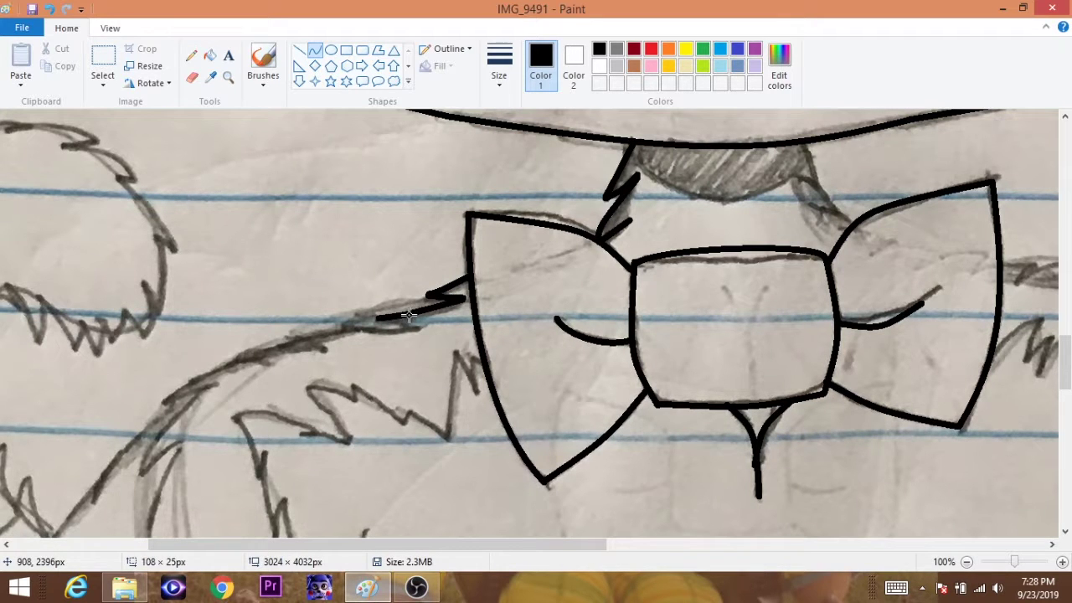
pyautogui.hscroll(-2, 387, 520)
pyautogui.moveTo(549, 328); pyautogui.dragTo(405, 344)
pyautogui.moveTo(448, 339)
pyautogui.mouseDown()
pyautogui.moveTo(376, 353)
pyautogui.moveTo(295, 392)
pyautogui.moveTo(335, 377)
pyautogui.mouseUp()
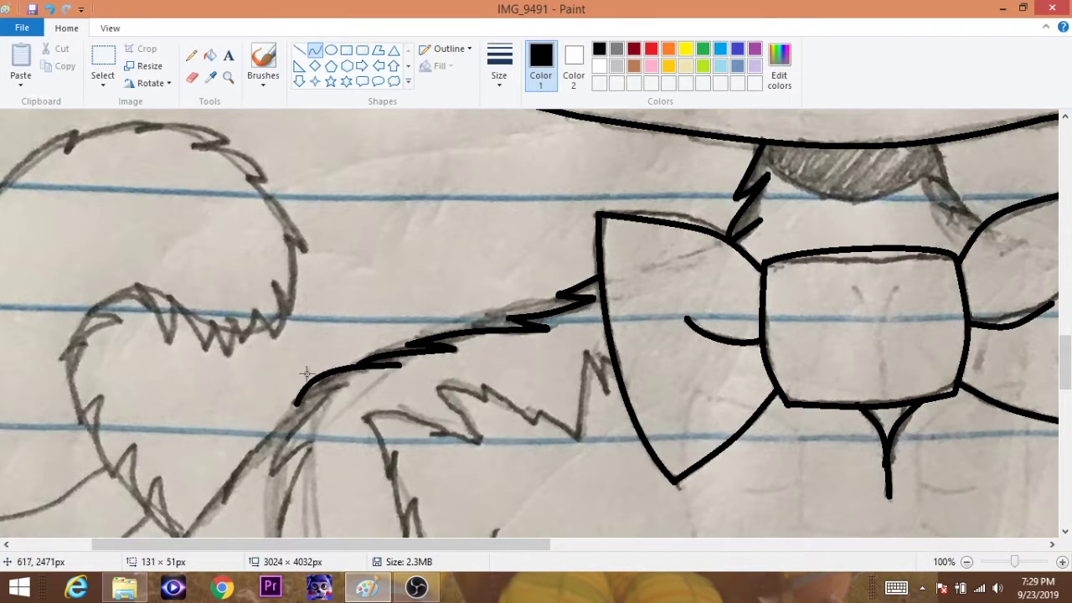
# - Trace the upper fur tufts of the torso's left side, from the shoulder down to chest level
pyautogui.scroll(-2, 301, 377)
pyautogui.moveTo(341, 283)
pyautogui.mouseDown()
pyautogui.moveTo(321, 285)
pyautogui.moveTo(271, 362)
pyautogui.mouseUp()
pyautogui.scroll(-2, 276, 261)
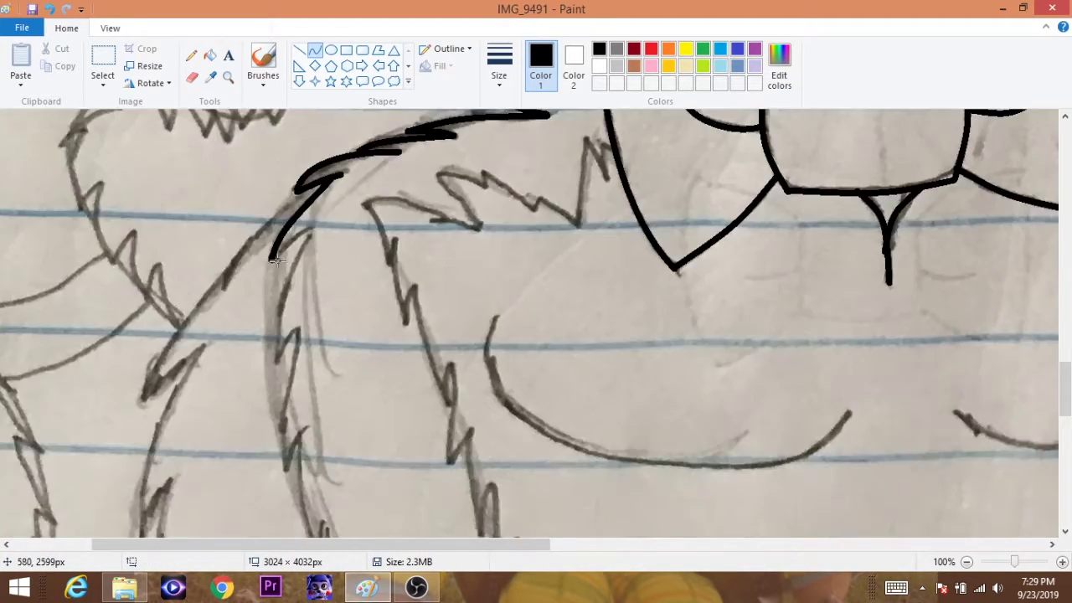
pyautogui.scroll(-2, 298, 240)
pyautogui.moveTo(274, 159); pyautogui.dragTo(277, 258)
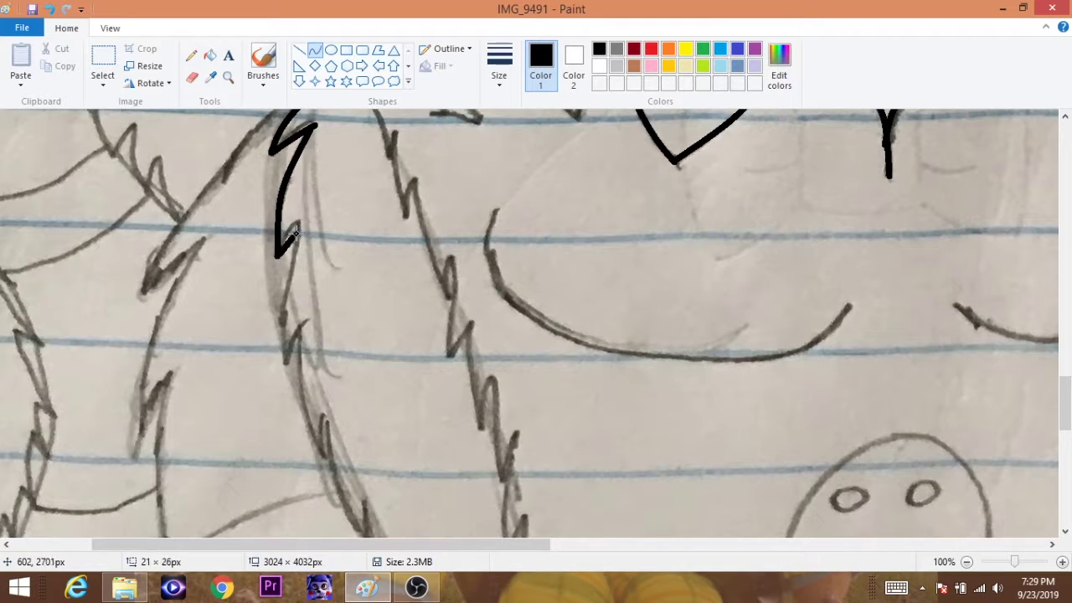
pyautogui.moveTo(296, 222); pyautogui.dragTo(283, 365)
pyautogui.scroll(-2, 285, 255)
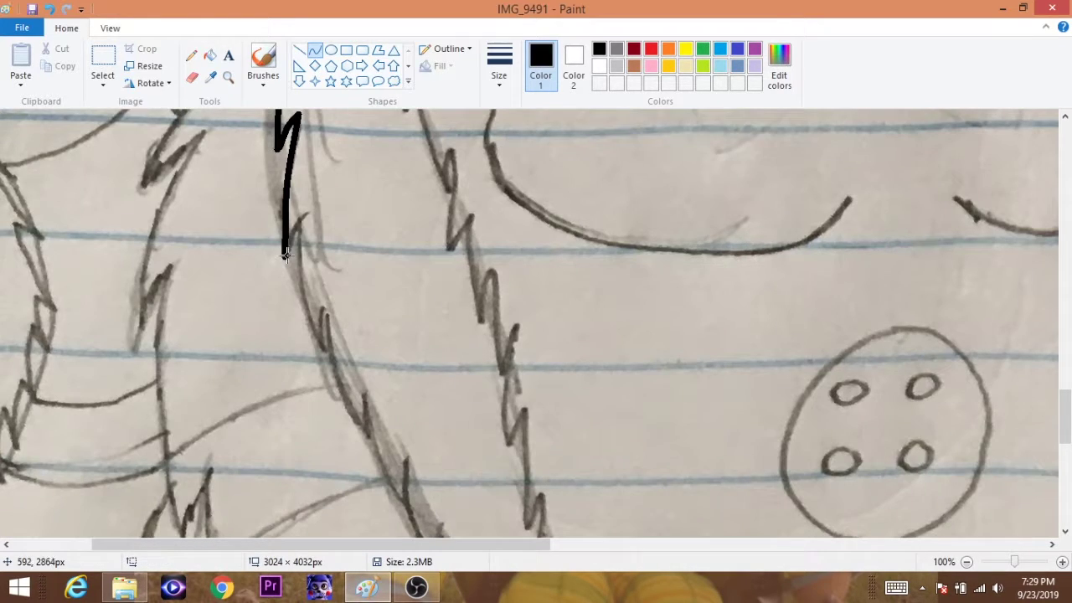
# - Trace the middle fur tufts of the torso's left side, level with the upper button
pyautogui.moveTo(293, 233); pyautogui.dragTo(328, 358)
pyautogui.scroll(-2, 331, 245)
pyautogui.moveTo(328, 208)
pyautogui.mouseDown()
pyautogui.moveTo(330, 245)
pyautogui.moveTo(370, 329)
pyautogui.mouseUp()
pyautogui.moveTo(333, 263); pyautogui.dragTo(369, 327)
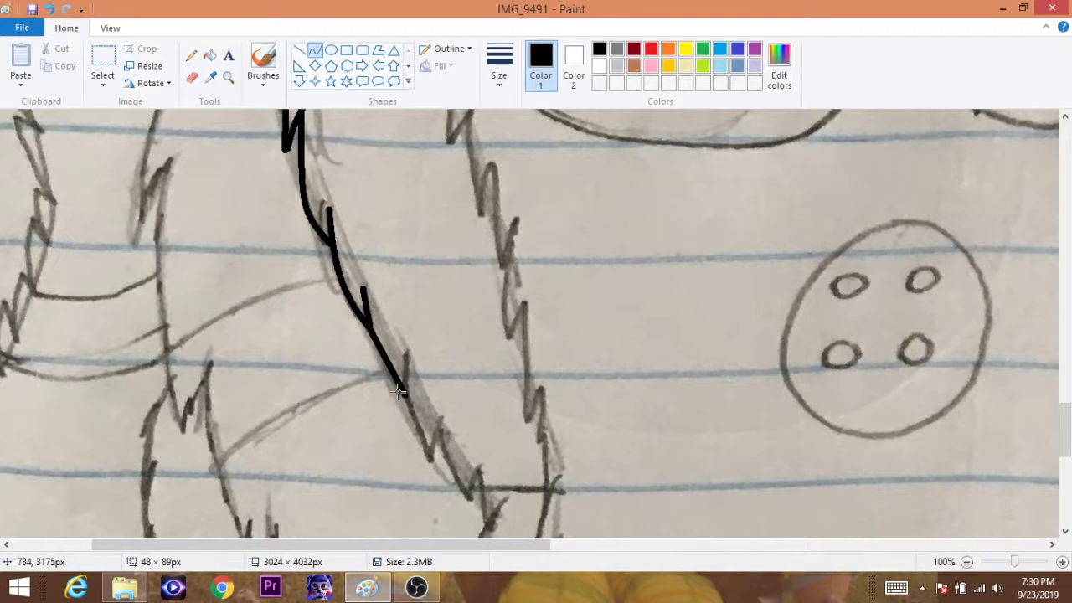
pyautogui.click(399, 390)
# - Continue the torso's left side with jagged tufts down to the inward bend at the upper horizontal band
pyautogui.scroll(-2, 398, 390)
pyautogui.moveTo(405, 244); pyautogui.dragTo(432, 358)
pyautogui.moveTo(408, 289); pyautogui.dragTo(431, 355)
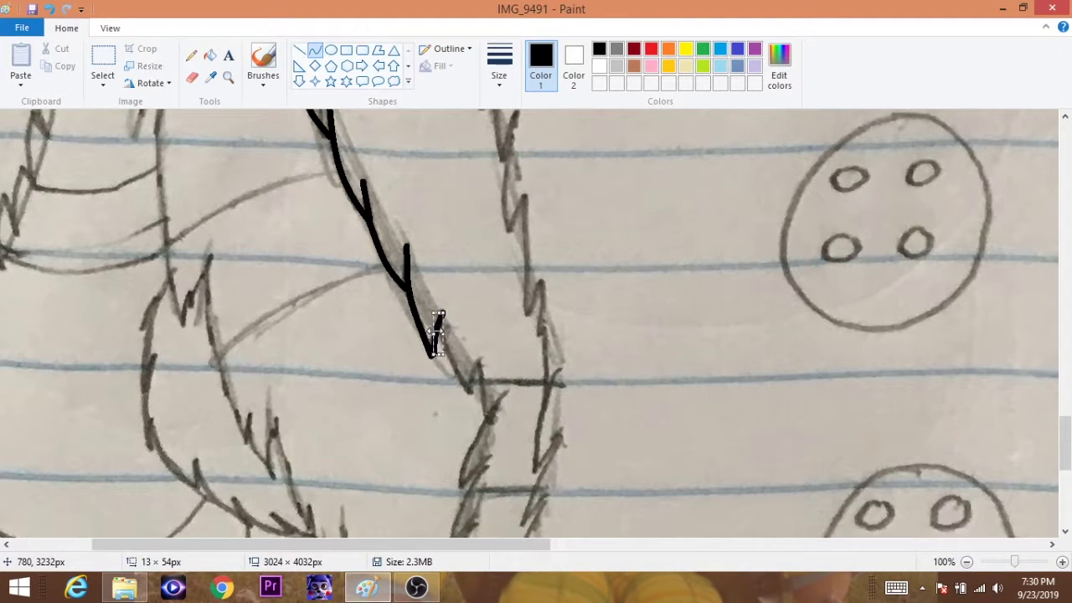
pyautogui.click(491, 324)
pyautogui.scroll(-2, 492, 324)
pyautogui.moveTo(443, 205); pyautogui.dragTo(471, 286)
pyautogui.moveTo(456, 245)
pyautogui.mouseDown()
pyautogui.moveTo(447, 242)
pyautogui.moveTo(485, 315)
pyautogui.mouseUp()
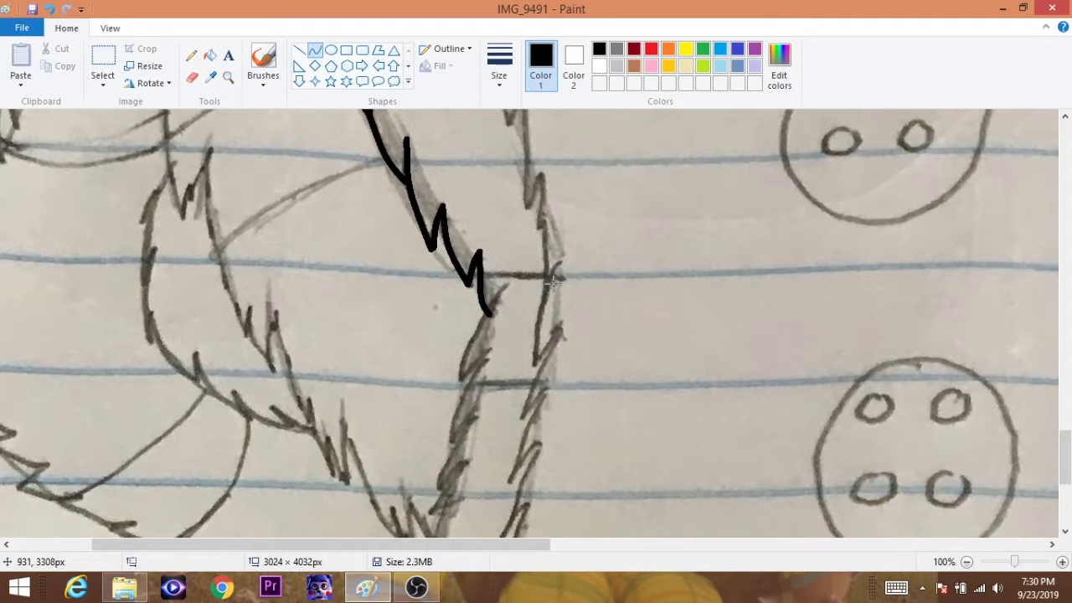
# - Trace the lowest part of the torso's left side with short tufts running down past the lower band
pyautogui.click(553, 283)
pyautogui.scroll(-2, 552, 283)
pyautogui.moveTo(492, 198); pyautogui.dragTo(457, 276)
pyautogui.moveTo(475, 237)
pyautogui.mouseDown()
pyautogui.moveTo(437, 414)
pyautogui.moveTo(442, 385)
pyautogui.mouseUp()
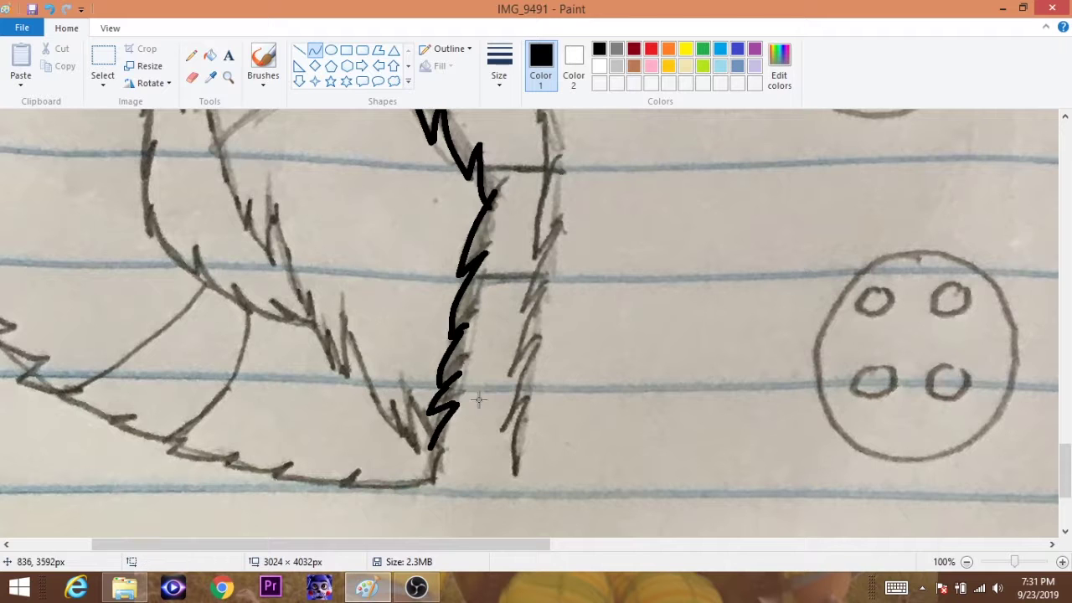
# - Trace the left arm's upper outer line from the shoulder down to its pointed tuft beside the tail
pyautogui.scroll(15, 486, 411)
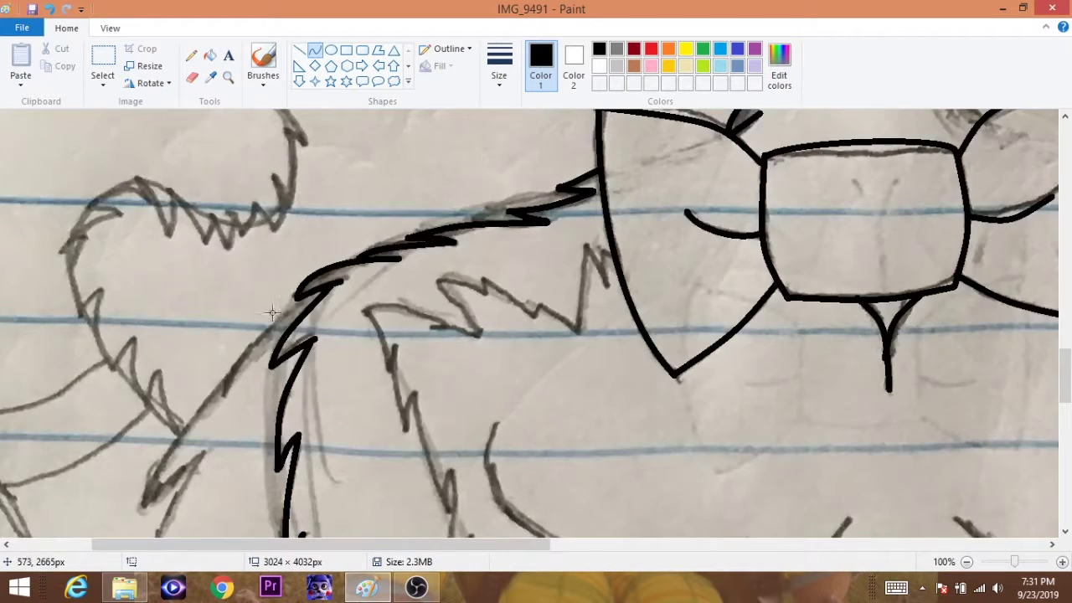
pyautogui.moveTo(311, 288)
pyautogui.mouseDown()
pyautogui.moveTo(231, 376)
pyautogui.moveTo(141, 507)
pyautogui.mouseUp()
pyautogui.moveTo(177, 435); pyautogui.dragTo(165, 435)
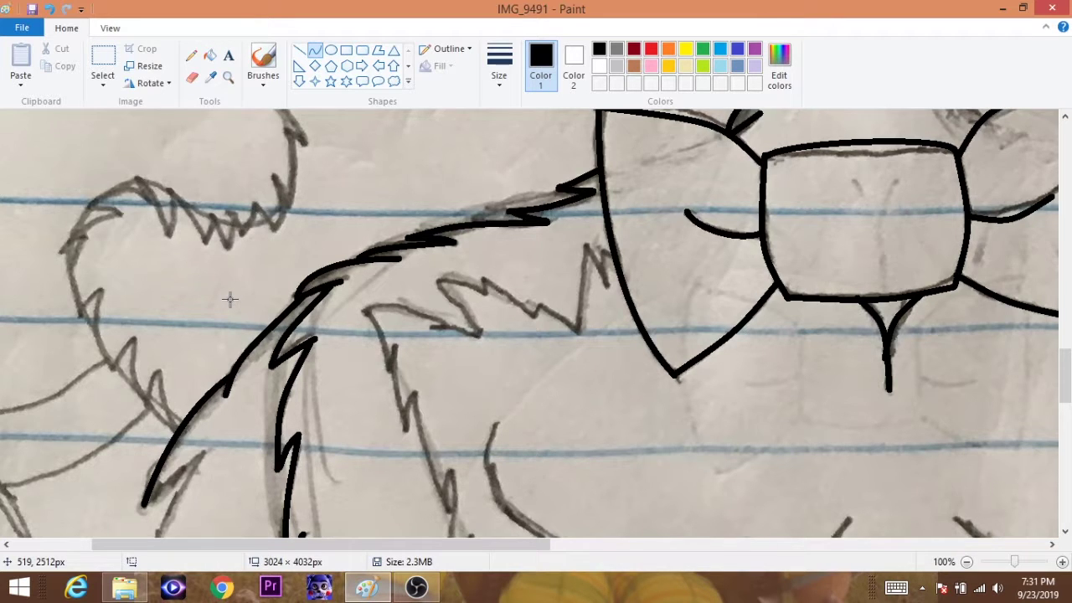
# - Trace the two large upward-bending chest curves below the bow
pyautogui.scroll(-5, 230, 299)
pyautogui.moveTo(502, 290); pyautogui.dragTo(837, 310)
pyautogui.moveTo(754, 360)
pyautogui.mouseDown()
pyautogui.moveTo(784, 407)
pyautogui.moveTo(829, 355)
pyautogui.mouseUp()
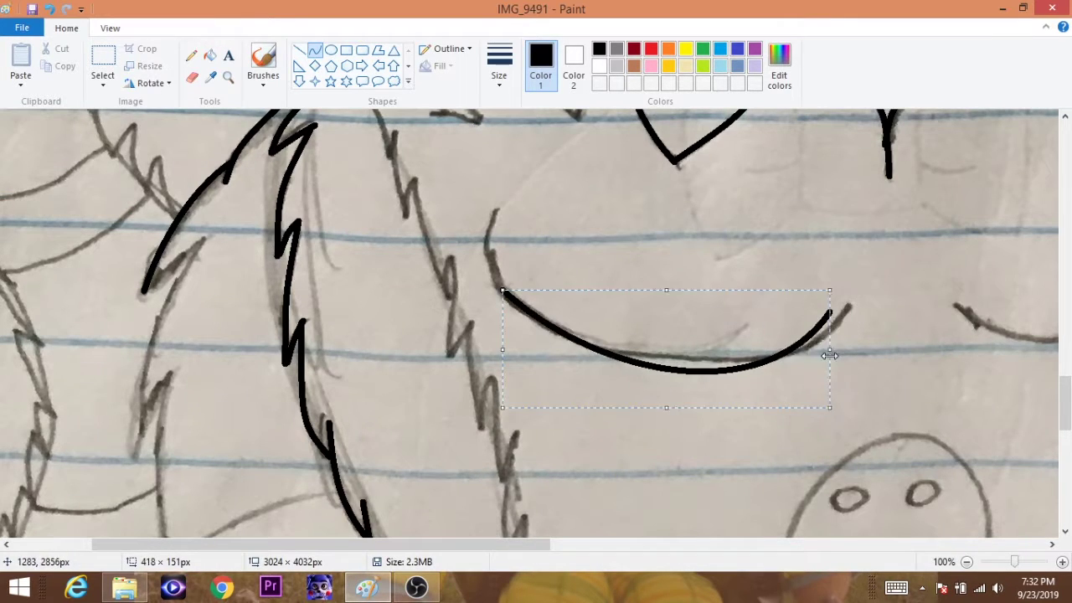
pyautogui.hscroll(5, 643, 280)
pyautogui.moveTo(550, 306); pyautogui.dragTo(873, 241)
pyautogui.moveTo(790, 270); pyautogui.dragTo(660, 334)
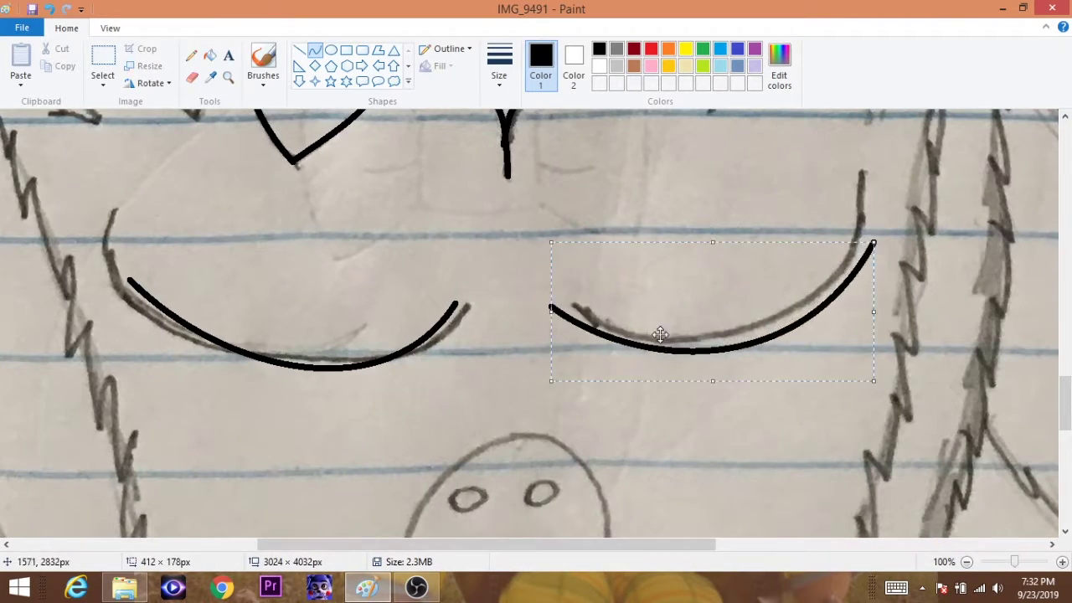
pyautogui.click(660, 334)
# - Trace the left arm's long outer edge down to the small zigzag notch beside the tail
pyautogui.hscroll(-6, 294, 519)
pyautogui.moveTo(224, 293); pyautogui.dragTo(218, 434)
pyautogui.scroll(-1, 218, 433)
pyautogui.moveTo(218, 326); pyautogui.dragTo(265, 536)
pyautogui.moveTo(251, 402); pyautogui.dragTo(226, 380)
pyautogui.scroll(-2, 251, 335)
pyautogui.moveTo(264, 323); pyautogui.dragTo(270, 291)
pyautogui.moveTo(270, 299); pyautogui.dragTo(273, 308)
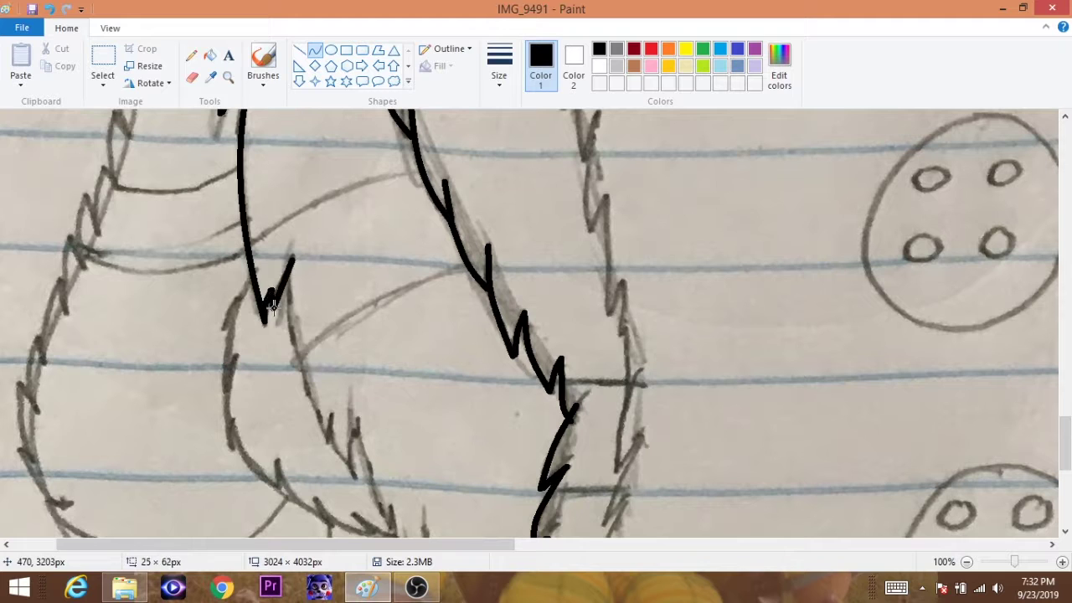
# - Trace the left arm's outer edge and its fur tufts from the notch down to where the tail's inner edge meets it
pyautogui.moveTo(298, 262); pyautogui.dragTo(323, 456)
pyautogui.scroll(-2, 323, 457)
pyautogui.moveTo(333, 335)
pyautogui.mouseDown()
pyautogui.moveTo(327, 306)
pyautogui.moveTo(389, 423)
pyautogui.mouseUp()
pyautogui.click(339, 352)
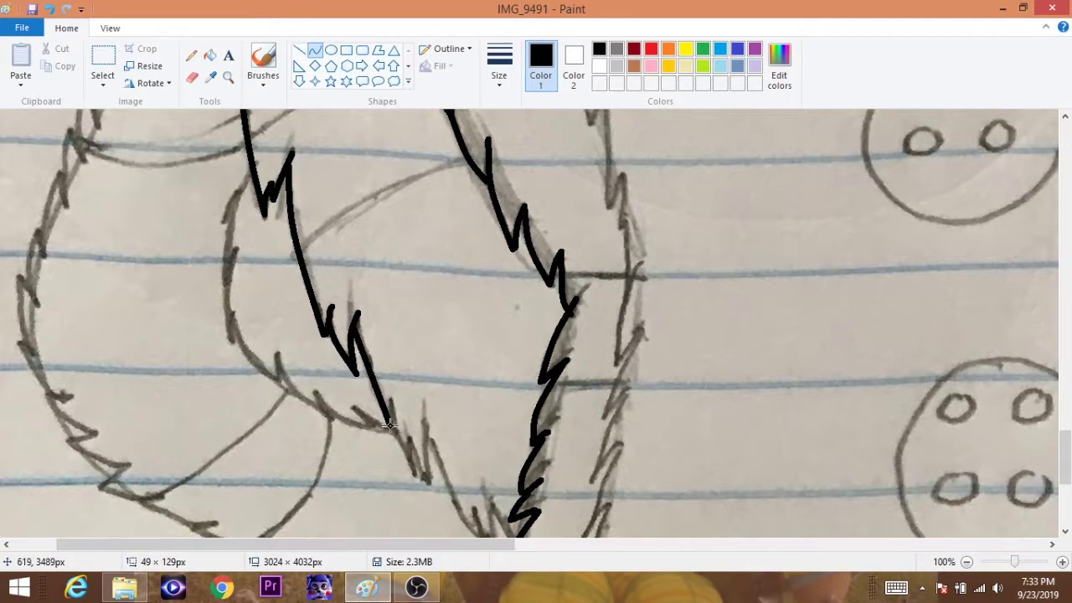
pyautogui.click(362, 382)
pyautogui.click(390, 410)
# - Trace the remaining fur tufts of the left arm's outer edge down to its lower tip by the torso
pyautogui.scroll(-2, 390, 411)
pyautogui.moveTo(390, 314)
pyautogui.mouseDown()
pyautogui.moveTo(401, 356)
pyautogui.moveTo(408, 335)
pyautogui.mouseUp()
pyautogui.click(411, 354)
pyautogui.click(421, 359)
pyautogui.moveTo(431, 374)
pyautogui.mouseDown()
pyautogui.moveTo(431, 347)
pyautogui.moveTo(486, 441)
pyautogui.moveTo(490, 400)
pyautogui.mouseUp()
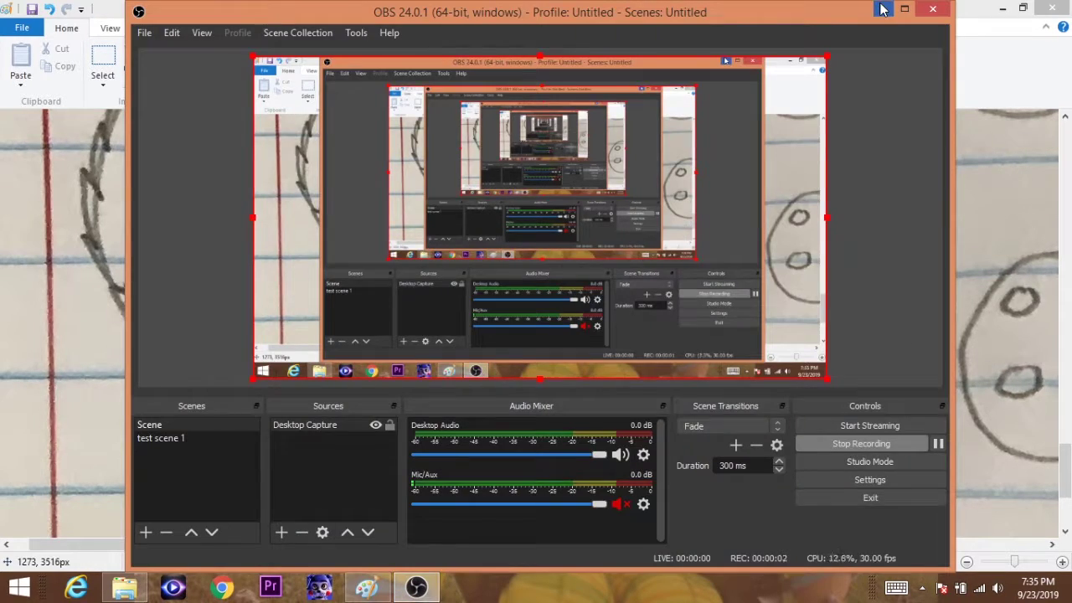
# - Minimize the OBS window and trace the tail's furry bottom edge from the torso out to the left
pyautogui.click(881, 8)
pyautogui.moveTo(581, 373)
pyautogui.mouseDown()
pyautogui.moveTo(485, 378)
pyautogui.moveTo(494, 374)
pyautogui.moveTo(370, 362)
pyautogui.moveTo(385, 348)
pyautogui.mouseUp()
pyautogui.scroll(2, 319, 405)
pyautogui.hscroll(-1, 319, 405)
pyautogui.moveTo(405, 462); pyautogui.dragTo(240, 392)
pyautogui.click(315, 439)
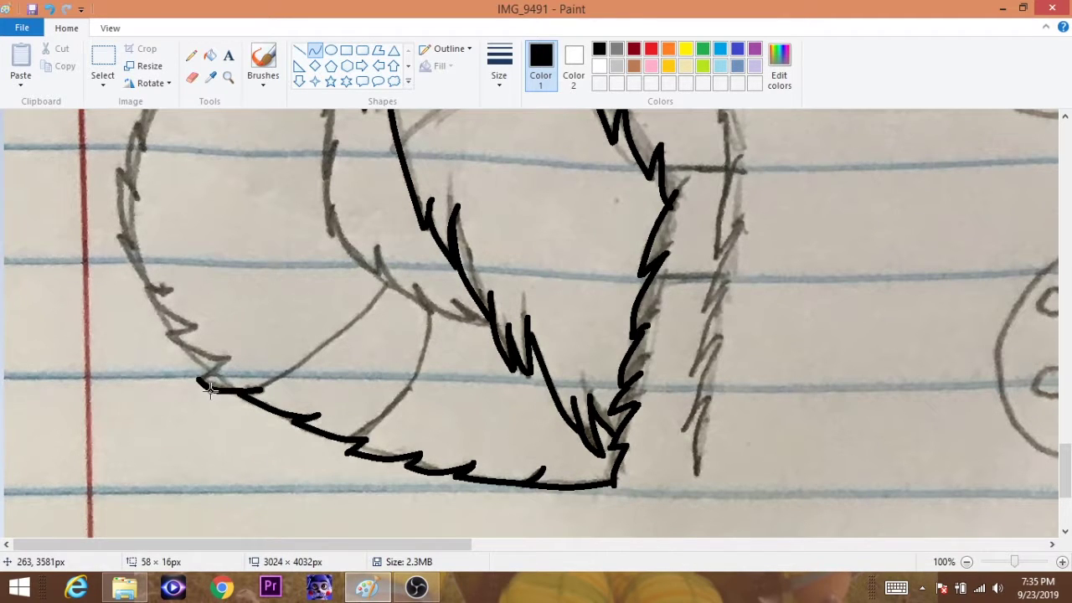
# - Trace the fur tufts around the tail's lower-left curve
pyautogui.scroll(3, 221, 329)
pyautogui.moveTo(230, 463)
pyautogui.mouseDown()
pyautogui.moveTo(167, 439)
pyautogui.moveTo(195, 434)
pyautogui.moveTo(146, 395)
pyautogui.moveTo(117, 344)
pyautogui.mouseUp()
pyautogui.click(147, 395)
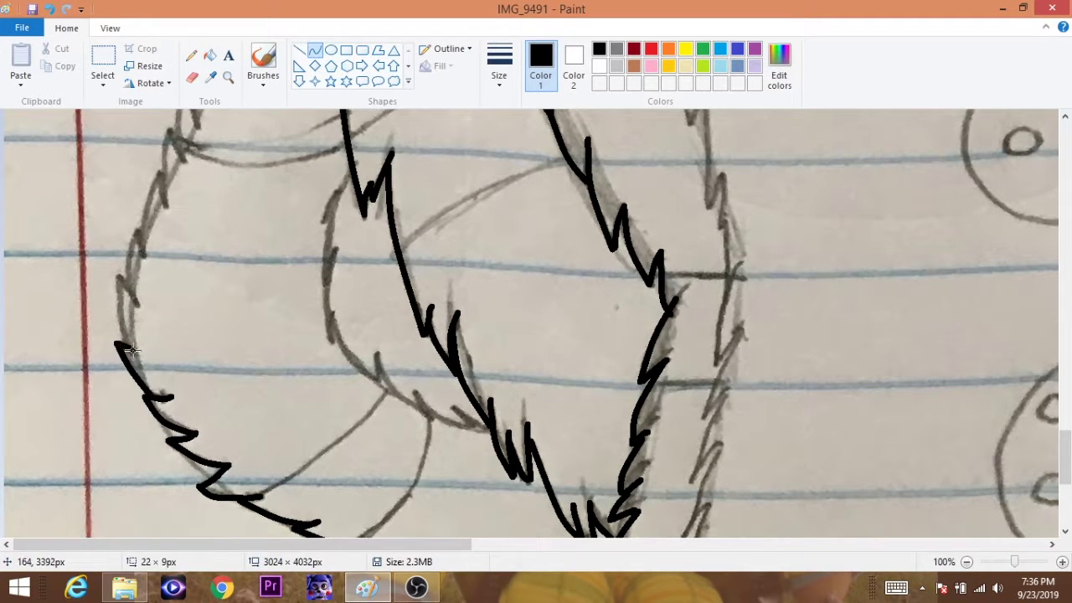
# - Trace the jagged fur of the tail's outer left side upward to just above the curved stripe
pyautogui.scroll(3, 132, 350)
pyautogui.moveTo(117, 452)
pyautogui.mouseDown()
pyautogui.moveTo(118, 385)
pyautogui.moveTo(136, 335)
pyautogui.mouseUp()
pyautogui.click(118, 385)
pyautogui.scroll(3, 143, 355)
pyautogui.moveTo(137, 448)
pyautogui.mouseDown()
pyautogui.moveTo(173, 386)
pyautogui.moveTo(170, 346)
pyautogui.moveTo(182, 374)
pyautogui.mouseUp()
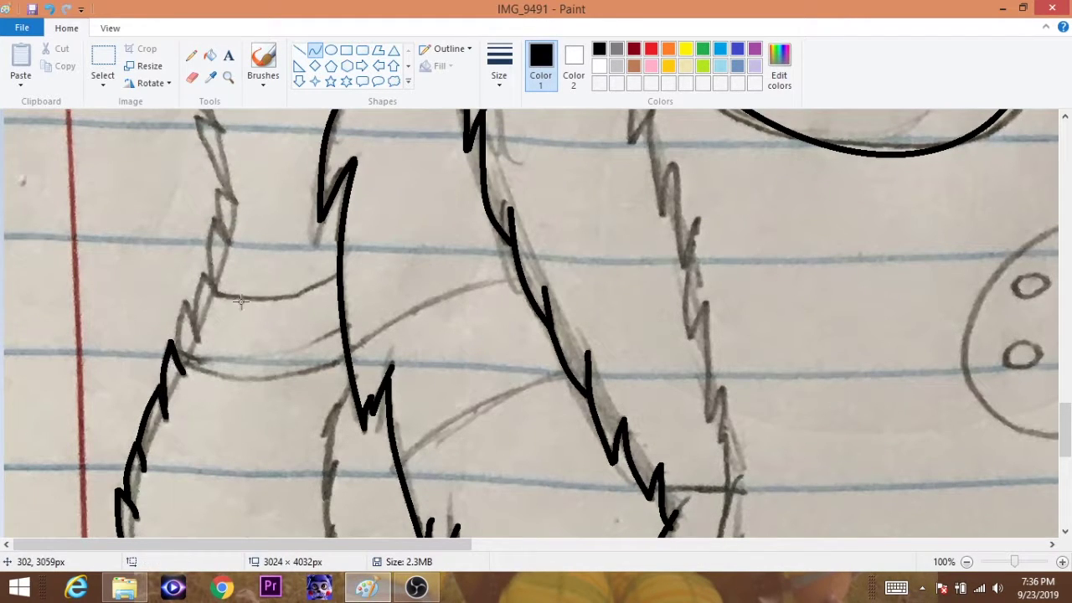
pyautogui.scroll(3, 201, 282)
# - Trace the two curved stripes across the left arm, from its outer edge to the torso's side
pyautogui.scroll(-6, 353, 241)
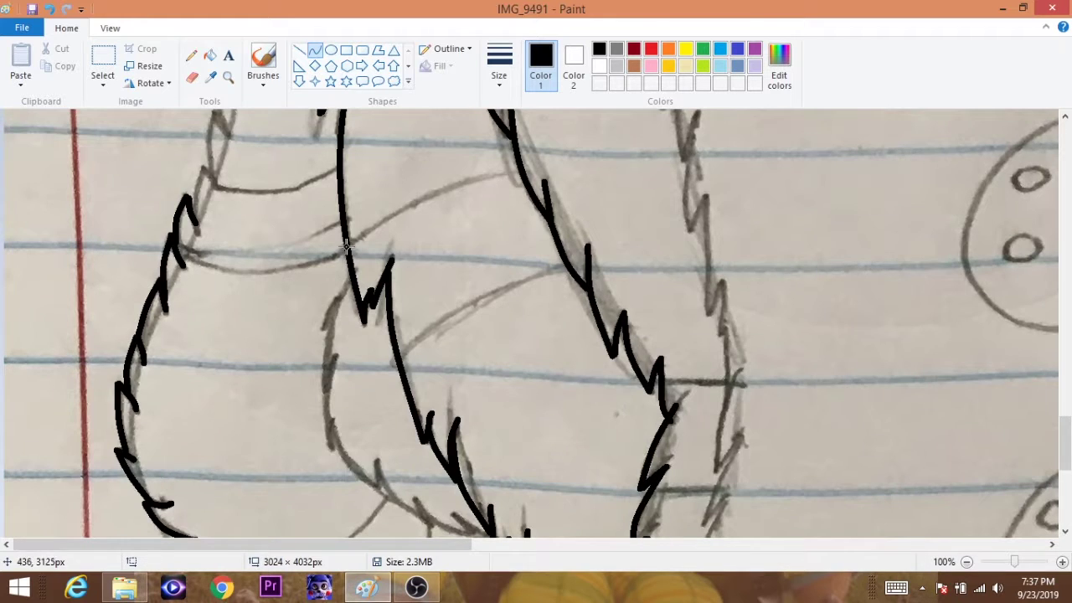
pyautogui.moveTo(346, 243); pyautogui.dragTo(521, 176)
pyautogui.moveTo(343, 176); pyautogui.dragTo(469, 178)
pyautogui.moveTo(401, 356); pyautogui.dragTo(576, 258)
pyautogui.moveTo(489, 312); pyautogui.dragTo(448, 285)
# - Trace the two curved stripes across the lower part of the tail
pyautogui.scroll(-3, 430, 246)
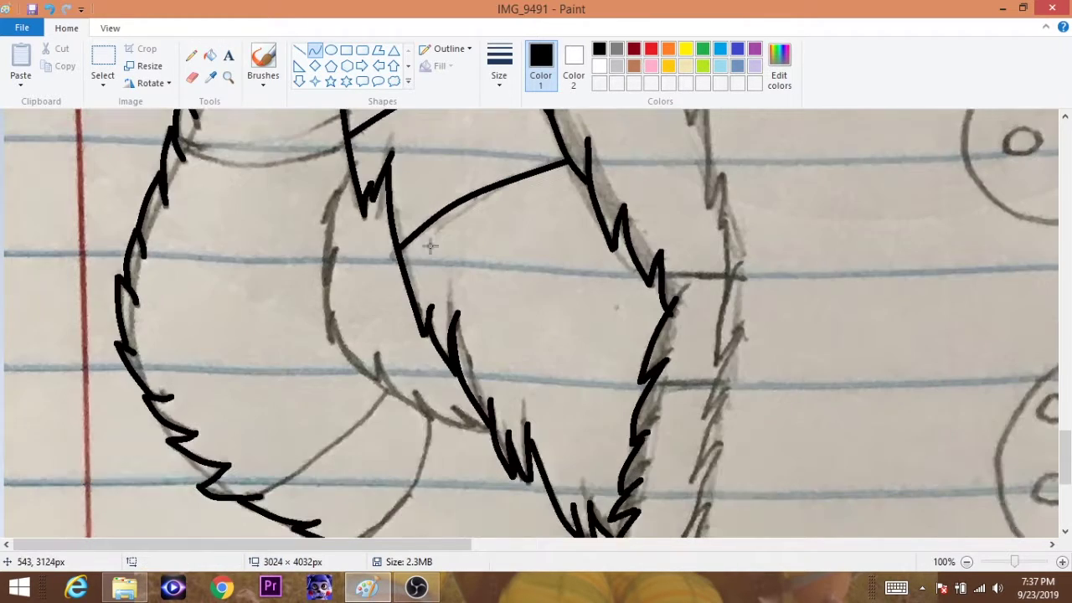
pyautogui.moveTo(255, 496); pyautogui.dragTo(453, 323)
pyautogui.scroll(-3, 368, 340)
pyautogui.moveTo(418, 387); pyautogui.dragTo(429, 382)
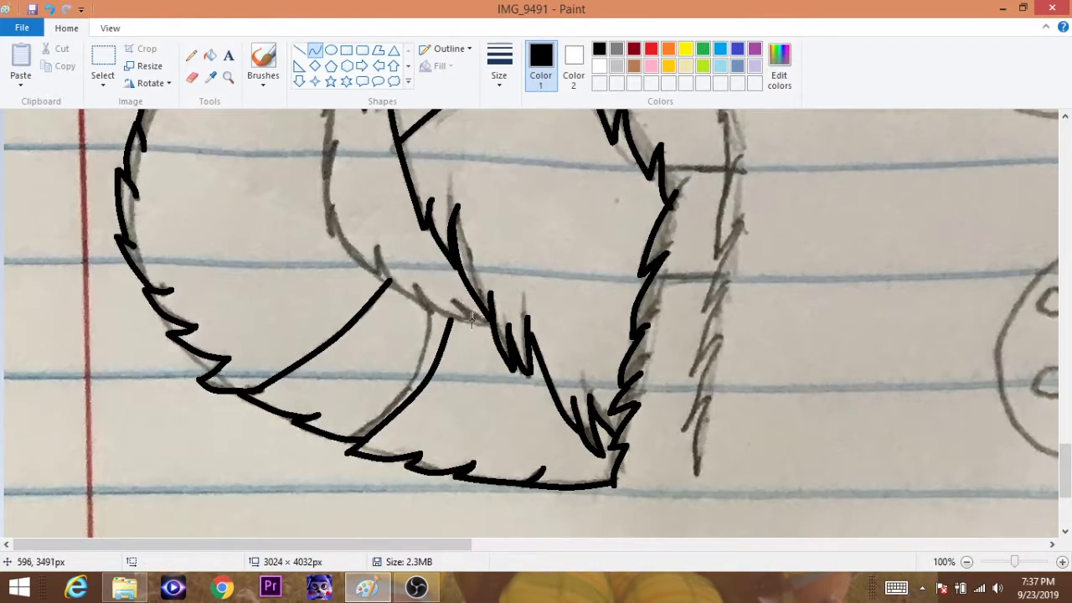
# - Trace the jagged fur of the lower tail's inner edge, from the left arm's edge upward to the forearm
pyautogui.moveTo(452, 299)
pyautogui.mouseDown()
pyautogui.moveTo(488, 321)
pyautogui.moveTo(469, 327)
pyautogui.moveTo(407, 278)
pyautogui.mouseUp()
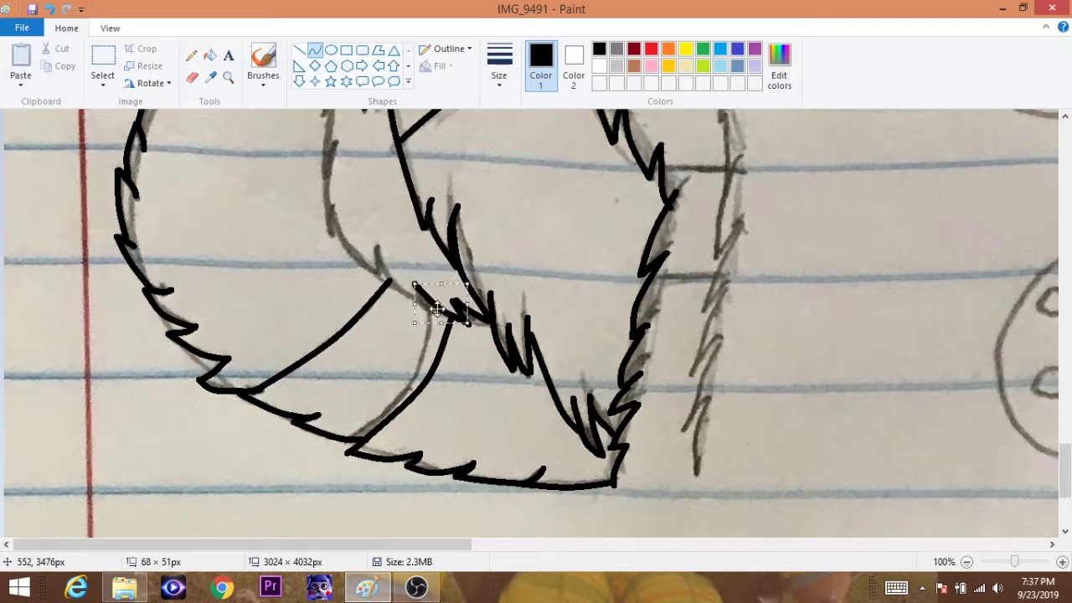
pyautogui.moveTo(427, 318); pyautogui.dragTo(377, 239)
pyautogui.scroll(3, 394, 233)
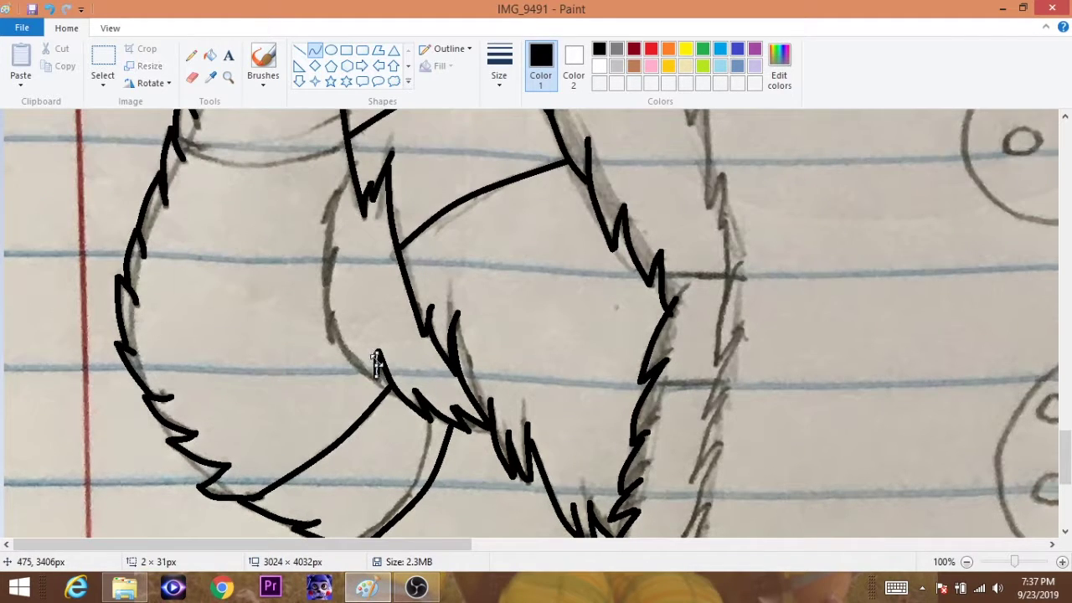
pyautogui.moveTo(376, 364)
pyautogui.mouseDown()
pyautogui.moveTo(326, 316)
pyautogui.moveTo(337, 250)
pyautogui.mouseUp()
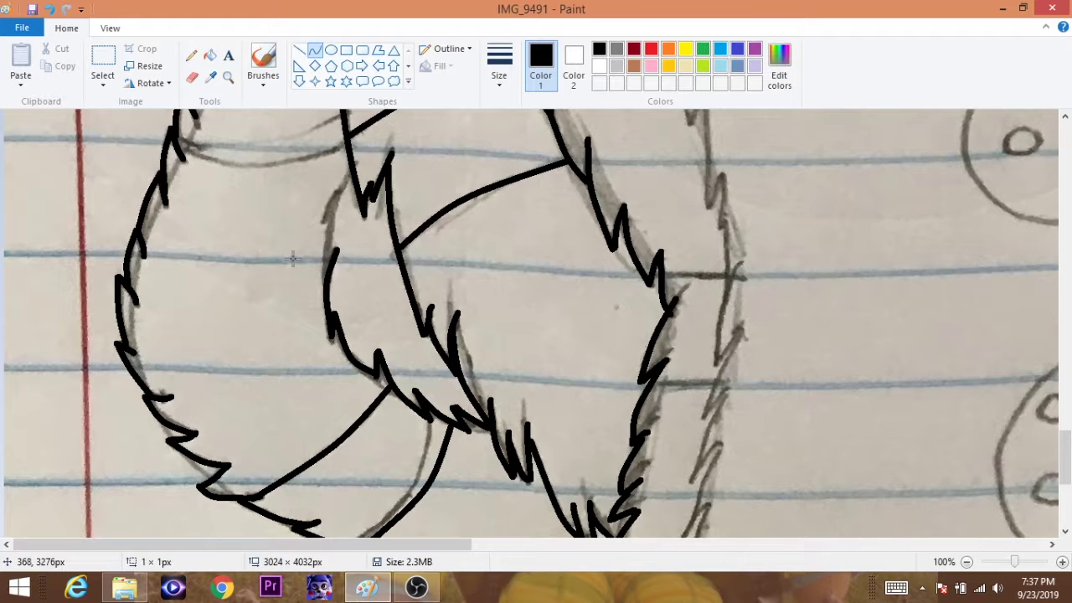
pyautogui.scroll(3, 292, 258)
pyautogui.moveTo(329, 358)
pyautogui.mouseDown()
pyautogui.moveTo(330, 299)
pyautogui.moveTo(339, 300)
pyautogui.mouseUp()
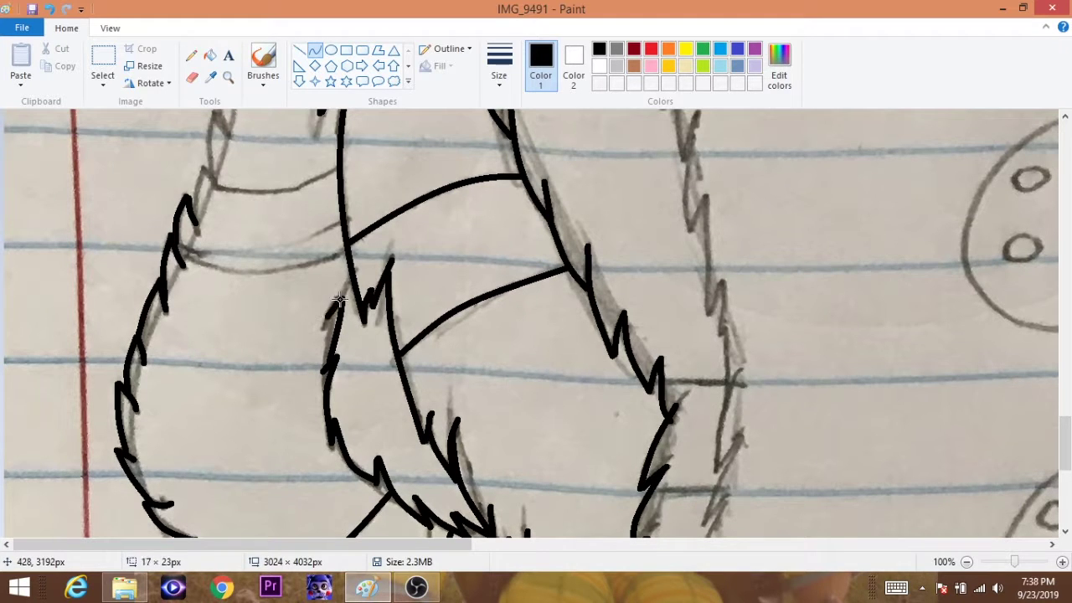
# - Trace the two curved stripes across the middle of the tail, ending at the left arm's outer edge
pyautogui.scroll(6, 327, 277)
pyautogui.moveTo(201, 379)
pyautogui.mouseDown()
pyautogui.moveTo(192, 443)
pyautogui.moveTo(201, 381)
pyautogui.moveTo(339, 379)
pyautogui.mouseUp()
pyautogui.moveTo(276, 390); pyautogui.dragTo(276, 411)
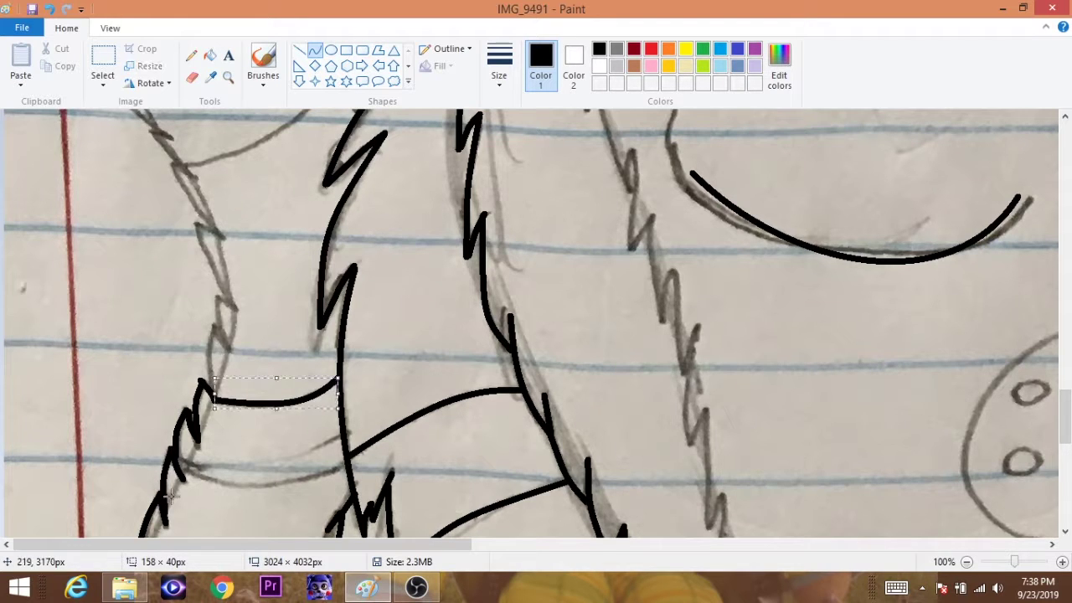
pyautogui.click(277, 410)
pyautogui.moveTo(163, 490); pyautogui.dragTo(356, 486)
pyautogui.moveTo(260, 492); pyautogui.dragTo(260, 511)
# - Trace the jagged fur of the tail's outer left edge from the middle stripes up past the upper pair of stripes
pyautogui.scroll(3, 322, 339)
pyautogui.moveTo(211, 432); pyautogui.dragTo(203, 510)
pyautogui.moveTo(205, 469); pyautogui.dragTo(207, 466)
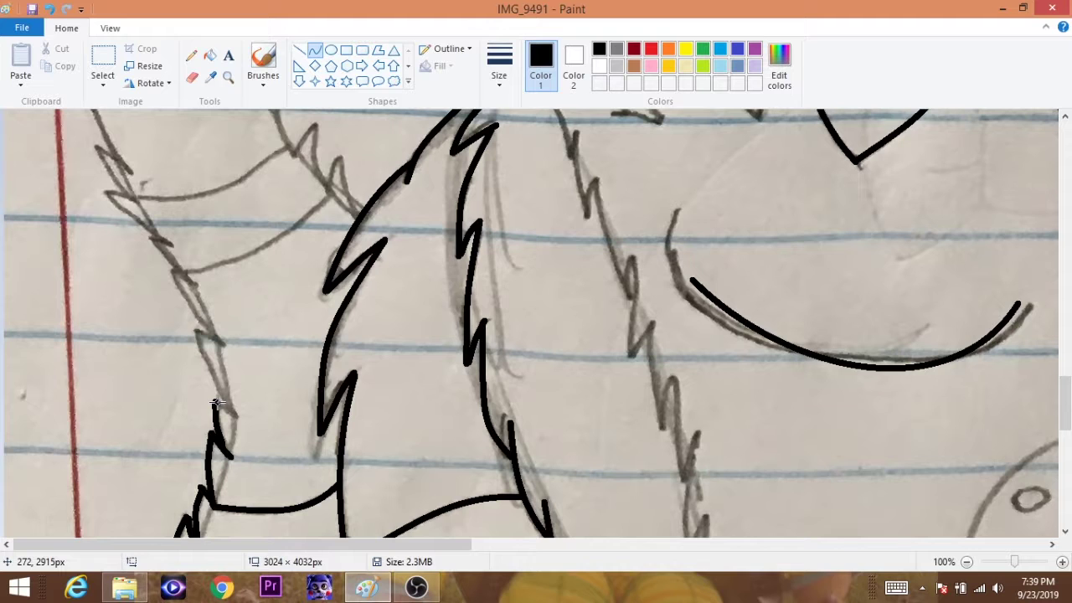
pyautogui.moveTo(215, 404)
pyautogui.mouseDown()
pyautogui.moveTo(237, 416)
pyautogui.moveTo(192, 328)
pyautogui.moveTo(221, 336)
pyautogui.moveTo(181, 302)
pyautogui.mouseUp()
pyautogui.scroll(3, 181, 301)
pyautogui.moveTo(172, 379); pyautogui.dragTo(195, 389)
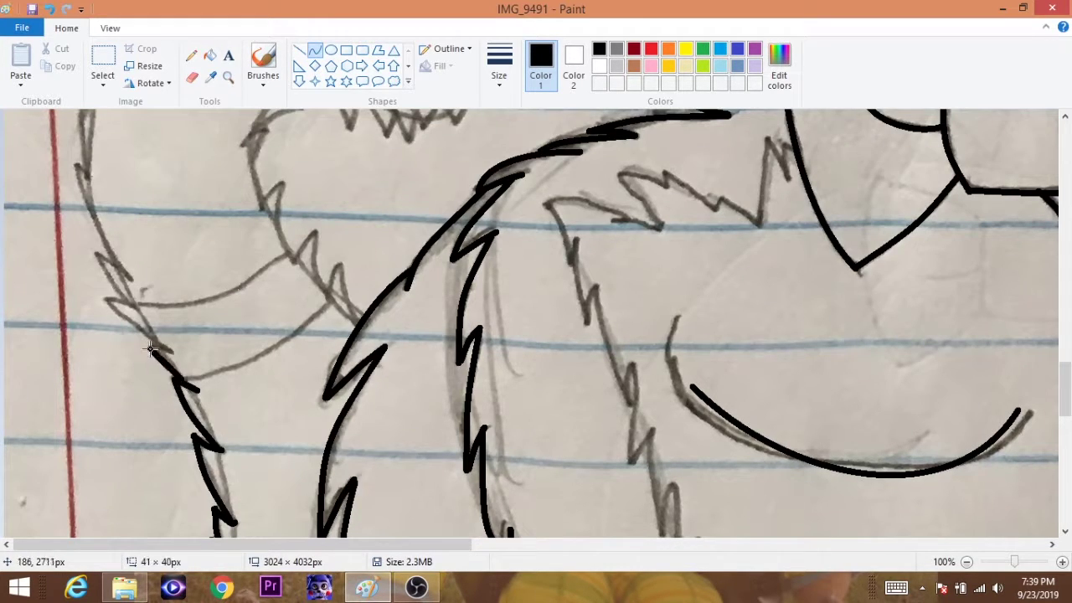
pyautogui.moveTo(156, 345); pyautogui.dragTo(103, 299)
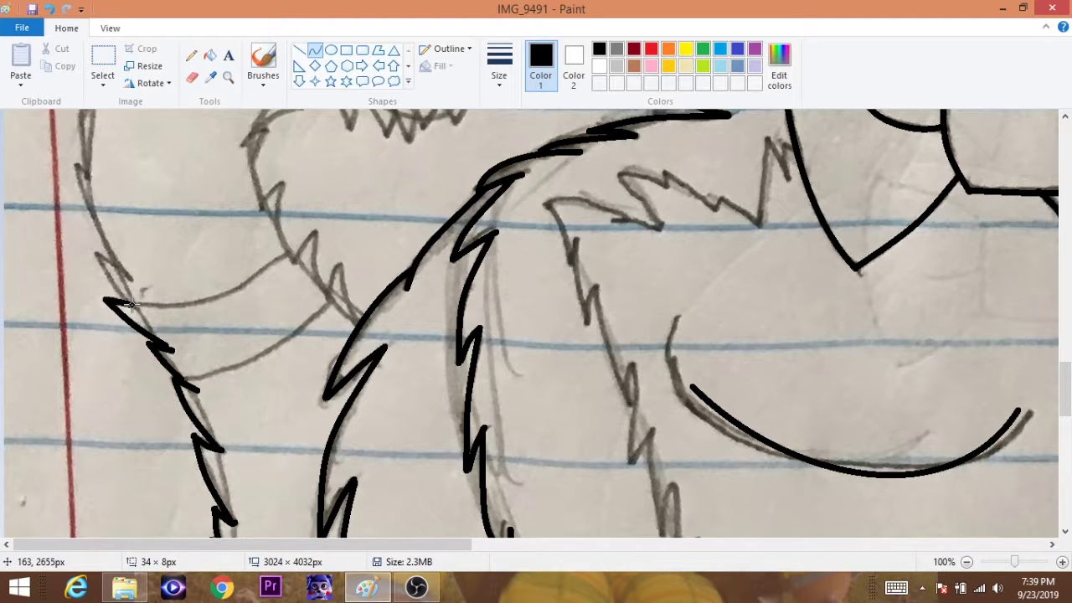
pyautogui.moveTo(98, 255); pyautogui.dragTo(126, 273)
# - Trace the furry inner edge of the tail's upper curl, from the left arm up and over the inner bend
pyautogui.moveTo(340, 262); pyautogui.dragTo(318, 263)
pyautogui.scroll(3, 318, 263)
pyautogui.moveTo(291, 371); pyautogui.dragTo(259, 235)
pyautogui.scroll(3, 251, 275)
pyautogui.moveTo(245, 355)
pyautogui.mouseDown()
pyautogui.moveTo(270, 307)
pyautogui.moveTo(334, 306)
pyautogui.moveTo(330, 275)
pyautogui.mouseUp()
pyautogui.scroll(-3, 330, 275)
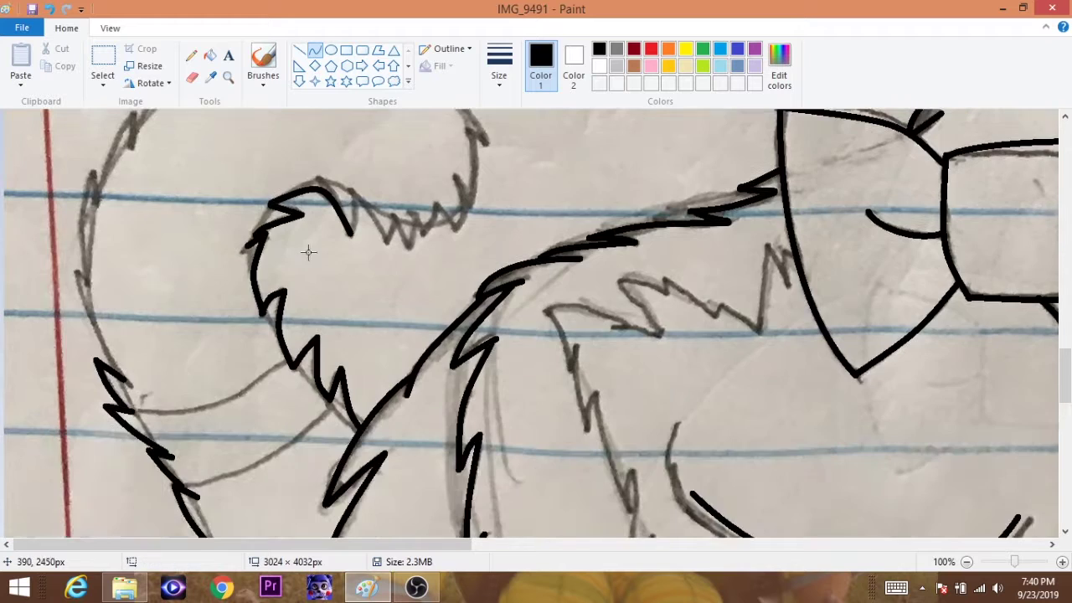
# - Trace the two curved stripes across the upper part of the tail, below the curl
pyautogui.moveTo(285, 352)
pyautogui.mouseDown()
pyautogui.moveTo(126, 410)
pyautogui.moveTo(180, 408)
pyautogui.mouseUp()
pyautogui.moveTo(348, 411); pyautogui.dragTo(190, 494)
pyautogui.moveTo(251, 469); pyautogui.dragTo(183, 503)
# - Trace the jagged outer edge of the tail's curl from the upper stripes up and around its top
pyautogui.scroll(3, 169, 348)
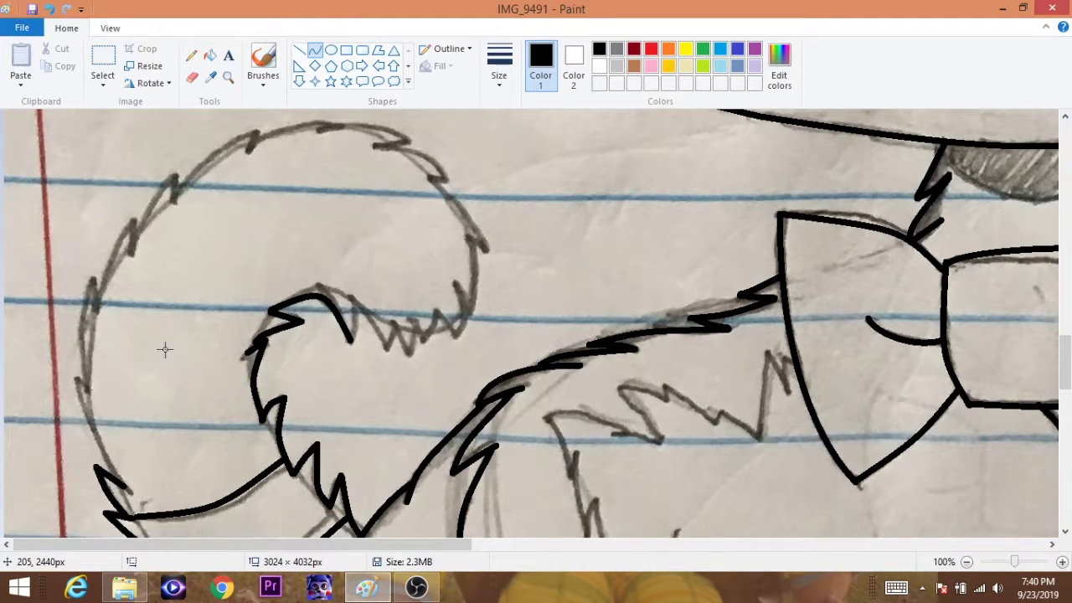
pyautogui.moveTo(123, 483); pyautogui.dragTo(111, 241)
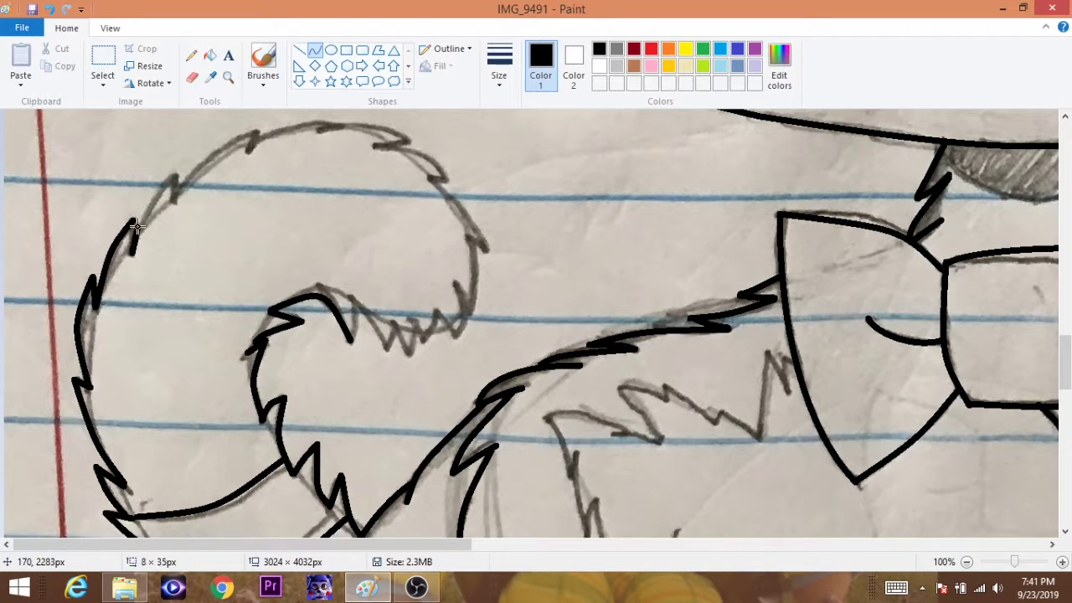
pyautogui.scroll(3, 137, 225)
pyautogui.moveTo(133, 335)
pyautogui.mouseDown()
pyautogui.moveTo(176, 285)
pyautogui.moveTo(261, 229)
pyautogui.mouseUp()
pyautogui.moveTo(218, 267)
pyautogui.mouseDown()
pyautogui.moveTo(258, 239)
pyautogui.moveTo(344, 226)
pyautogui.moveTo(409, 246)
pyautogui.moveTo(360, 225)
pyautogui.mouseUp()
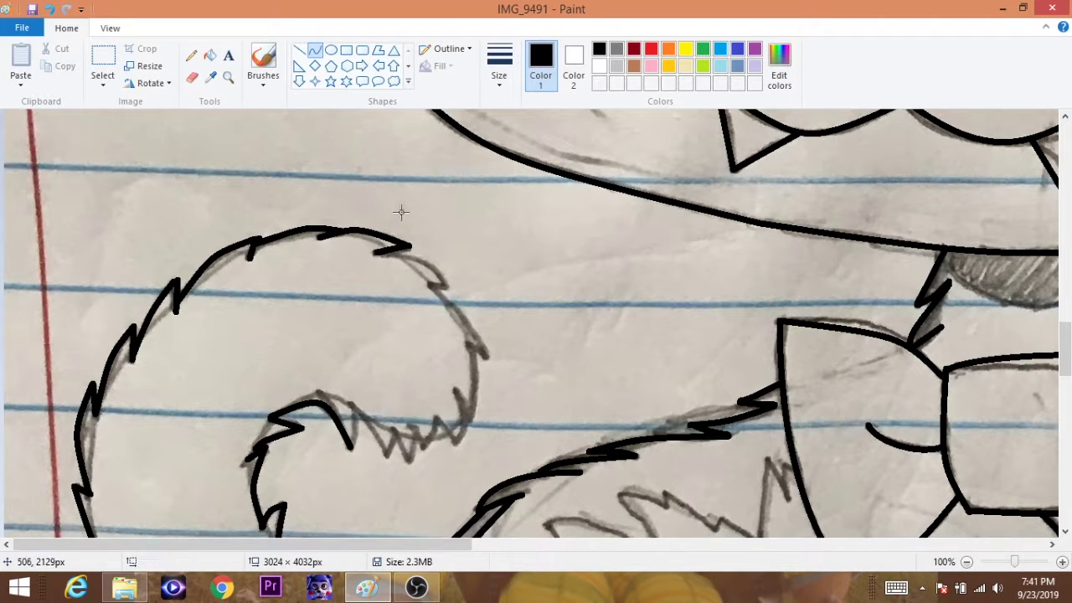
pyautogui.moveTo(412, 247)
pyautogui.mouseDown()
pyautogui.moveTo(450, 290)
pyautogui.moveTo(429, 286)
pyautogui.mouseUp()
# - Trace the tail tip's outer side and the zigzag fur underneath it to close the curl
pyautogui.scroll(-3, 429, 286)
pyautogui.moveTo(351, 298)
pyautogui.mouseDown()
pyautogui.moveTo(355, 339)
pyautogui.moveTo(362, 314)
pyautogui.moveTo(387, 349)
pyautogui.moveTo(394, 327)
pyautogui.moveTo(449, 327)
pyautogui.moveTo(469, 236)
pyautogui.mouseUp()
pyautogui.moveTo(470, 276)
pyautogui.mouseDown()
pyautogui.moveTo(479, 245)
pyautogui.moveTo(428, 177)
pyautogui.mouseUp()
pyautogui.moveTo(452, 201); pyautogui.dragTo(480, 222)
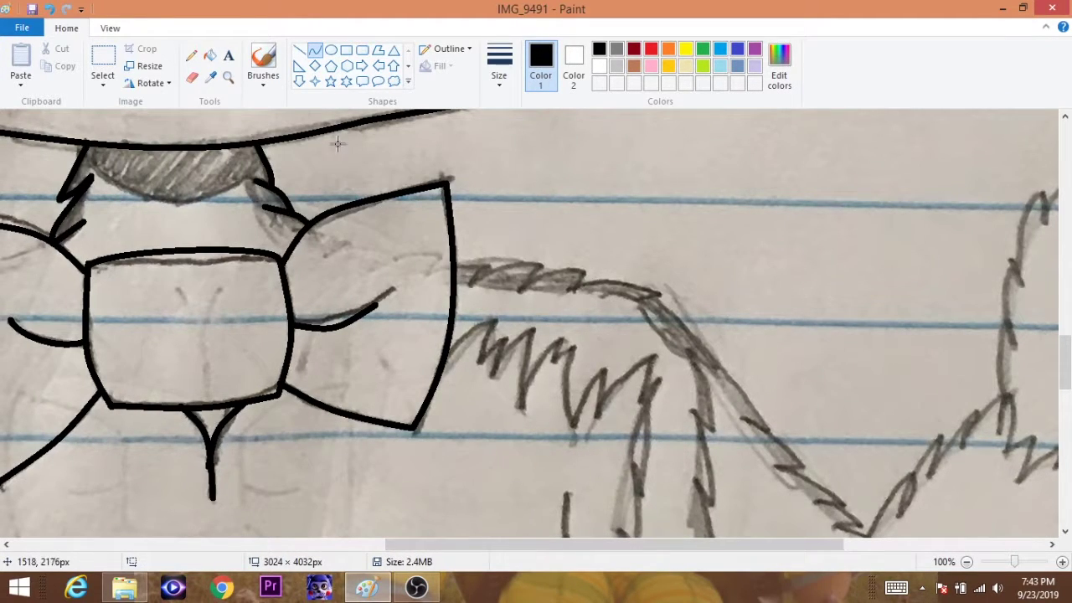
# - Trace the lower curve of the shaded neck under the chin and the furry shoulder to the right of the bow
pyautogui.moveTo(82, 165); pyautogui.dragTo(258, 181)
pyautogui.moveTo(171, 176)
pyautogui.mouseDown()
pyautogui.moveTo(221, 209)
pyautogui.moveTo(126, 205)
pyautogui.mouseUp()
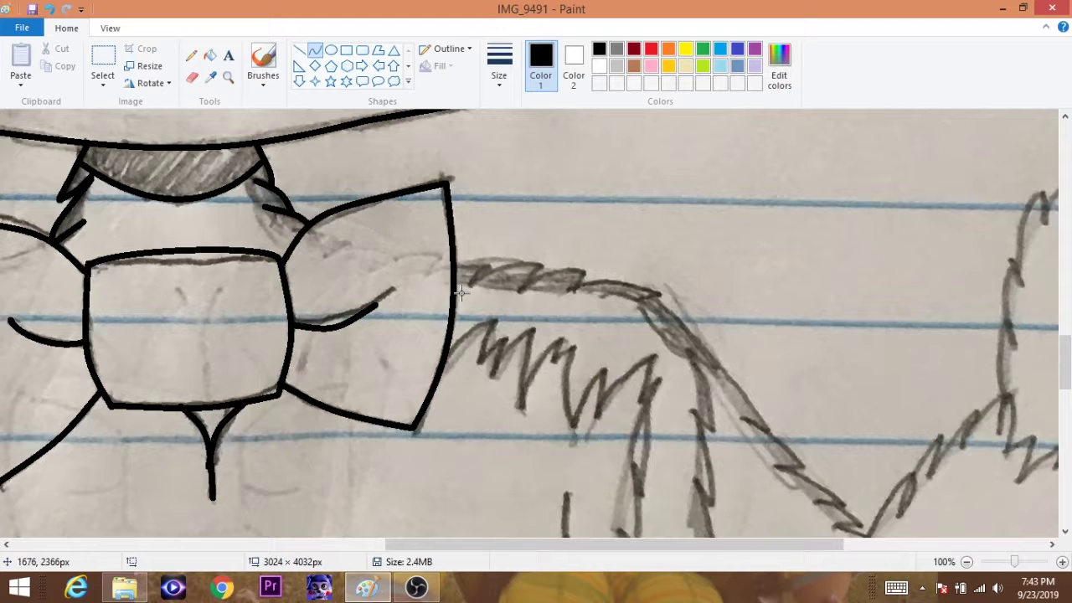
pyautogui.moveTo(498, 266); pyautogui.dragTo(586, 270)
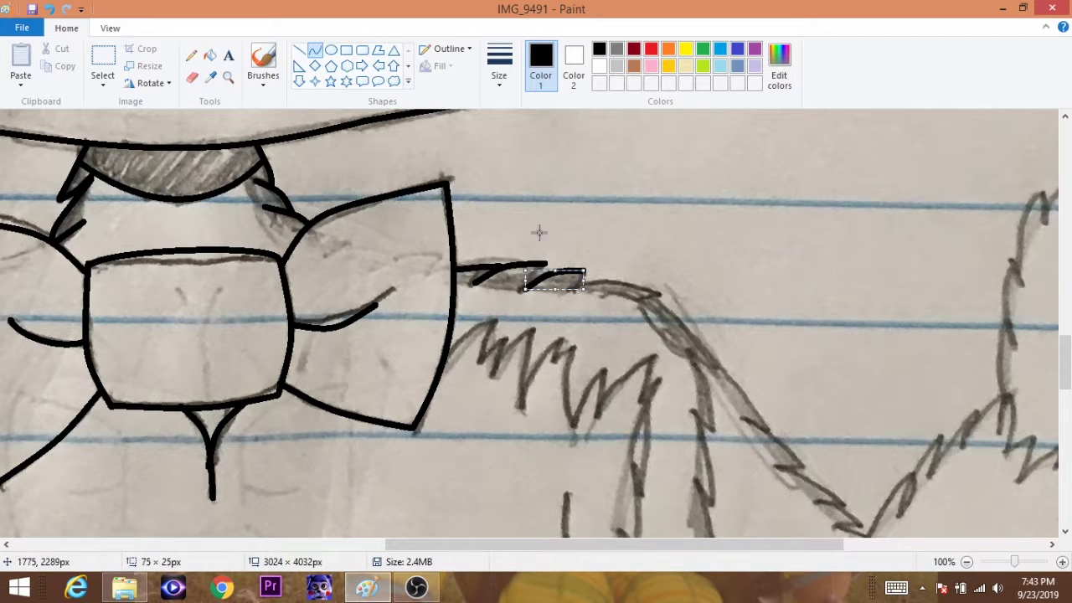
pyautogui.moveTo(539, 231)
pyautogui.mouseDown()
pyautogui.moveTo(538, 272)
pyautogui.moveTo(664, 293)
pyautogui.moveTo(619, 220)
pyautogui.moveTo(710, 243)
pyautogui.moveTo(708, 323)
pyautogui.mouseUp()
# - Trace the jagged fur of the torso's right side from the armpit down to beside the chest curve
pyautogui.scroll(-3, 619, 220)
pyautogui.scroll(-3, 695, 240)
pyautogui.moveTo(691, 197)
pyautogui.mouseDown()
pyautogui.moveTo(709, 215)
pyautogui.moveTo(701, 204)
pyautogui.moveTo(701, 275)
pyautogui.mouseUp()
pyautogui.scroll(-3, 701, 276)
pyautogui.moveTo(700, 161); pyautogui.dragTo(716, 245)
pyautogui.moveTo(758, 207); pyautogui.dragTo(702, 228)
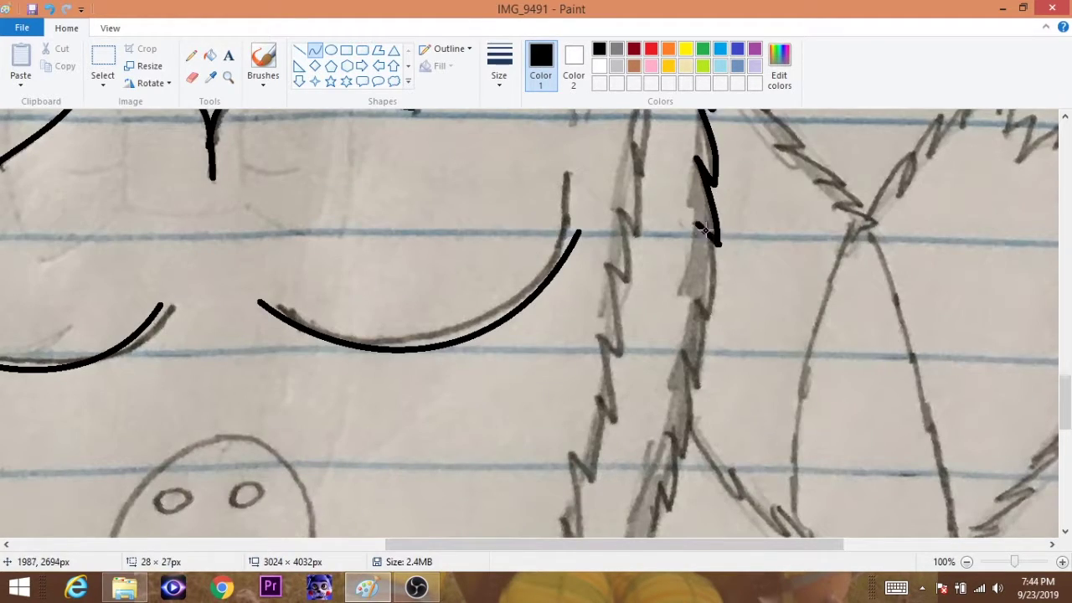
pyautogui.scroll(-3, 716, 240)
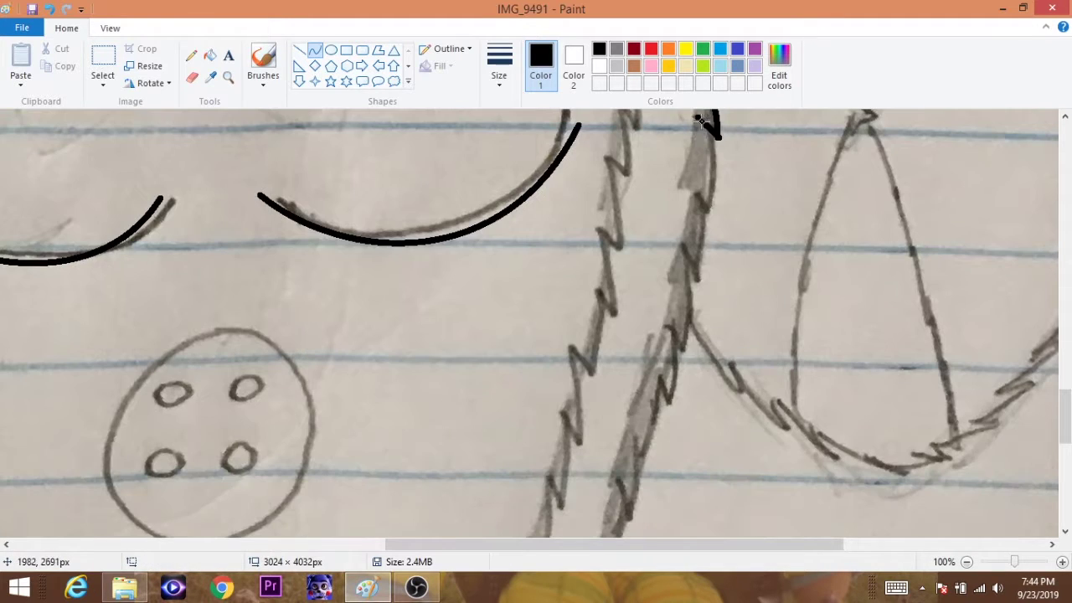
# - Trace the jagged fur of the torso's right side from the chest curve down beside the upper round button
pyautogui.moveTo(706, 117); pyautogui.dragTo(760, 153)
pyautogui.moveTo(698, 198); pyautogui.dragTo(706, 224)
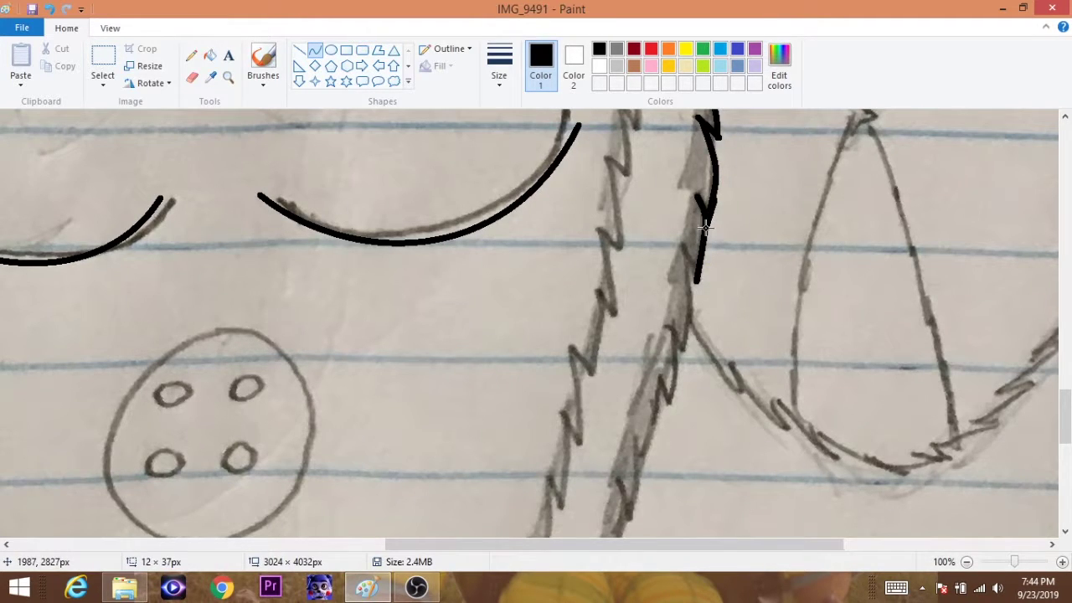
pyautogui.press('Return')
pyautogui.scroll(-3, 695, 268)
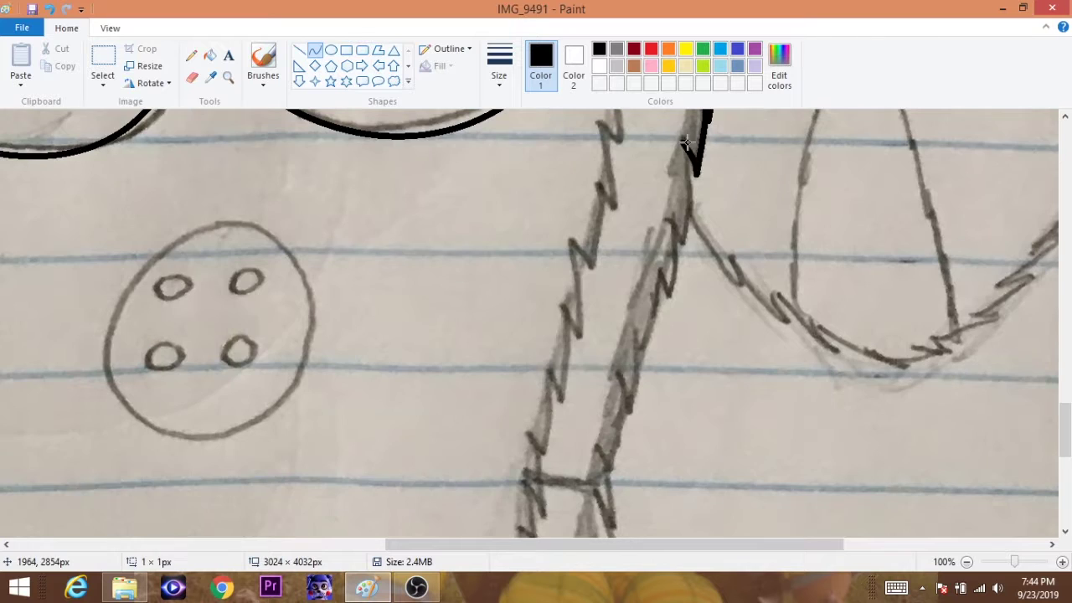
pyautogui.moveTo(680, 240)
pyautogui.mouseDown()
pyautogui.moveTo(695, 141)
pyautogui.moveTo(673, 188)
pyautogui.moveTo(662, 166)
pyautogui.moveTo(627, 287)
pyautogui.moveTo(615, 266)
pyautogui.moveTo(628, 268)
pyautogui.mouseUp()
pyautogui.scroll(-3, 687, 251)
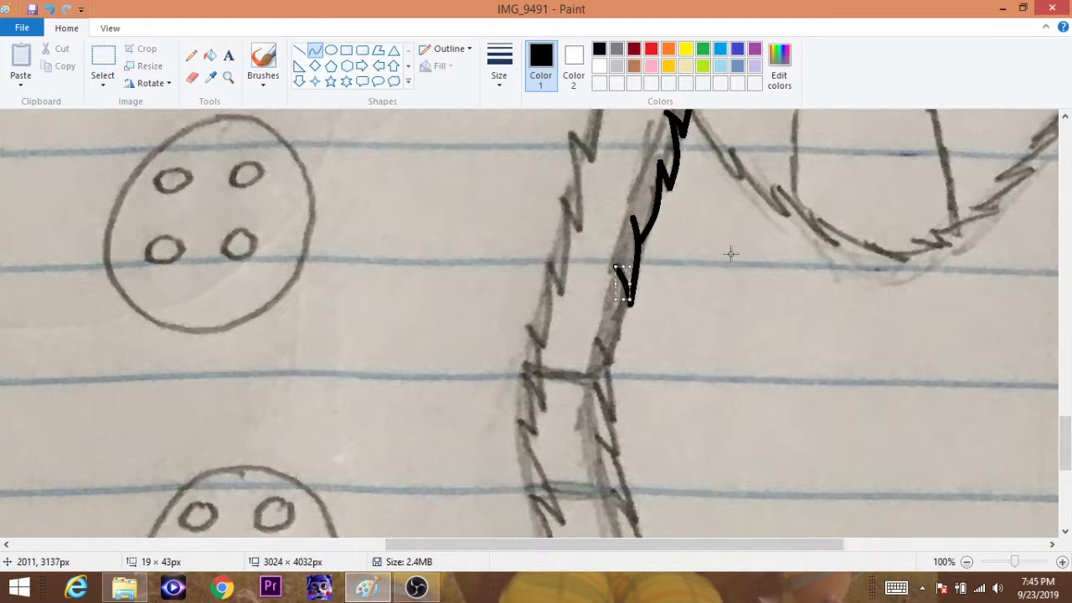
# - Trace the remaining fur tufts down the lower right side of the torso to its bottom corner
pyautogui.scroll(-3, 628, 268)
pyautogui.moveTo(626, 161)
pyautogui.mouseDown()
pyautogui.moveTo(606, 267)
pyautogui.moveTo(613, 243)
pyautogui.mouseUp()
pyautogui.moveTo(616, 311); pyautogui.dragTo(591, 228)
pyautogui.moveTo(591, 227)
pyautogui.mouseDown()
pyautogui.moveTo(610, 254)
pyautogui.moveTo(621, 350)
pyautogui.mouseUp()
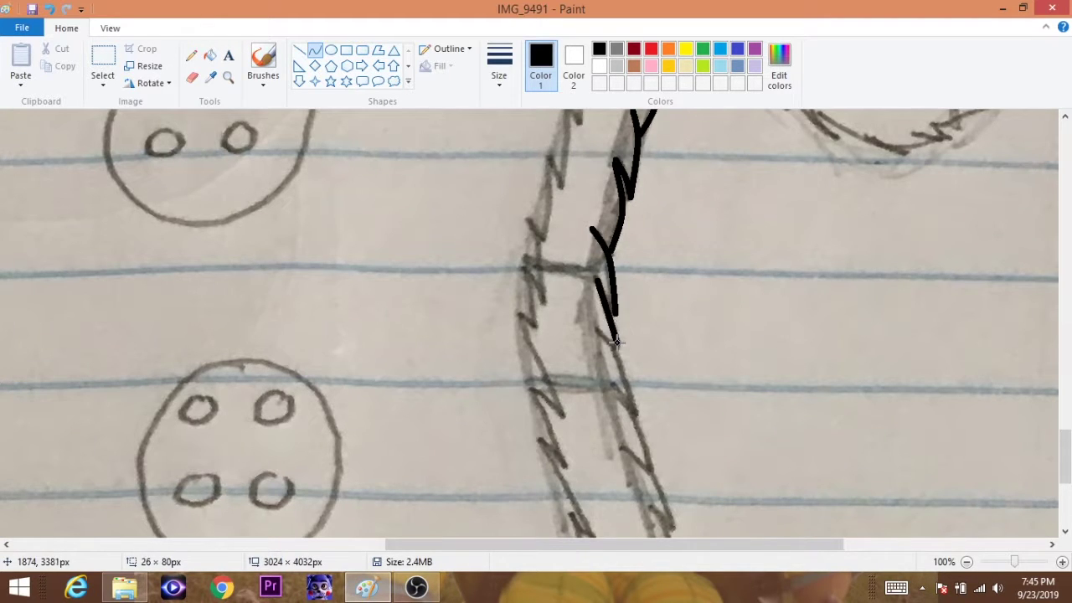
pyautogui.moveTo(618, 304); pyautogui.dragTo(649, 290)
pyautogui.scroll(-3, 648, 290)
pyautogui.moveTo(598, 224); pyautogui.dragTo(637, 303)
pyautogui.moveTo(620, 243); pyautogui.dragTo(652, 365)
pyautogui.moveTo(635, 301); pyautogui.dragTo(636, 306)
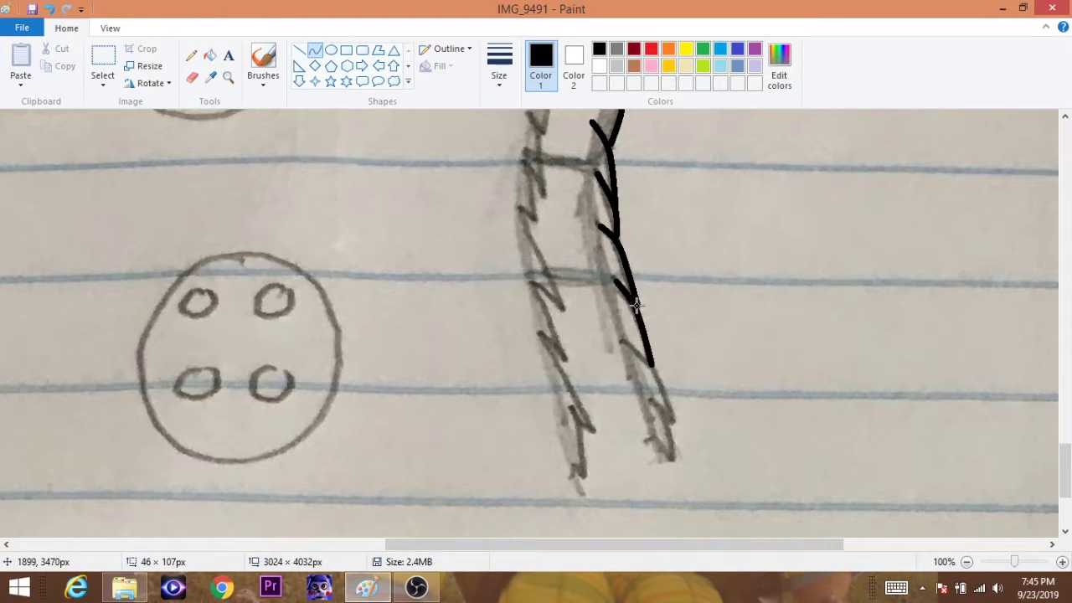
pyautogui.moveTo(651, 365); pyautogui.dragTo(675, 456)
# - Draw the torso's outer and inner bottom edges as two long curves joining its left and right sides
pyautogui.moveTo(644, 401)
pyautogui.mouseDown()
pyautogui.moveTo(673, 455)
pyautogui.moveTo(580, 494)
pyautogui.mouseUp()
pyautogui.moveTo(640, 545)
pyautogui.mouseDown()
pyautogui.moveTo(442, 544)
pyautogui.moveTo(463, 544)
pyautogui.mouseUp()
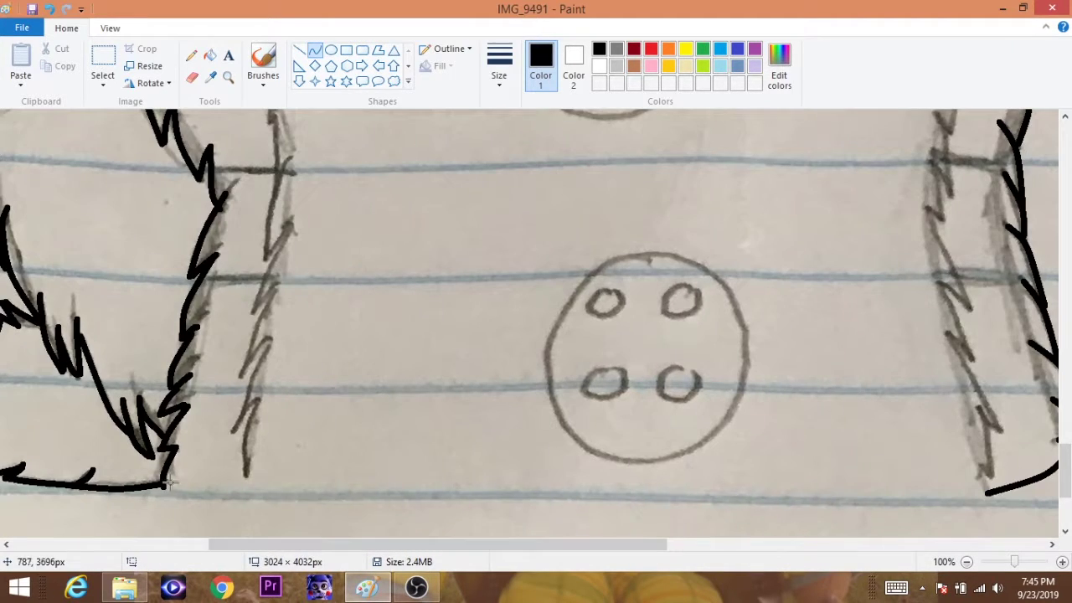
pyautogui.moveTo(162, 484)
pyautogui.mouseDown()
pyautogui.moveTo(988, 494)
pyautogui.moveTo(179, 510)
pyautogui.mouseUp()
pyautogui.moveTo(246, 476)
pyautogui.mouseDown()
pyautogui.moveTo(1047, 479)
pyautogui.moveTo(985, 471)
pyautogui.mouseUp()
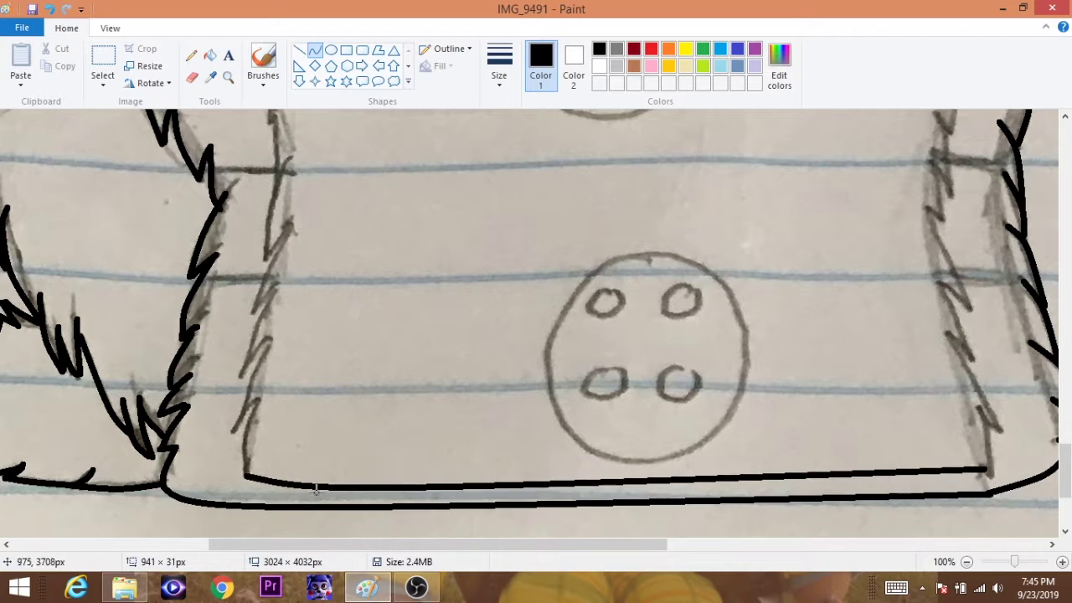
pyautogui.moveTo(737, 481); pyautogui.dragTo(735, 494)
pyautogui.click(735, 494)
# - Trace the short horizontal stripes between the outer and inner fur edges on both sides of the lower torso
pyautogui.scroll(3, 342, 379)
pyautogui.hscroll(-5, 308, 414)
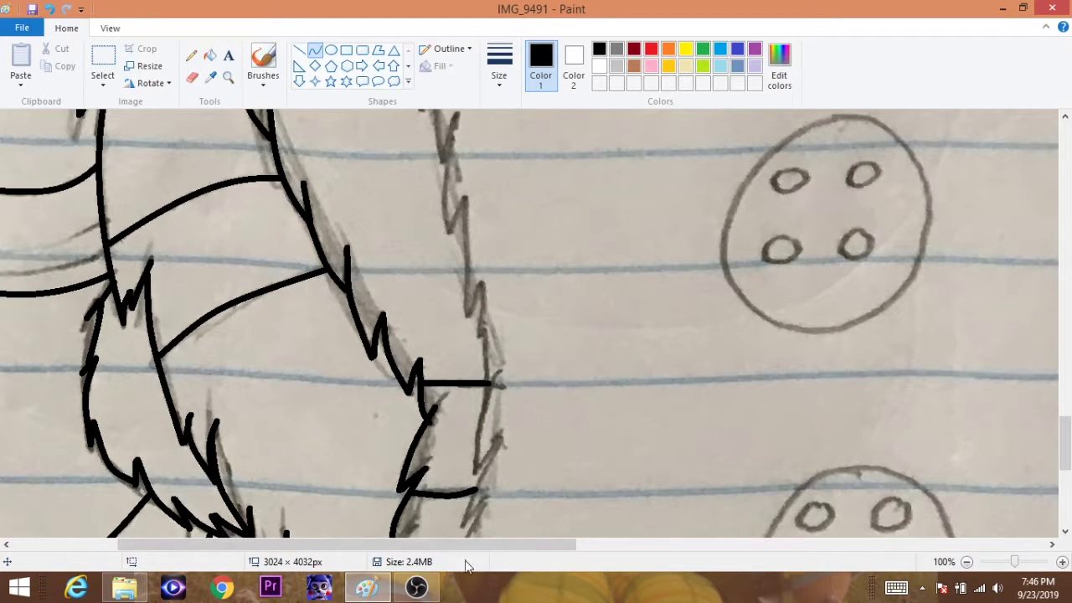
pyautogui.hscroll(5, 619, 369)
pyautogui.moveTo(619, 369); pyautogui.dragTo(692, 379)
pyautogui.click(672, 506)
# - Trace the right arm's furry upper edge from the shoulder down to the bend and up to the wrist
pyautogui.scroll(14, 671, 505)
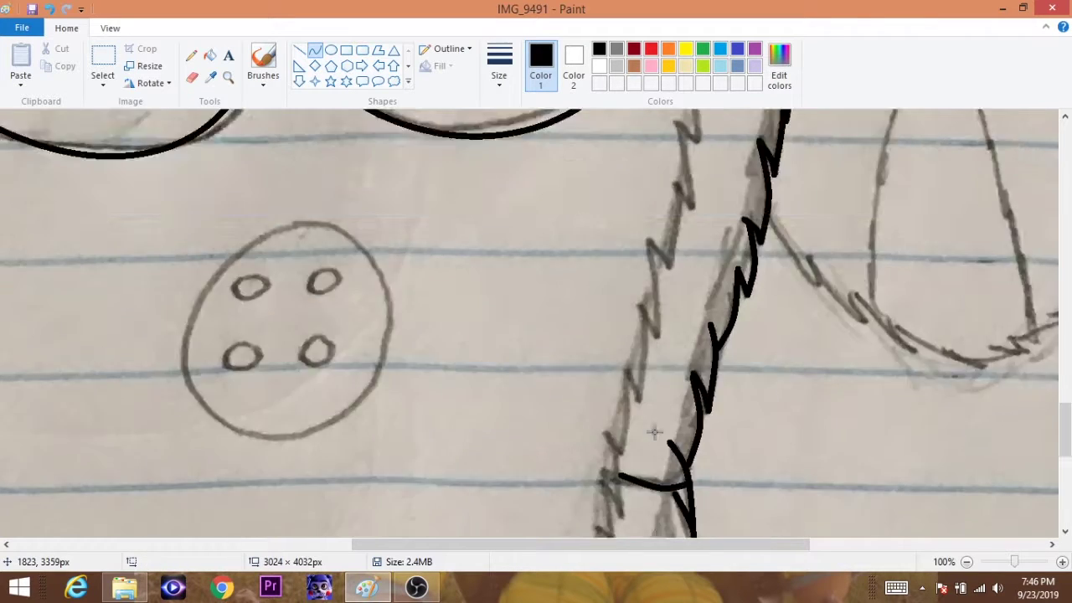
pyautogui.hscroll(10, 628, 268)
pyautogui.hscroll(-8, 627, 268)
pyautogui.moveTo(512, 256)
pyautogui.mouseDown()
pyautogui.moveTo(602, 362)
pyautogui.moveTo(643, 373)
pyautogui.moveTo(641, 395)
pyautogui.mouseUp()
pyautogui.scroll(-3, 615, 289)
pyautogui.moveTo(633, 313)
pyautogui.mouseDown()
pyautogui.moveTo(658, 310)
pyautogui.moveTo(646, 316)
pyautogui.moveTo(670, 331)
pyautogui.mouseUp()
pyautogui.moveTo(670, 330)
pyautogui.mouseDown()
pyautogui.moveTo(734, 221)
pyautogui.moveTo(782, 195)
pyautogui.mouseUp()
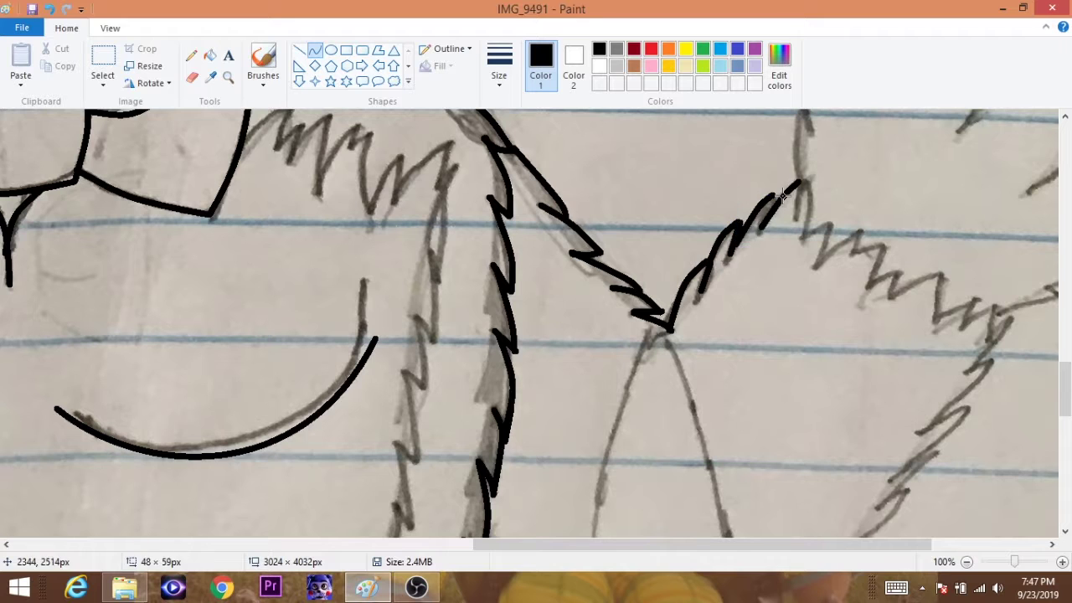
# - Trace the raised right hand's outer left edge and its first furry finger down to the gap beside it
pyautogui.hscroll(5, 609, 508)
pyautogui.scroll(5, 609, 507)
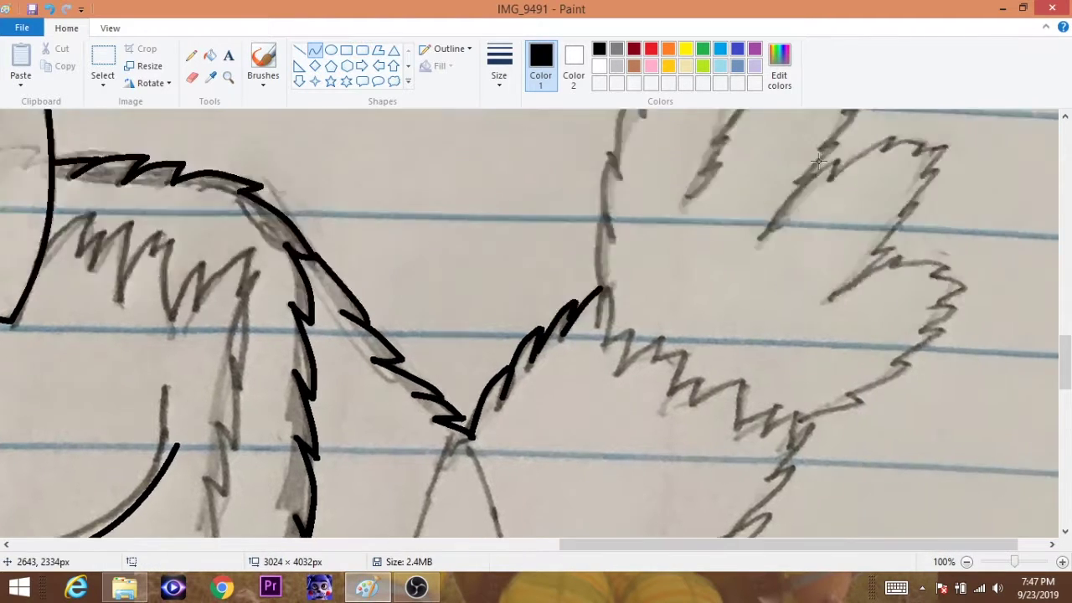
pyautogui.moveTo(600, 398)
pyautogui.mouseDown()
pyautogui.moveTo(602, 314)
pyautogui.moveTo(611, 346)
pyautogui.moveTo(592, 296)
pyautogui.moveTo(641, 191)
pyautogui.mouseUp()
pyautogui.click(554, 265)
pyautogui.moveTo(626, 230)
pyautogui.mouseDown()
pyautogui.moveTo(617, 214)
pyautogui.moveTo(695, 162)
pyautogui.moveTo(719, 178)
pyautogui.moveTo(716, 162)
pyautogui.moveTo(741, 189)
pyautogui.mouseUp()
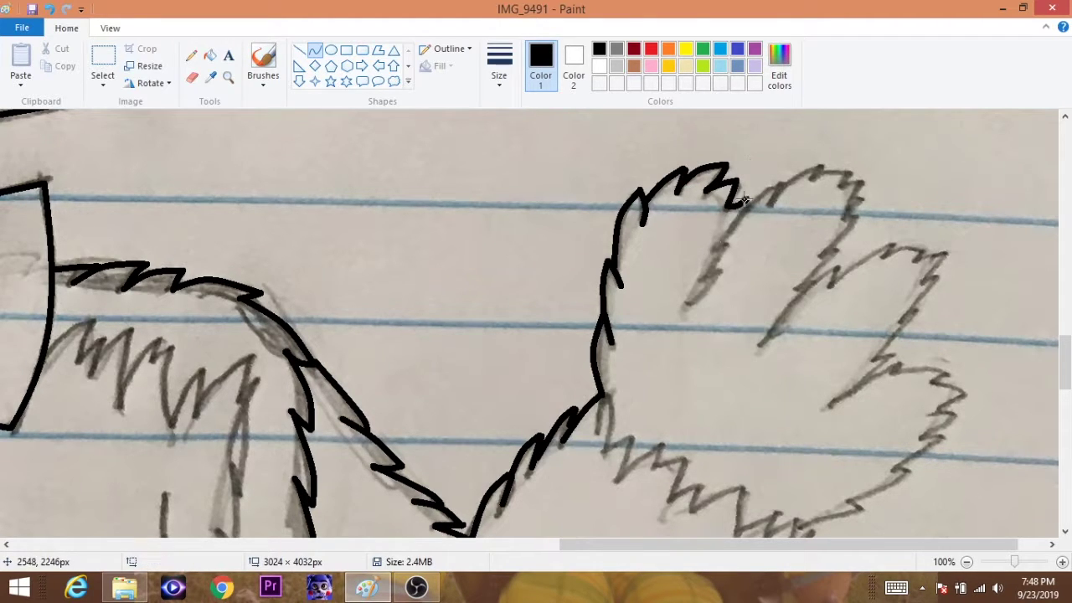
pyautogui.moveTo(715, 261)
pyautogui.mouseDown()
pyautogui.moveTo(701, 238)
pyautogui.moveTo(727, 270)
pyautogui.moveTo(702, 279)
pyautogui.moveTo(713, 281)
pyautogui.mouseUp()
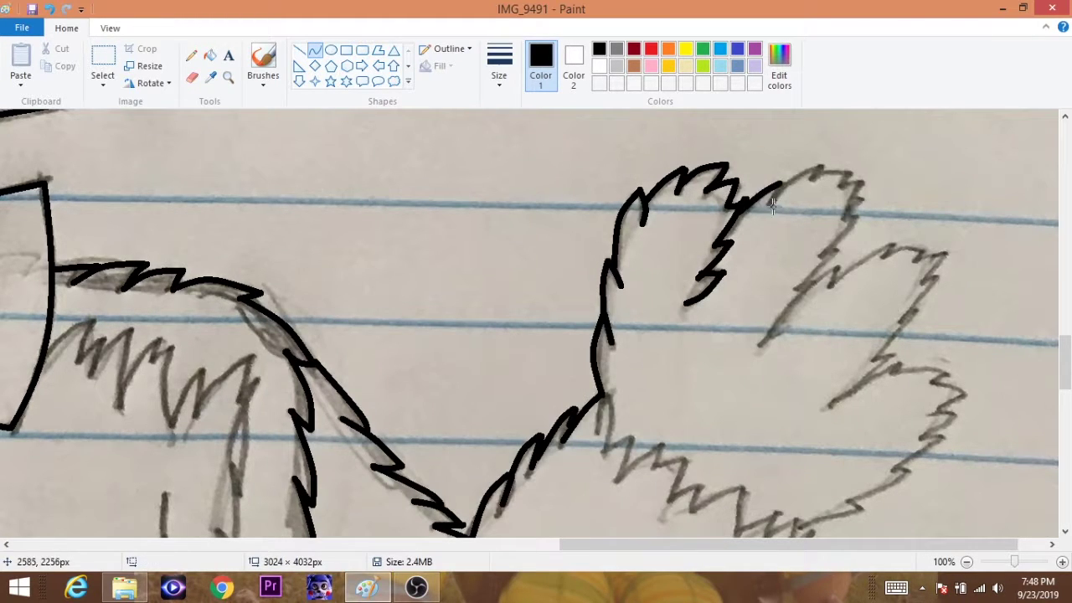
# - Trace the raised hand's second finger with fur tufts around its tip and down its right side
pyautogui.moveTo(773, 206); pyautogui.dragTo(821, 168)
pyautogui.moveTo(797, 187); pyautogui.dragTo(780, 181)
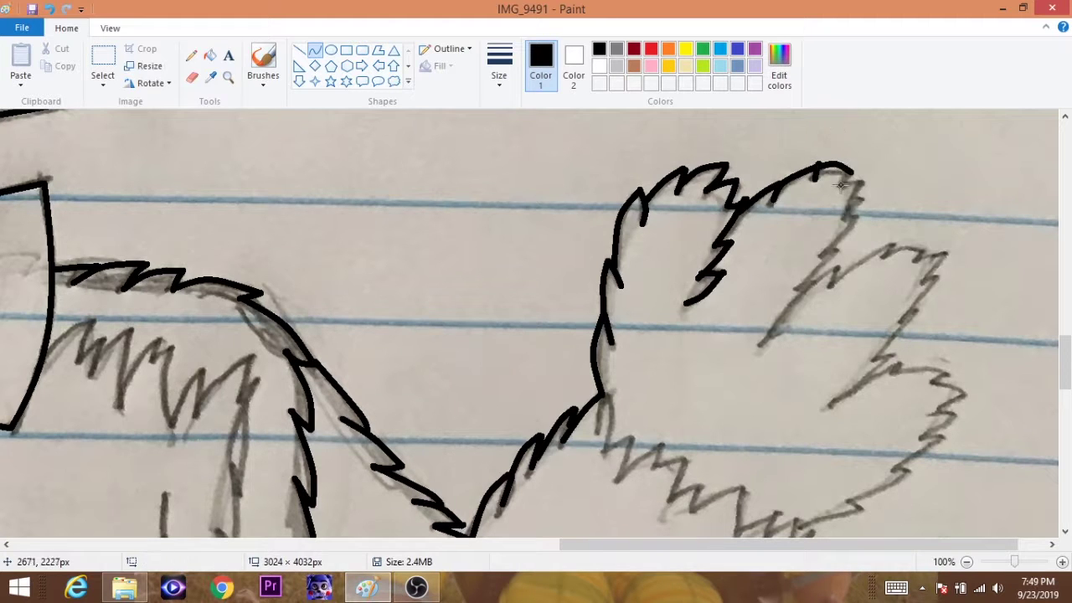
pyautogui.moveTo(854, 176); pyautogui.dragTo(862, 184)
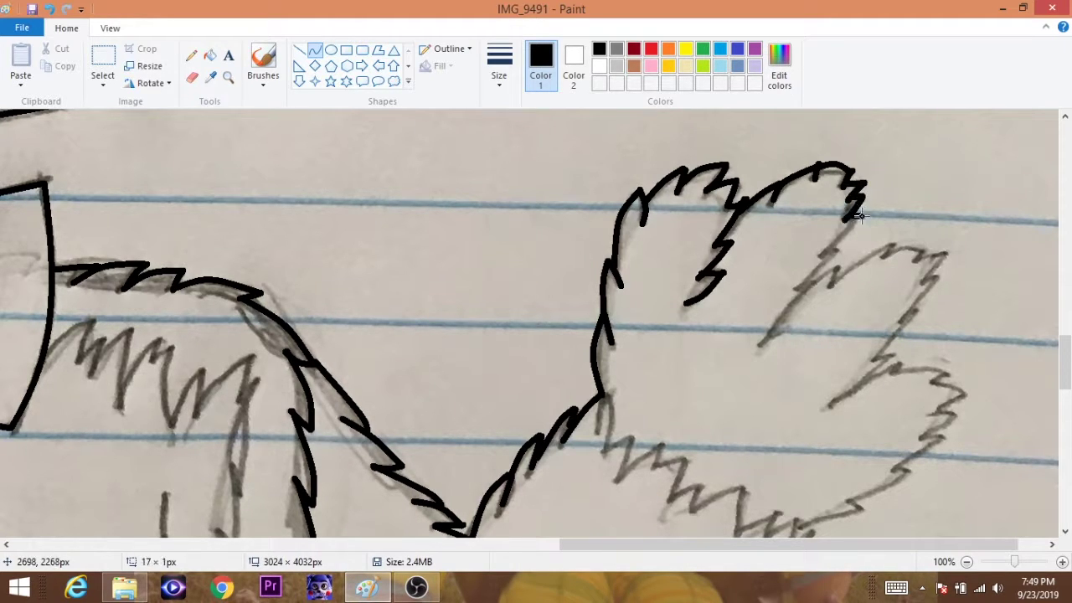
pyautogui.moveTo(858, 217); pyautogui.dragTo(820, 256)
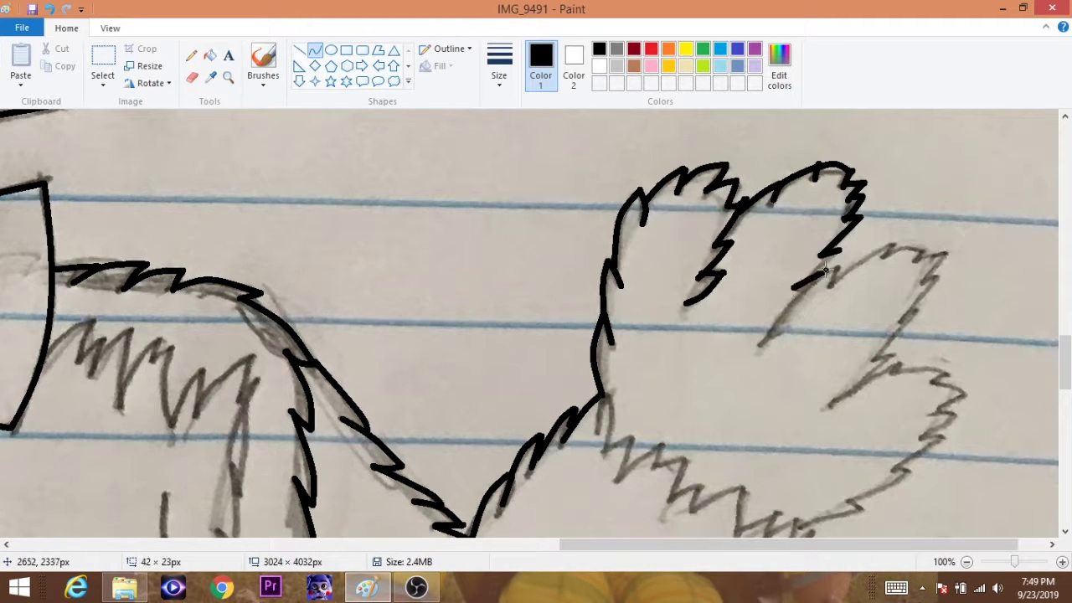
pyautogui.moveTo(824, 270); pyautogui.dragTo(820, 257)
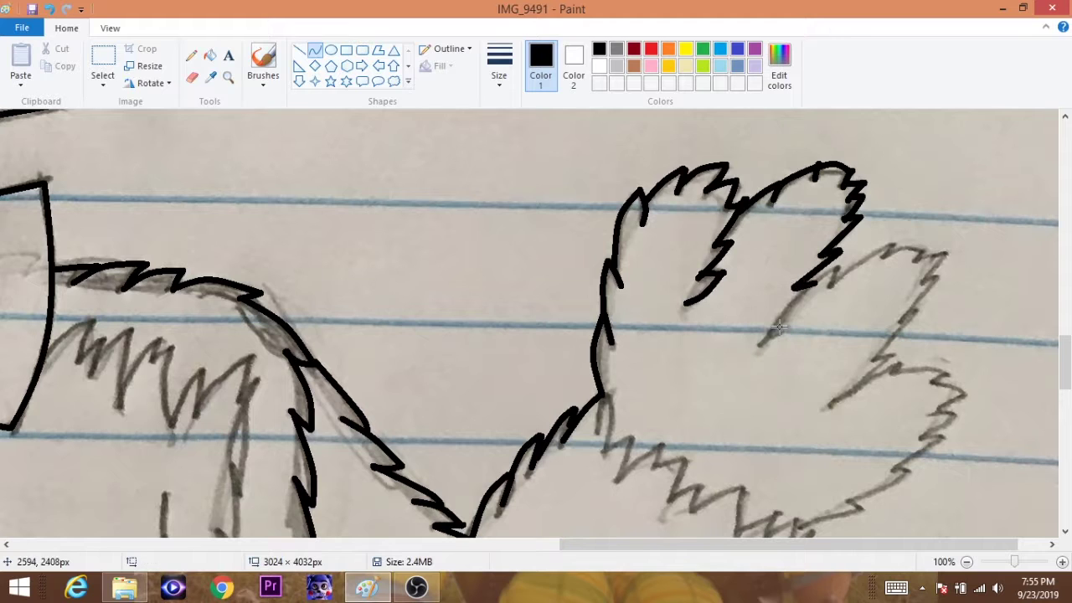
# - Trace the raised hand's third finger, from the gap beside the second finger over its furry tip and down its right side
pyautogui.moveTo(765, 339)
pyautogui.mouseDown()
pyautogui.moveTo(825, 274)
pyautogui.moveTo(892, 246)
pyautogui.mouseUp()
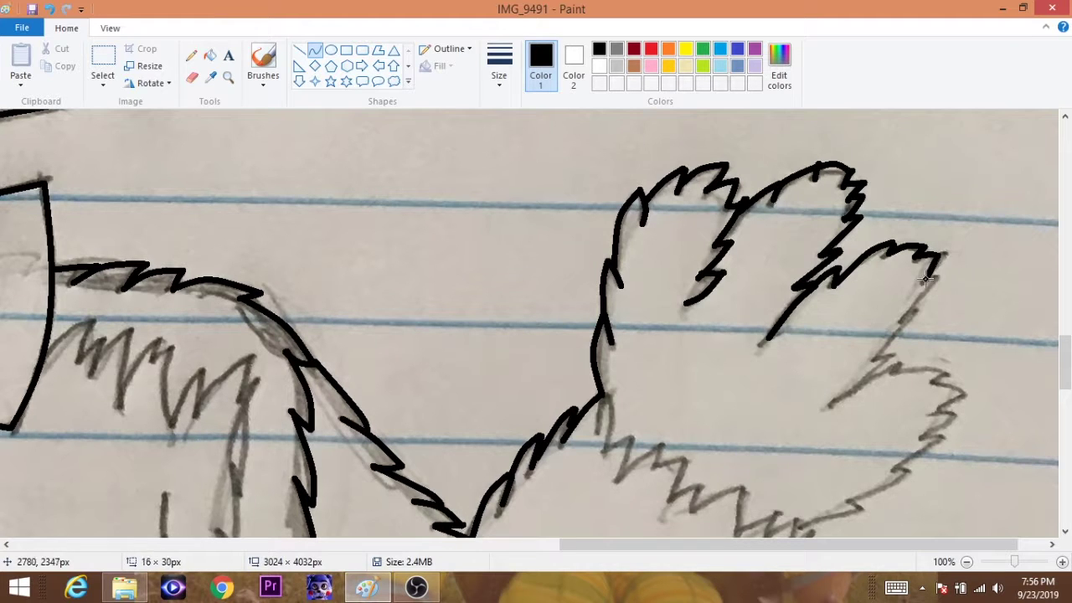
pyautogui.moveTo(829, 402); pyautogui.dragTo(895, 358)
pyautogui.moveTo(871, 363); pyautogui.dragTo(890, 356)
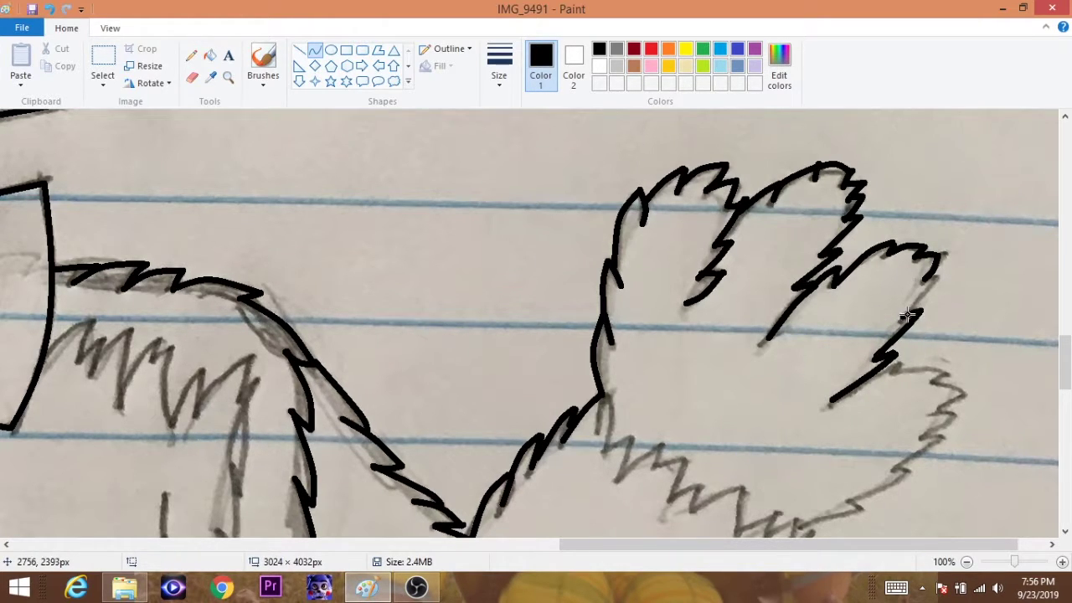
# - Trace the zigzag fur line across the raised hand's wrist, from the forearm's upper edge to the far side
pyautogui.scroll(-3, 893, 277)
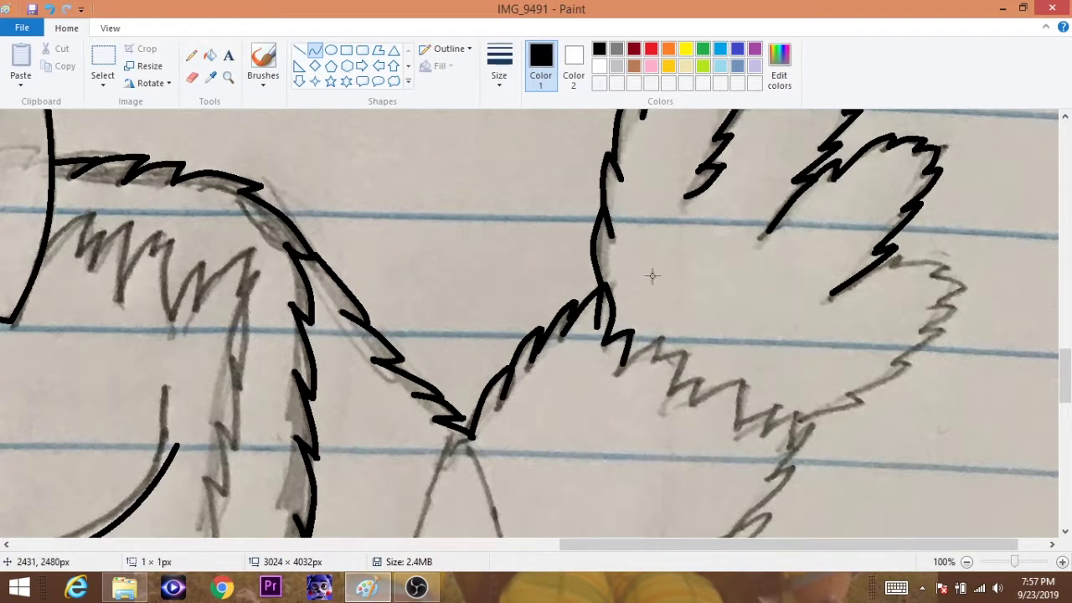
pyautogui.moveTo(623, 362)
pyautogui.mouseDown()
pyautogui.moveTo(663, 338)
pyautogui.moveTo(656, 353)
pyautogui.mouseUp()
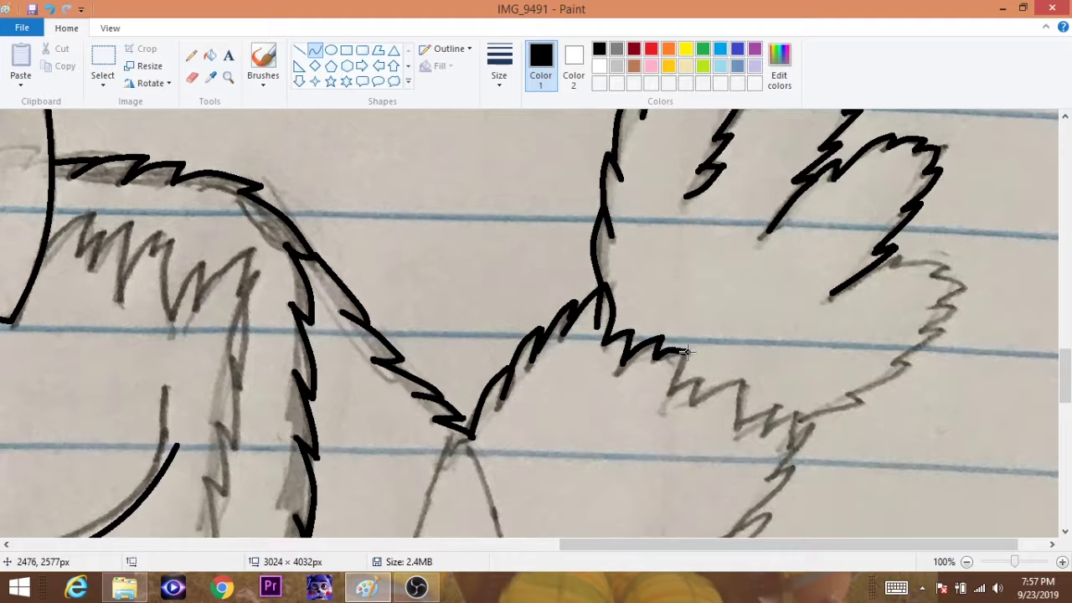
pyautogui.moveTo(692, 400)
pyautogui.mouseDown()
pyautogui.moveTo(729, 378)
pyautogui.moveTo(737, 429)
pyautogui.moveTo(809, 435)
pyautogui.moveTo(805, 477)
pyautogui.moveTo(802, 449)
pyautogui.mouseUp()
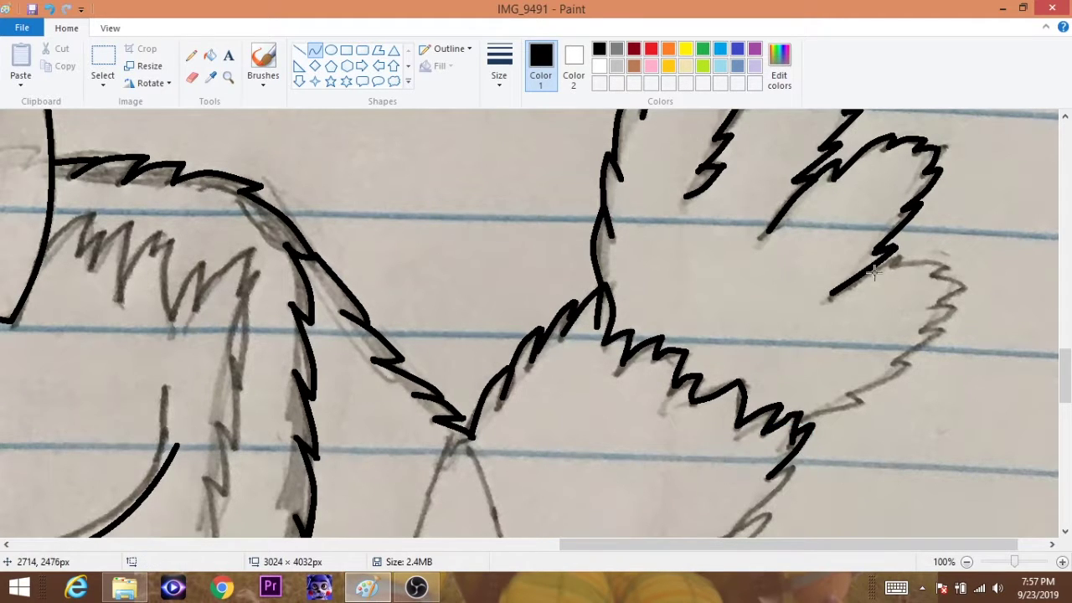
# - Trace the raised hand's last finger with its fur tufts down to the wrist, and dismiss the antivirus pop-up
pyautogui.moveTo(888, 258); pyautogui.dragTo(937, 266)
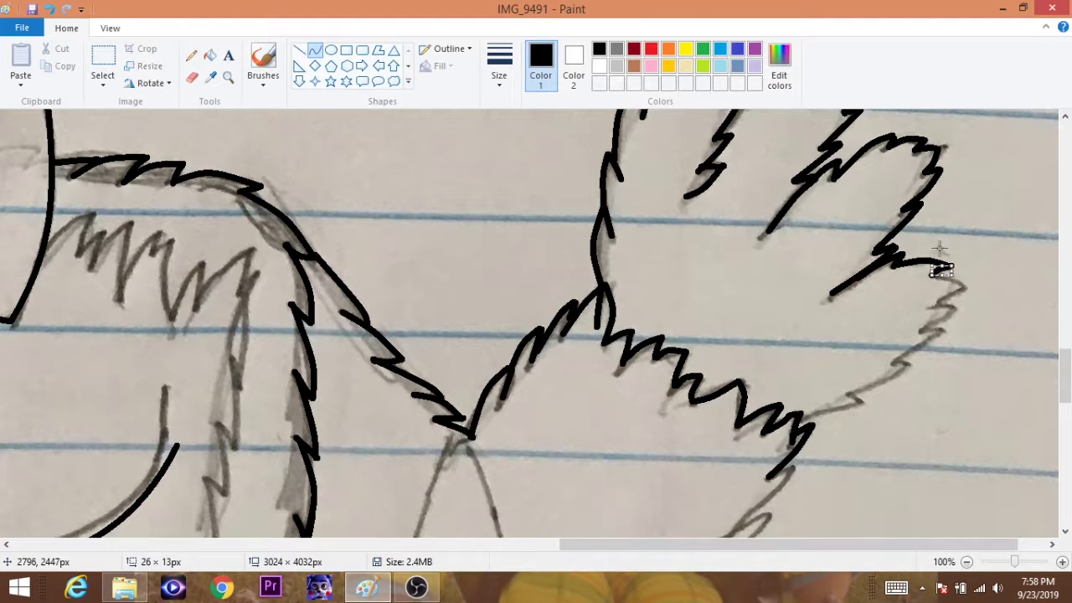
pyautogui.moveTo(794, 427); pyautogui.dragTo(861, 405)
pyautogui.moveTo(849, 368); pyautogui.dragTo(900, 360)
pyautogui.click(1057, 379)
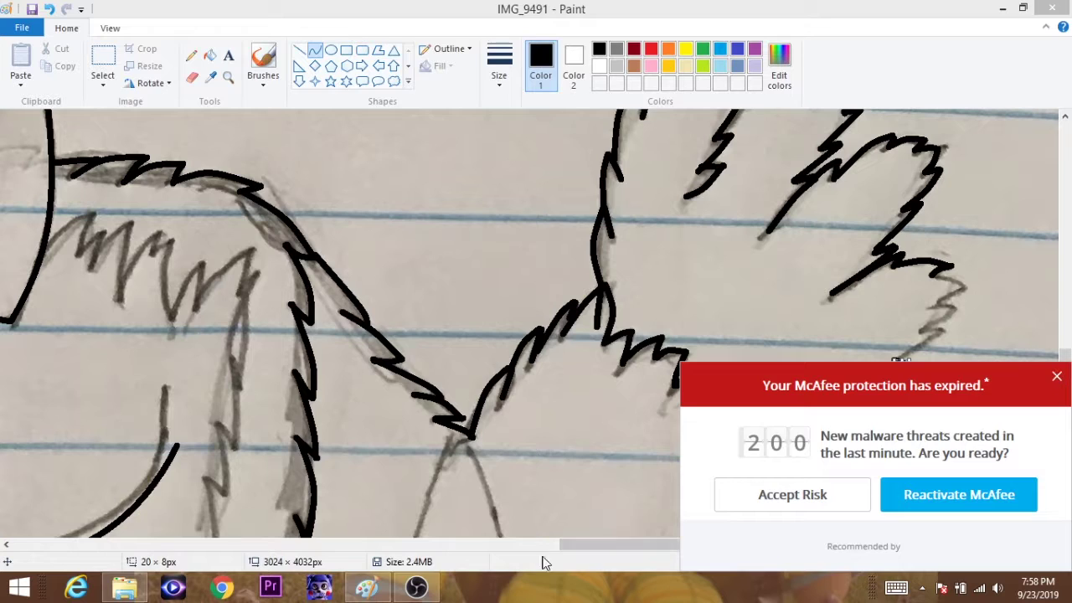
pyautogui.moveTo(942, 332); pyautogui.dragTo(930, 329)
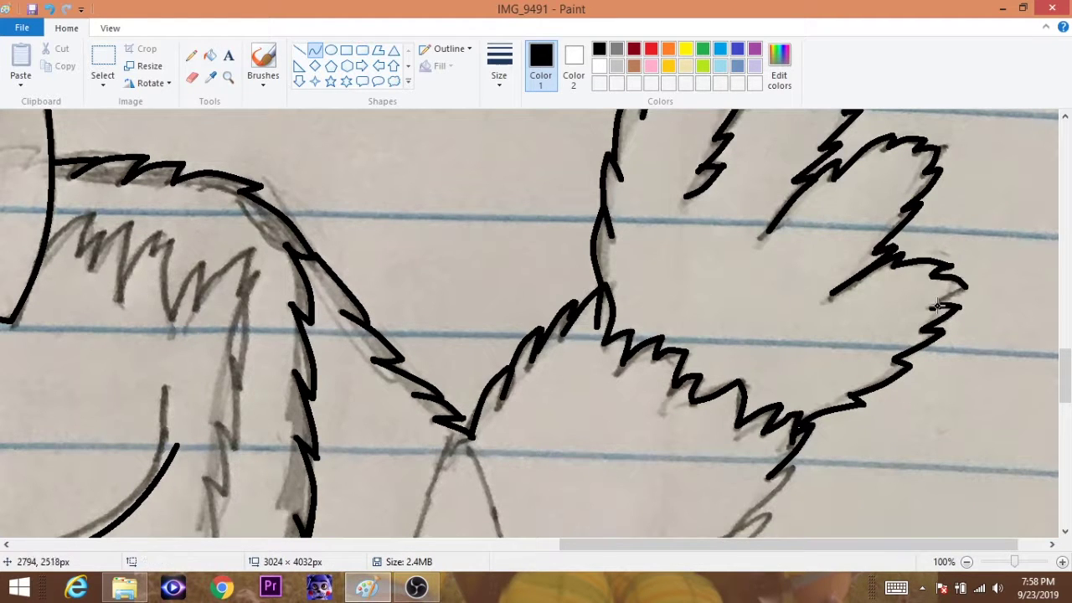
# - Trace the start of the right arm's lower edge from the torso and the two curved lines across its bend
pyautogui.scroll(-4, 407, 335)
pyautogui.moveTo(283, 327)
pyautogui.mouseDown()
pyautogui.moveTo(339, 394)
pyautogui.moveTo(331, 366)
pyautogui.moveTo(385, 429)
pyautogui.moveTo(373, 407)
pyautogui.moveTo(437, 459)
pyautogui.moveTo(412, 408)
pyautogui.mouseUp()
pyautogui.scroll(1, 838, 402)
pyautogui.moveTo(392, 464); pyautogui.dragTo(465, 155)
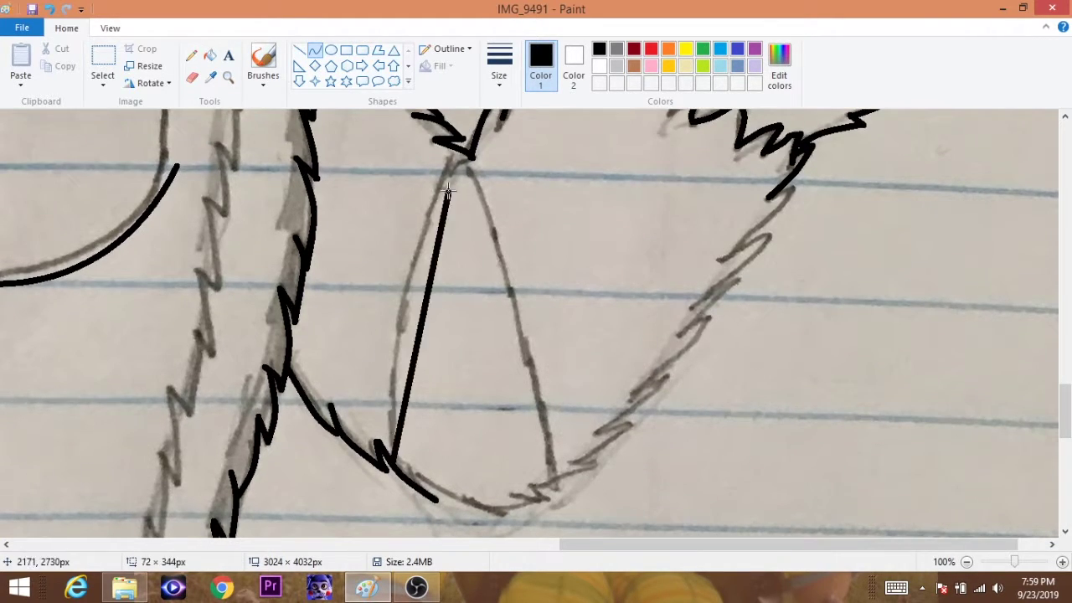
pyautogui.moveTo(429, 310); pyautogui.dragTo(393, 302)
pyautogui.moveTo(467, 150); pyautogui.dragTo(554, 477)
pyautogui.moveTo(507, 293); pyautogui.dragTo(514, 289)
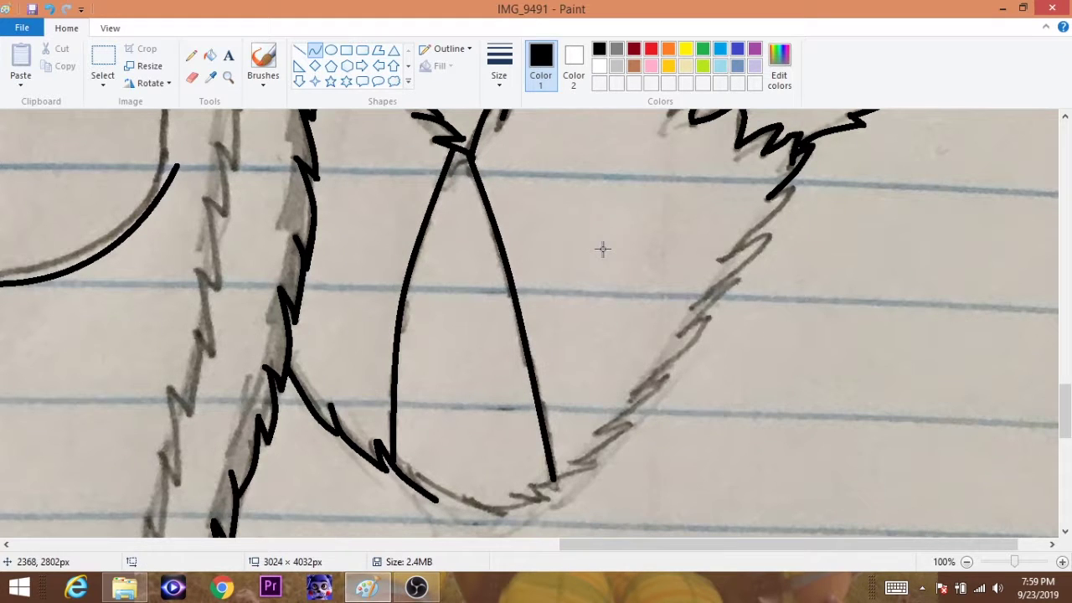
# - Trace the right arm's furry lower edge around the bend and up the forearm to the wrist
pyautogui.scroll(-3, 432, 389)
pyautogui.moveTo(420, 377)
pyautogui.mouseDown()
pyautogui.moveTo(506, 410)
pyautogui.moveTo(545, 400)
pyautogui.moveTo(512, 388)
pyautogui.moveTo(599, 359)
pyautogui.moveTo(553, 379)
pyautogui.moveTo(637, 312)
pyautogui.mouseUp()
pyautogui.scroll(3, 620, 368)
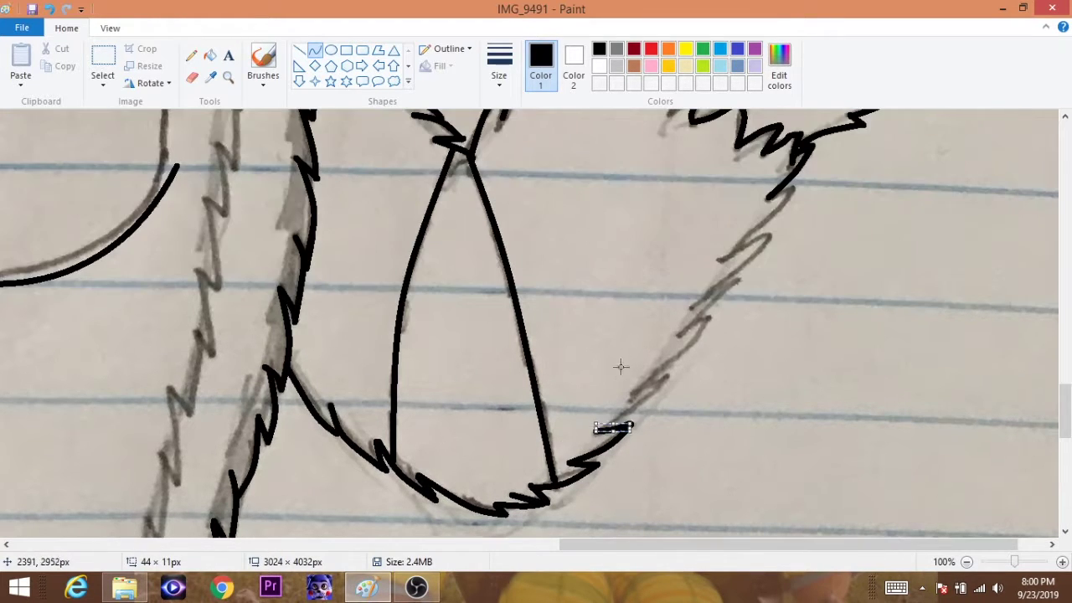
pyautogui.moveTo(619, 369)
pyautogui.mouseDown()
pyautogui.moveTo(643, 399)
pyautogui.moveTo(740, 281)
pyautogui.moveTo(711, 291)
pyautogui.moveTo(741, 270)
pyautogui.moveTo(791, 288)
pyautogui.mouseUp()
pyautogui.click(595, 371)
# - Trace the zigzag chest fur extending outward from the left wing of the bow tie
pyautogui.scroll(3, 727, 255)
pyautogui.scroll(-4, 536, 318)
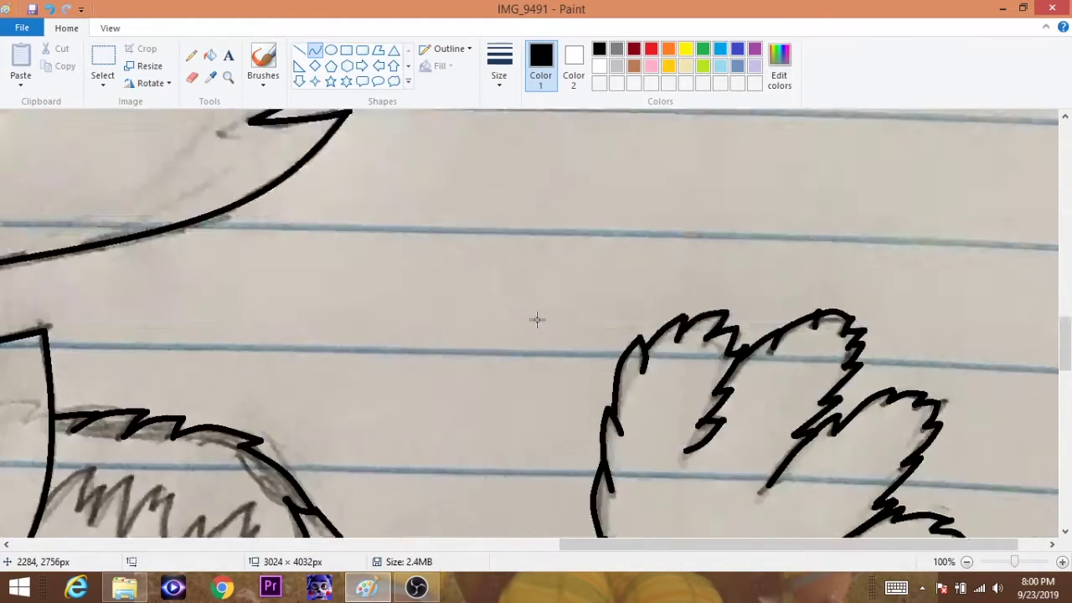
pyautogui.scroll(5, 1045, 283)
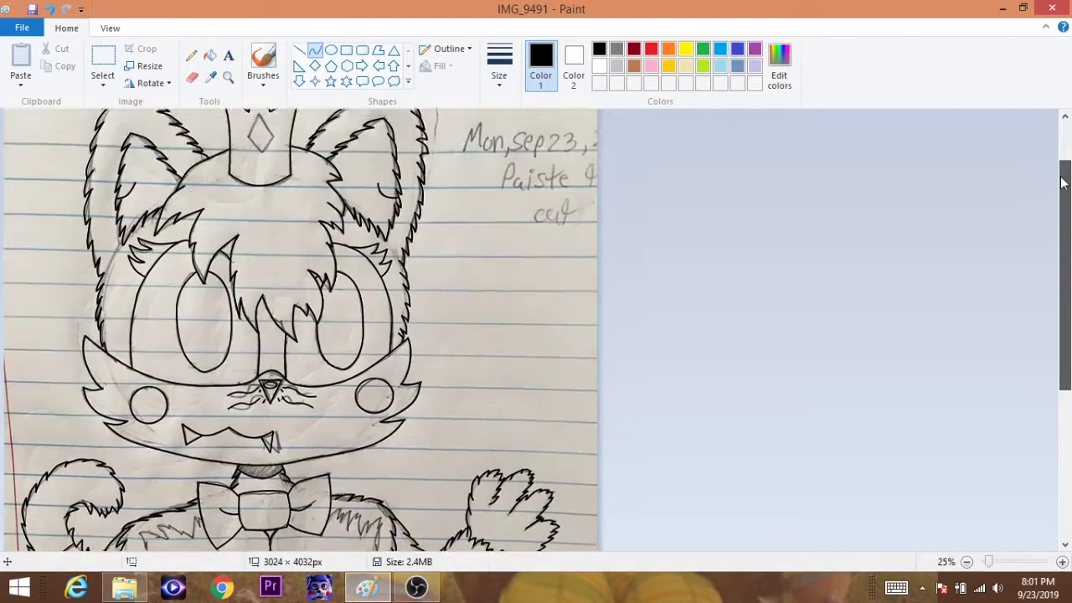
pyautogui.scroll(-5, 1022, 322)
pyautogui.scroll(3, 449, 263)
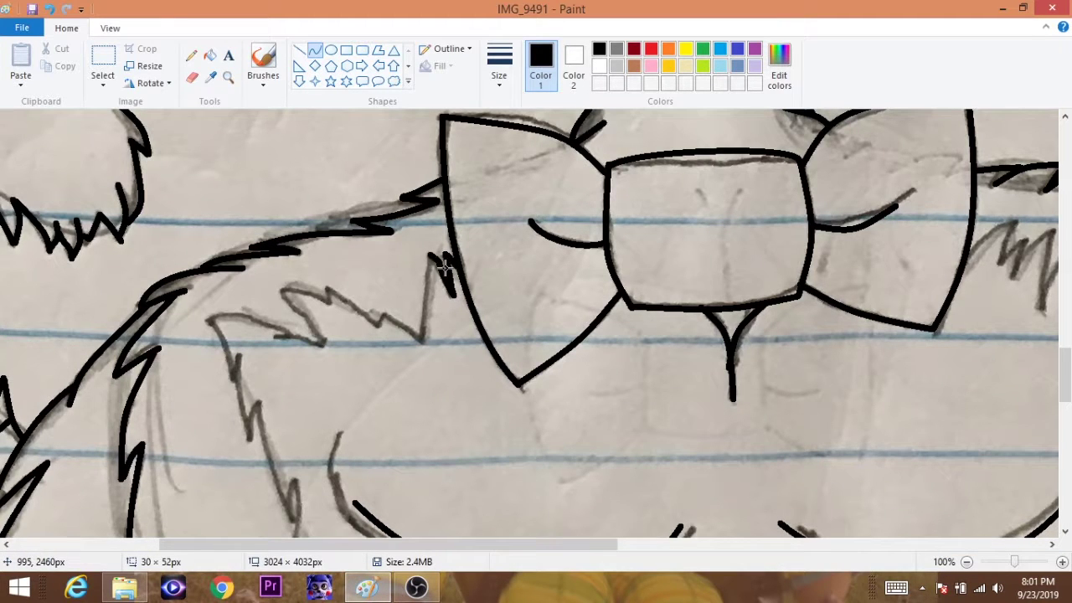
pyautogui.moveTo(445, 266); pyautogui.dragTo(427, 251)
pyautogui.moveTo(421, 340); pyautogui.dragTo(429, 255)
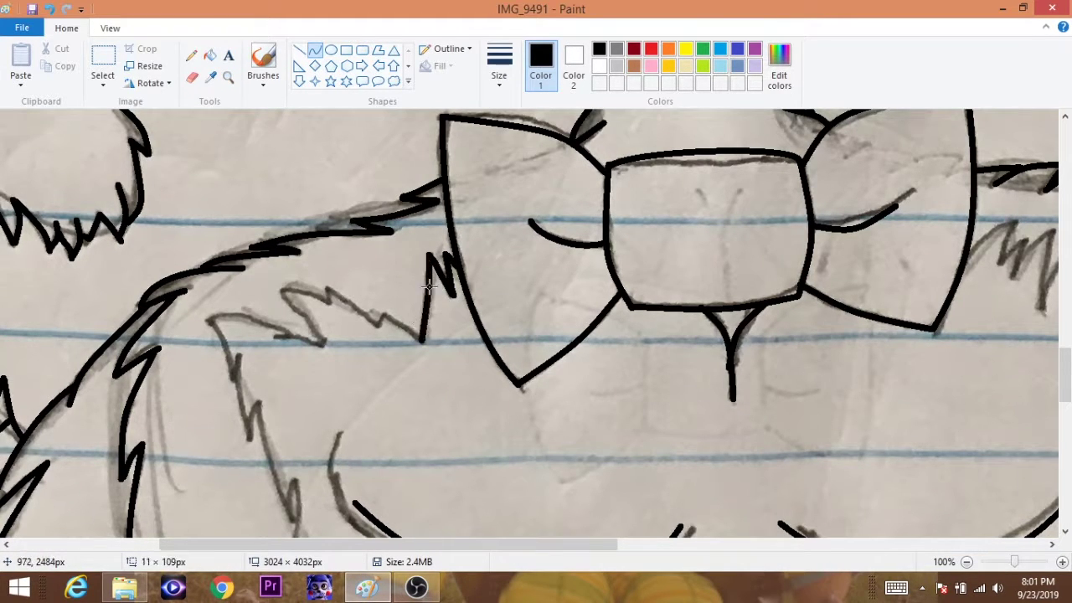
pyautogui.moveTo(375, 321)
pyautogui.mouseDown()
pyautogui.moveTo(329, 286)
pyautogui.moveTo(281, 286)
pyautogui.moveTo(322, 304)
pyautogui.moveTo(322, 352)
pyautogui.moveTo(207, 317)
pyautogui.moveTo(244, 303)
pyautogui.mouseUp()
# - Trace the torso's left inner fur edge from the chest fur down past the left chest curve
pyautogui.scroll(-3, 245, 303)
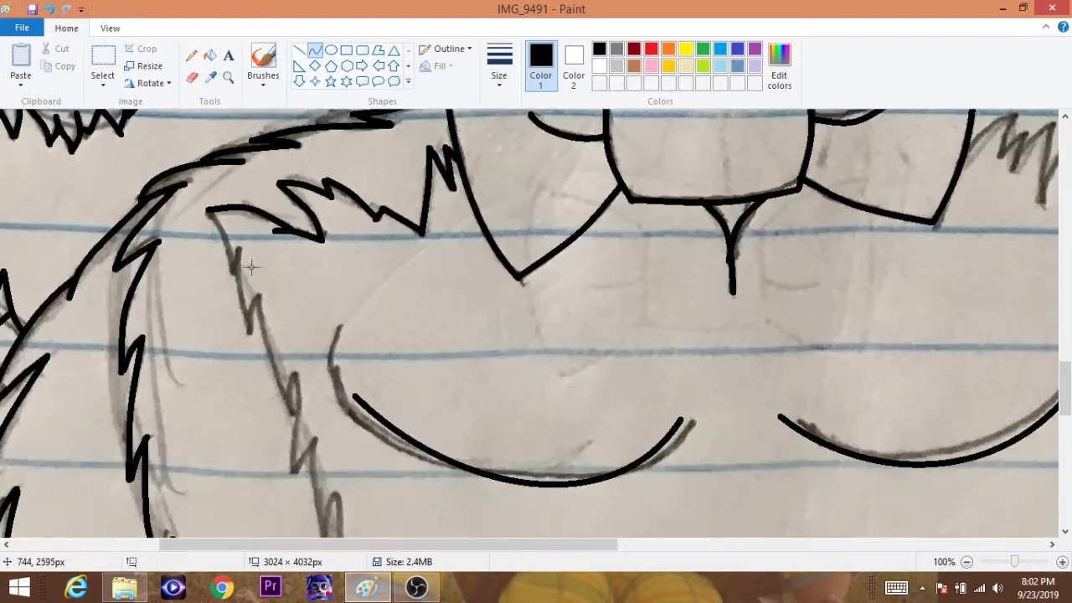
pyautogui.moveTo(207, 209); pyautogui.dragTo(233, 275)
pyautogui.scroll(-3, 233, 275)
pyautogui.moveTo(237, 158)
pyautogui.mouseDown()
pyautogui.moveTo(249, 226)
pyautogui.moveTo(258, 204)
pyautogui.moveTo(293, 306)
pyautogui.moveTo(295, 265)
pyautogui.mouseUp()
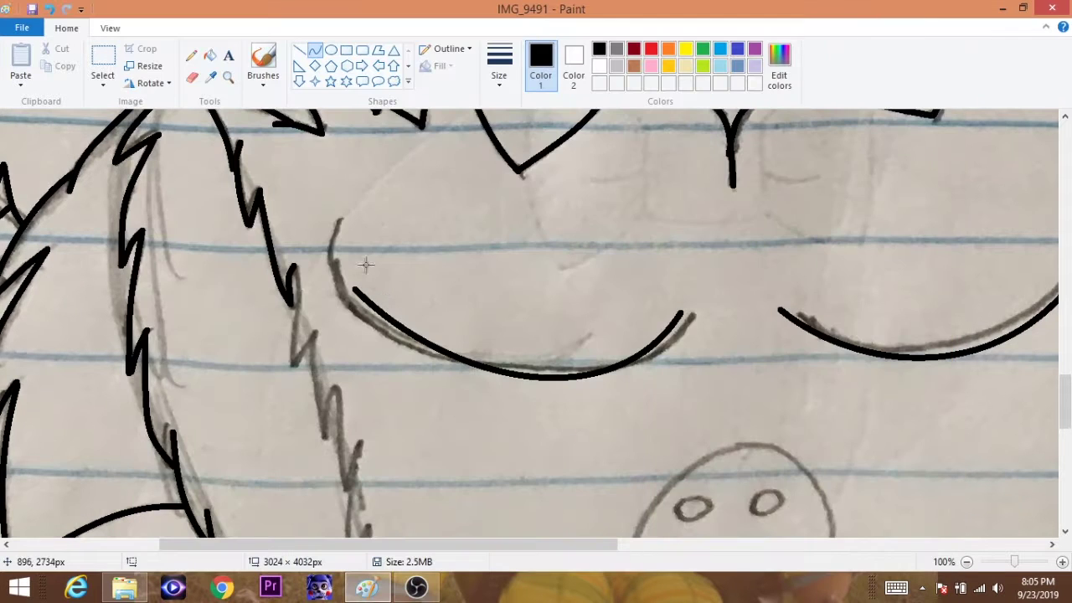
pyautogui.moveTo(293, 264); pyautogui.dragTo(295, 367)
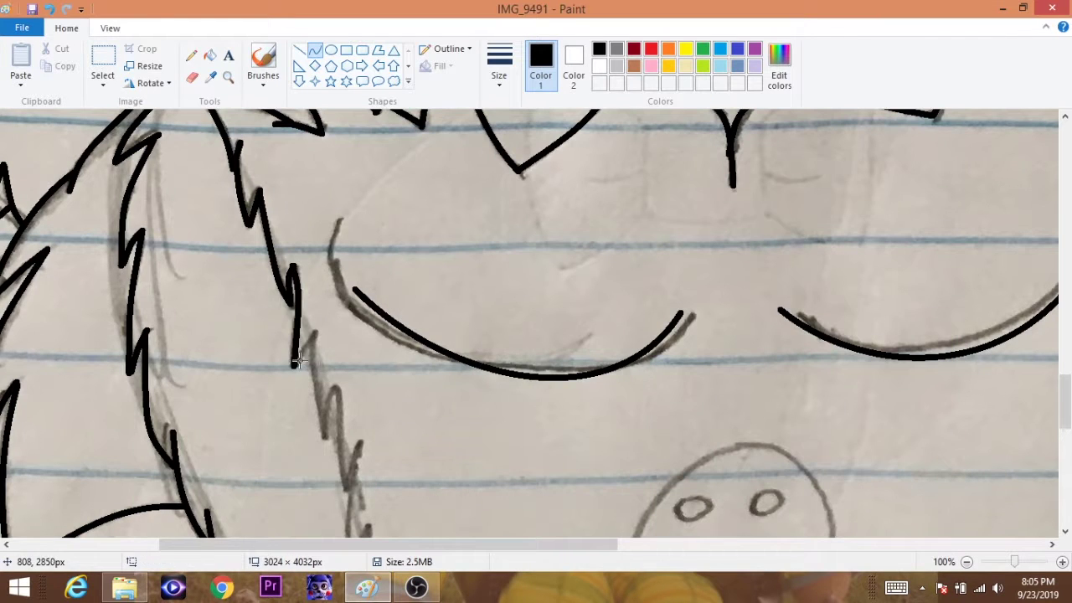
pyautogui.scroll(-3, 299, 354)
pyautogui.moveTo(316, 226); pyautogui.dragTo(326, 337)
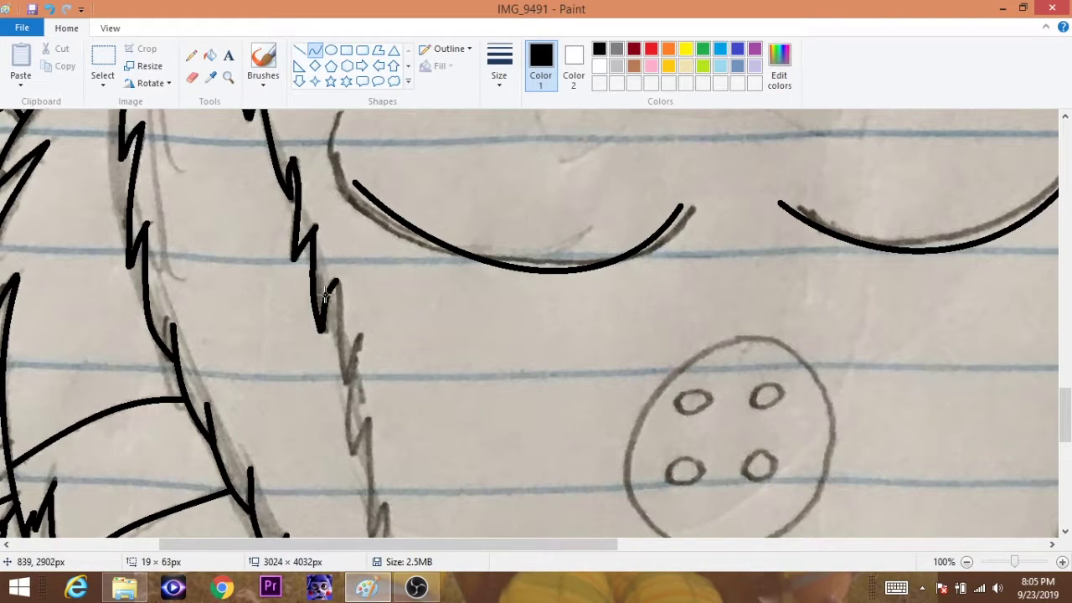
pyautogui.rightClick(345, 276)
pyautogui.press('Escape')
# - Continue the torso's left inner fur edge alongside the upper button toward the first horizontal side stripe
pyautogui.moveTo(335, 278); pyautogui.dragTo(345, 384)
pyautogui.moveTo(361, 337); pyautogui.dragTo(350, 451)
pyautogui.moveTo(347, 394); pyautogui.dragTo(340, 374)
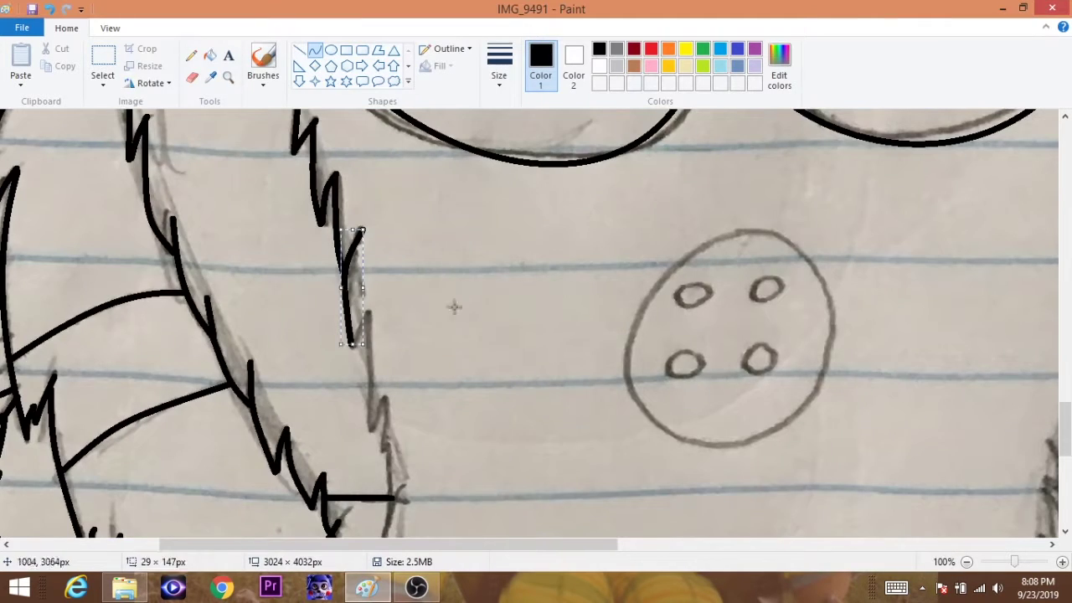
pyautogui.moveTo(348, 347)
pyautogui.mouseDown()
pyautogui.moveTo(371, 315)
pyautogui.moveTo(373, 423)
pyautogui.mouseUp()
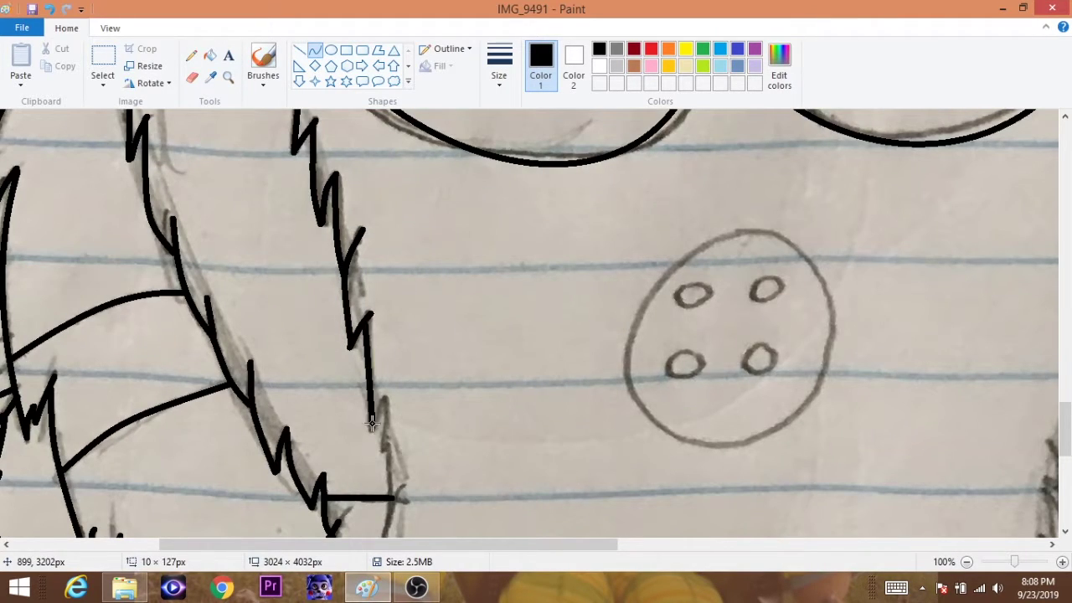
pyautogui.scroll(-3, 372, 423)
pyautogui.moveTo(374, 320); pyautogui.dragTo(381, 291)
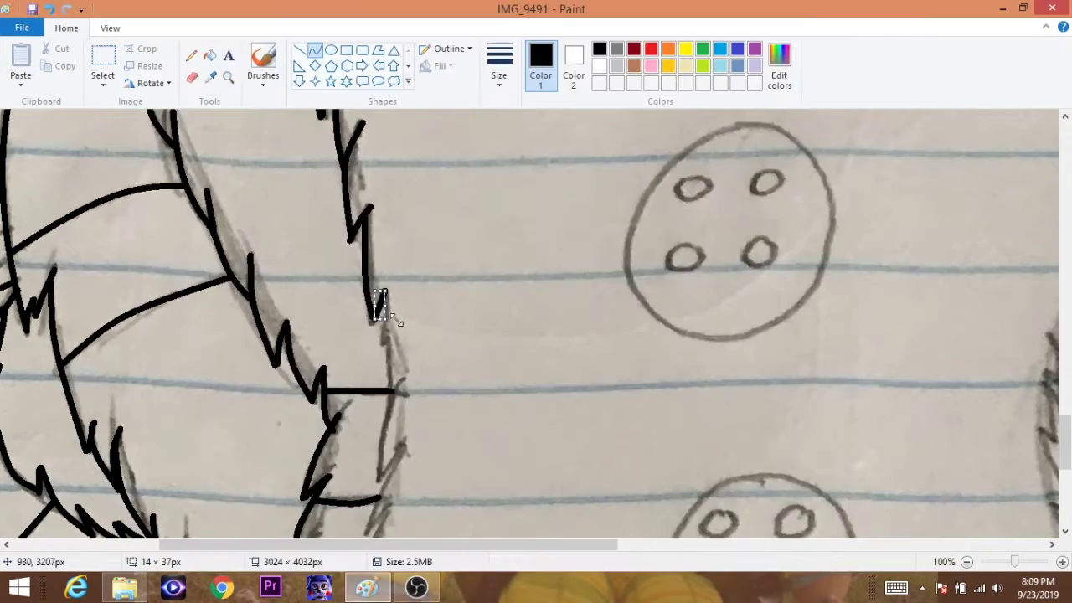
pyautogui.moveTo(398, 321)
pyautogui.mouseDown()
pyautogui.moveTo(381, 299)
pyautogui.moveTo(374, 375)
pyautogui.moveTo(406, 339)
pyautogui.mouseUp()
# - Finish the torso's left inner fur edge from the side stripes down to the bottom hem line
pyautogui.scroll(-3, 410, 377)
pyautogui.scroll(-3, 397, 344)
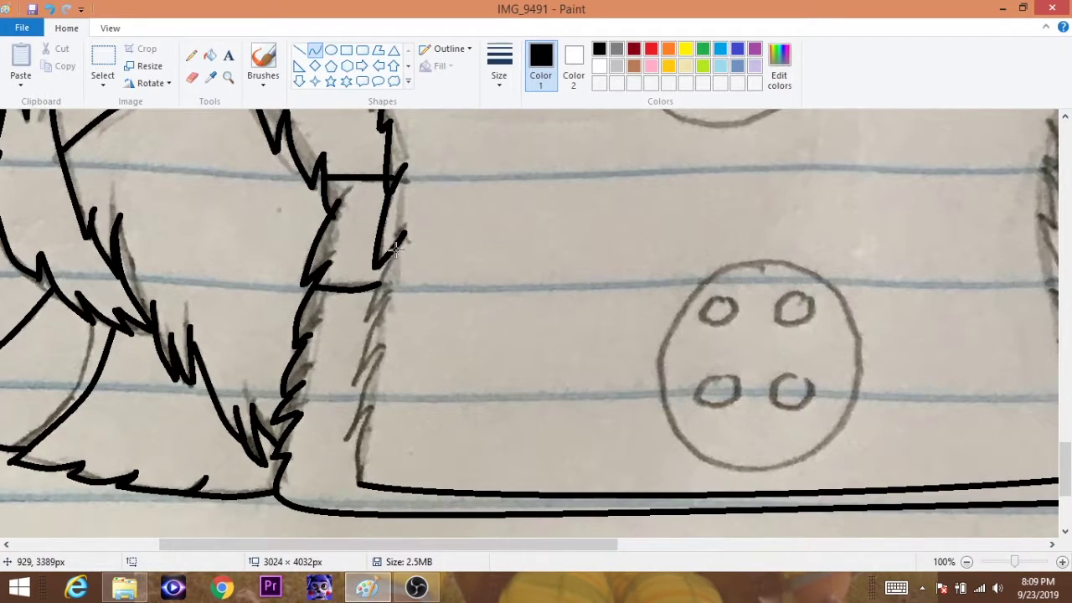
pyautogui.moveTo(396, 248)
pyautogui.mouseDown()
pyautogui.moveTo(360, 326)
pyautogui.moveTo(345, 440)
pyautogui.mouseUp()
pyautogui.moveTo(368, 394); pyautogui.dragTo(366, 417)
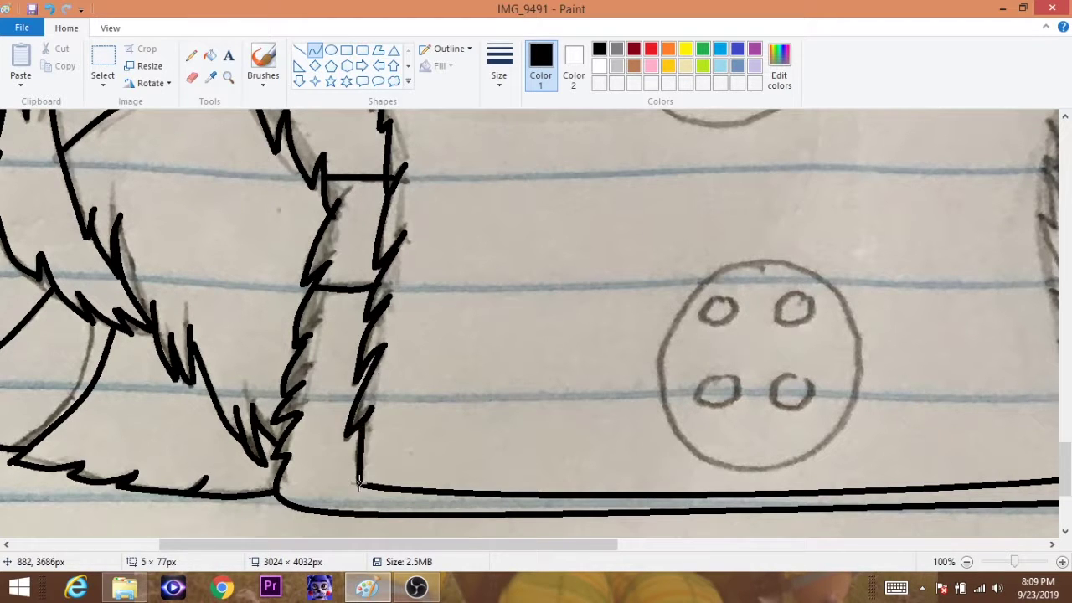
# - Trace the zigzag chest fur extending outward from the right wing of the bow tie
pyautogui.scroll(10, 444, 356)
pyautogui.hscroll(6, 443, 502)
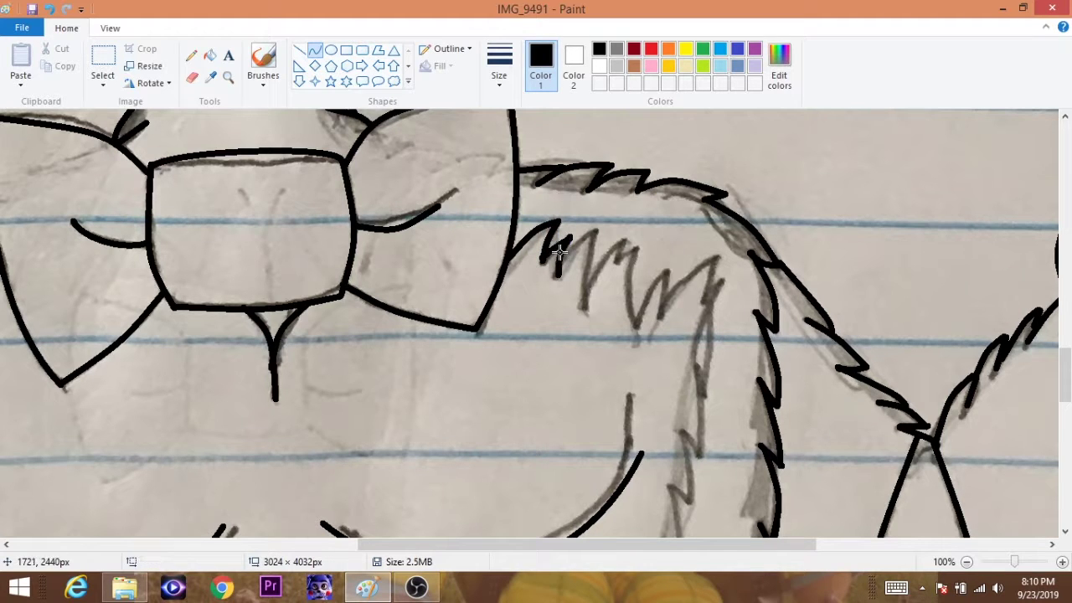
pyautogui.moveTo(584, 305); pyautogui.dragTo(592, 233)
pyautogui.moveTo(589, 285); pyautogui.dragTo(601, 258)
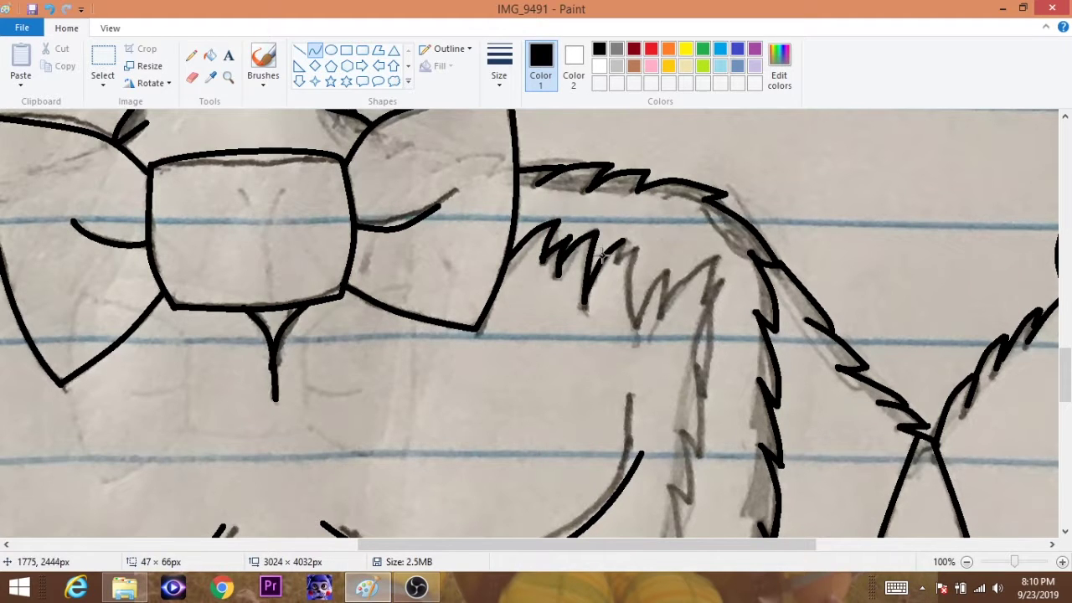
pyautogui.moveTo(637, 318); pyautogui.dragTo(670, 268)
pyautogui.click(661, 311)
pyautogui.moveTo(663, 310); pyautogui.dragTo(718, 257)
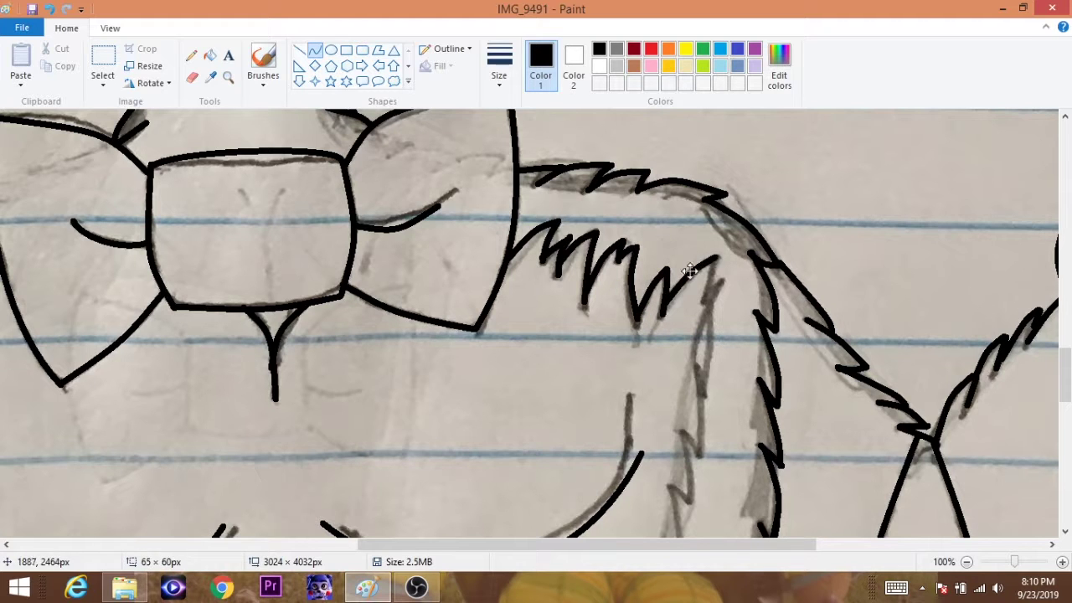
pyautogui.moveTo(706, 299); pyautogui.dragTo(725, 273)
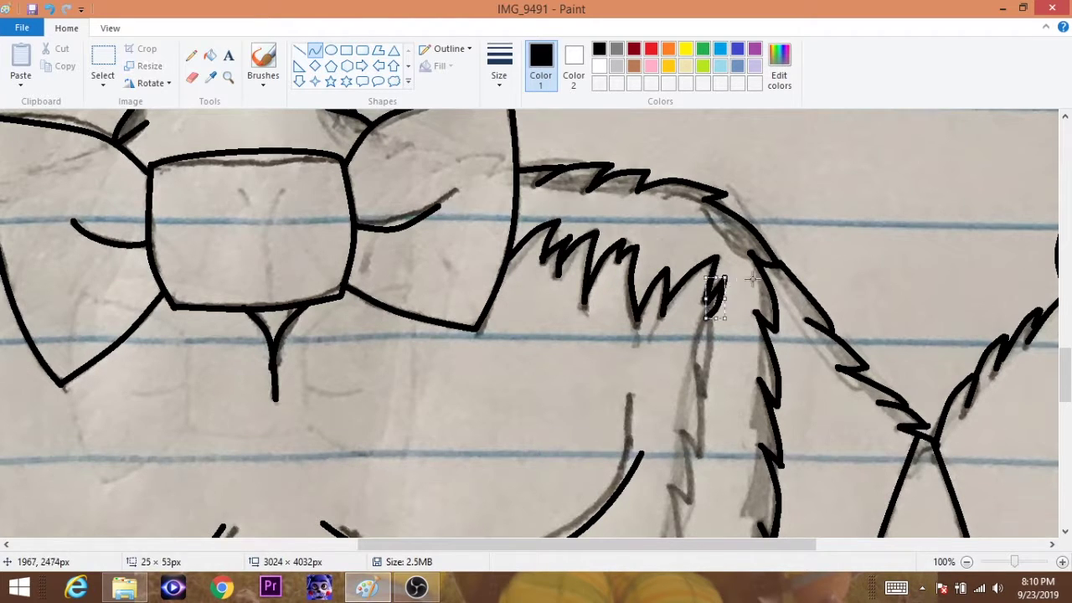
# - Trace the torso's right inner fur edge from the chest fur down past the right chest curve
pyautogui.scroll(-2, 706, 251)
pyautogui.moveTo(706, 216); pyautogui.dragTo(699, 350)
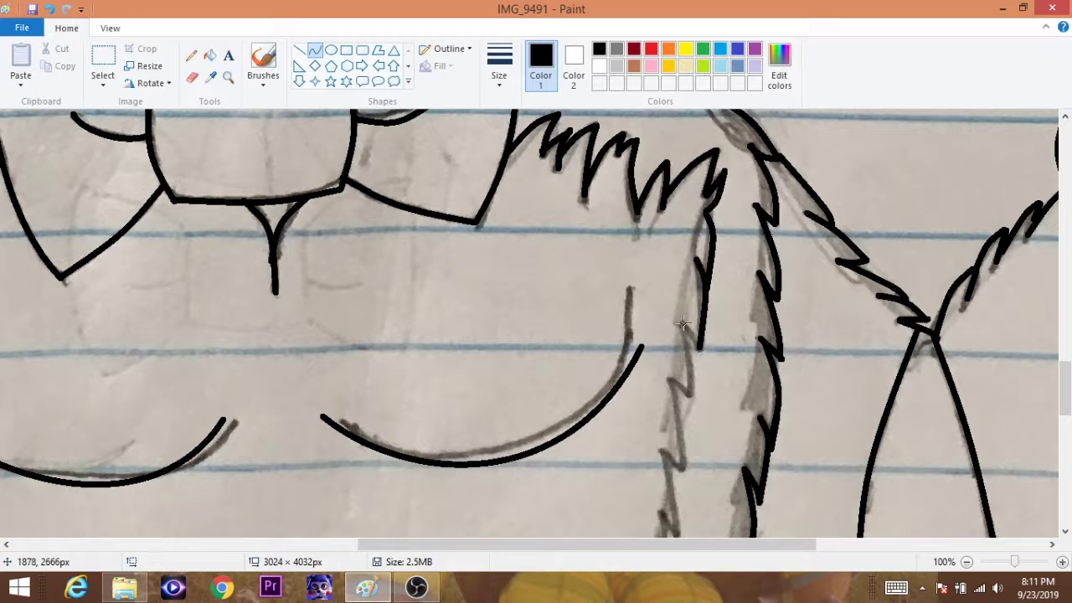
pyautogui.scroll(-2, 724, 298)
pyautogui.moveTo(687, 215); pyautogui.dragTo(688, 289)
pyautogui.scroll(-2, 687, 286)
pyautogui.moveTo(680, 160); pyautogui.dragTo(670, 261)
pyautogui.moveTo(675, 209); pyautogui.dragTo(661, 251)
# - Continue the torso's right inner fur edge alongside the upper button toward the first side stripe
pyautogui.scroll(-2, 661, 130)
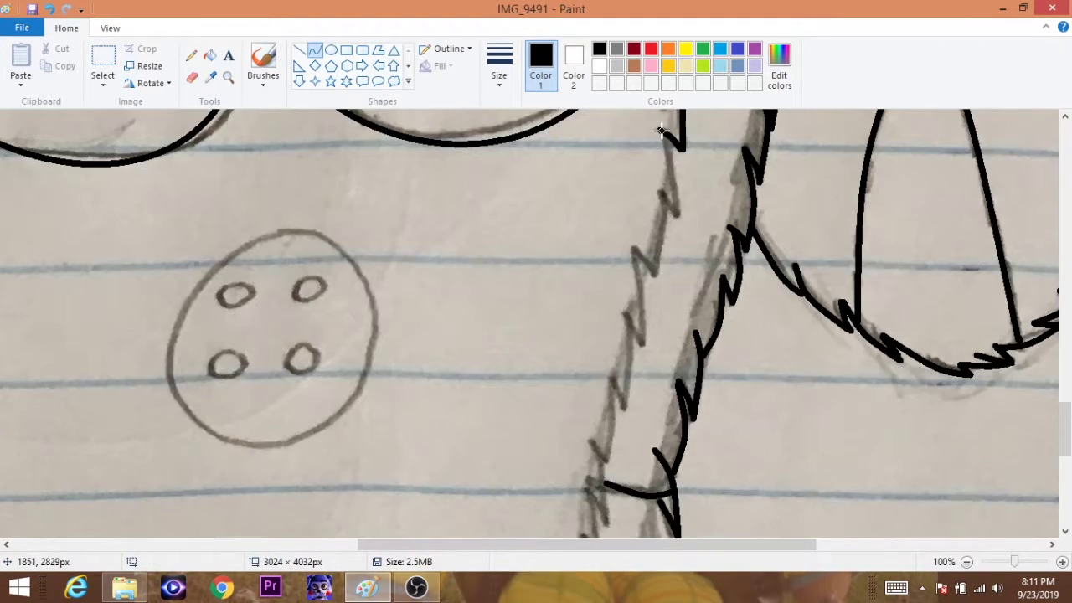
pyautogui.moveTo(662, 130)
pyautogui.mouseDown()
pyautogui.moveTo(675, 216)
pyautogui.moveTo(652, 274)
pyautogui.mouseUp()
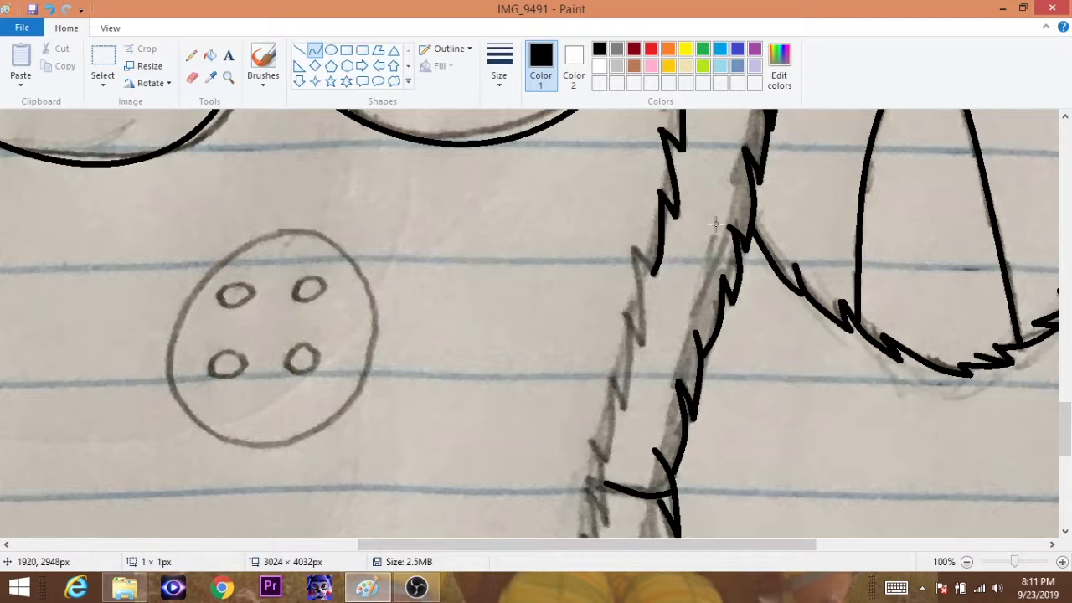
pyautogui.scroll(-2, 644, 215)
pyautogui.moveTo(634, 141)
pyautogui.mouseDown()
pyautogui.moveTo(642, 233)
pyautogui.moveTo(647, 221)
pyautogui.moveTo(624, 300)
pyautogui.mouseUp()
pyautogui.click(633, 262)
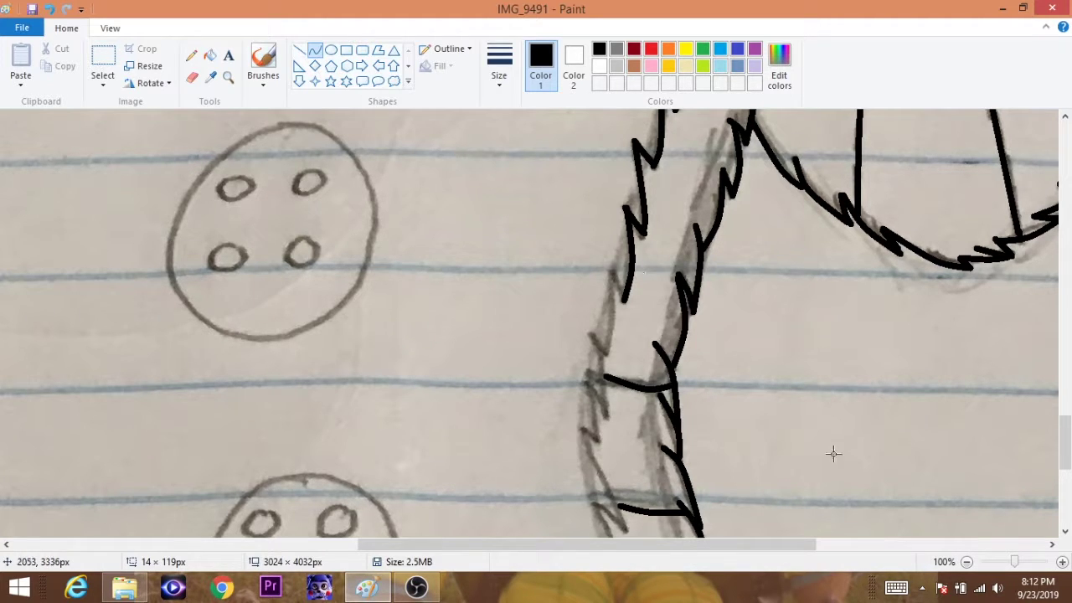
pyautogui.moveTo(637, 315); pyautogui.dragTo(615, 327)
# - Trace the torso's right inner fur edge past the side stripes down toward the bottom hem line
pyautogui.scroll(-3, 599, 192)
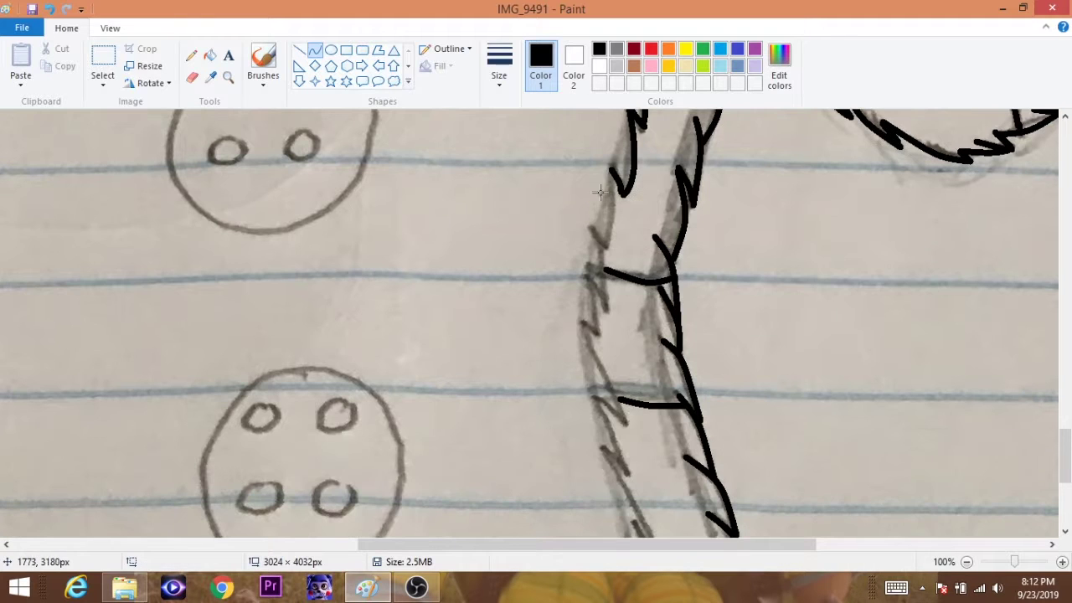
pyautogui.moveTo(612, 180)
pyautogui.mouseDown()
pyautogui.moveTo(608, 193)
pyautogui.moveTo(589, 167)
pyautogui.moveTo(625, 299)
pyautogui.moveTo(611, 356)
pyautogui.moveTo(650, 439)
pyautogui.mouseUp()
pyautogui.scroll(-3, 608, 193)
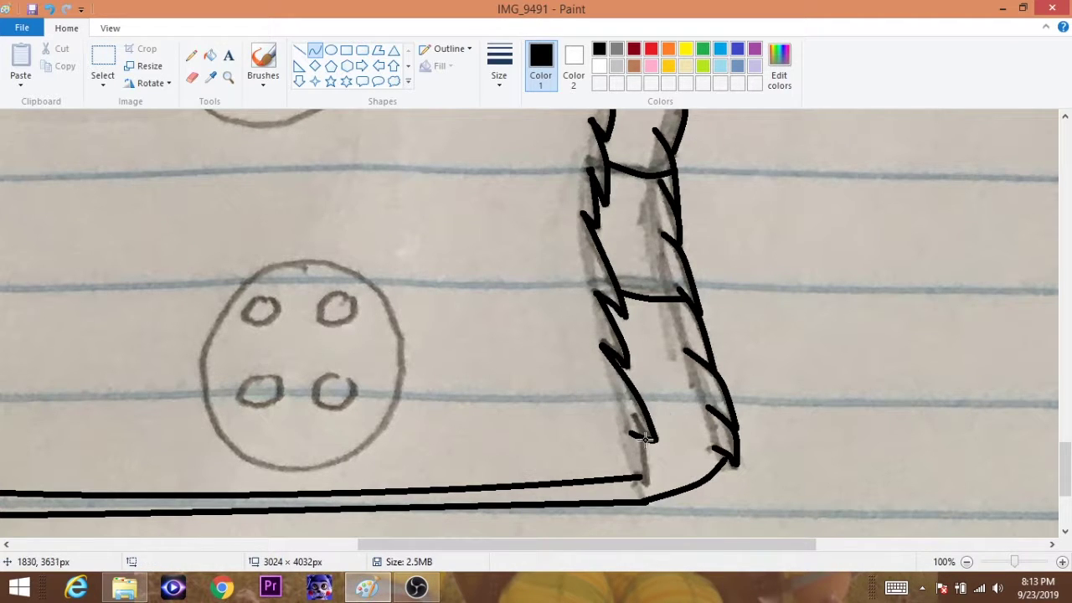
pyautogui.scroll(-2, 988, 430)
pyautogui.scroll(10, 988, 431)
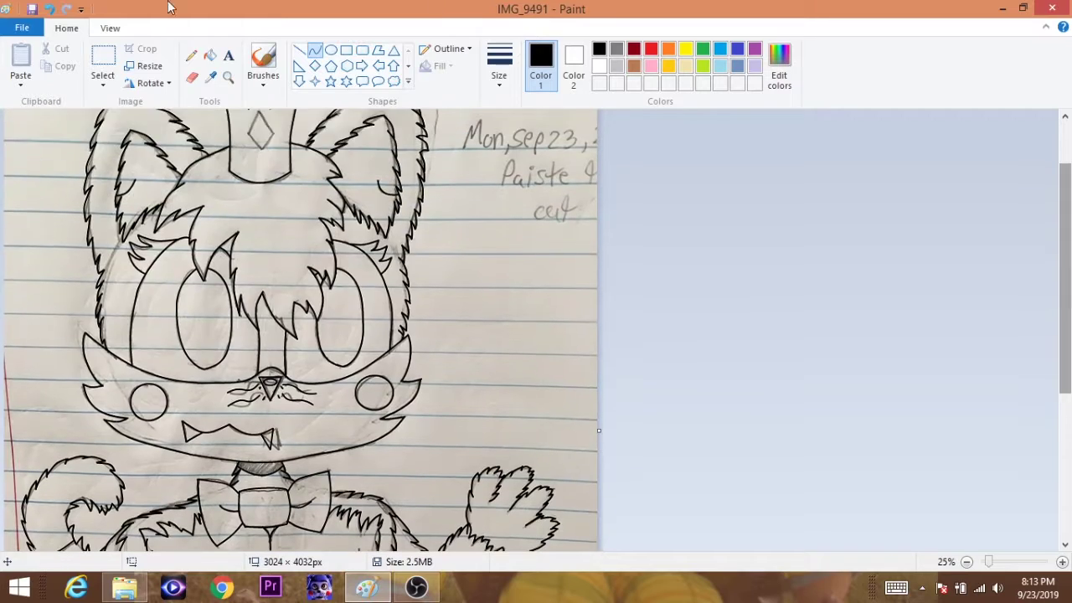
# - Fill the outer fur of the left ear with the light rose palette color
pyautogui.click(416, 586)
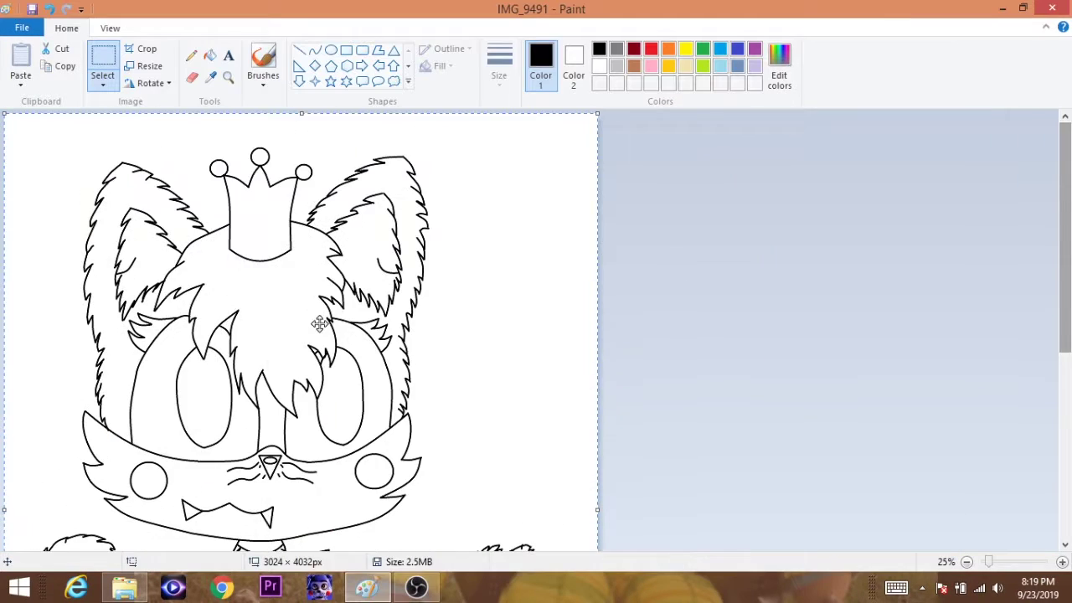
pyautogui.scroll(-3, 218, 231)
pyautogui.click(651, 65)
pyautogui.click(209, 56)
pyautogui.scroll(3, 153, 260)
pyautogui.click(152, 260)
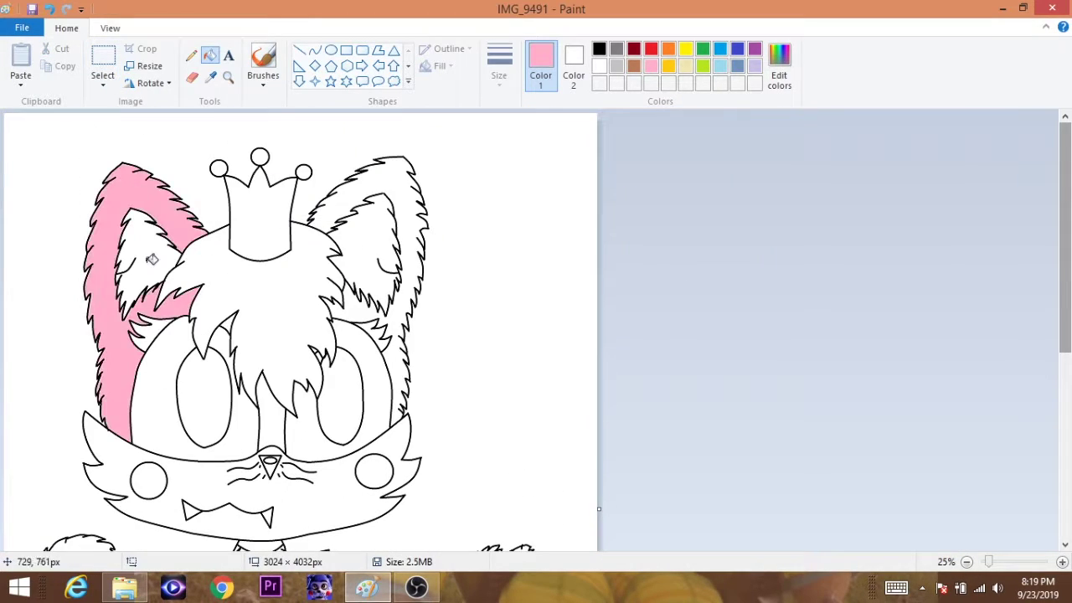
# - Recolor the left ear's outer fur with a custom deeper pink, and try the same fill on the right ear
pyautogui.click(792, 75)
pyautogui.click(388, 397)
pyautogui.click(117, 251)
pyautogui.click(365, 183)
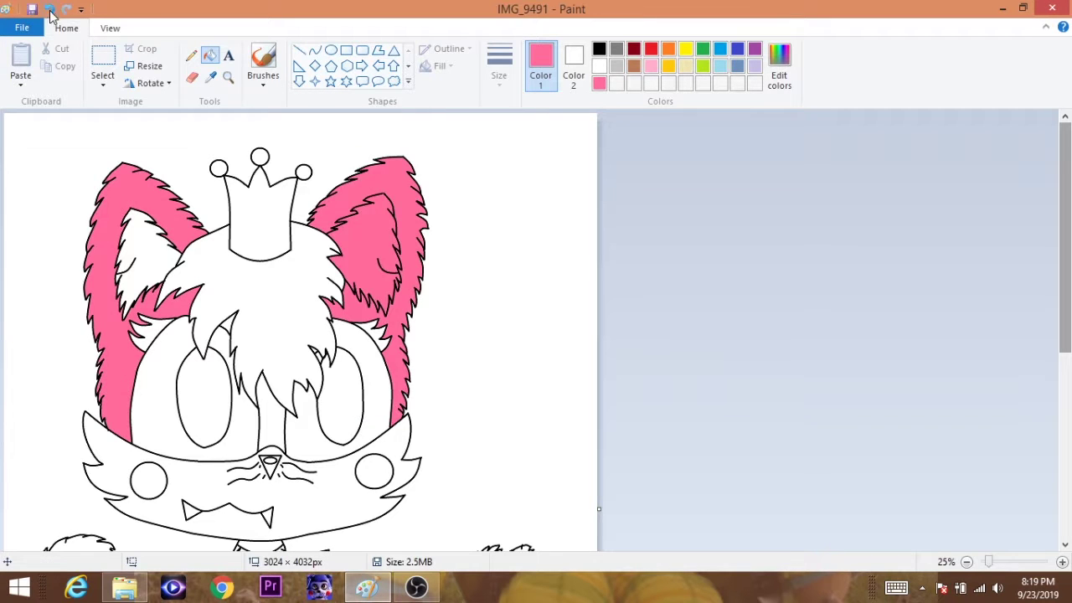
pyautogui.click(49, 8)
# - Close the gap in the right ear's outline with black brushwork and fill its outer fur with the custom pink
pyautogui.click(228, 76)
pyautogui.click(353, 234)
pyautogui.click(263, 58)
pyautogui.click(598, 49)
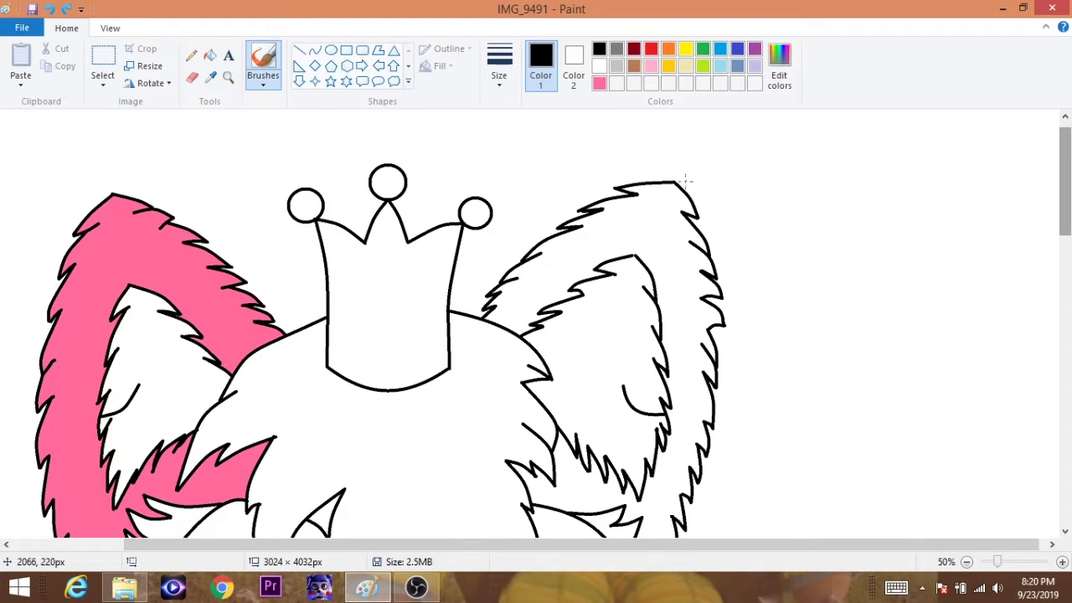
pyautogui.click(598, 83)
pyautogui.click(209, 56)
pyautogui.click(644, 221)
# - Fill both inner ears and the whole muzzle with light yellow
pyautogui.scroll(-3, 644, 220)
pyautogui.click(685, 66)
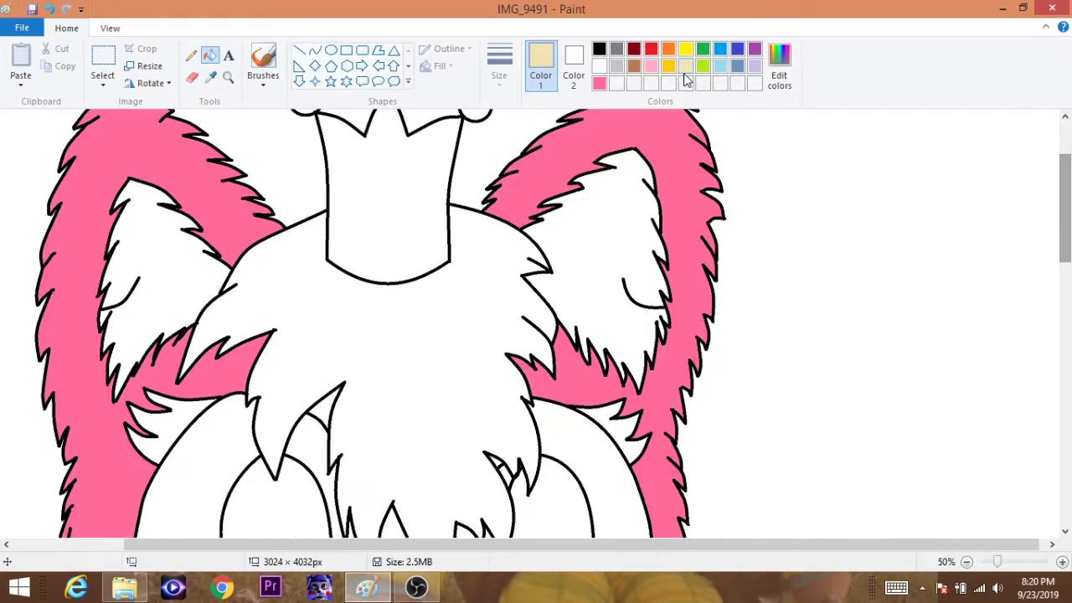
pyautogui.scroll(-7, 209, 256)
pyautogui.click(243, 264)
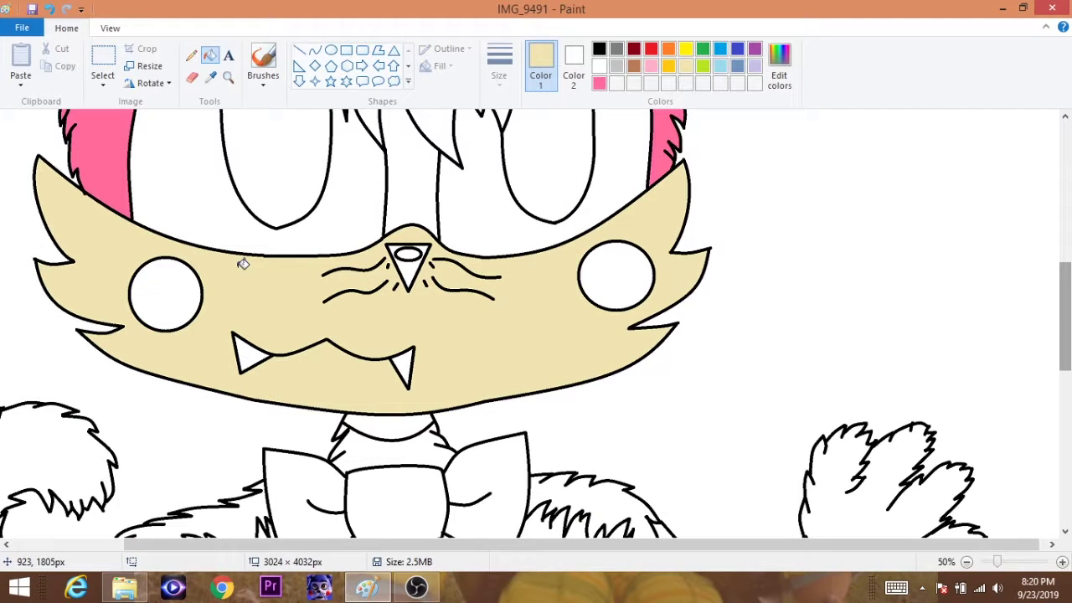
# - Fill both cheek circles with red, using a darker custom red shade
pyautogui.click(651, 48)
pyautogui.click(165, 293)
pyautogui.click(615, 275)
pyautogui.click(779, 67)
pyautogui.click(390, 397)
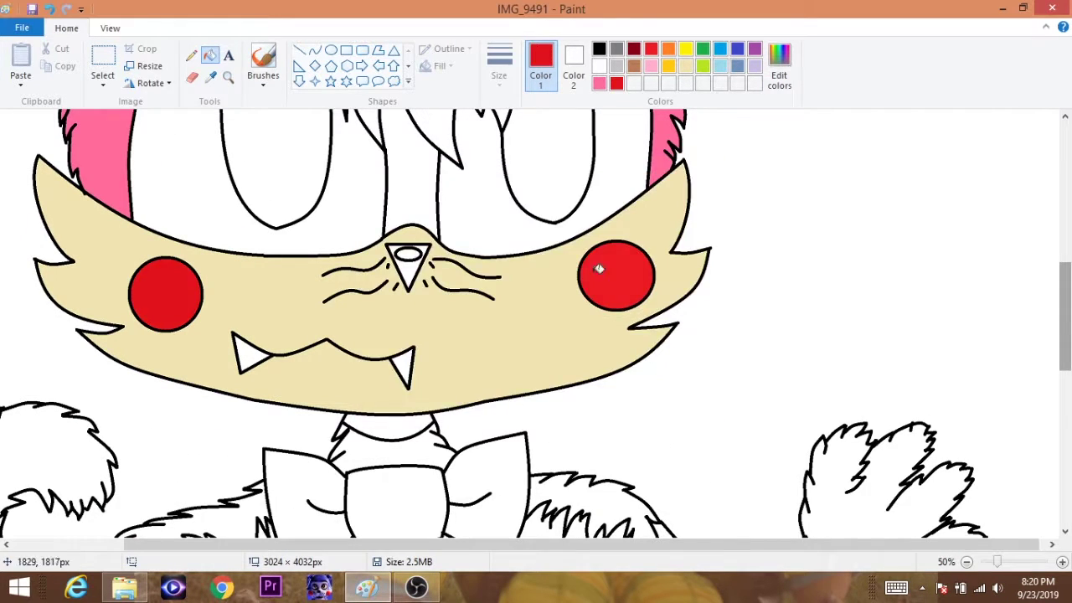
# - Fill the bow tie's two wings and center knot with the darker custom red
pyautogui.scroll(-5, 473, 286)
pyautogui.click(302, 301)
pyautogui.click(394, 289)
pyautogui.click(473, 286)
# - Fill the nose triangle with black and both irises with turquoise blue
pyautogui.scroll(4, 474, 287)
pyautogui.click(599, 48)
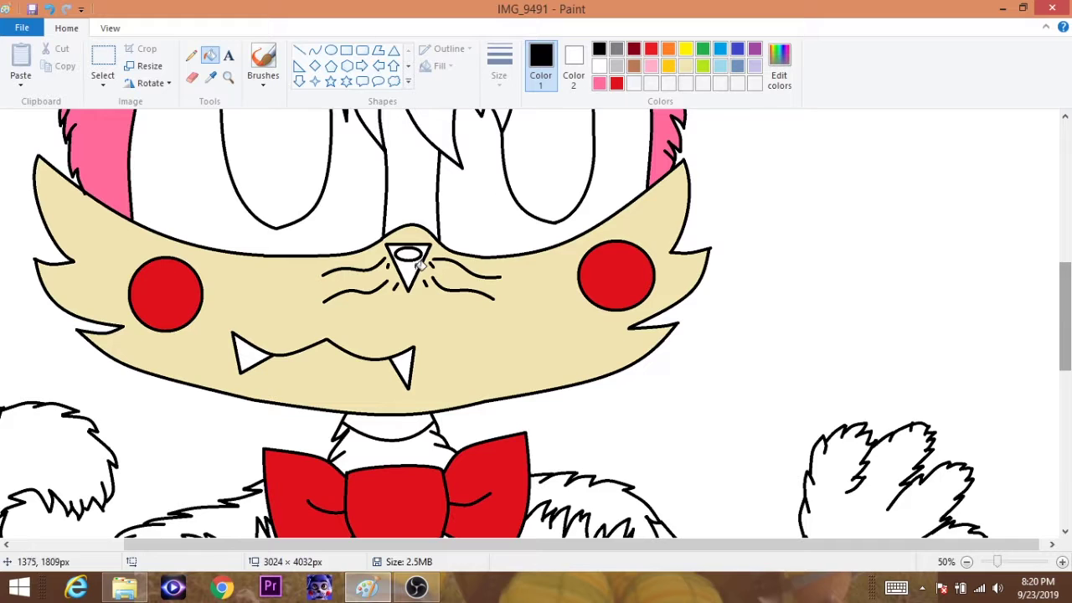
pyautogui.click(411, 268)
pyautogui.scroll(4, 509, 223)
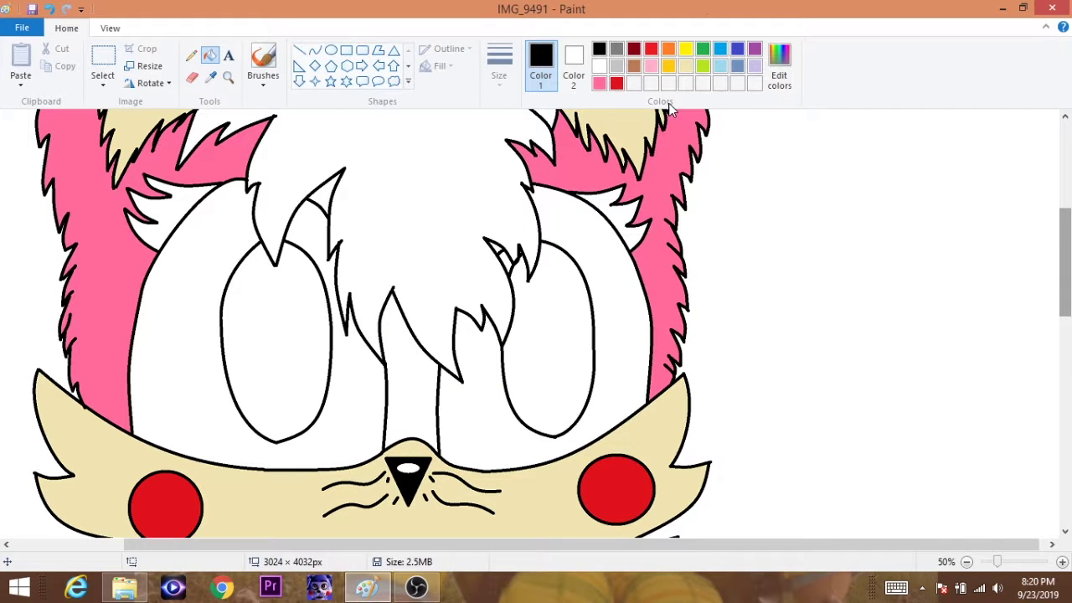
pyautogui.click(720, 49)
pyautogui.click(270, 337)
pyautogui.click(548, 352)
# - Fill the hair with a custom vivid pink and the eyelashes with black
pyautogui.scroll(2, 548, 352)
pyautogui.click(599, 83)
pyautogui.click(779, 67)
pyautogui.click(390, 397)
pyautogui.click(343, 251)
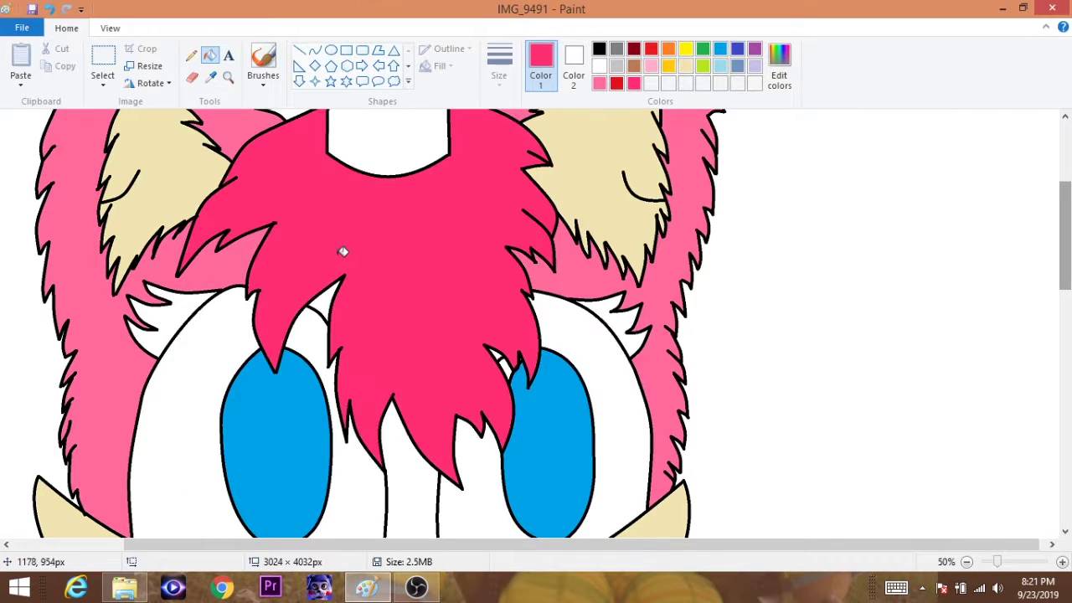
pyautogui.click(599, 49)
pyautogui.click(225, 283)
# - Fill the crown with yellow and the three balls on its points with red
pyautogui.scroll(4, 444, 223)
pyautogui.click(685, 48)
pyautogui.click(393, 277)
pyautogui.click(617, 83)
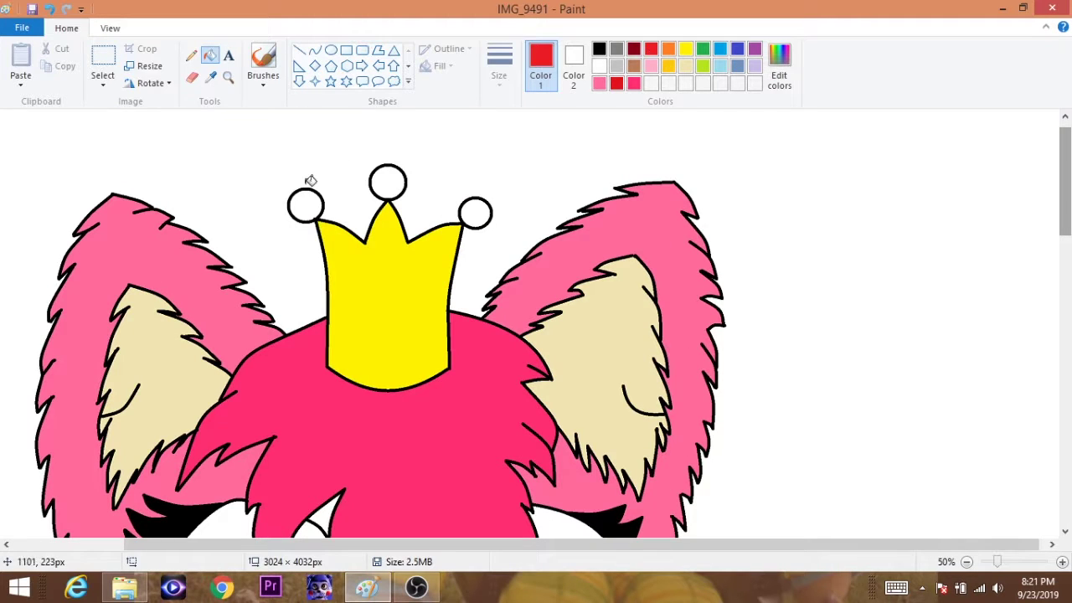
pyautogui.click(307, 204)
pyautogui.click(388, 183)
pyautogui.click(477, 212)
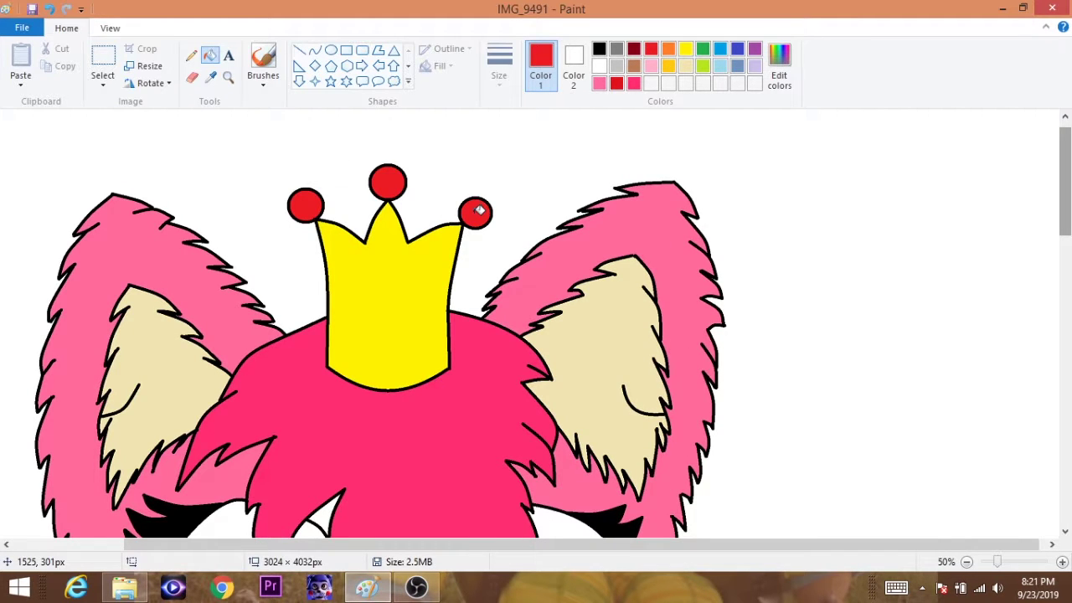
# - Draw a turquoise diamond in the middle of the crown and fill it with the same color
pyautogui.click(315, 65)
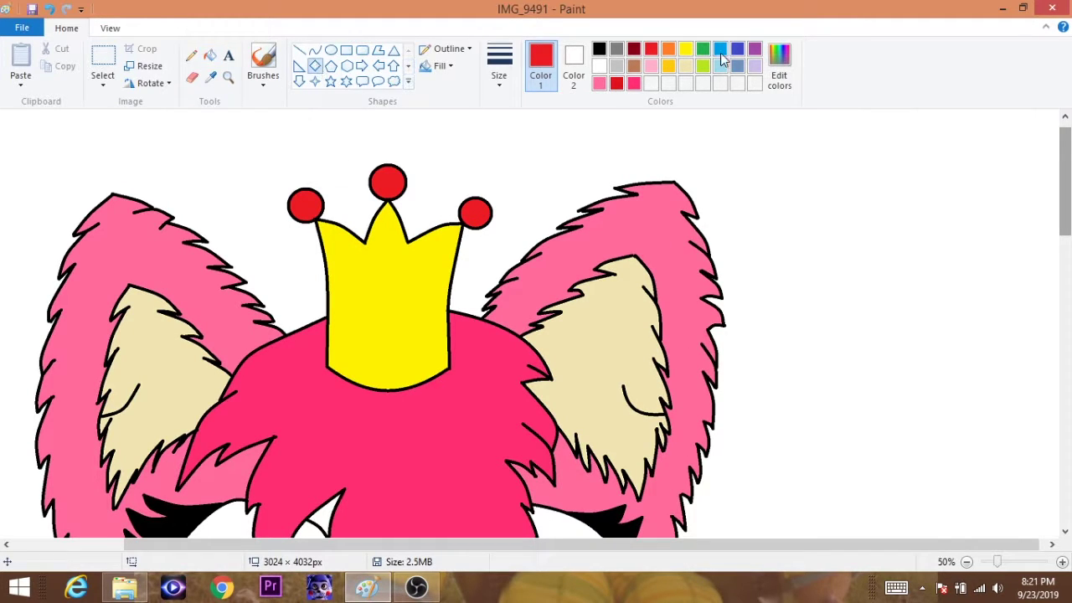
pyautogui.click(722, 52)
pyautogui.moveTo(417, 250)
pyautogui.mouseDown()
pyautogui.moveTo(351, 328)
pyautogui.moveTo(357, 322)
pyautogui.mouseUp()
pyautogui.click(209, 54)
pyautogui.click(402, 278)
# - Recolor the crown's diamond with the custom red
pyautogui.scroll(-3, 414, 159)
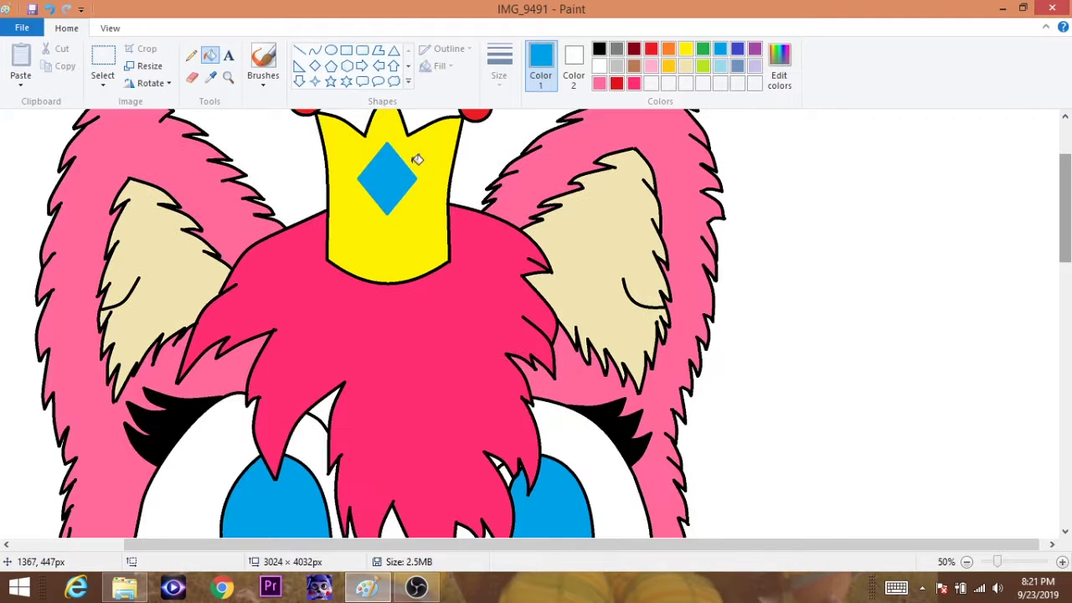
pyautogui.click(616, 83)
pyautogui.click(394, 168)
# - Fill the neck area under the chin with black and the neck fur below it with the custom pink
pyautogui.scroll(-8, 407, 142)
pyautogui.click(599, 48)
pyautogui.click(379, 209)
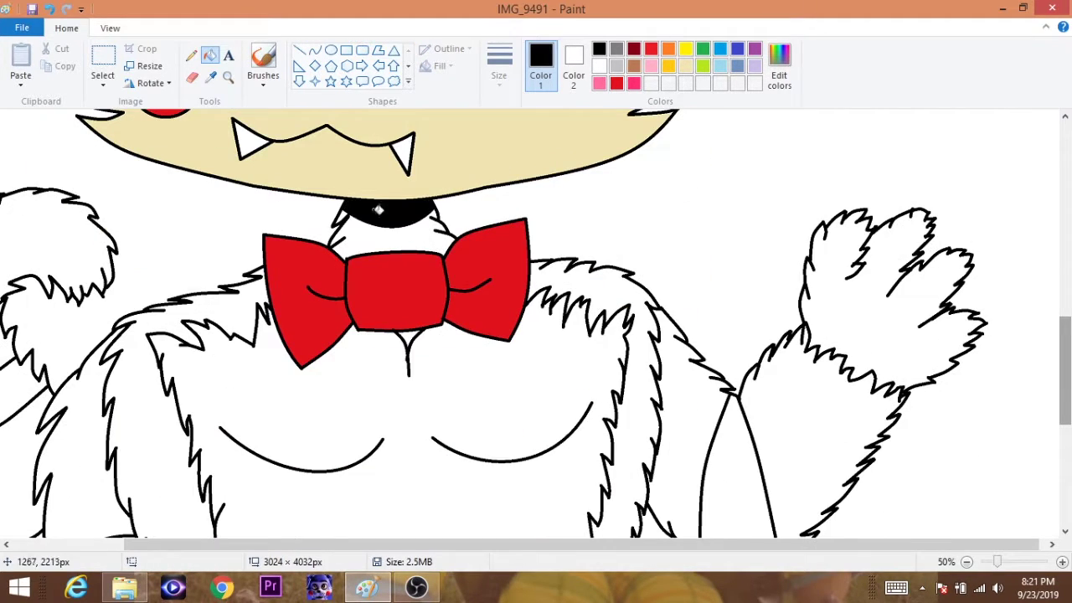
pyautogui.click(599, 82)
pyautogui.click(411, 235)
# - Fill the tail sections, the left arm and the torso's outer fur with the custom pink, leaving the stripes empty
pyautogui.hscroll(-3, 174, 161)
pyautogui.click(126, 251)
pyautogui.scroll(-3, 132, 246)
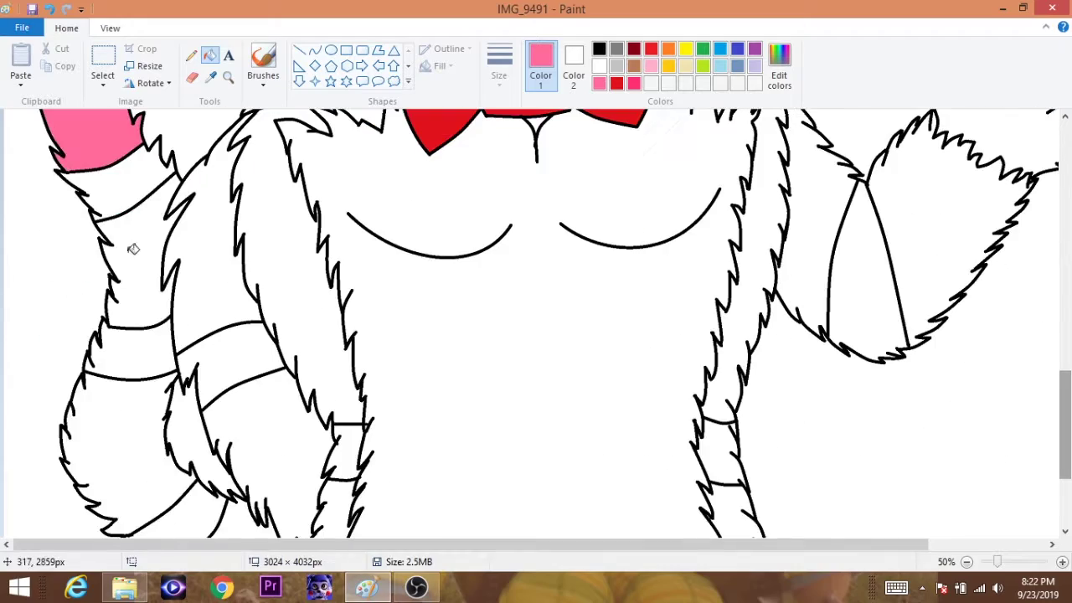
pyautogui.click(142, 251)
pyautogui.click(126, 452)
pyautogui.click(268, 453)
pyautogui.click(210, 234)
# - Fill the raised right arm's upper arm and forearm, and the strip between the eyes, with the custom pink
pyautogui.scroll(-3, 263, 419)
pyautogui.scroll(3, 726, 213)
pyautogui.scroll(1, 725, 213)
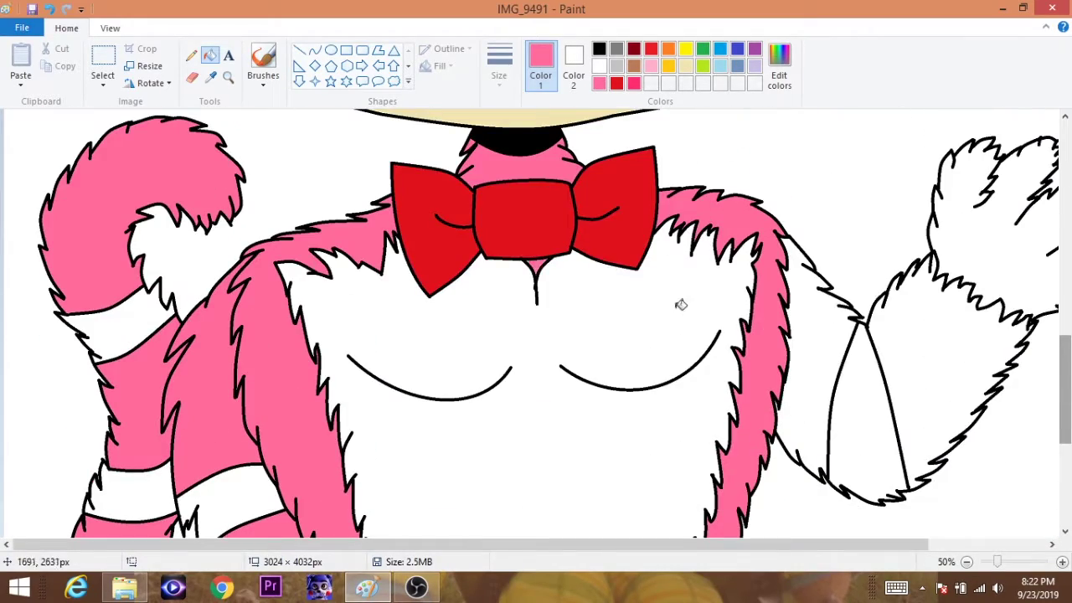
pyautogui.click(817, 335)
pyautogui.click(939, 338)
pyautogui.scroll(5, 558, 332)
pyautogui.click(448, 232)
# - Fill the stripes on the tail, the left arm, both torso sides and the right elbow with black
pyautogui.scroll(-10, 522, 360)
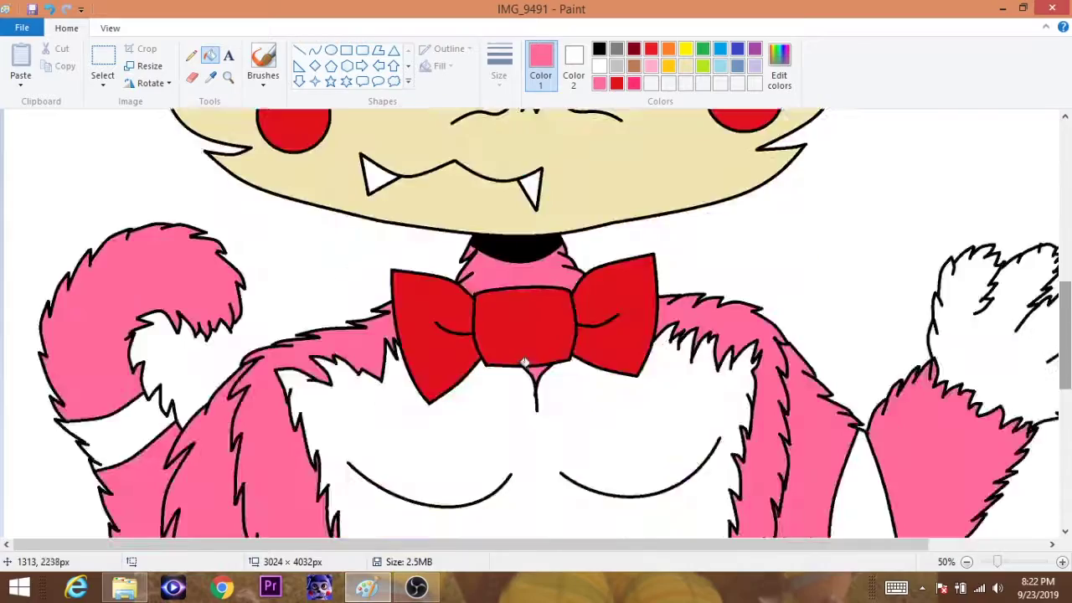
pyautogui.click(599, 48)
pyautogui.click(125, 201)
pyautogui.click(132, 367)
pyautogui.click(192, 519)
pyautogui.click(230, 385)
pyautogui.click(343, 469)
pyautogui.click(720, 469)
pyautogui.click(885, 277)
pyautogui.scroll(5, 741, 301)
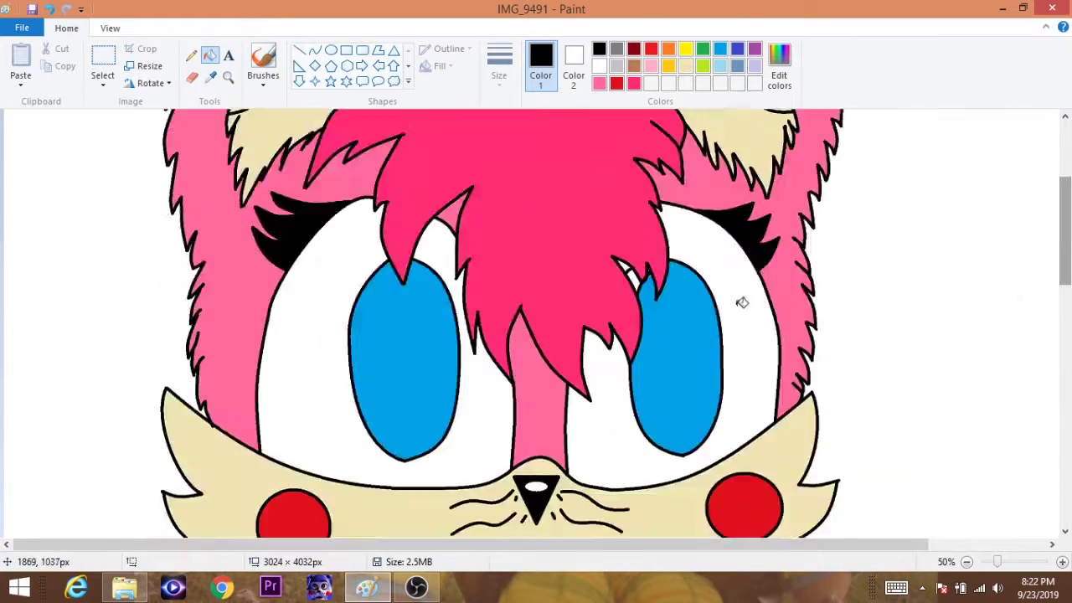
pyautogui.scroll(-5, 952, 512)
pyautogui.click(967, 561)
pyautogui.scroll(3, 1070, 255)
pyautogui.scroll(-2, 1069, 255)
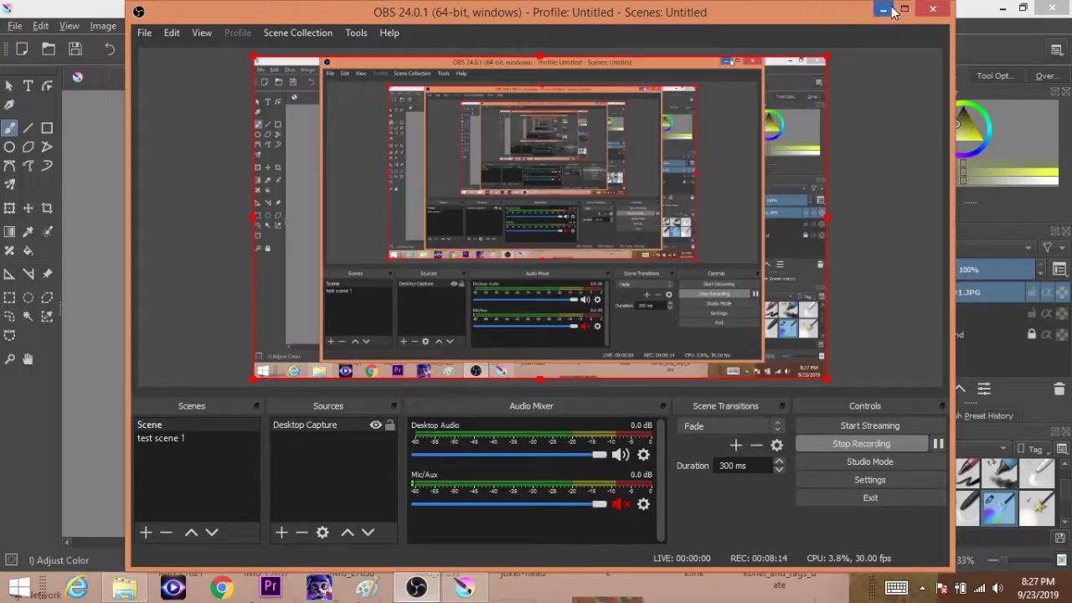
# - Switch to Krita, hide the layers below IMG_9491.JPG and start erasing the white beside the head with Eraser Small
pyautogui.click(884, 10)
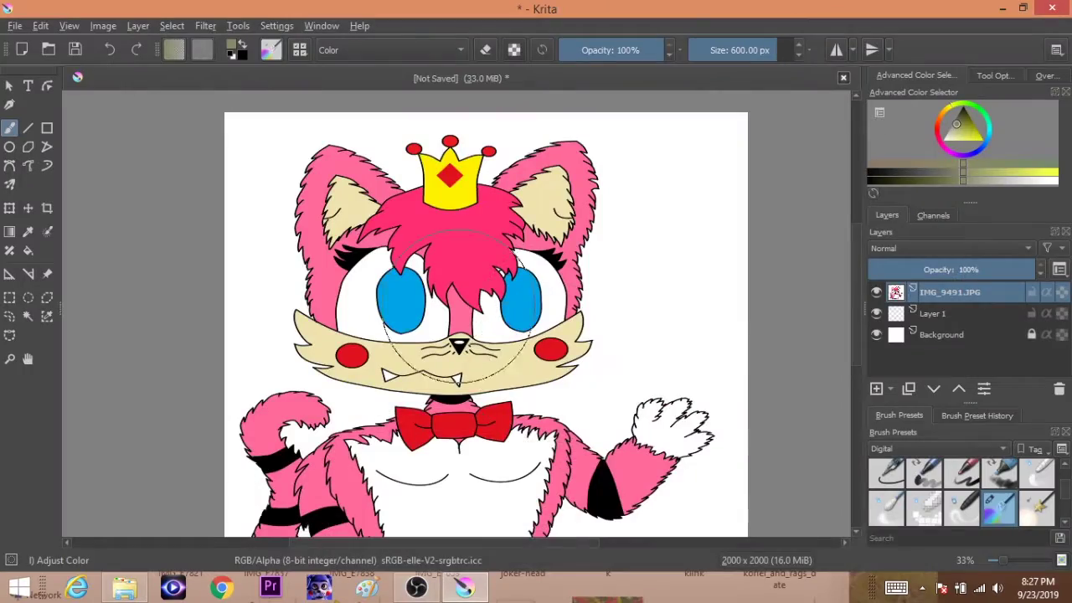
pyautogui.click(886, 477)
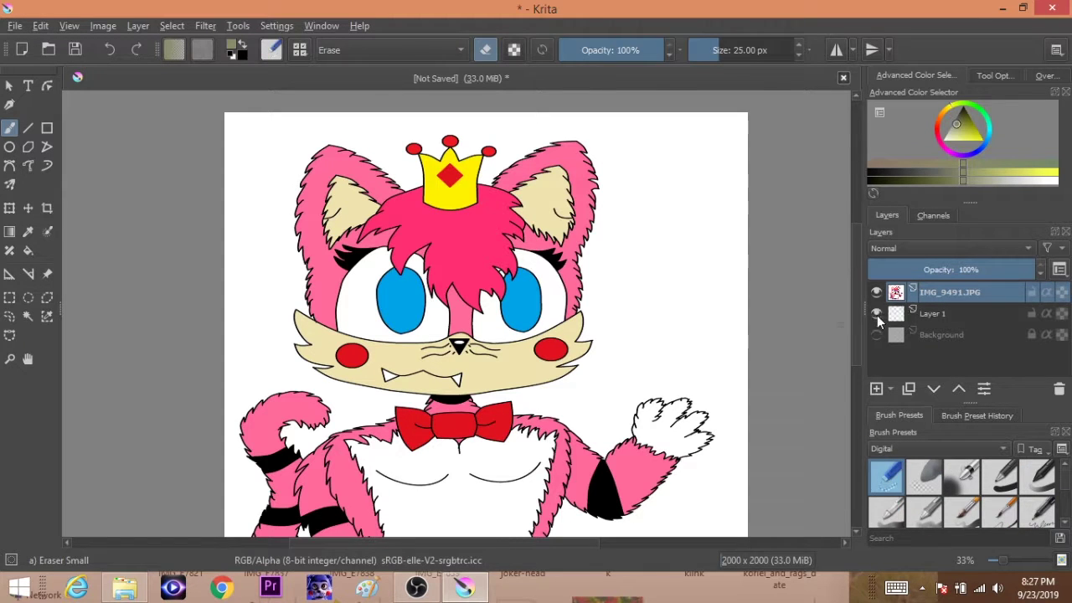
pyautogui.scroll(4, 302, 378)
pyautogui.moveTo(423, 352)
pyautogui.mouseDown()
pyautogui.moveTo(293, 368)
pyautogui.moveTo(503, 412)
pyautogui.moveTo(717, 359)
pyautogui.moveTo(682, 307)
pyautogui.mouseUp()
# - Erase parts of the white background between the head's right side and the raised hand with Eraser Soft
pyautogui.click(923, 477)
pyautogui.scroll(-4, 681, 306)
pyautogui.moveTo(856, 290); pyautogui.dragTo(863, 266)
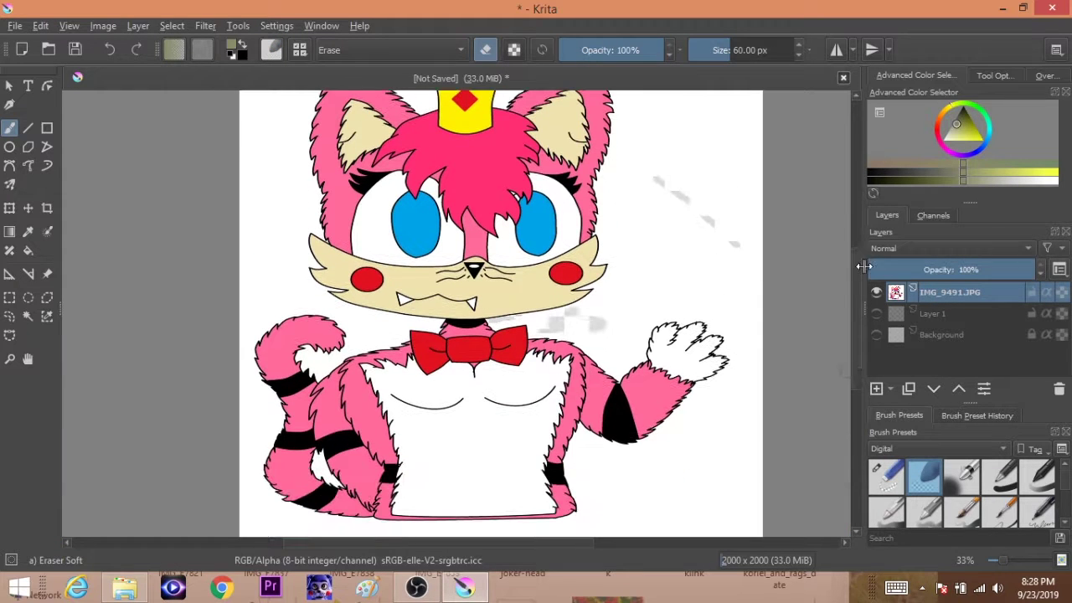
pyautogui.moveTo(614, 305)
pyautogui.mouseDown()
pyautogui.moveTo(623, 239)
pyautogui.moveTo(611, 175)
pyautogui.mouseUp()
pyautogui.scroll(2, 615, 251)
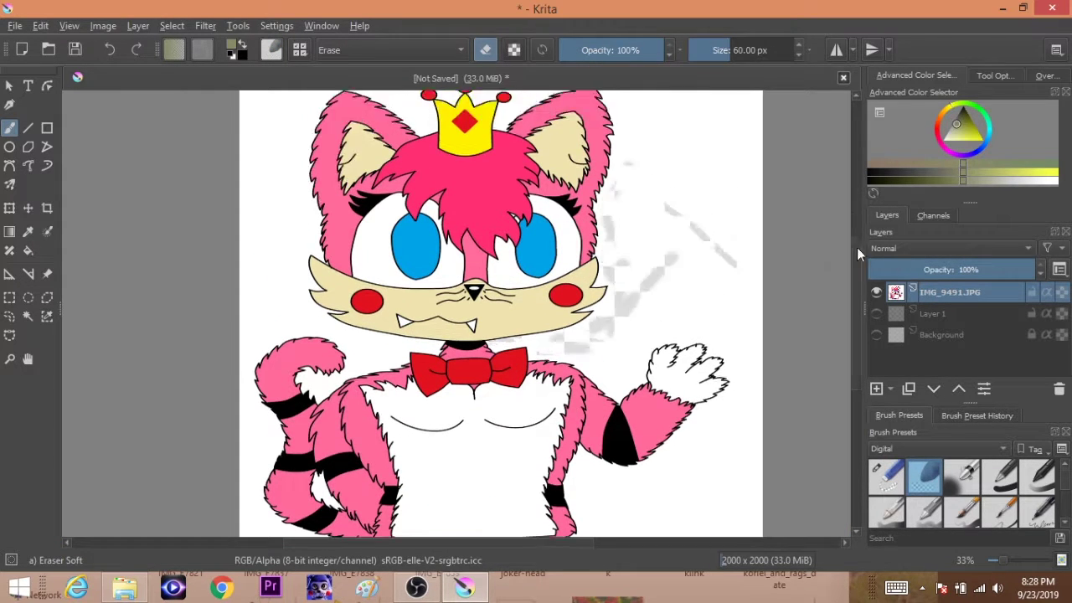
pyautogui.moveTo(617, 341)
pyautogui.mouseDown()
pyautogui.moveTo(541, 430)
pyautogui.moveTo(641, 419)
pyautogui.moveTo(665, 376)
pyautogui.moveTo(726, 407)
pyautogui.mouseUp()
pyautogui.rightClick(923, 473)
pyautogui.moveTo(963, 534)
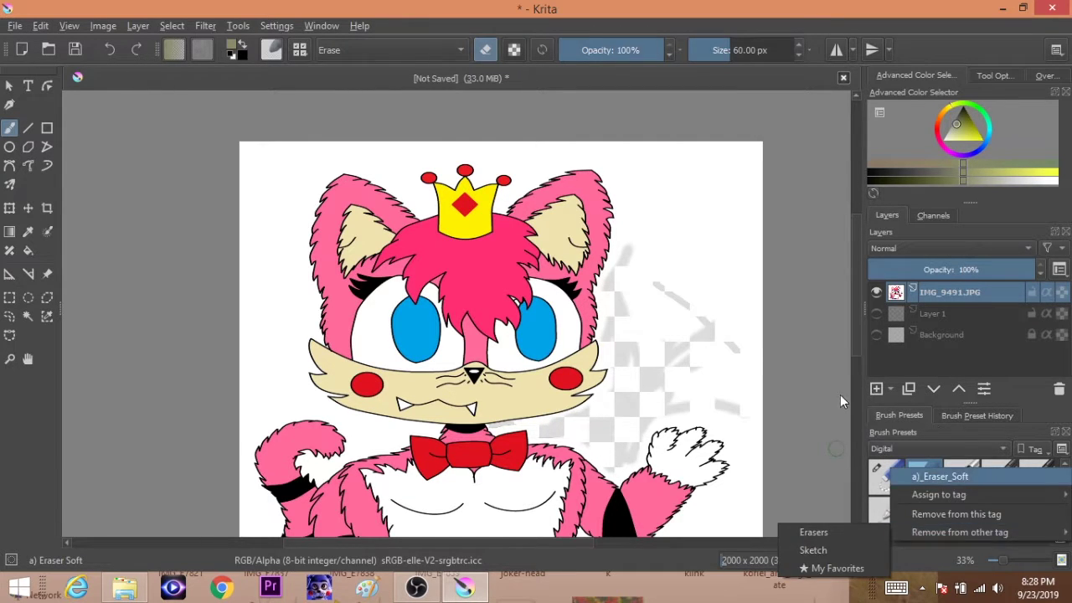
pyautogui.click(1028, 478)
pyautogui.click(983, 389)
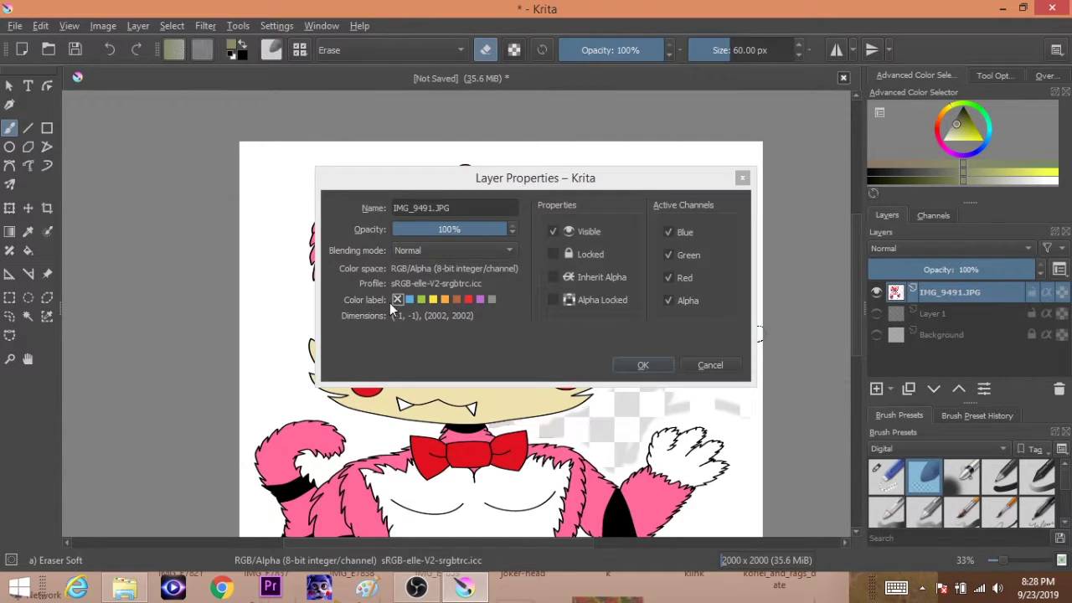
pyautogui.click(684, 365)
pyautogui.rightClick(896, 479)
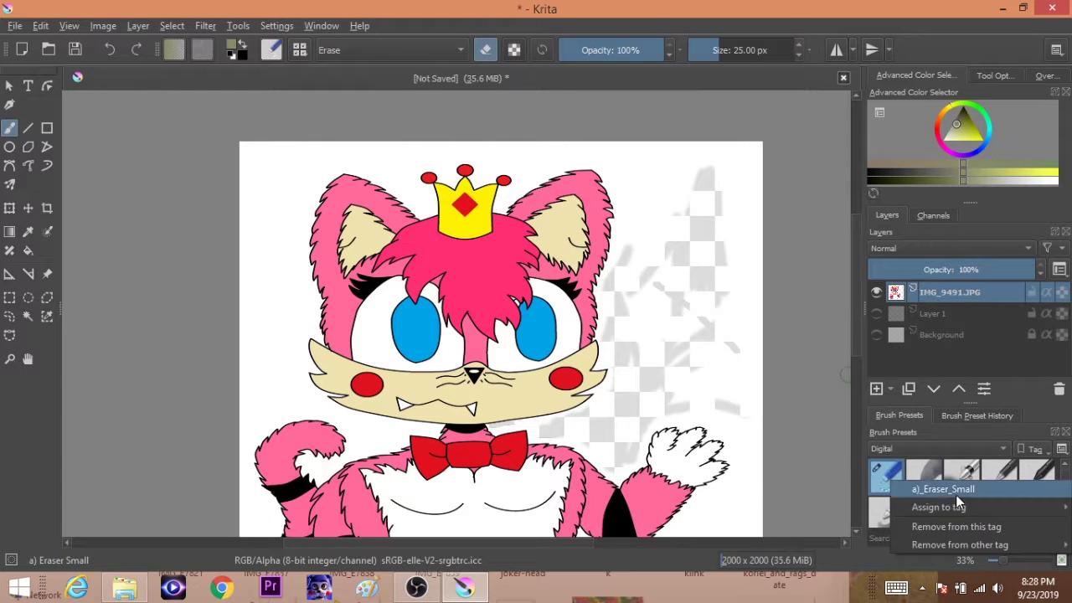
pyautogui.click(854, 438)
# - Erase the white background in the canvas's upper-right area beside the right ear with Eraser Soft
pyautogui.press('/')
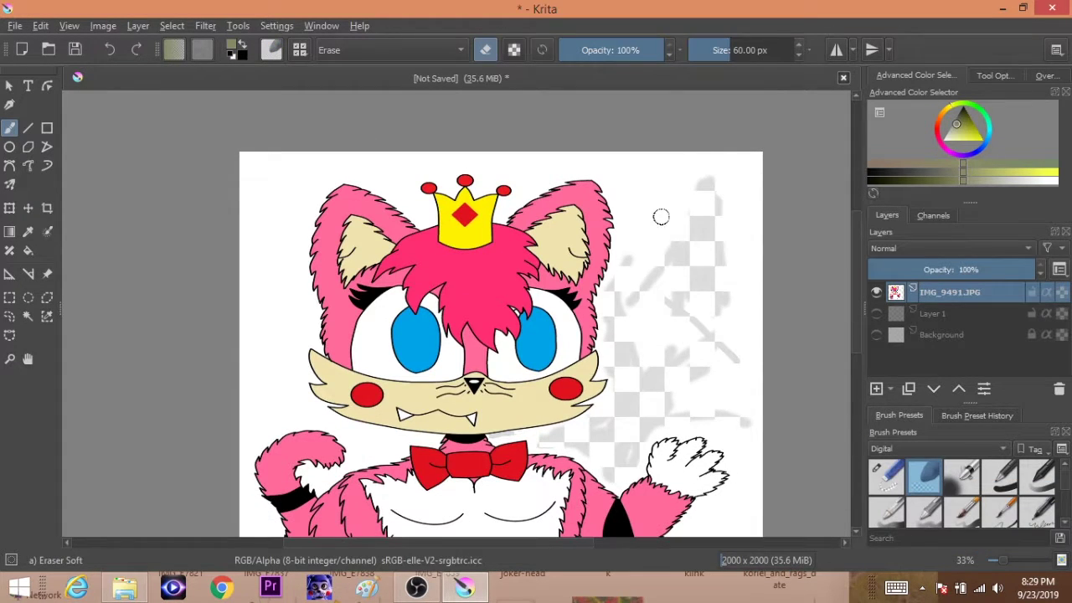
pyautogui.moveTo(661, 217)
pyautogui.mouseDown()
pyautogui.moveTo(734, 285)
pyautogui.moveTo(754, 179)
pyautogui.mouseUp()
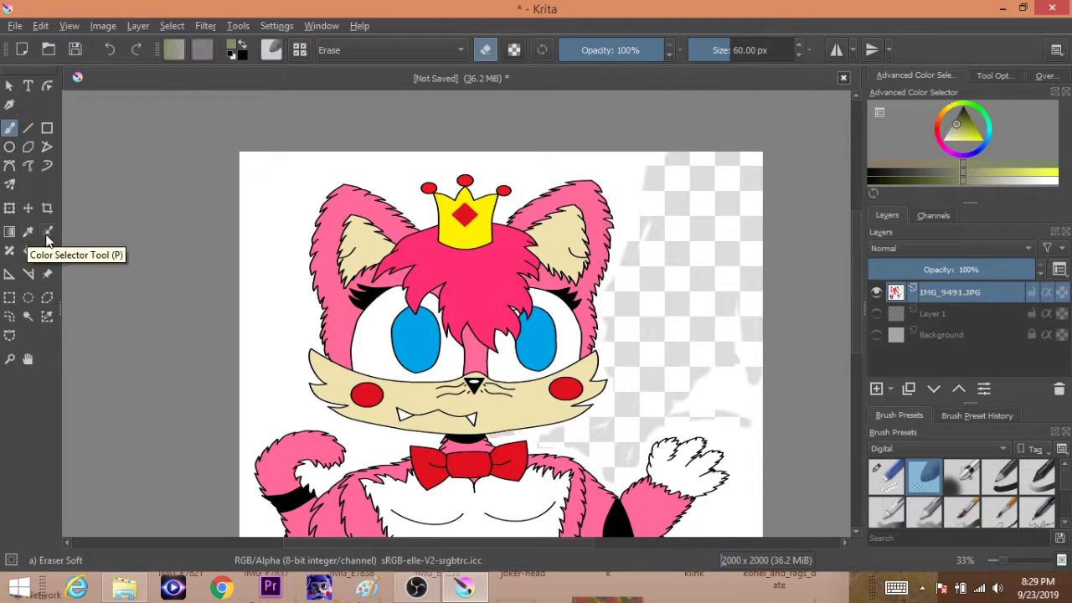
pyautogui.click(41, 26)
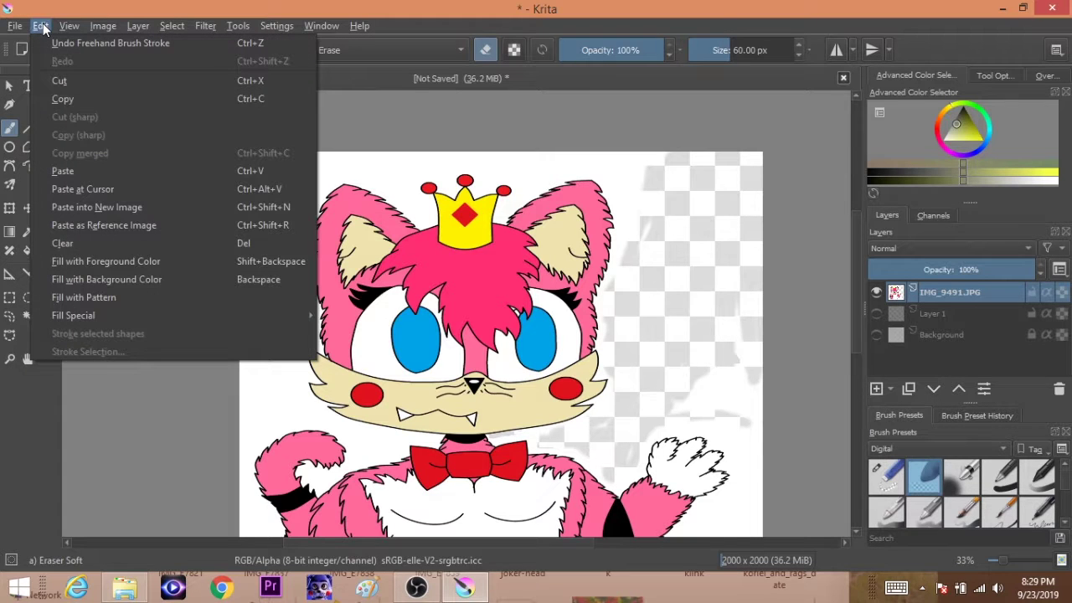
pyautogui.moveTo(291, 26)
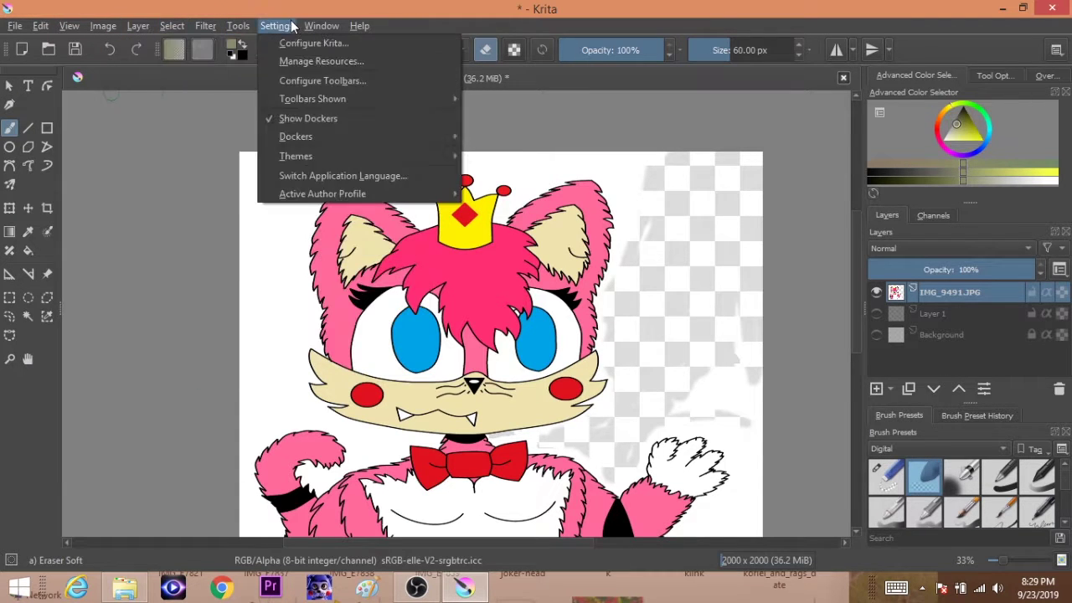
pyautogui.click(969, 512)
pyautogui.scroll(-1, 963, 503)
pyautogui.click(962, 509)
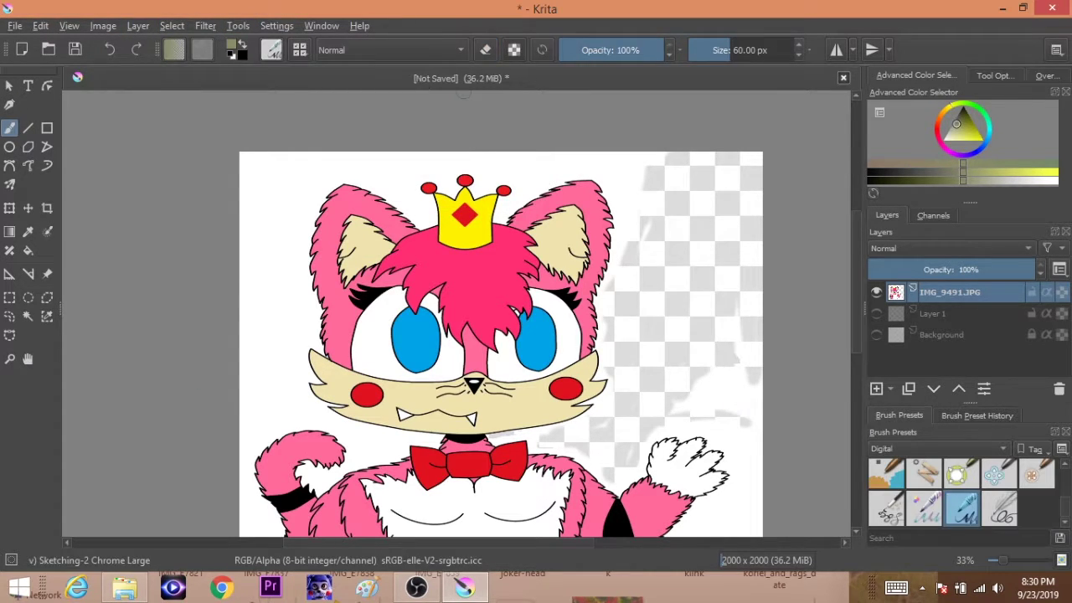
pyautogui.scroll(1, 963, 494)
pyautogui.click(924, 476)
pyautogui.rightClick(889, 474)
pyautogui.press('Escape')
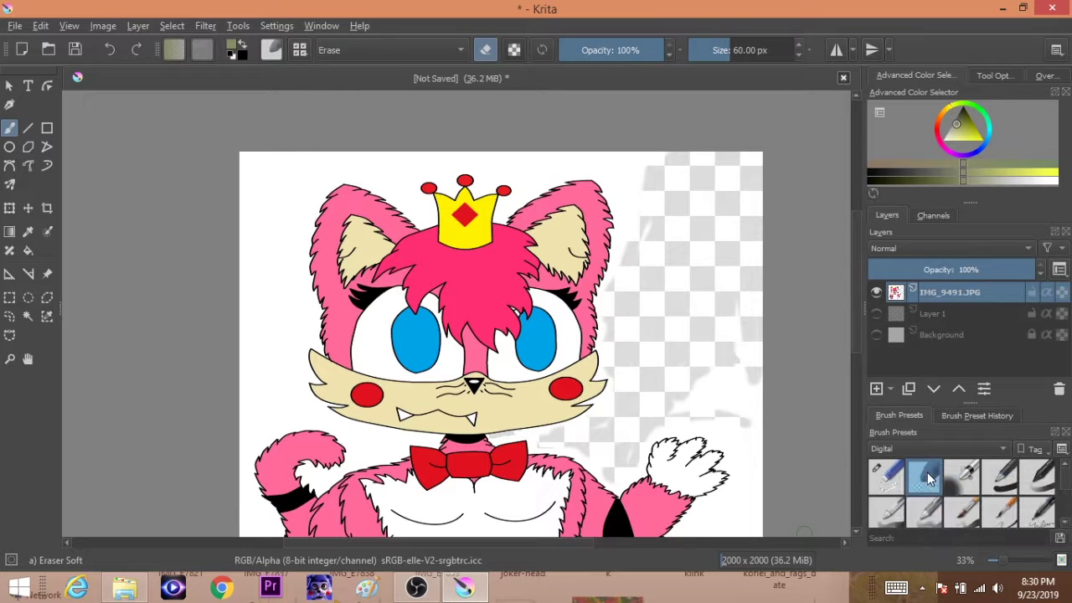
# - Set the brush smoothing for the freehand eraser to Stabilizer
pyautogui.click(994, 74)
pyautogui.click(1003, 115)
pyautogui.click(1026, 139)
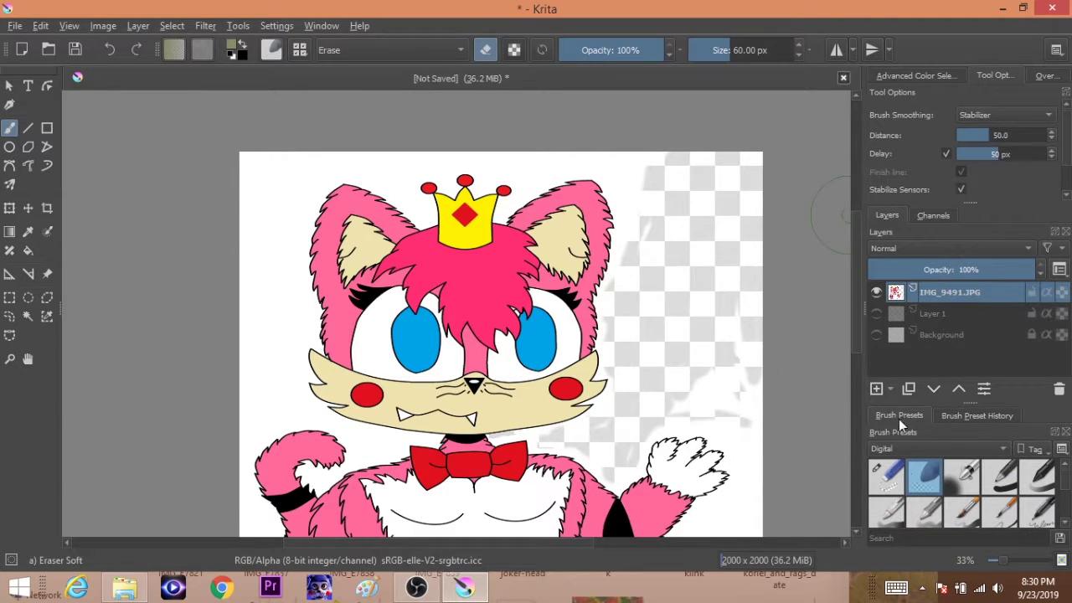
pyautogui.click(915, 74)
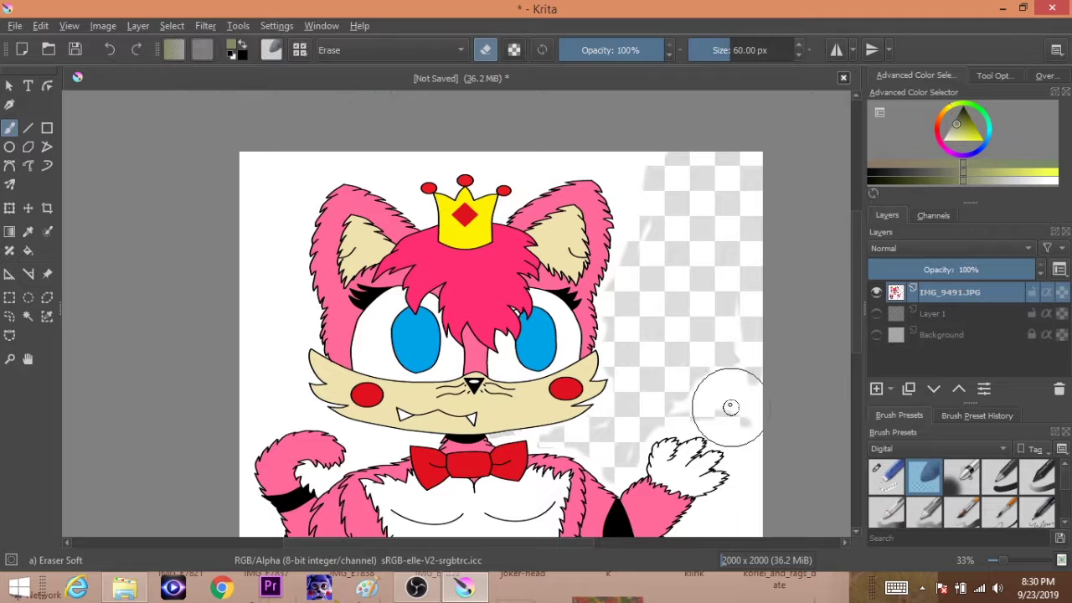
# - Undo the most recent Eraser Soft strokes in the upper-right background beside the right ear
pyautogui.hotkey('ctrl', 'z')
pyautogui.hotkey('ctrl', 'z')
pyautogui.hotkey('ctrl', 'z')
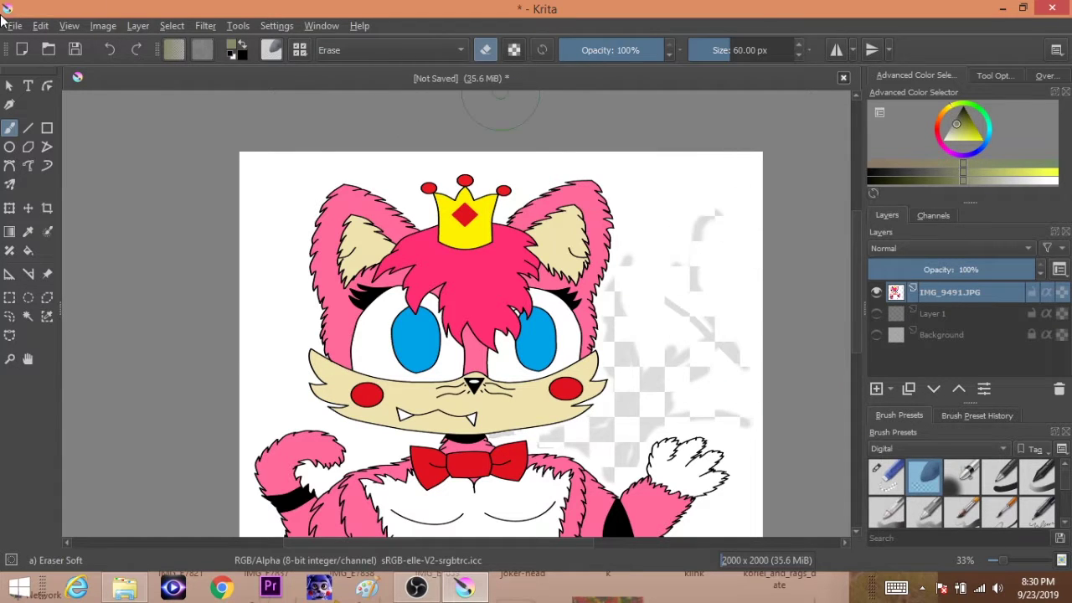
pyautogui.hotkey('ctrl', 'shift', 'z')
pyautogui.hotkey('ctrl', 'shift', 'z')
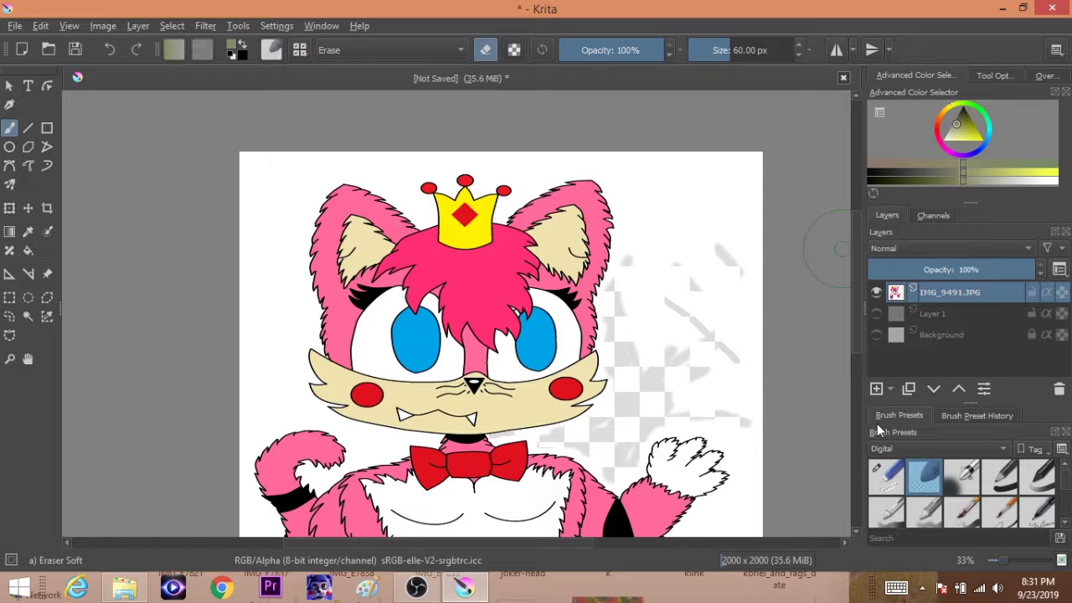
# - Switch to Eraser Small at 409.93 px and erase the white background between the right ear and the canvas's right side
pyautogui.click(887, 477)
pyautogui.rightClick(688, 258)
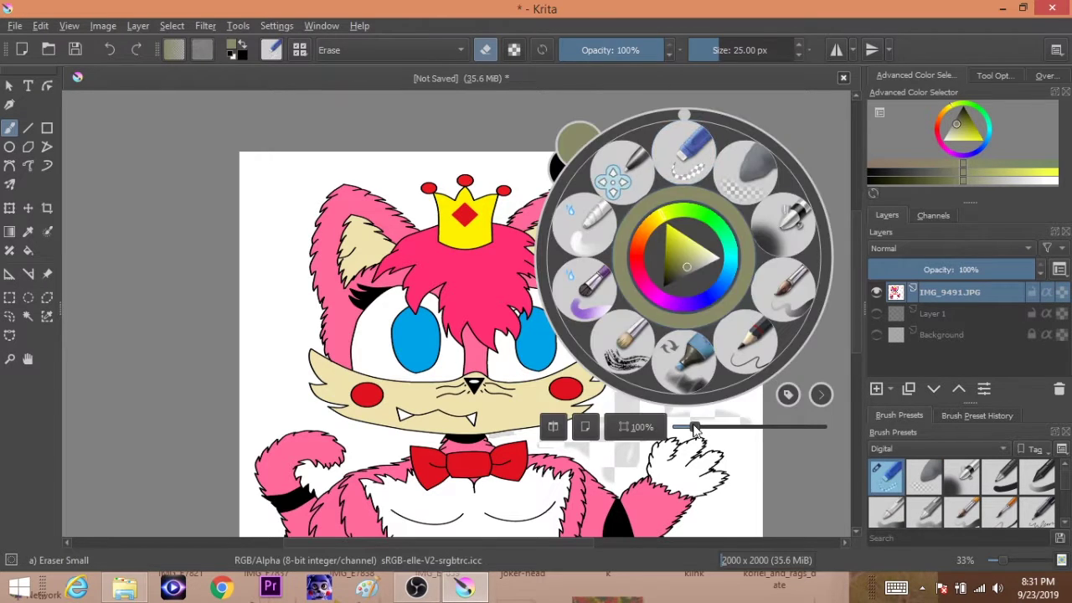
pyautogui.moveTo(694, 427); pyautogui.dragTo(706, 429)
pyautogui.click(820, 393)
pyautogui.moveTo(737, 156); pyautogui.dragTo(783, 156)
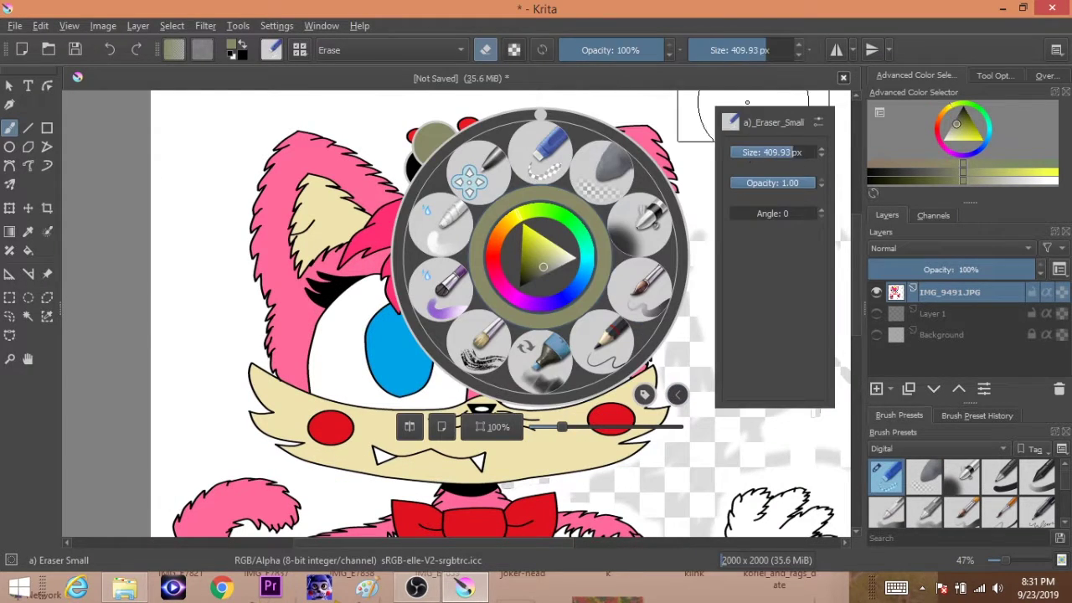
pyautogui.click(746, 317)
pyautogui.scroll(-2, 746, 318)
# - Set Brush Smoothing to None and erase the white background above the crown and on both sides of the head
pyautogui.click(995, 75)
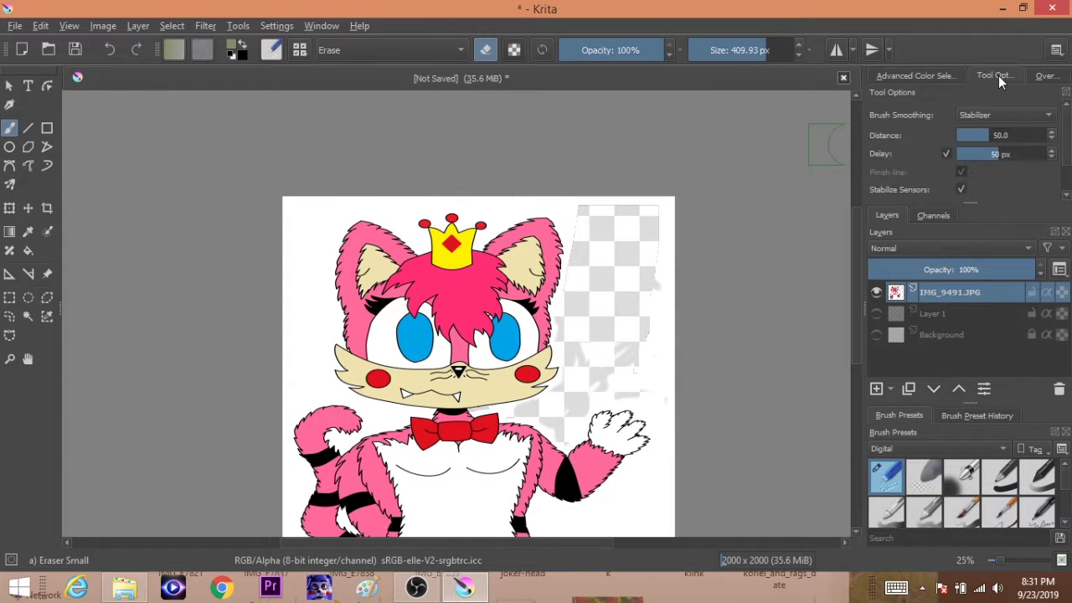
pyautogui.rightClick(877, 479)
pyautogui.click(994, 72)
pyautogui.moveTo(649, 209)
pyautogui.mouseDown()
pyautogui.moveTo(657, 310)
pyautogui.moveTo(620, 369)
pyautogui.moveTo(494, 172)
pyautogui.moveTo(282, 292)
pyautogui.moveTo(284, 376)
pyautogui.mouseUp()
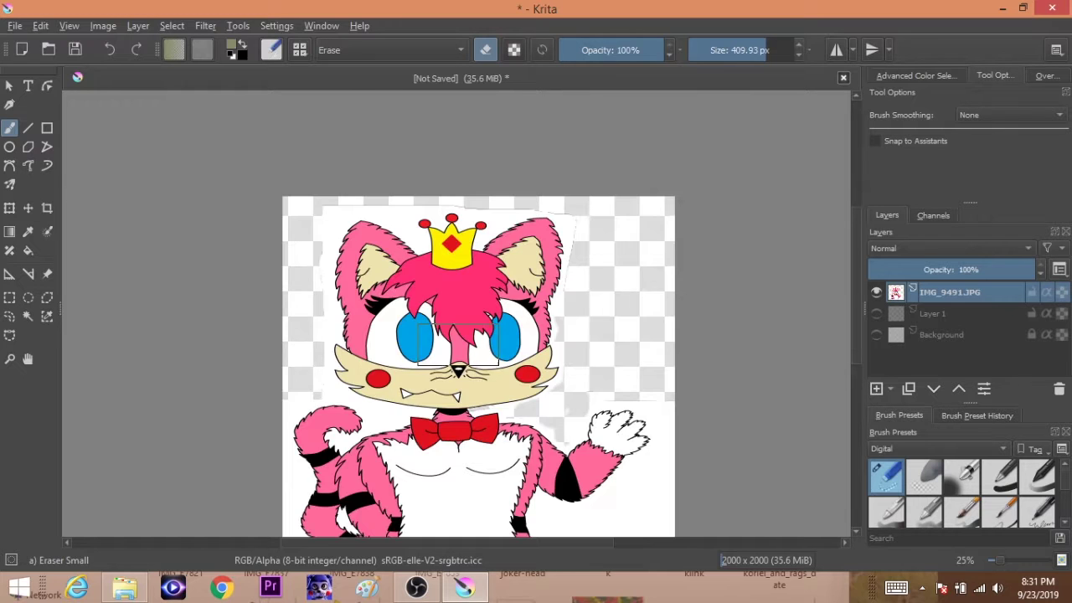
# - Erase the white background around the raised hand, under the arm and along the canvas's lower edge with Eraser Small
pyautogui.scroll(-1, 522, 486)
pyautogui.scroll(-2, 522, 487)
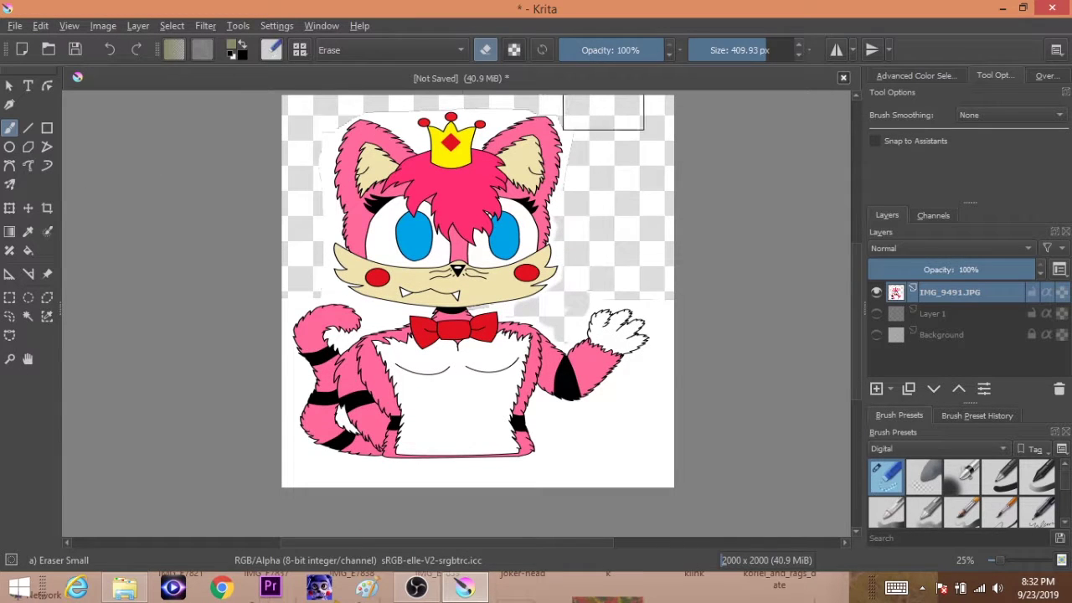
pyautogui.moveTo(603, 112)
pyautogui.mouseDown()
pyautogui.moveTo(672, 448)
pyautogui.moveTo(603, 457)
pyautogui.moveTo(583, 430)
pyautogui.moveTo(695, 387)
pyautogui.moveTo(653, 284)
pyautogui.mouseUp()
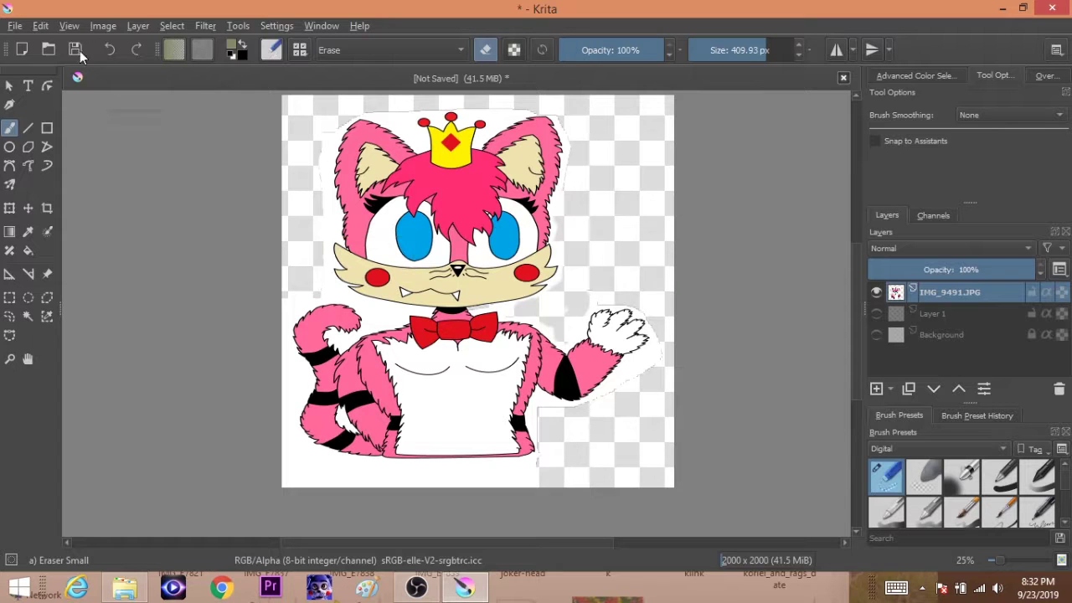
pyautogui.scroll(1, 227, 227)
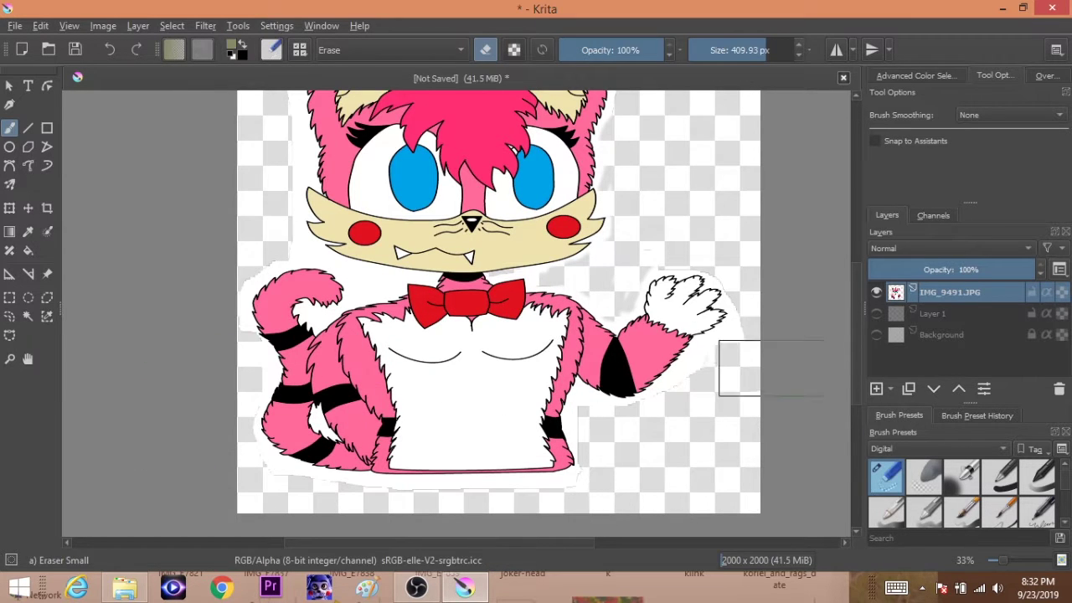
# - Reduce the Eraser Small size to 33.95 px
pyautogui.rightClick(651, 264)
pyautogui.moveTo(766, 161); pyautogui.dragTo(685, 165)
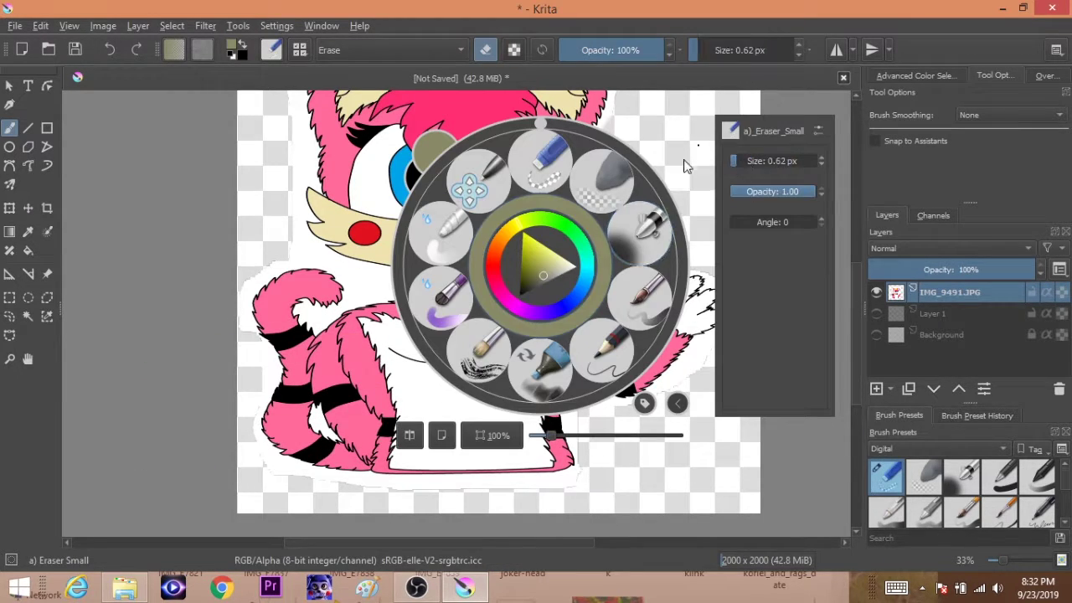
pyautogui.rightClick(601, 462)
pyautogui.rightClick(596, 473)
pyautogui.press(']')
pyautogui.rightClick(592, 486)
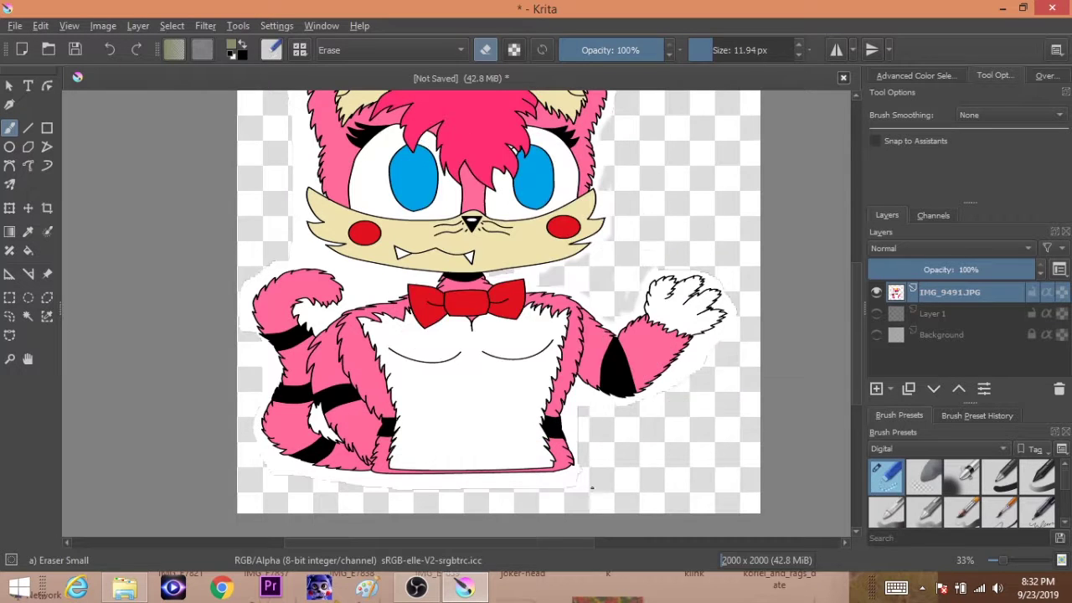
pyautogui.rightClick(540, 444)
pyautogui.press(']')
pyautogui.press(']')
pyautogui.press(']')
pyautogui.rightClick(540, 444)
# - Reduce the eraser to 5.03 px and erase the white beside the spikes of the tail's upper black band
pyautogui.scroll(5, 299, 279)
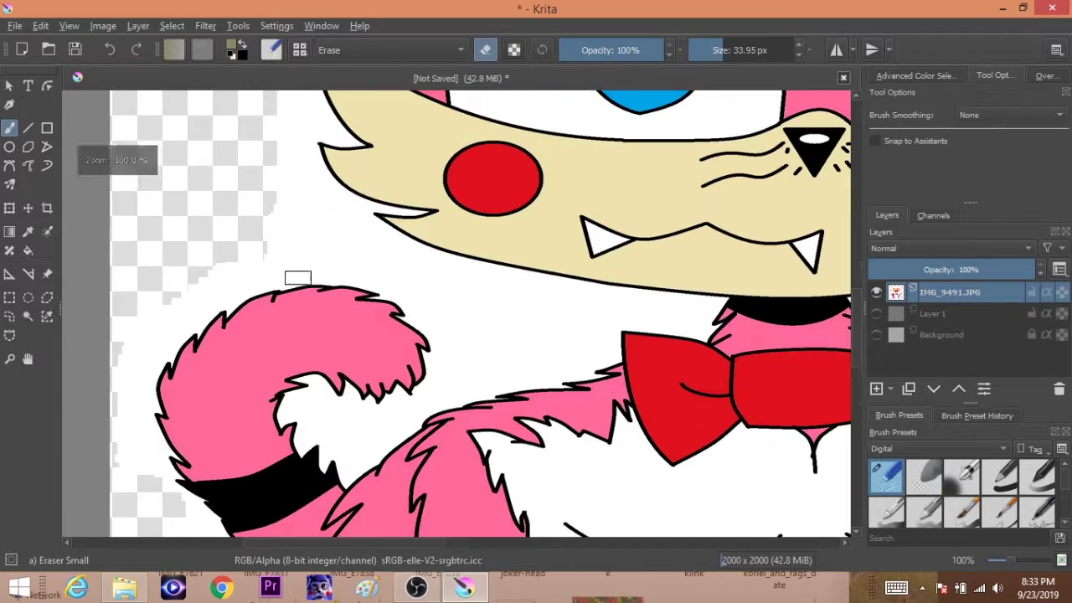
pyautogui.rightClick(358, 444)
pyautogui.press('[')
pyautogui.press('[')
pyautogui.press('[')
pyautogui.press('[')
pyautogui.press('[')
pyautogui.rightClick(364, 489)
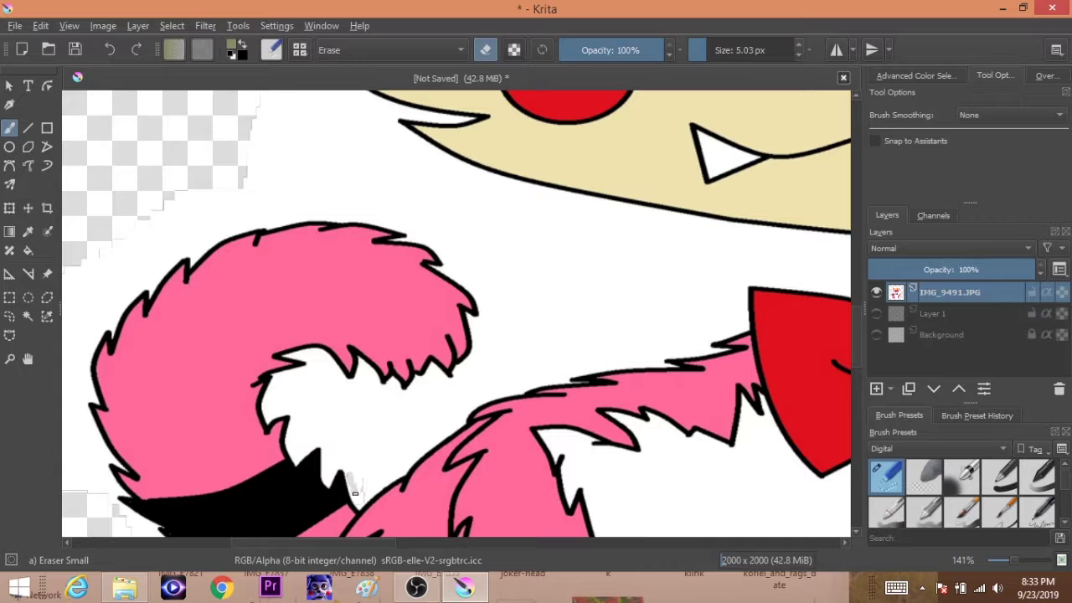
# - Enlarge the eraser to 78.71 px and erase the white inside the tail's curl and between tail, muzzle and shoulder
pyautogui.rightClick(326, 468)
pyautogui.press(']')
pyautogui.press(']')
pyautogui.press(']')
pyautogui.press(']')
pyautogui.press(']')
pyautogui.press(']')
pyautogui.press(']')
pyautogui.press(']')
pyautogui.rightClick(418, 239)
pyautogui.click(656, 256)
pyautogui.hscroll(1, 655, 255)
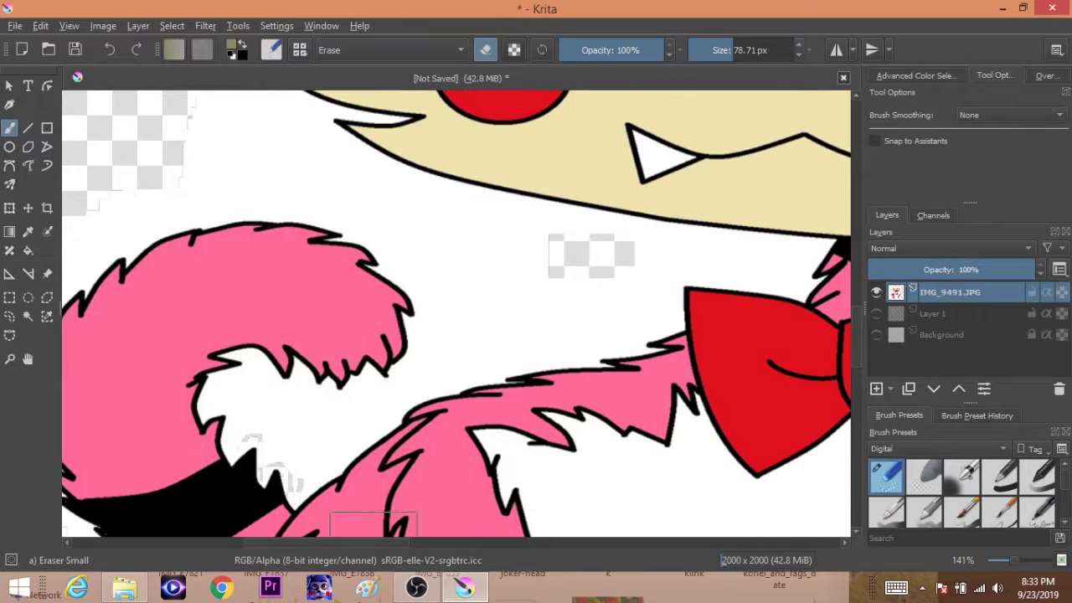
pyautogui.click(286, 417)
pyautogui.moveTo(305, 441)
pyautogui.mouseDown()
pyautogui.moveTo(262, 394)
pyautogui.moveTo(363, 405)
pyautogui.moveTo(326, 418)
pyautogui.moveTo(459, 354)
pyautogui.moveTo(473, 290)
pyautogui.moveTo(238, 152)
pyautogui.moveTo(477, 251)
pyautogui.moveTo(528, 338)
pyautogui.moveTo(497, 228)
pyautogui.moveTo(643, 259)
pyautogui.moveTo(765, 264)
pyautogui.moveTo(416, 220)
pyautogui.moveTo(477, 306)
pyautogui.moveTo(628, 292)
pyautogui.moveTo(638, 303)
pyautogui.moveTo(554, 343)
pyautogui.mouseUp()
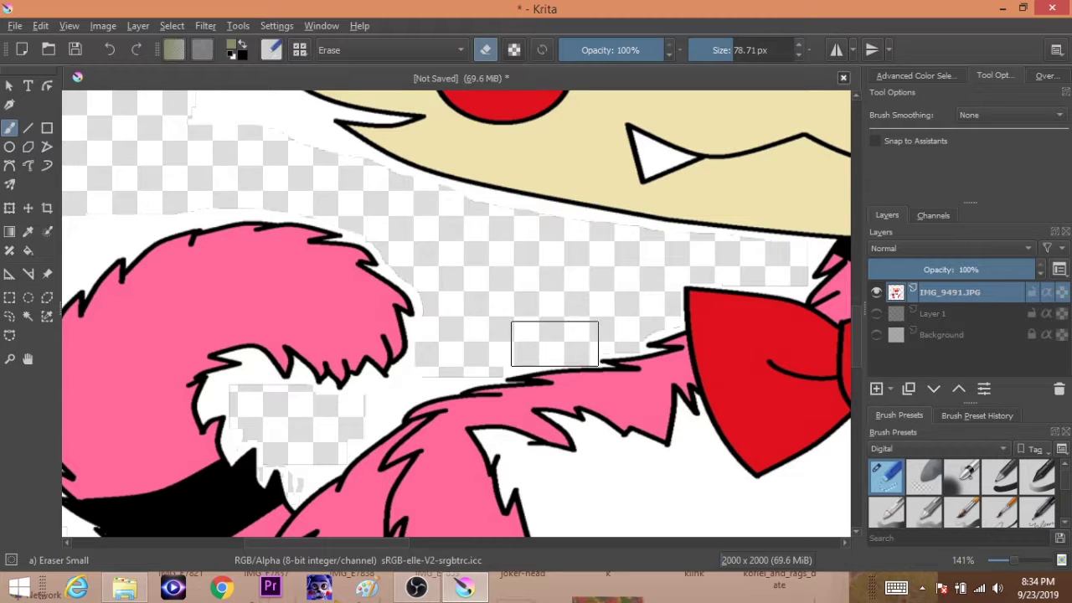
# - Reduce the eraser to 33.95 px and erase the leftover white around the tail tip and beside the shoulder
pyautogui.scroll(3, 464, 352)
pyautogui.press('[')
pyautogui.press('[')
pyautogui.press('[')
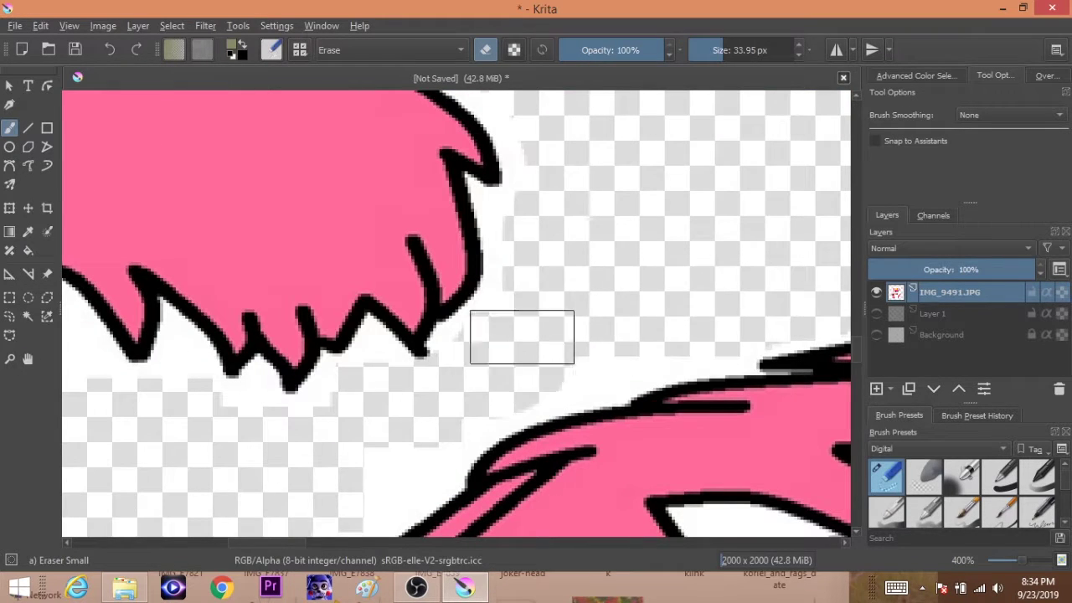
pyautogui.scroll(-2, 468, 385)
pyautogui.scroll(1, 593, 445)
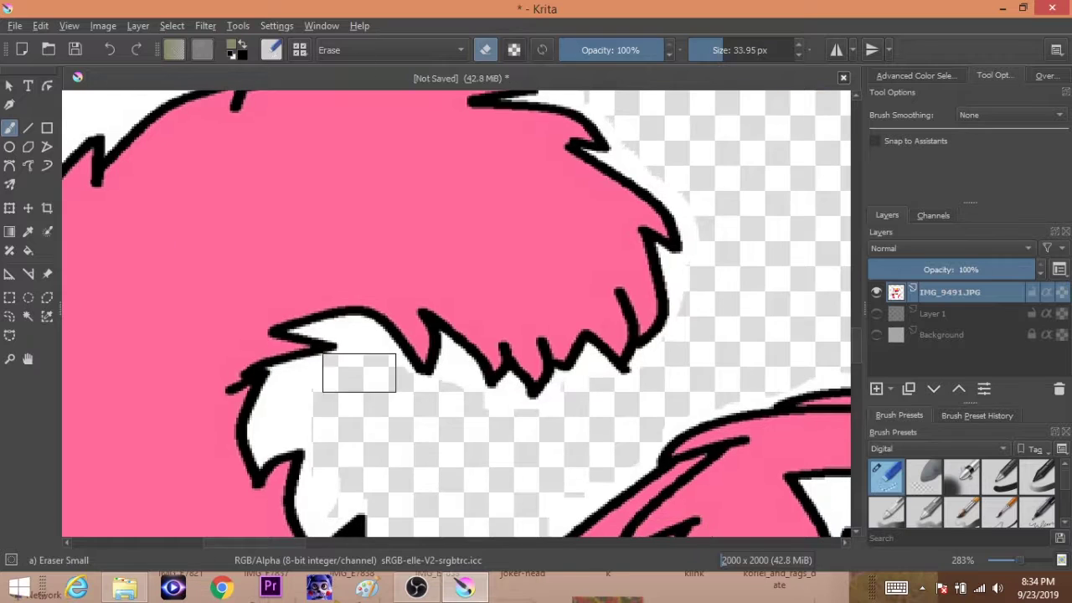
# - Set the eraser size to 24.95 px and erase the white under the inner curve of the tail's curl
pyautogui.rightClick(355, 334)
pyautogui.click(573, 226)
pyautogui.moveTo(570, 229); pyautogui.dragTo(564, 230)
pyautogui.click(439, 438)
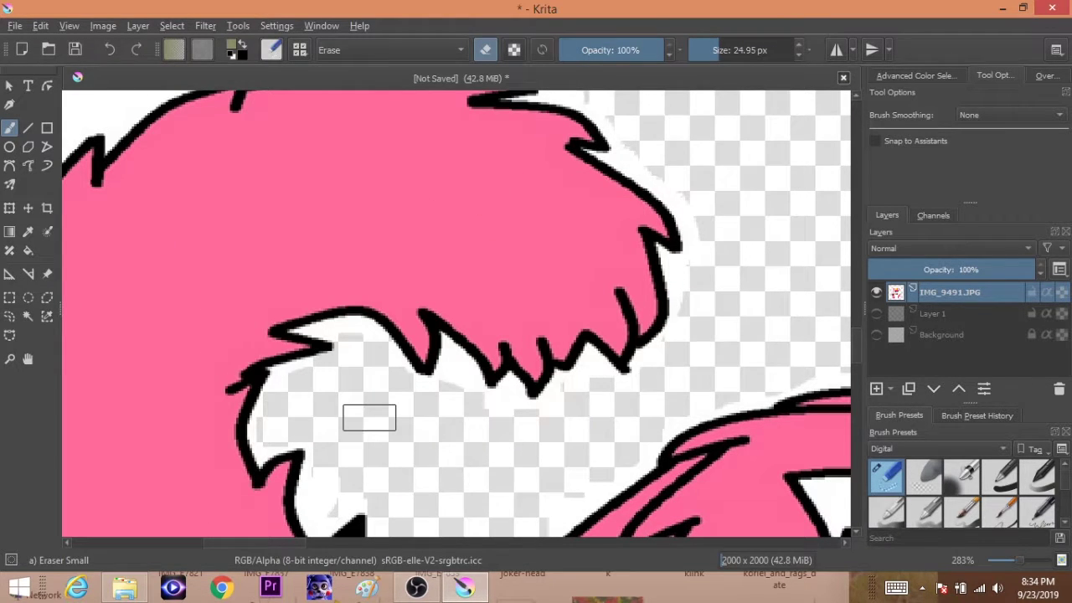
# - Erase the remaining white around the upper black band's spikes and along the shoulder's outline
pyautogui.scroll(-2, 369, 417)
pyautogui.scroll(1, 417, 300)
pyautogui.scroll(4, 398, 244)
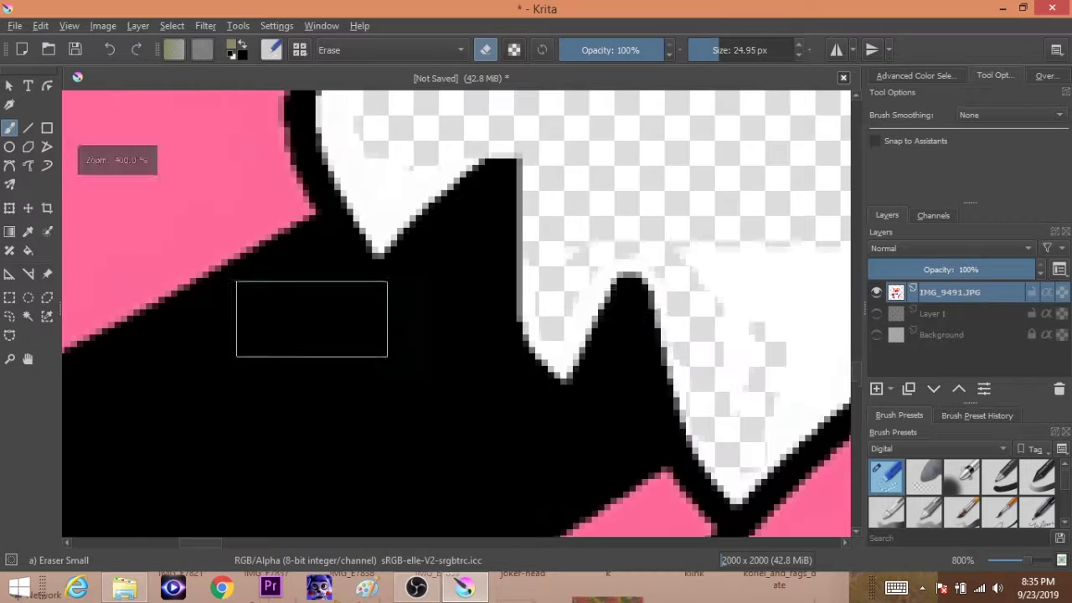
pyautogui.scroll(-3, 756, 280)
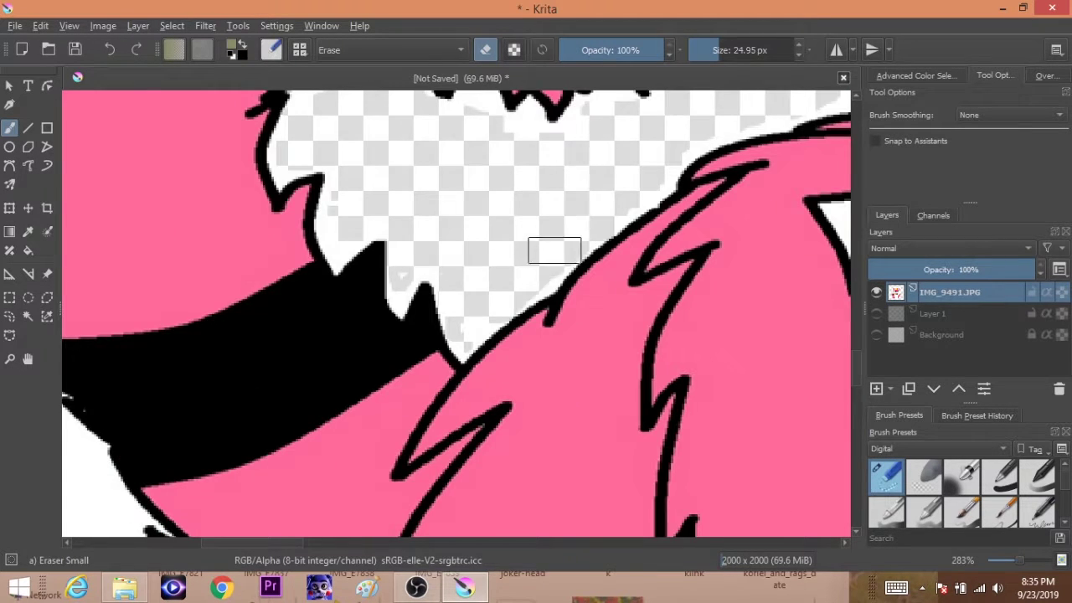
# - Erase the white fringe along the upper and outer edges of the curled tail
pyautogui.scroll(-2, 553, 246)
pyautogui.scroll(1, 638, 301)
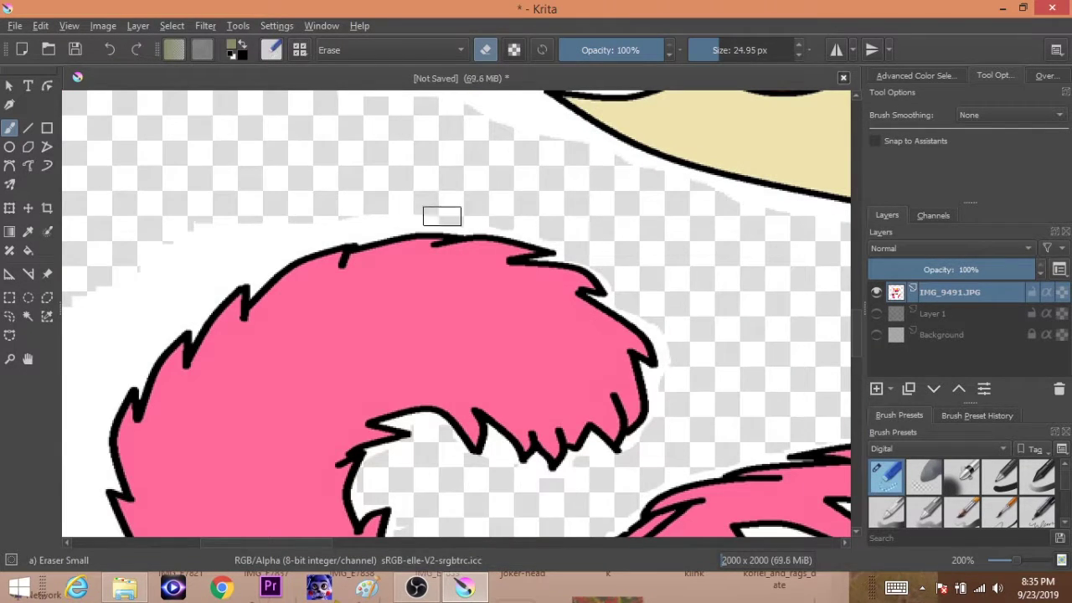
pyautogui.scroll(-2, 856, 321)
pyautogui.scroll(1, 73, 240)
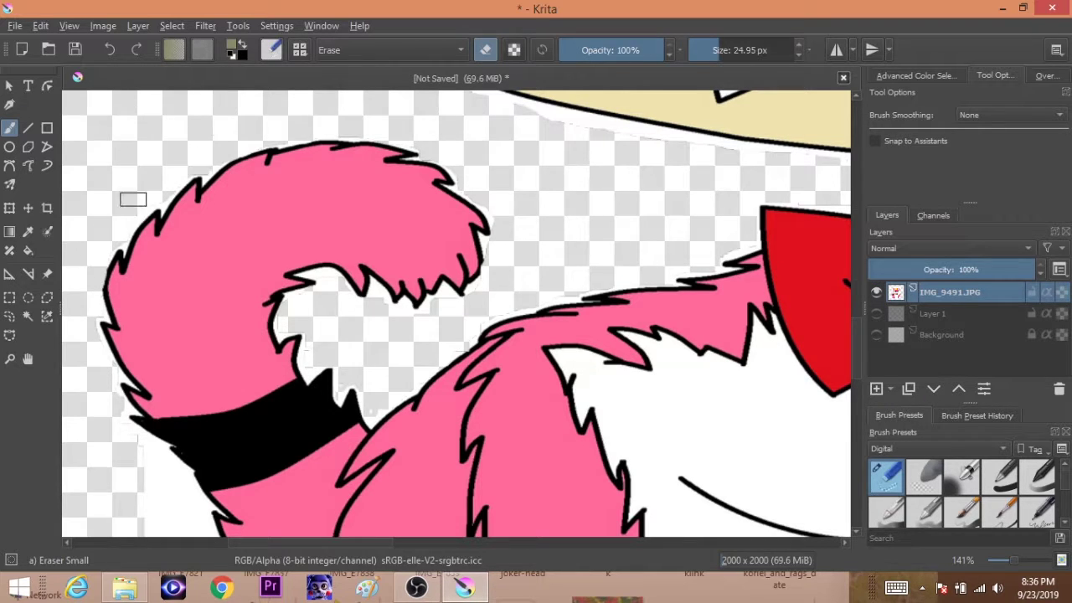
# - Erase the middle of the white gap between the lower tail and the arm, reducing the eraser to 16.95 px
pyautogui.scroll(-3, 132, 199)
pyautogui.scroll(5, 170, 500)
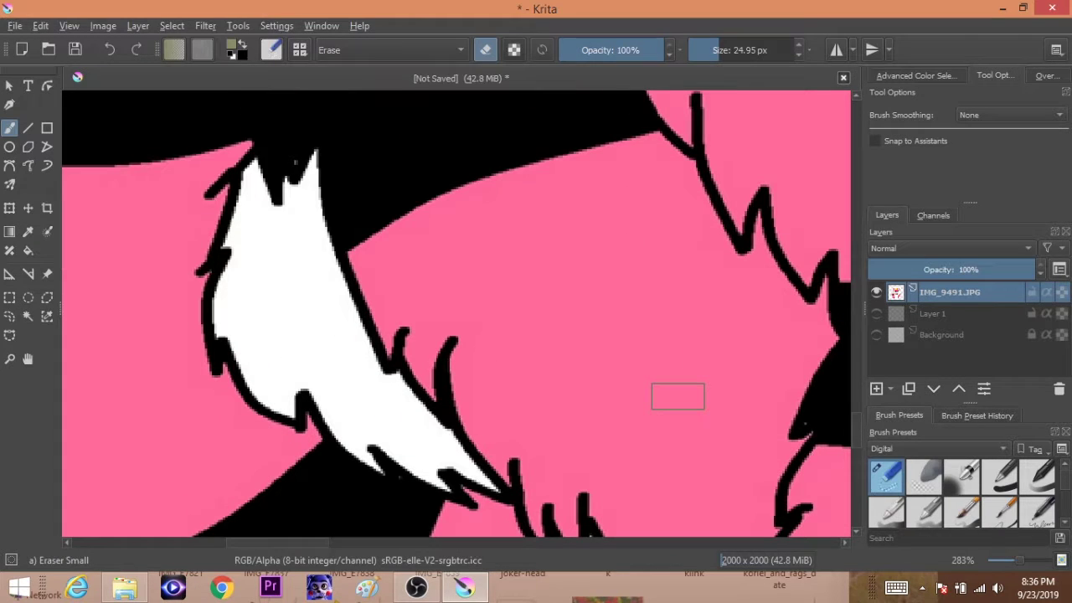
pyautogui.moveTo(321, 294)
pyautogui.mouseDown()
pyautogui.moveTo(280, 225)
pyautogui.moveTo(254, 304)
pyautogui.moveTo(289, 371)
pyautogui.moveTo(348, 381)
pyautogui.moveTo(425, 444)
pyautogui.mouseUp()
pyautogui.rightClick(305, 251)
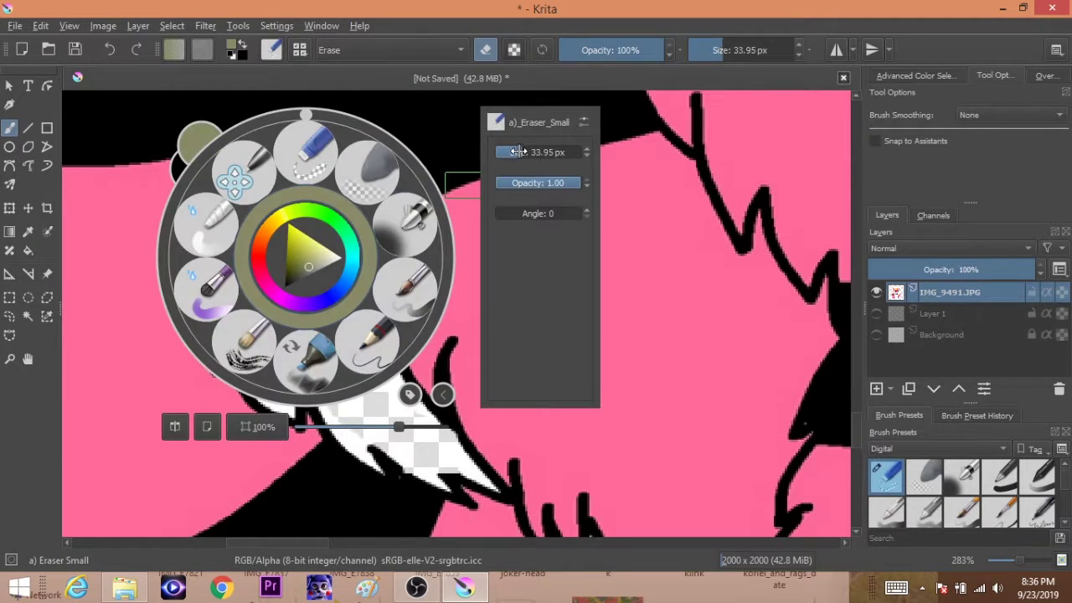
pyautogui.scroll(-1, 283, 252)
pyautogui.rightClick(283, 252)
pyautogui.scroll(3, 497, 151)
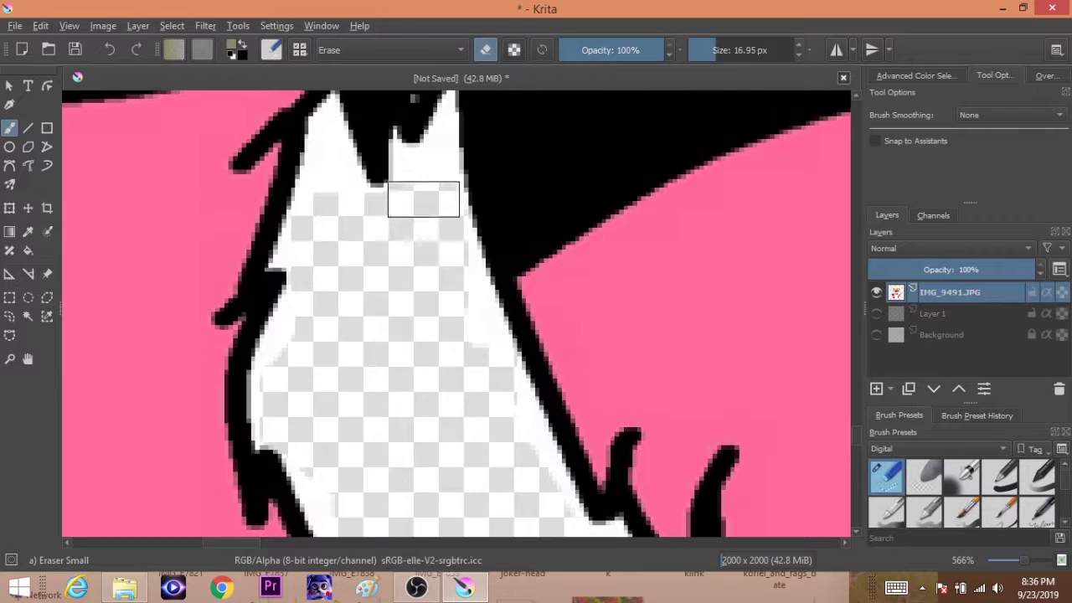
# - Reduce the eraser to 6.95 px and erase the white remnants along the outline of the gap between tail and arm
pyautogui.rightClick(411, 251)
pyautogui.moveTo(645, 150); pyautogui.dragTo(620, 151)
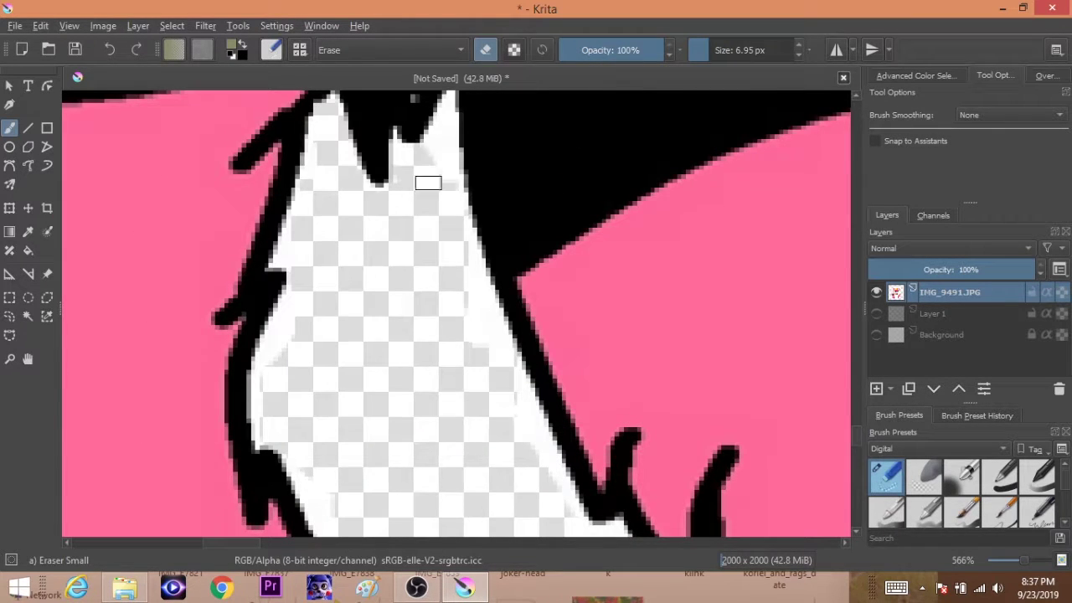
pyautogui.scroll(-1, 440, 130)
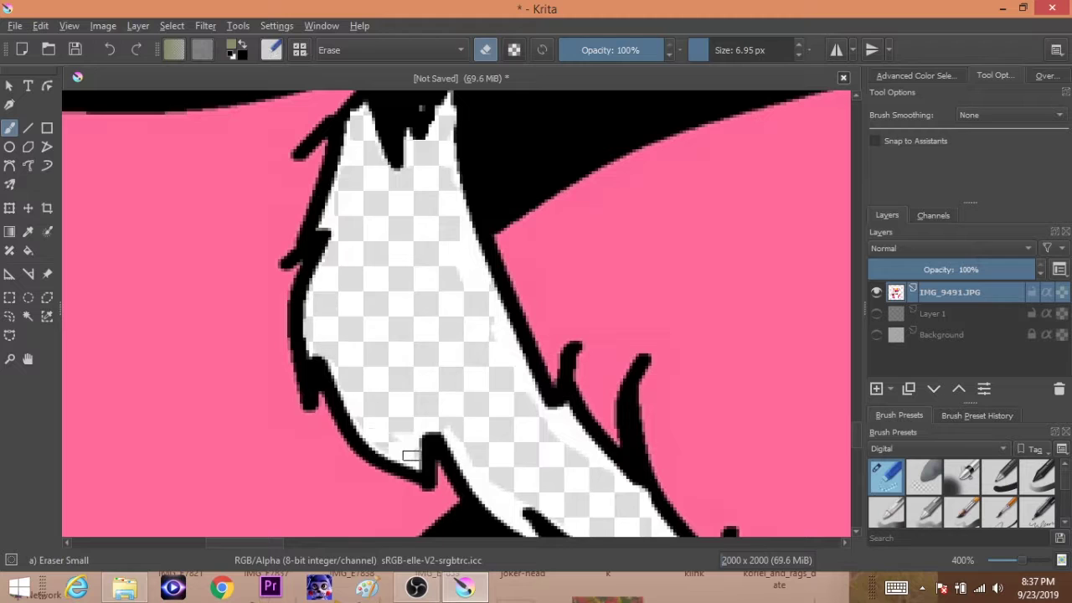
pyautogui.scroll(-3, 712, 459)
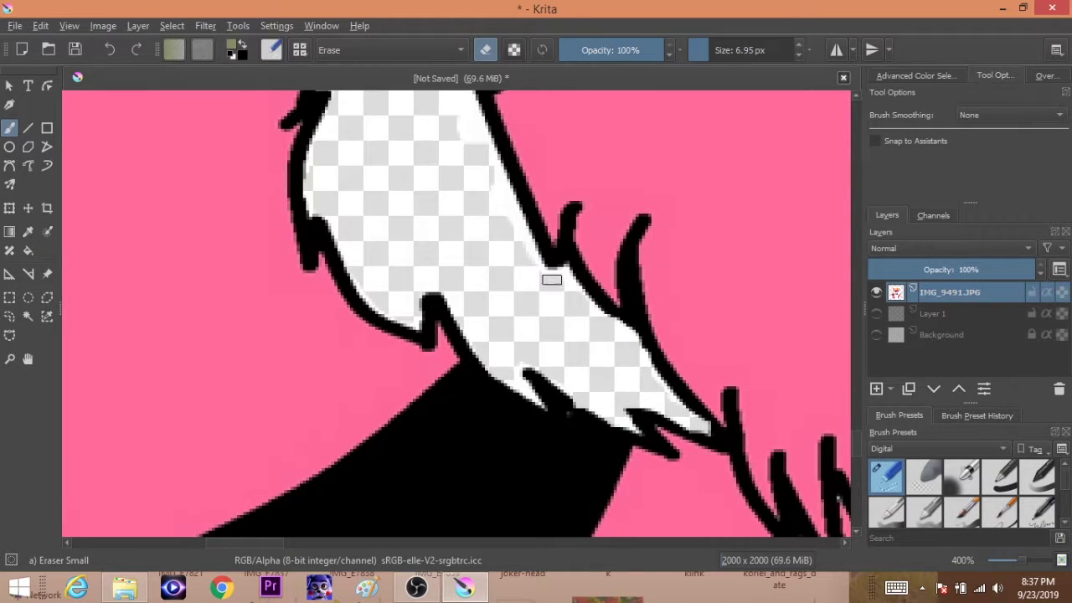
# - Set the eraser size to 114.58 px and erase the white along the outer and lower edges of the tail
pyautogui.scroll(-5, 551, 280)
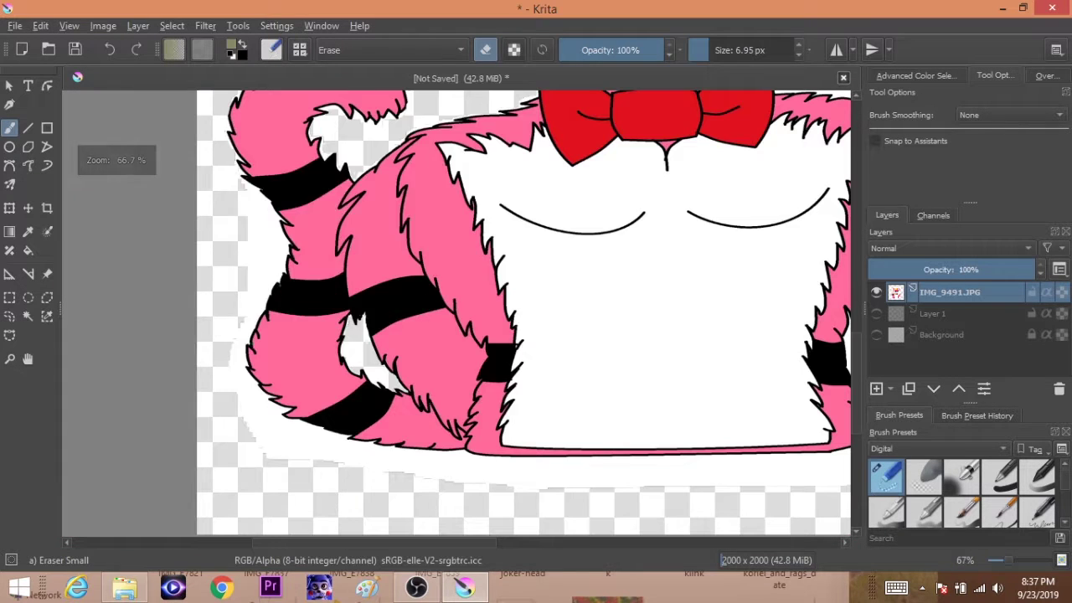
pyautogui.rightClick(235, 256)
pyautogui.moveTo(440, 157); pyautogui.dragTo(523, 162)
pyautogui.rightClick(290, 254)
pyautogui.rightClick(322, 335)
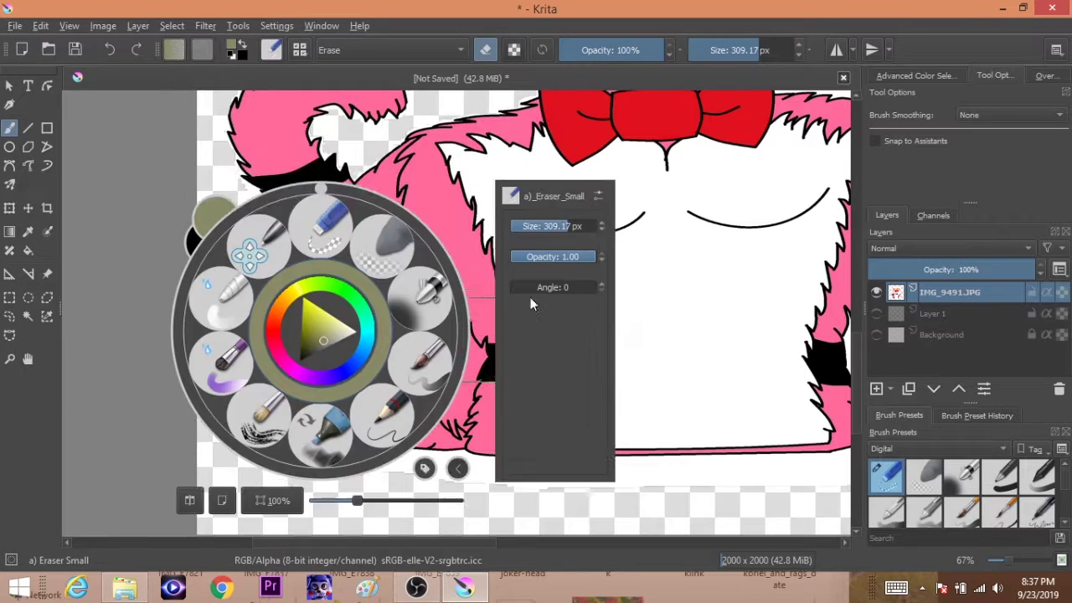
pyautogui.moveTo(571, 226); pyautogui.dragTo(545, 226)
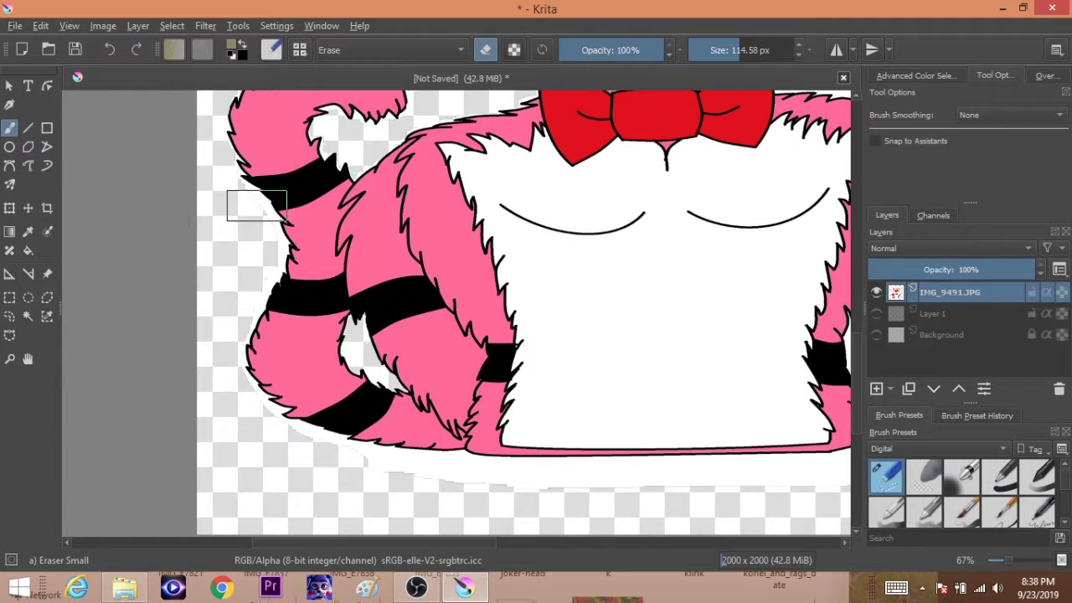
pyautogui.hscroll(5, 256, 205)
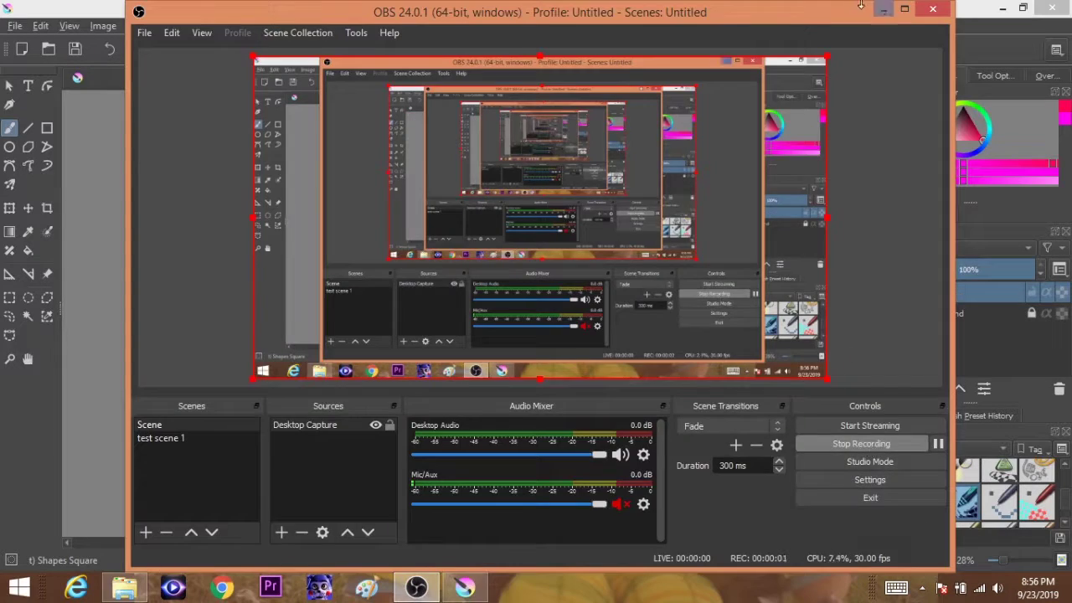
# - Return from OBS to Krita and paint pinkish-red strokes on Layer 1 of the unsaved document with Shapes Square
pyautogui.click(883, 9)
pyautogui.moveTo(352, 210)
pyautogui.mouseDown()
pyautogui.moveTo(387, 335)
pyautogui.moveTo(627, 491)
pyautogui.moveTo(276, 226)
pyautogui.mouseUp()
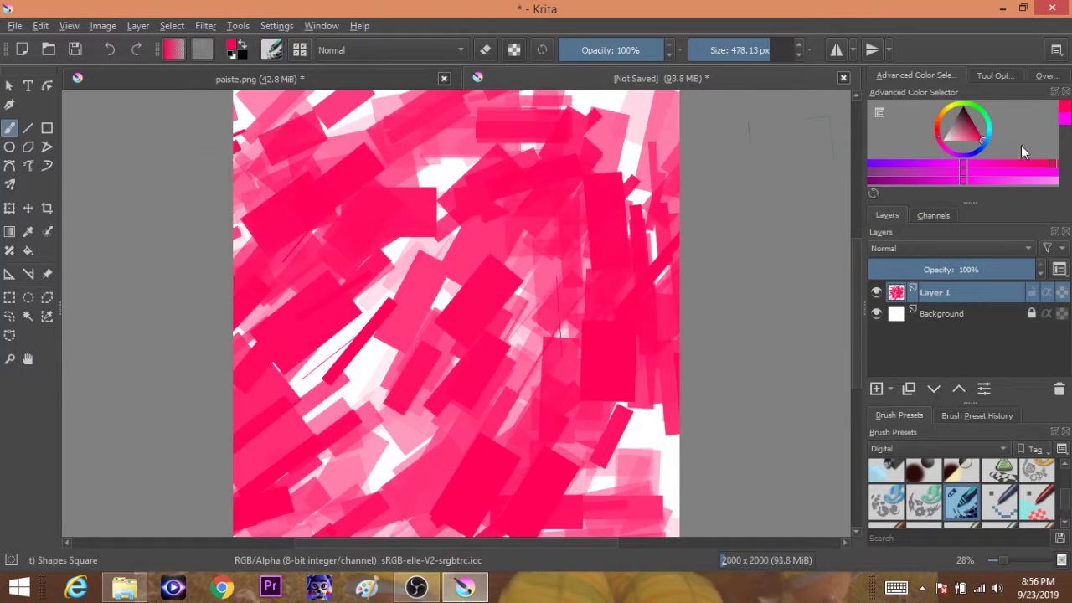
# - Choose magenta and paint strokes across the pinkish-red canvas, reducing the Shapes Square brush to 194.05 px
pyautogui.click(1042, 175)
pyautogui.moveTo(276, 125); pyautogui.dragTo(653, 252)
pyautogui.moveTo(779, 49); pyautogui.dragTo(751, 50)
pyautogui.moveTo(536, 334); pyautogui.dragTo(419, 469)
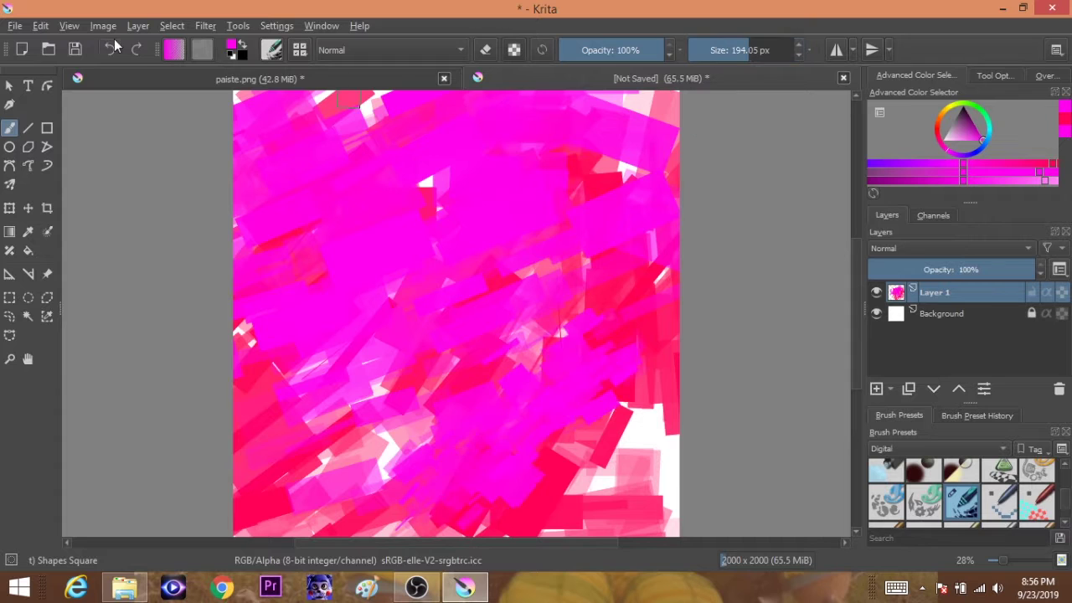
# - Undo the magenta strokes and repaint magenta across the canvas at 71% opacity
pyautogui.click(110, 49)
pyautogui.click(110, 49)
pyautogui.click(632, 49)
pyautogui.moveTo(452, 151)
pyautogui.mouseDown()
pyautogui.moveTo(360, 239)
pyautogui.moveTo(385, 452)
pyautogui.moveTo(637, 134)
pyautogui.moveTo(603, 494)
pyautogui.mouseUp()
# - Paint pinkish-red strokes and a layer of magenta strokes across Layer 1 with Shapes Square at 71% opacity
pyautogui.click(1027, 166)
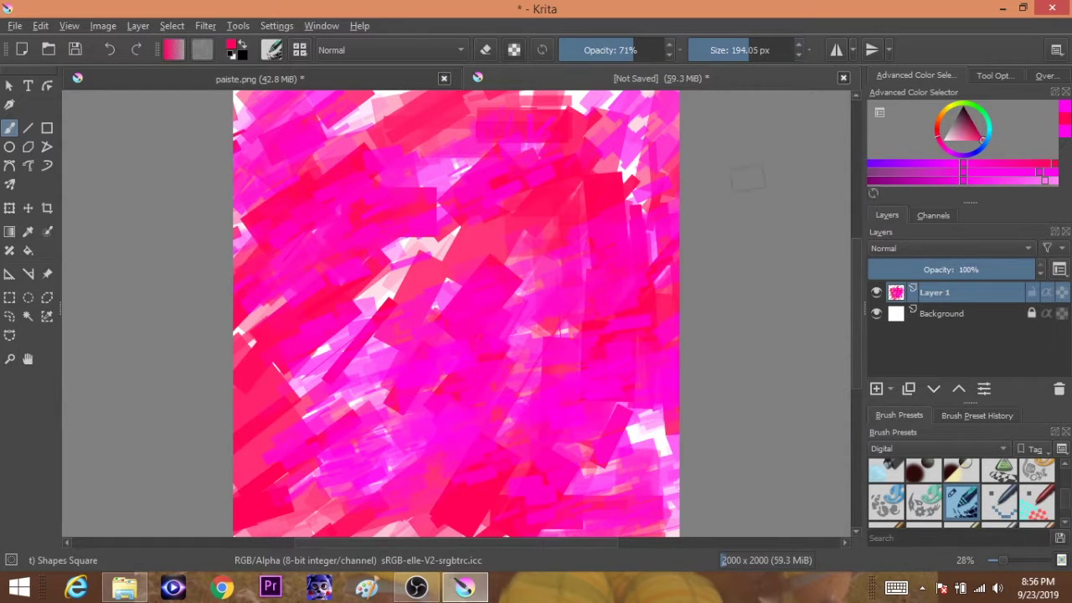
pyautogui.moveTo(276, 134)
pyautogui.mouseDown()
pyautogui.moveTo(578, 369)
pyautogui.moveTo(351, 519)
pyautogui.moveTo(394, 109)
pyautogui.moveTo(563, 449)
pyautogui.mouseUp()
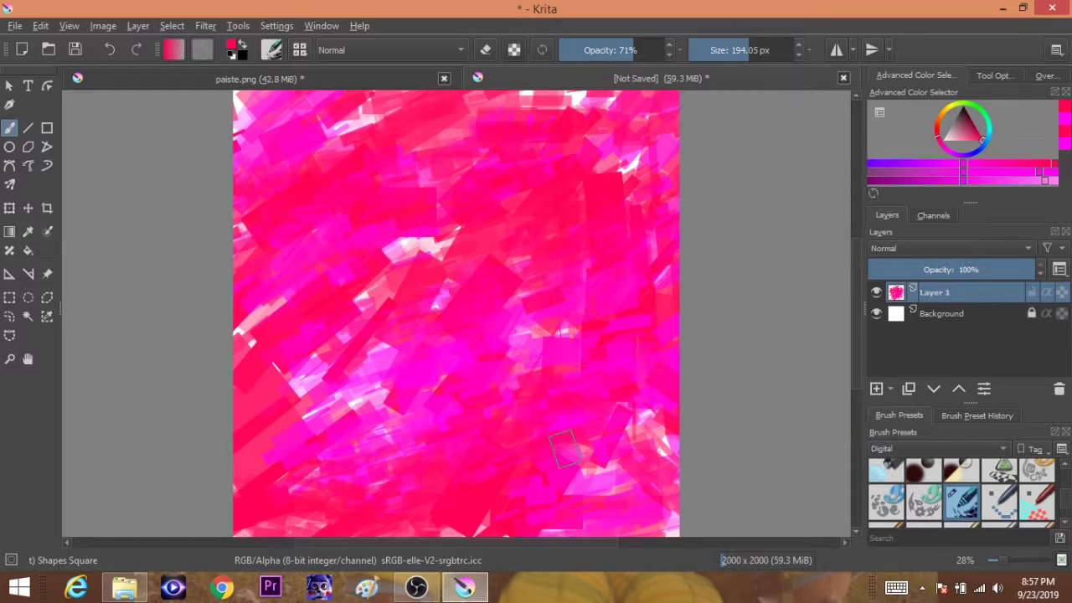
pyautogui.click(1052, 178)
pyautogui.moveTo(536, 176)
pyautogui.mouseDown()
pyautogui.moveTo(251, 368)
pyautogui.moveTo(323, 507)
pyautogui.mouseUp()
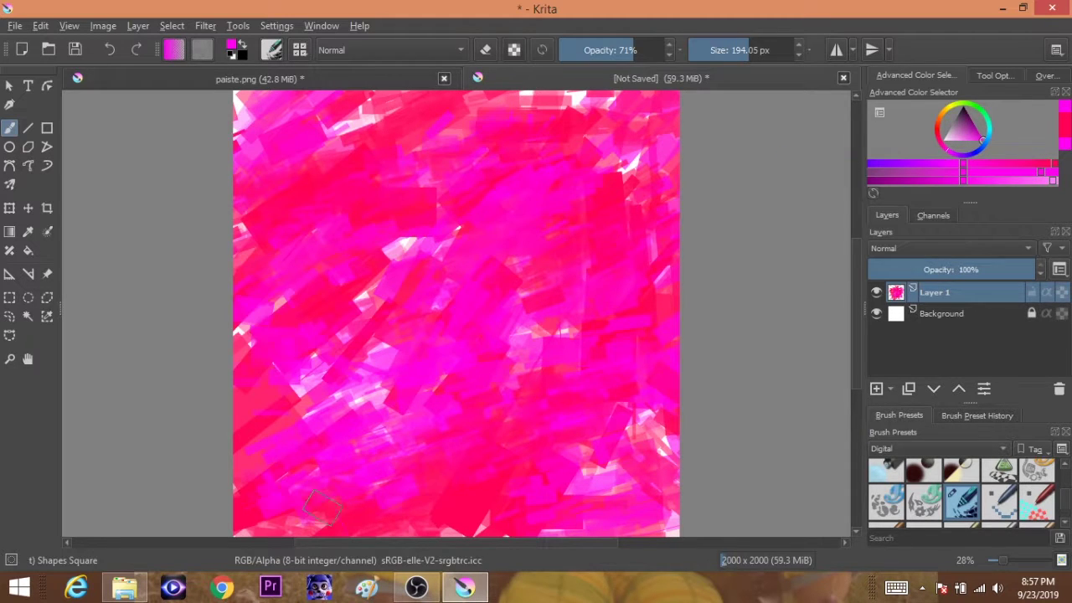
# - Choose pinkish-red again and paint strokes over the upper corners, center and lower part of the canvas
pyautogui.click(1051, 164)
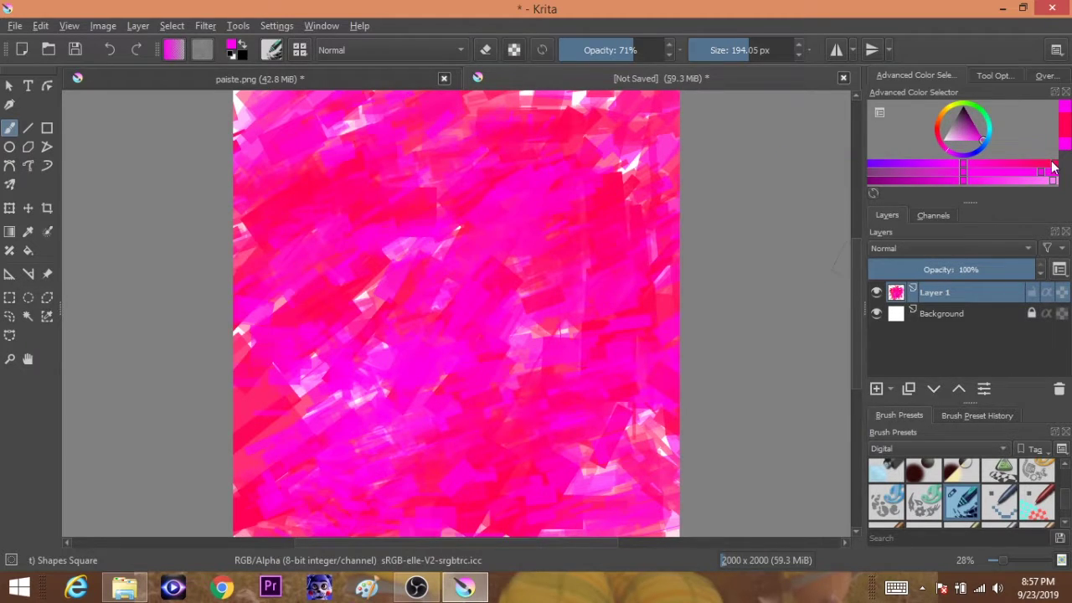
pyautogui.moveTo(251, 96); pyautogui.dragTo(268, 151)
pyautogui.moveTo(503, 104); pyautogui.dragTo(670, 138)
pyautogui.moveTo(376, 327); pyautogui.dragTo(277, 419)
pyautogui.moveTo(419, 326); pyautogui.dragTo(624, 481)
pyautogui.moveTo(637, 419); pyautogui.dragTo(268, 326)
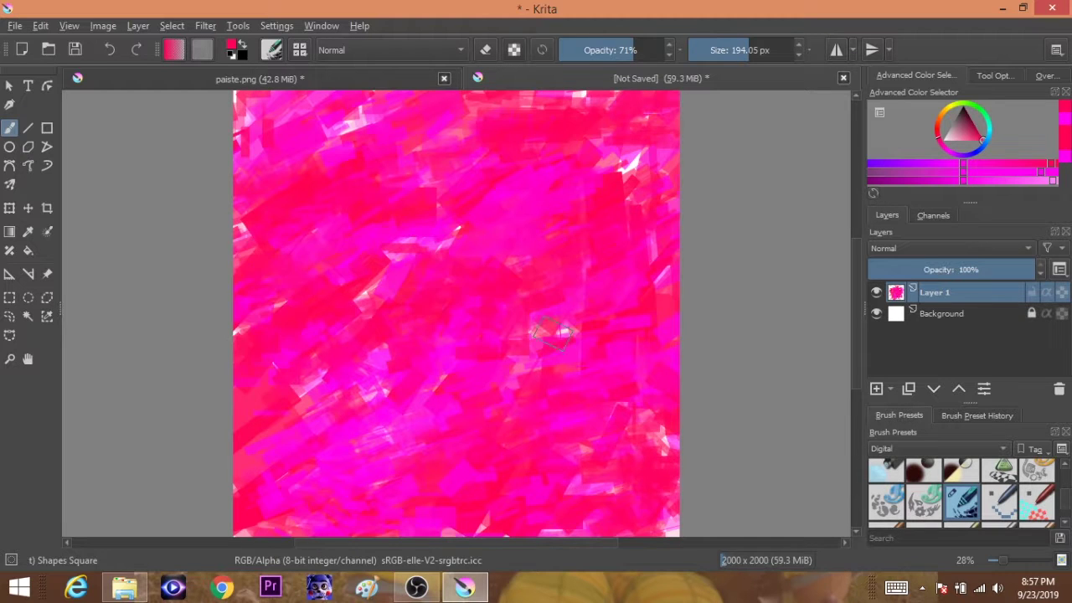
pyautogui.moveTo(544, 343); pyautogui.dragTo(351, 386)
# - Choose black and paint diagonal bands of rectangular strokes across the upper-left, center and lower-right of the canvas
pyautogui.click(944, 134)
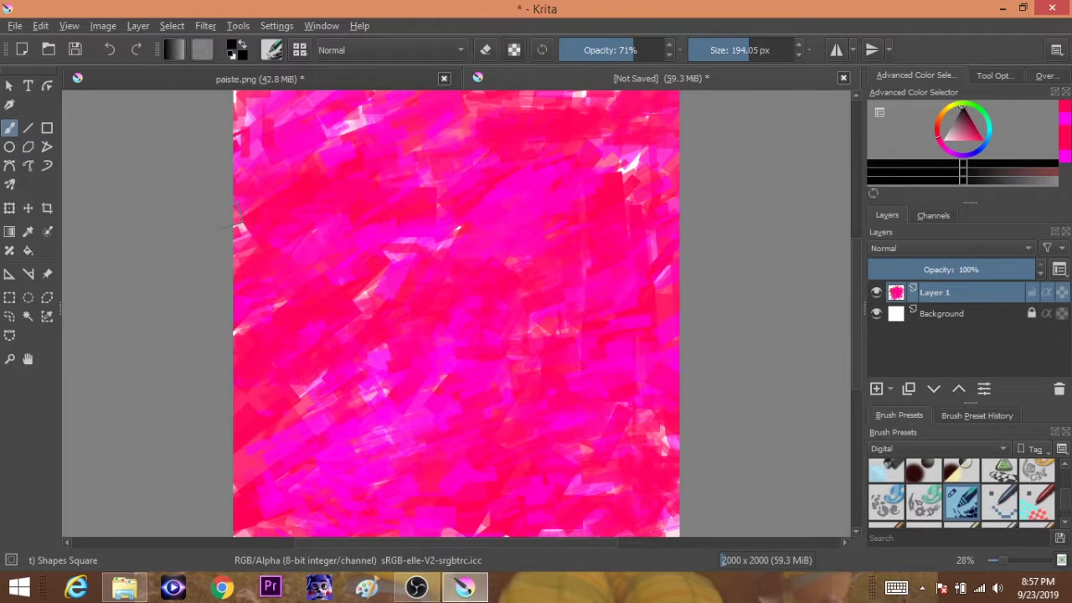
pyautogui.moveTo(251, 293); pyautogui.dragTo(393, 105)
pyautogui.moveTo(243, 502); pyautogui.dragTo(360, 398)
pyautogui.moveTo(318, 444); pyautogui.dragTo(666, 138)
pyautogui.moveTo(519, 528); pyautogui.dragTo(682, 396)
pyautogui.moveTo(344, 172); pyautogui.dragTo(460, 92)
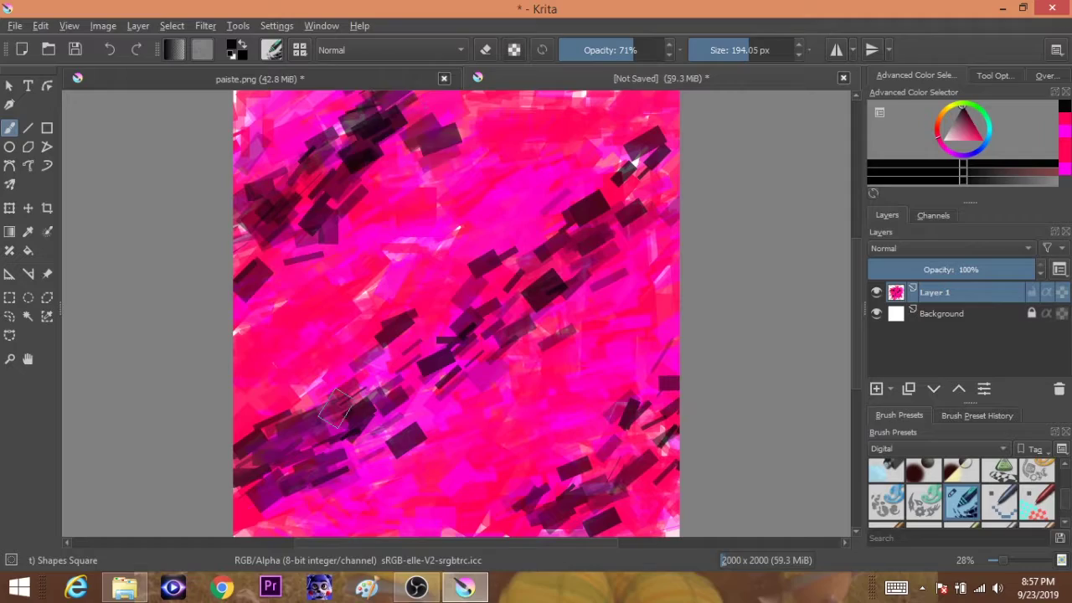
# - Insert the paiste 2 image from the Pictures folder as a layer and transform it to fill most of the canvas
pyautogui.click(124, 586)
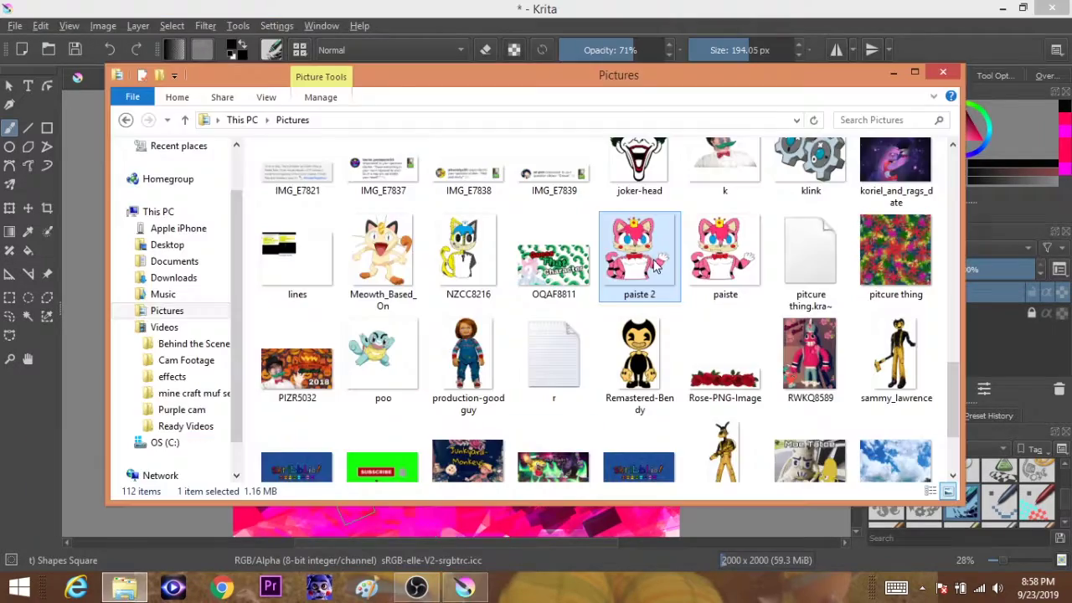
pyautogui.moveTo(610, 360); pyautogui.dragTo(502, 167)
pyautogui.click(9, 208)
pyautogui.moveTo(453, 247)
pyautogui.mouseDown()
pyautogui.moveTo(387, 278)
pyautogui.moveTo(399, 283)
pyautogui.moveTo(467, 252)
pyautogui.mouseUp()
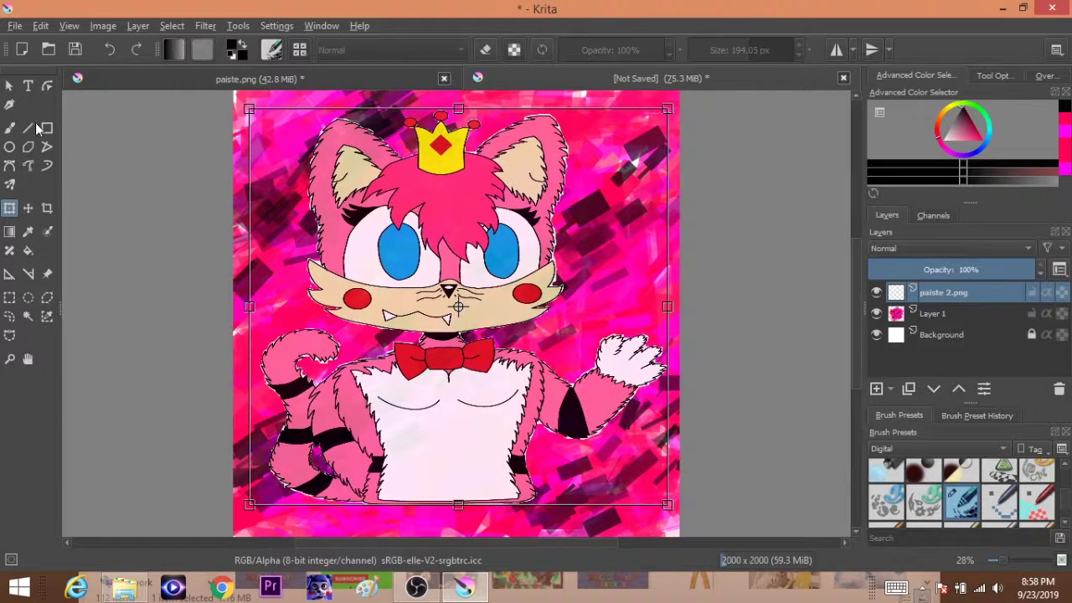
pyautogui.click(36, 127)
# - Add a text object beside the cat's head and replace the placeholder with "Paist the Cat" on two lines
pyautogui.scroll(1, 633, 294)
pyautogui.press('t')
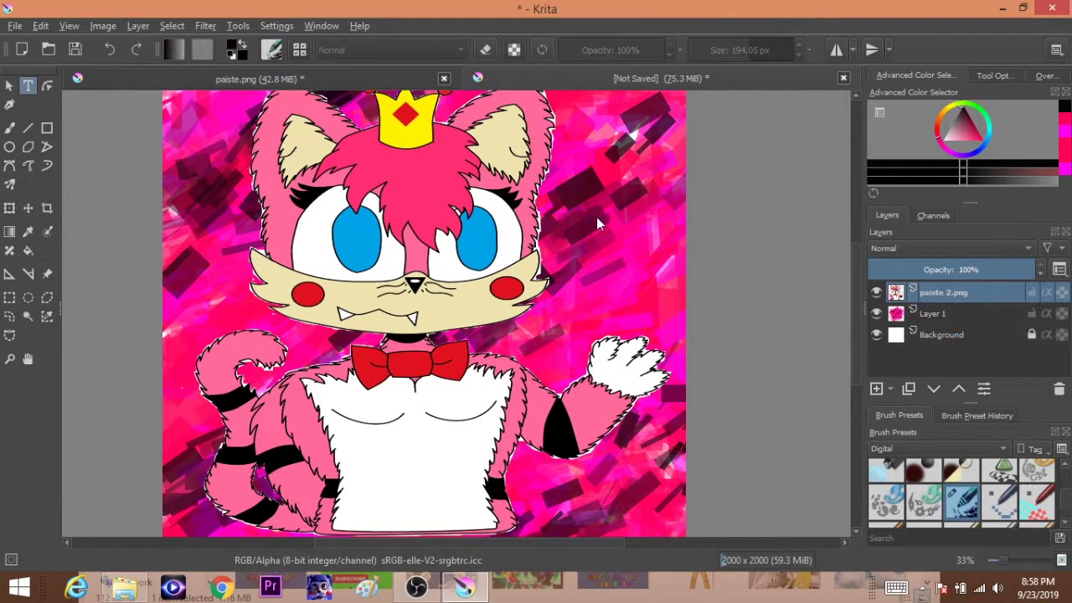
pyautogui.moveTo(597, 175); pyautogui.dragTo(680, 232)
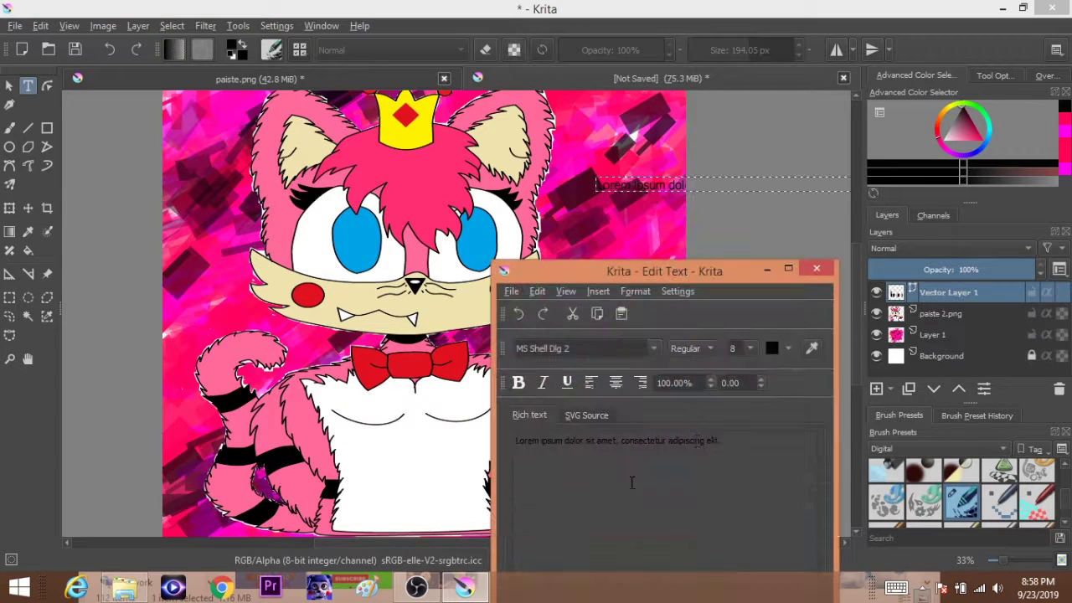
pyautogui.moveTo(726, 444); pyautogui.dragTo(529, 444)
pyautogui.press('BackSpace')
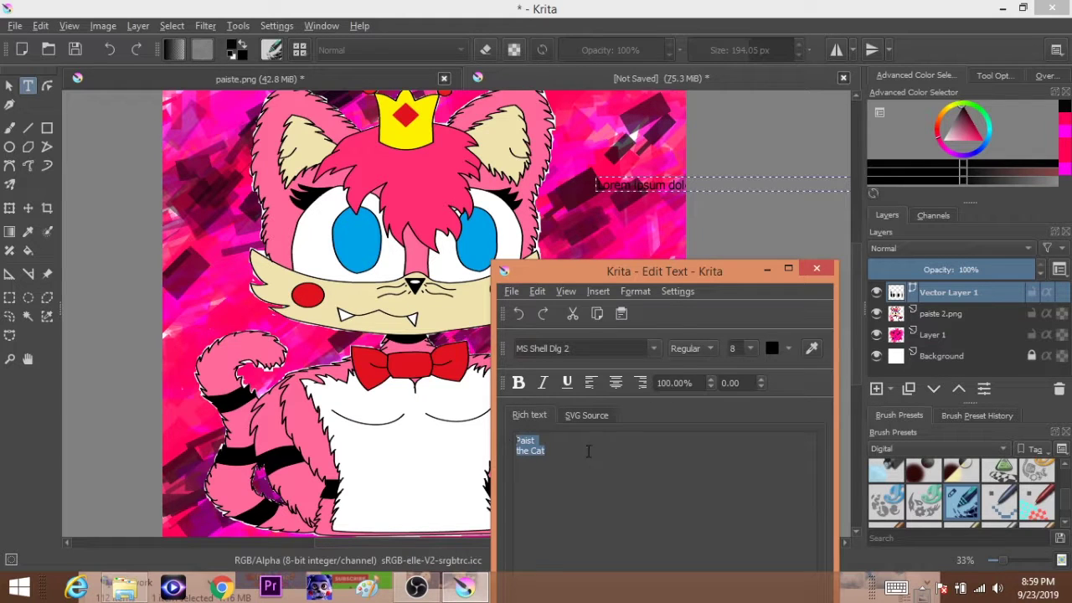
# - Format the "Paist the Cat" text as 14 pt AR BLANCA in the blue of the cat's eyes and save it
pyautogui.moveTo(730, 258); pyautogui.dragTo(359, 120)
pyautogui.write('14')
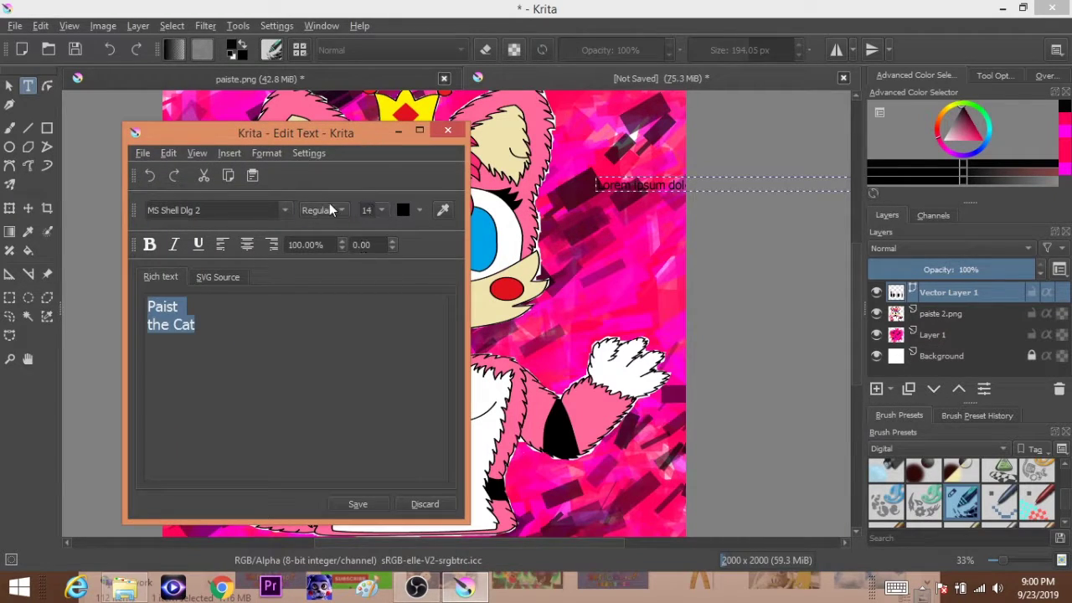
pyautogui.click(234, 210)
pyautogui.click(193, 311)
pyautogui.scroll(-1, 228, 210)
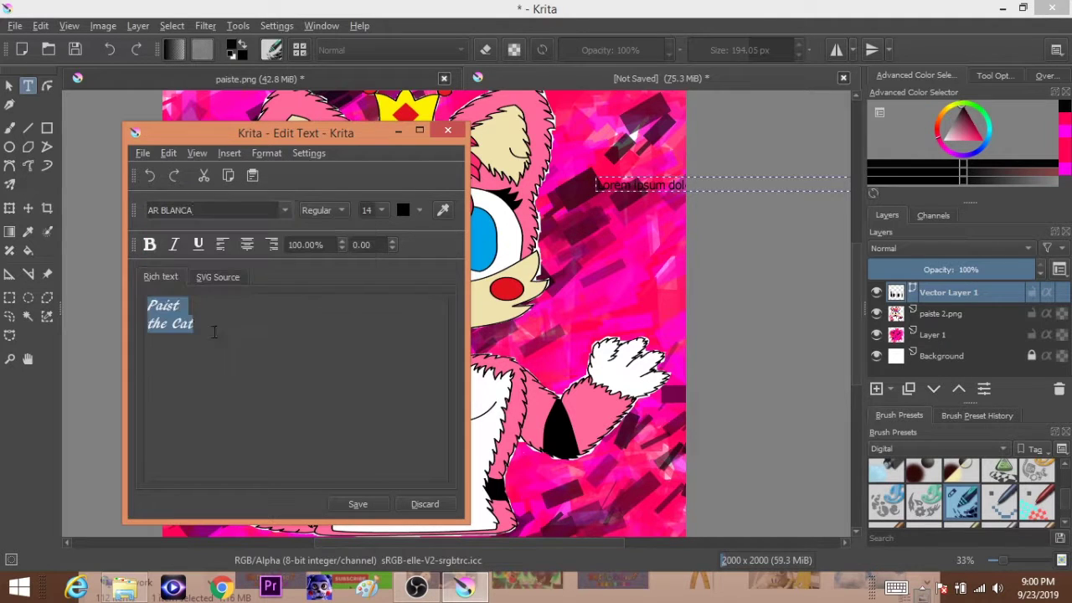
pyautogui.click(405, 208)
pyautogui.click(577, 351)
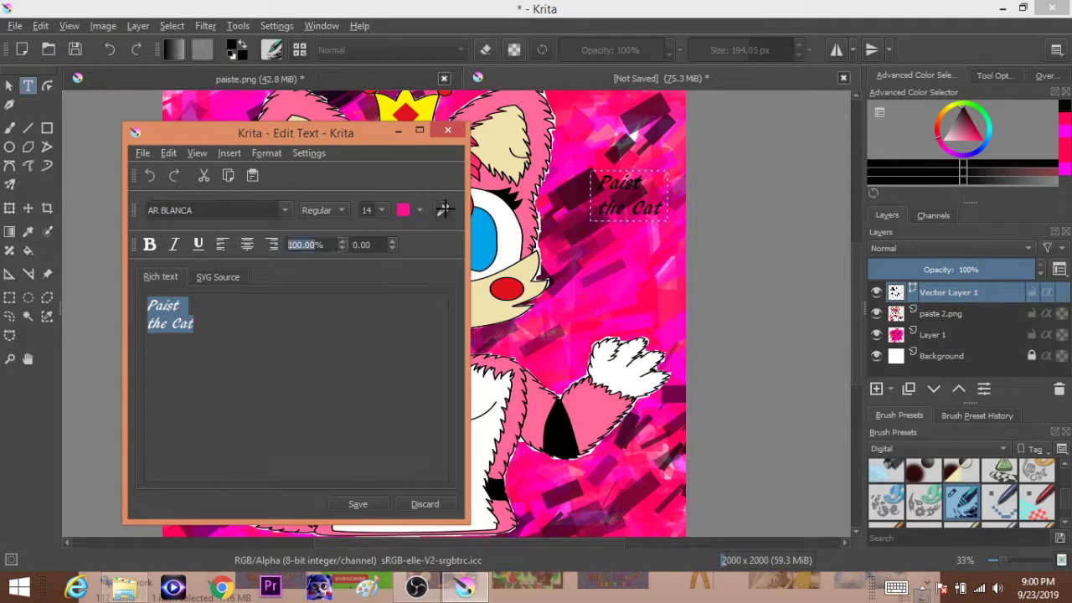
pyautogui.hotkey('ctrl', 's')
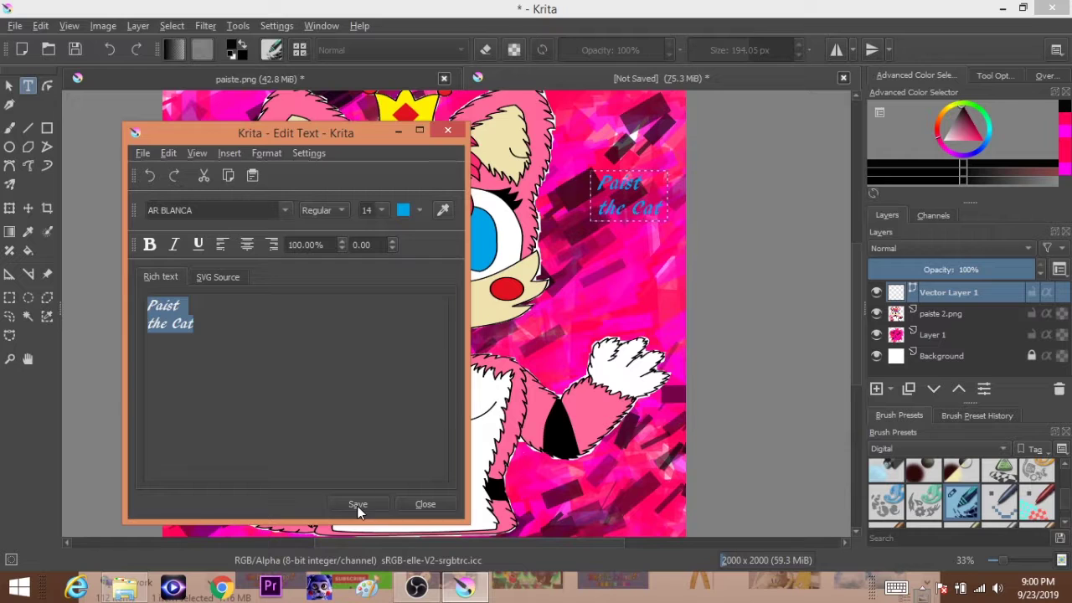
# - Close the text editor, then enlarge the "Paist the Cat" text and rotate it slightly counterclockwise beside the cat's face
pyautogui.click(427, 504)
pyautogui.hotkey('ctrl', 't')
pyautogui.moveTo(680, 219)
pyautogui.mouseDown()
pyautogui.moveTo(675, 232)
pyautogui.moveTo(636, 151)
pyautogui.moveTo(590, 111)
pyautogui.mouseUp()
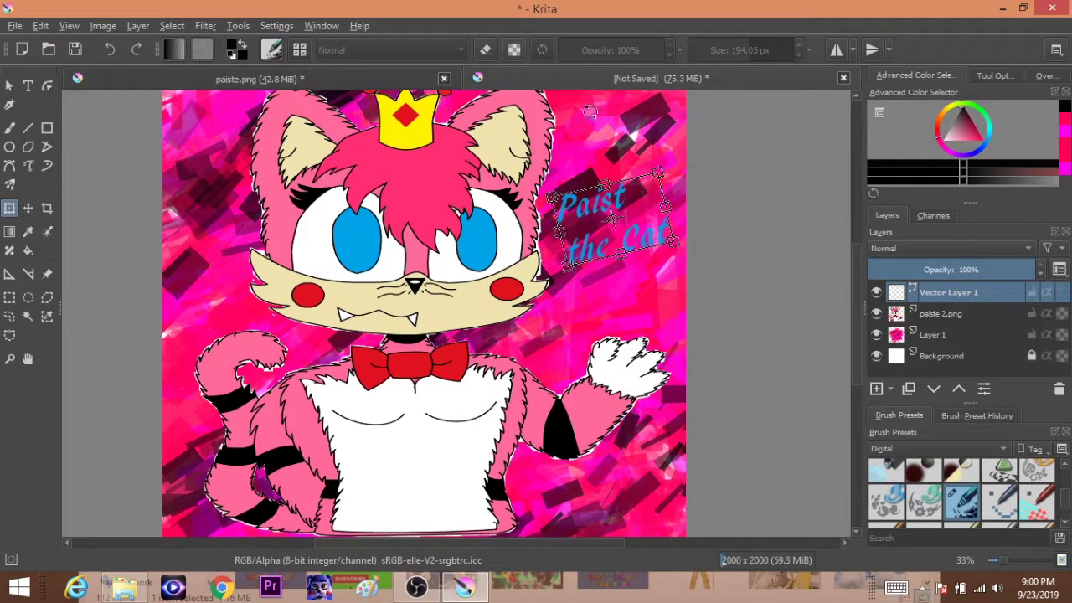
# - Try to paint near the canvas's lower-right corner on Vector Layer 1 with the Adjust Lighten and Adjust Multiply brushes
pyautogui.click(9, 127)
pyautogui.scroll(2, 576, 356)
pyautogui.scroll(-5, 576, 356)
pyautogui.press('/')
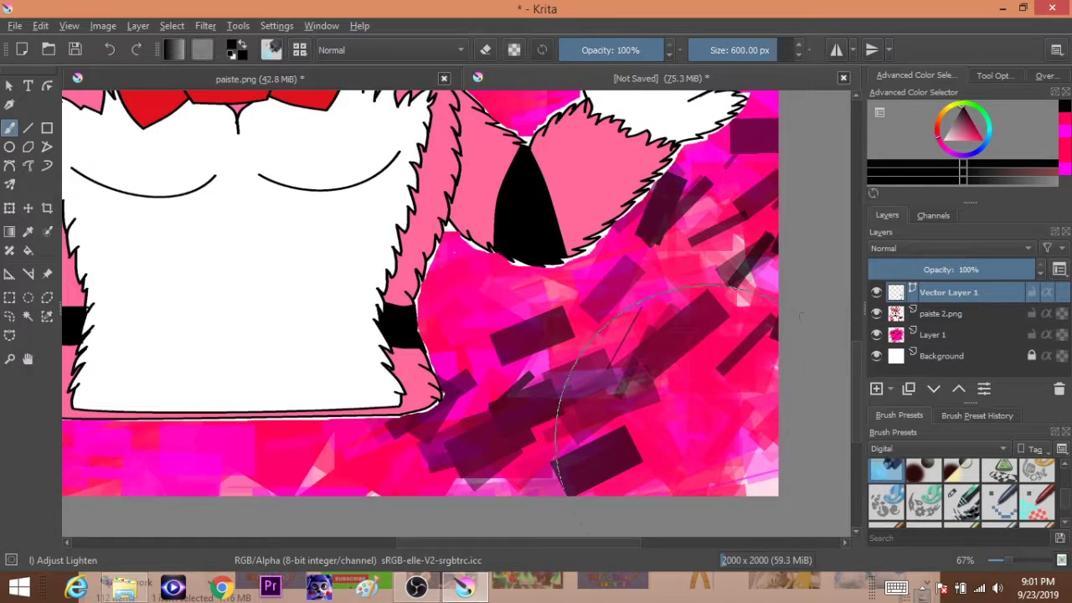
pyautogui.click(576, 356)
pyautogui.press('/')
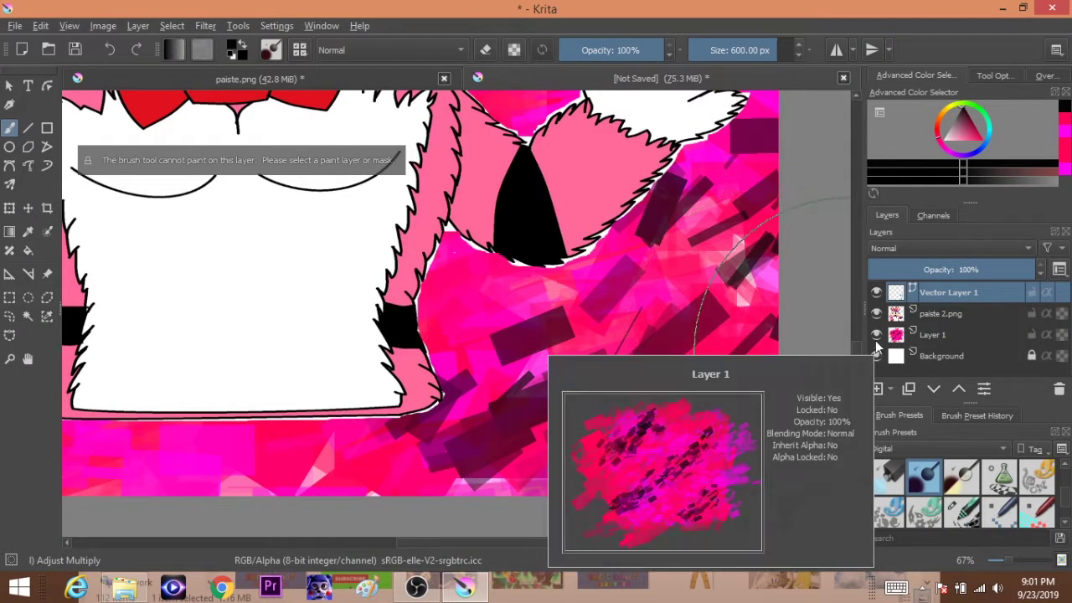
pyautogui.scroll(-2, 963, 494)
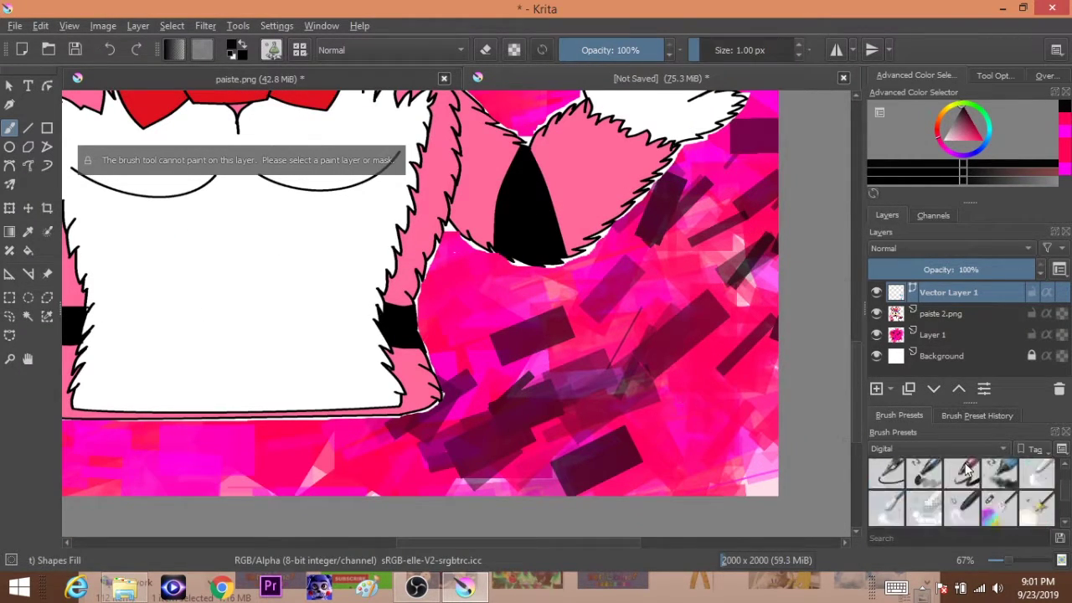
# - Choose Eraser Soft, select the Background layer and toggle the layers' visibility to check what each one contains
pyautogui.click(924, 476)
pyautogui.click(943, 356)
pyautogui.moveTo(878, 316); pyautogui.dragTo(880, 357)
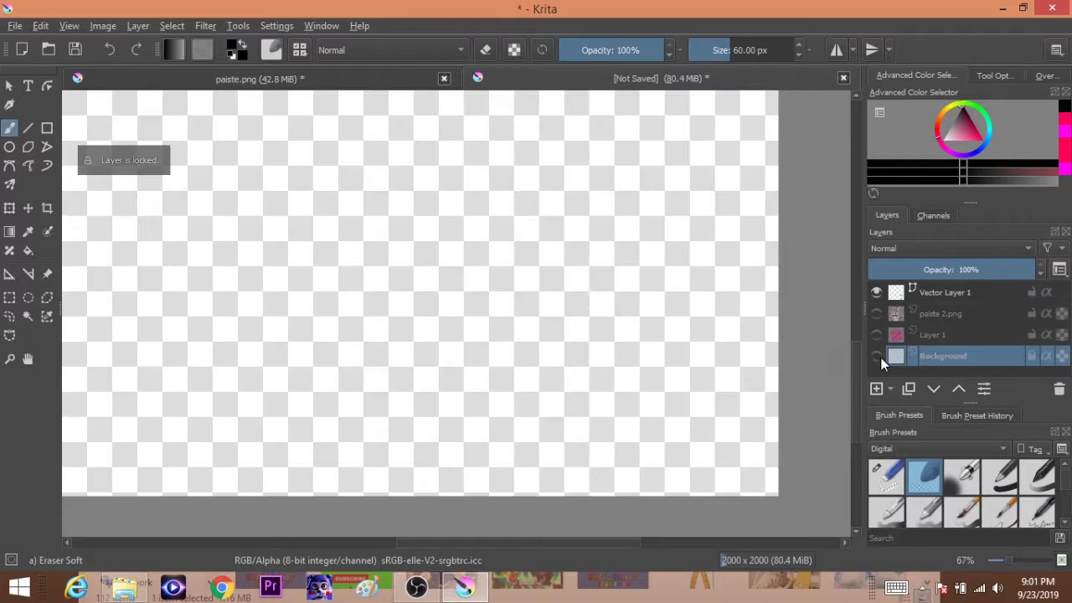
pyautogui.moveTo(875, 313); pyautogui.dragTo(876, 334)
pyautogui.click(876, 292)
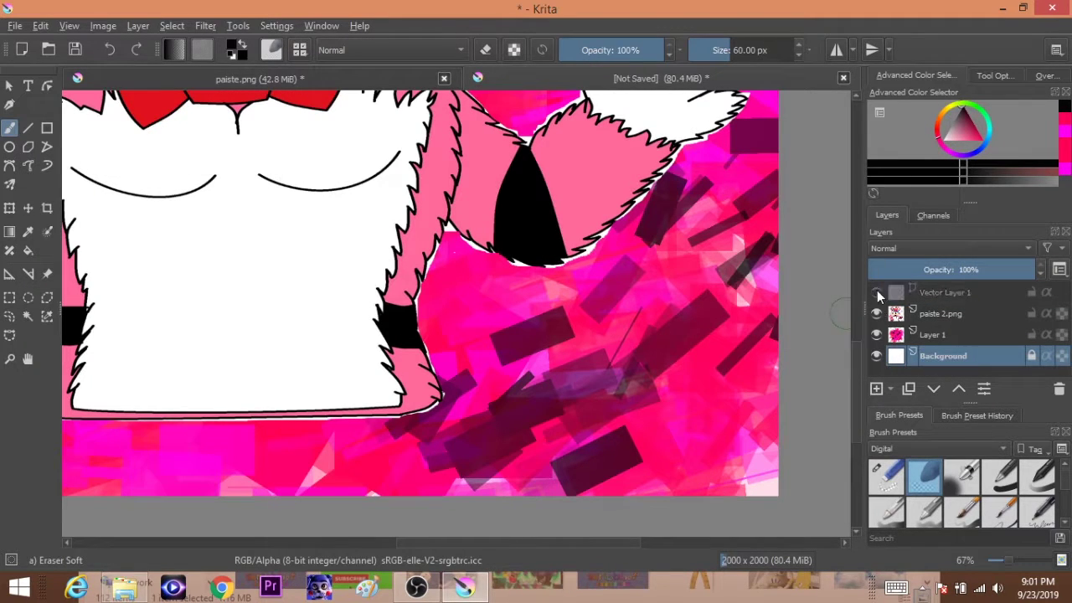
# - Try to paint on the locked Background layer with Airbrush Soft at 600 px and lower the brush opacity to 78%
pyautogui.click(961, 476)
pyautogui.click(746, 279)
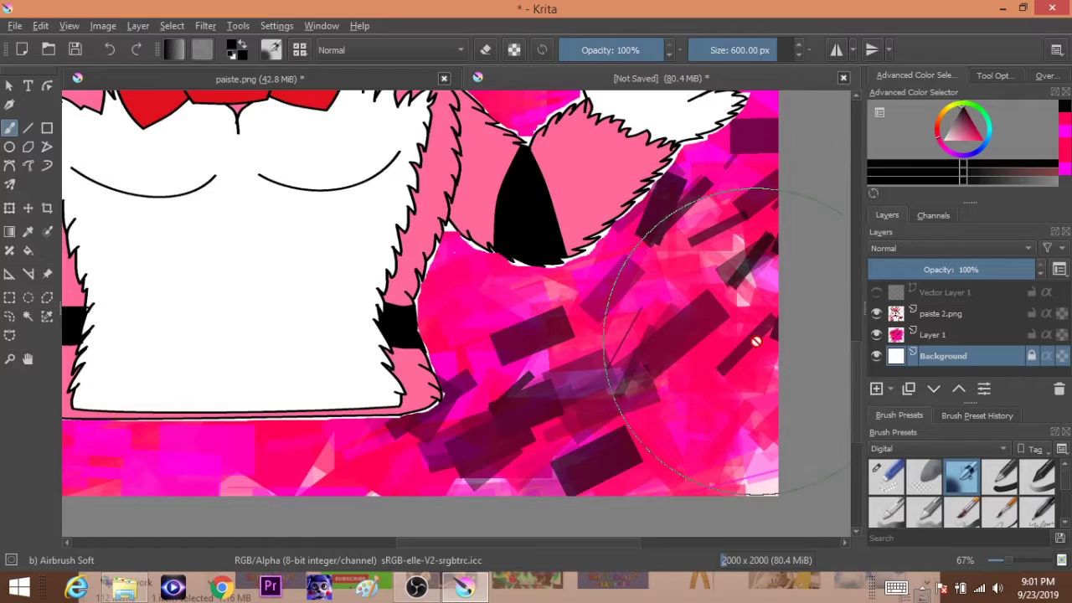
pyautogui.click(668, 332)
pyautogui.press('-')
pyautogui.scroll(5, 425, 282)
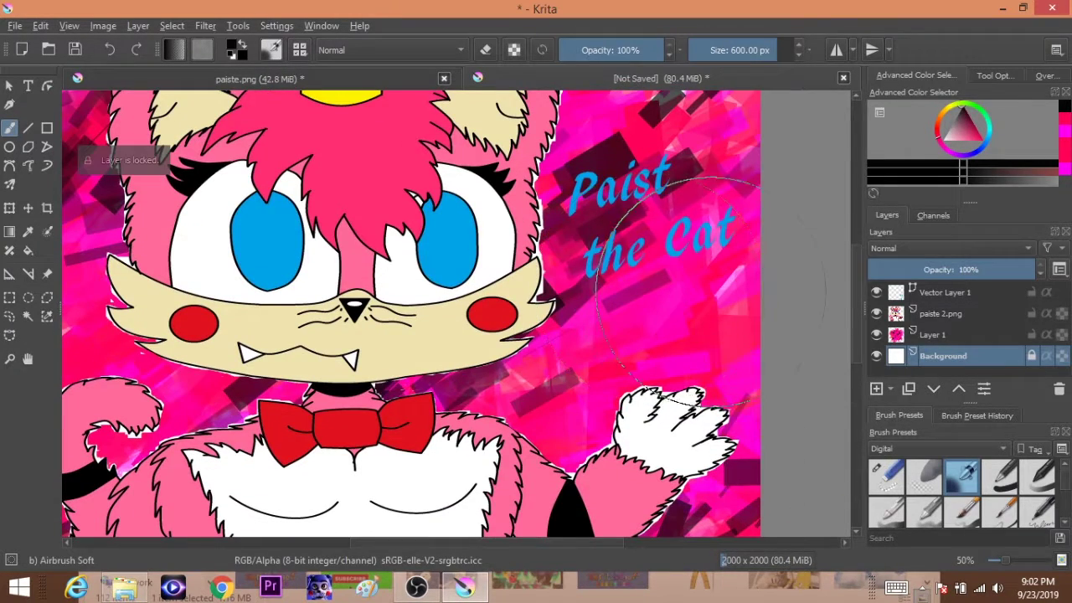
pyautogui.press('i')
pyautogui.press('i')
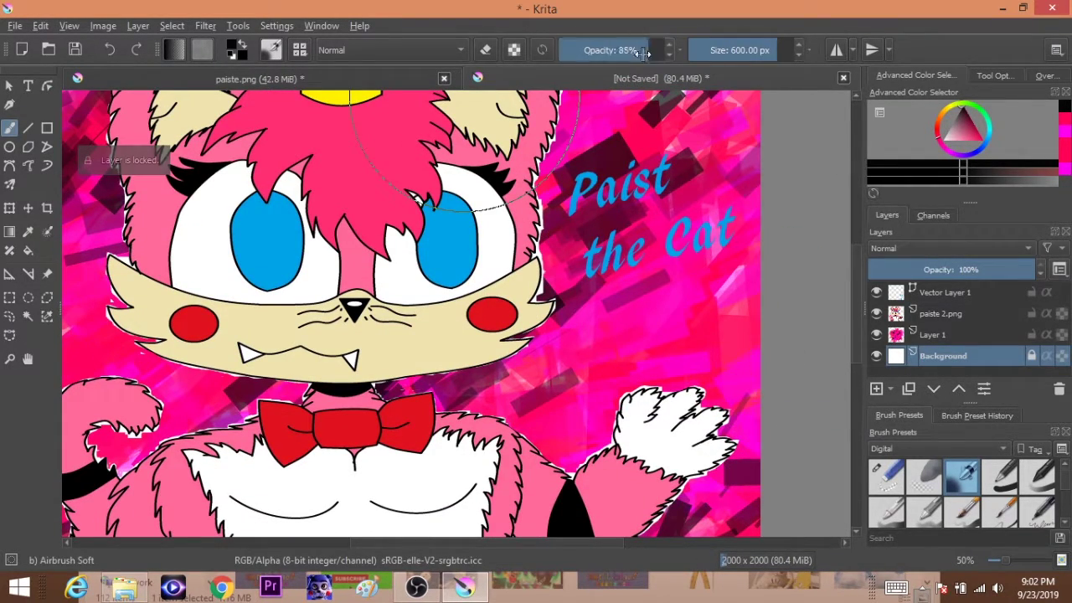
pyautogui.press('-')
# - Save the artwork in the Pictures folder as a PNG image named paist 1
pyautogui.hotkey('ctrl', 'shift', 's')
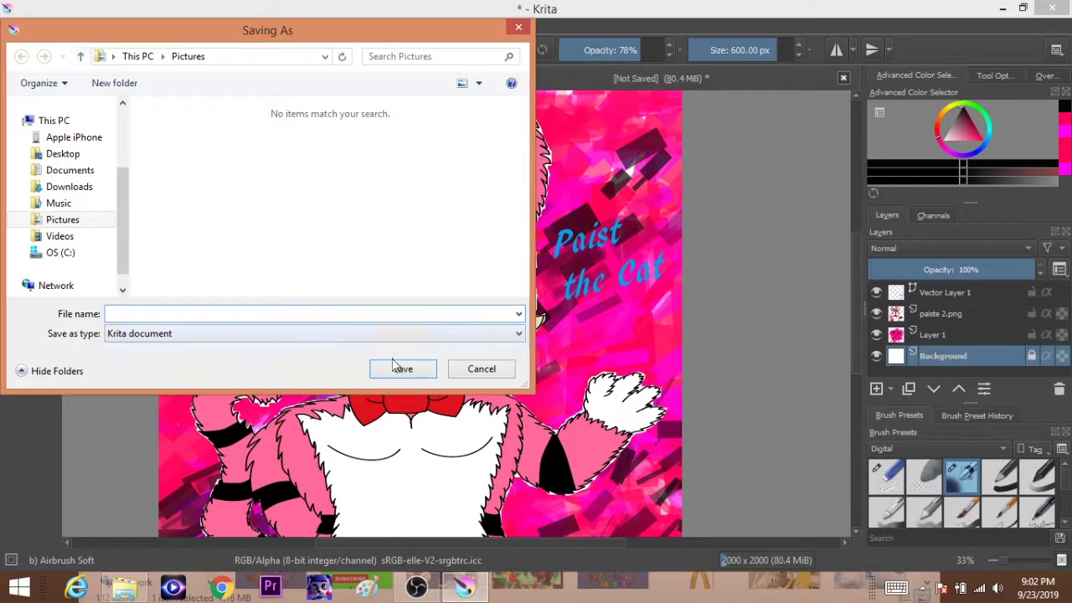
pyautogui.click(218, 333)
pyautogui.click(187, 160)
pyautogui.click(310, 313)
pyautogui.write('paist')
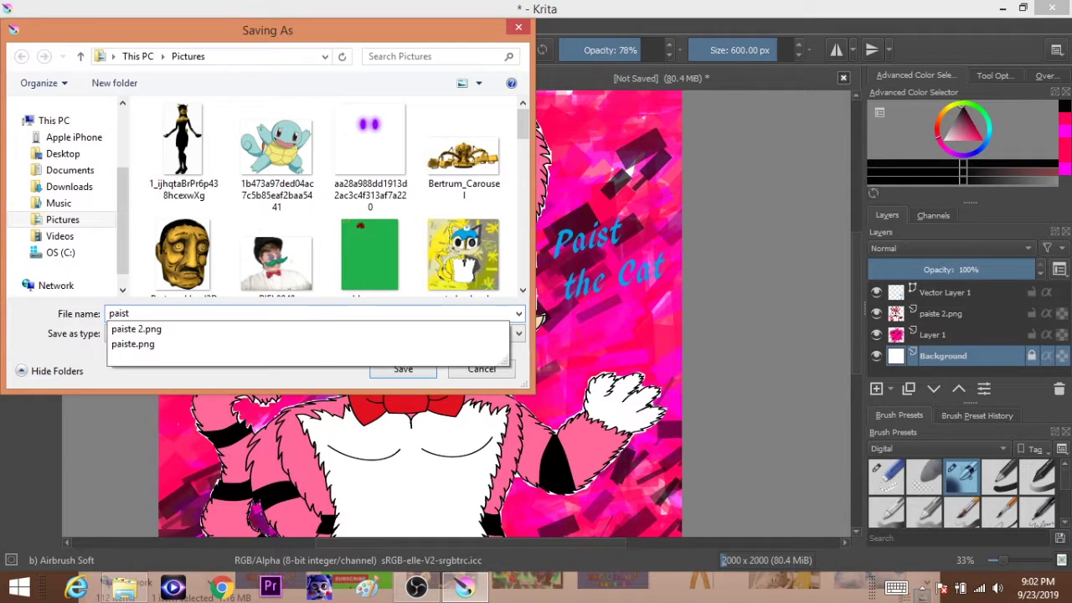
pyautogui.press('BackSpace')
pyautogui.press('BackSpace')
pyautogui.press('BackSpace')
pyautogui.write('ca')
pyautogui.press('BackSpace')
pyautogui.press('BackSpace')
pyautogui.write('paiste')
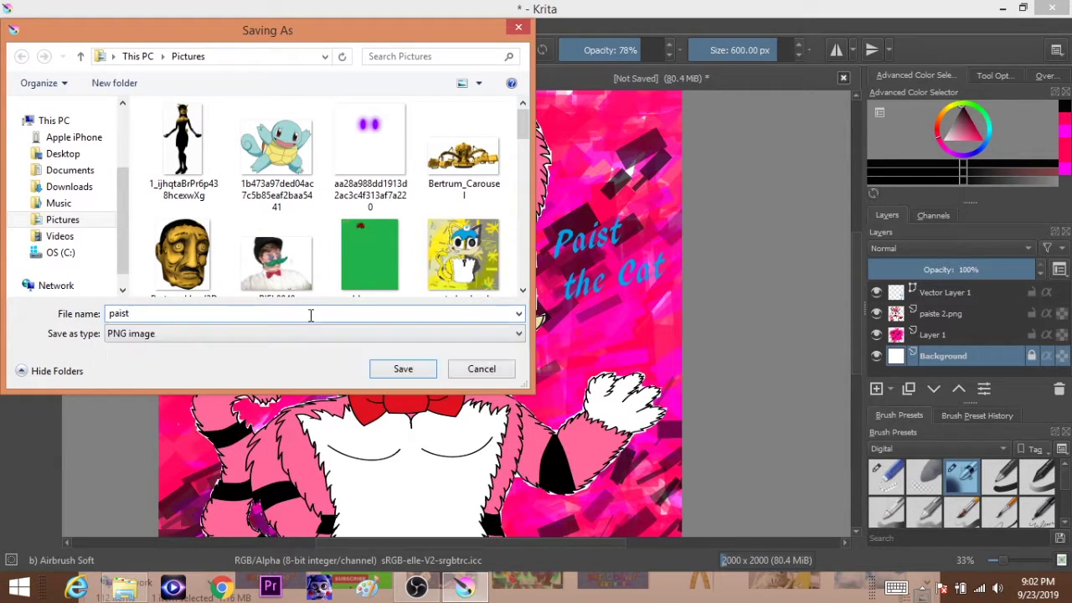
pyautogui.press('Return')
pyautogui.press('Return')
# - Try Airbrush Soft in white and Adjust Overlay Burn in a dark color at 600 px on the Background layer
pyautogui.rightClick(510, 311)
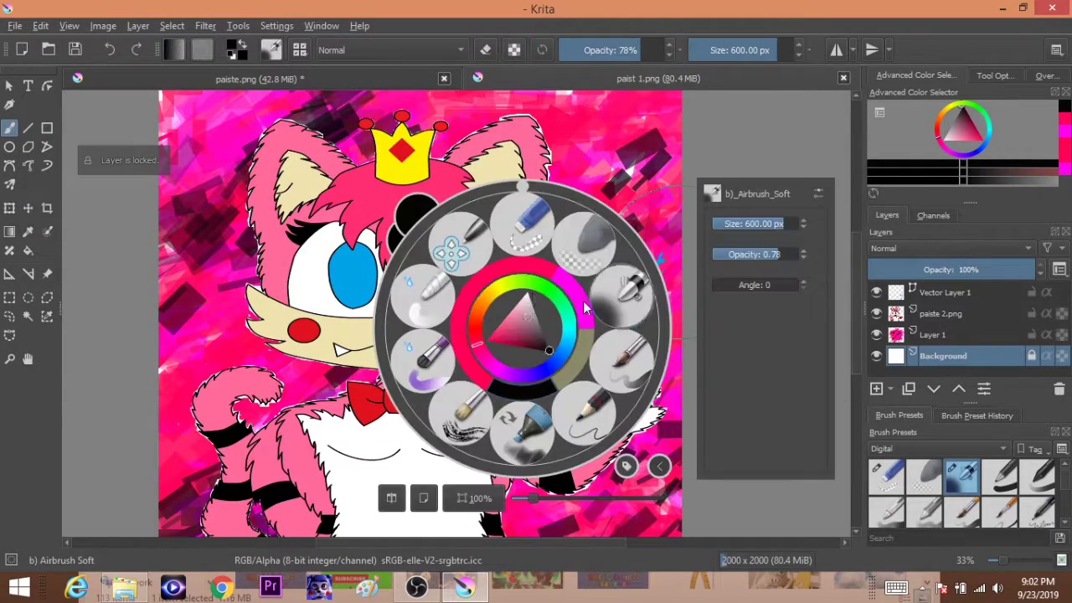
pyautogui.click(510, 311)
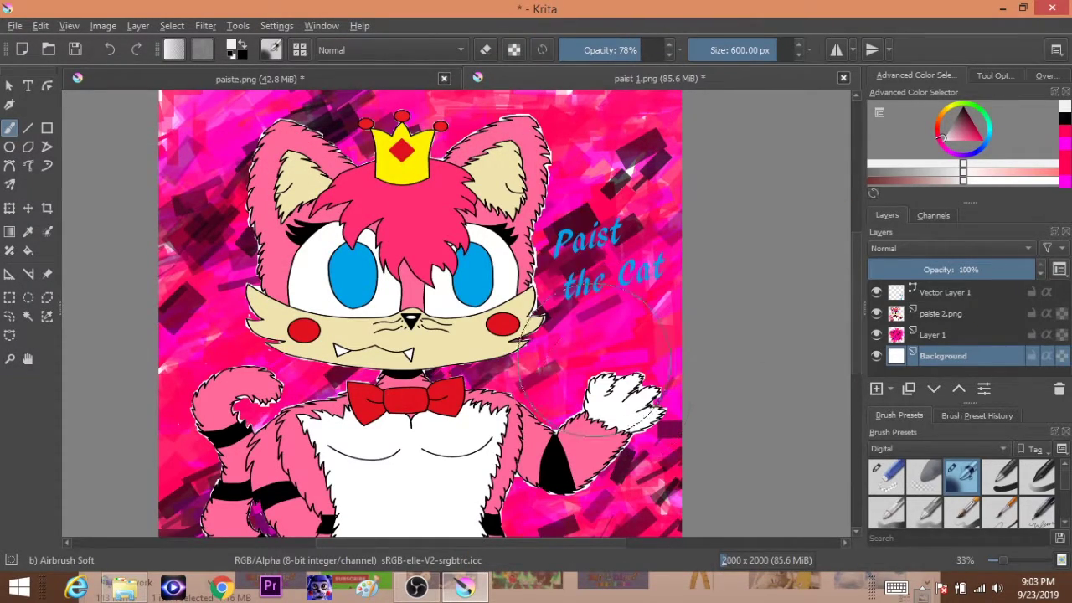
pyautogui.scroll(2, 558, 336)
pyautogui.press('/')
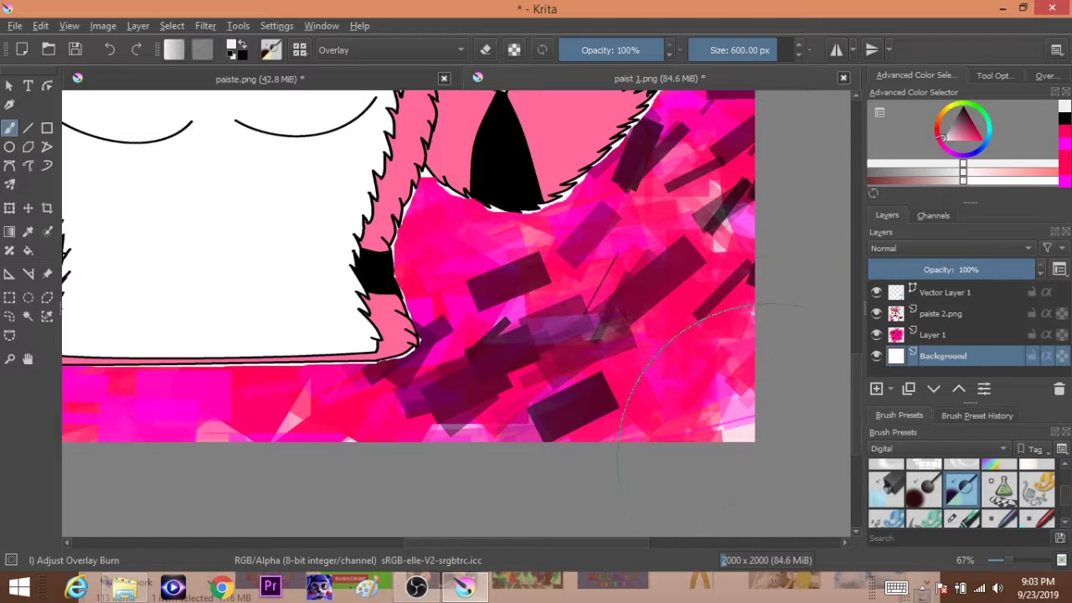
pyautogui.press('d')
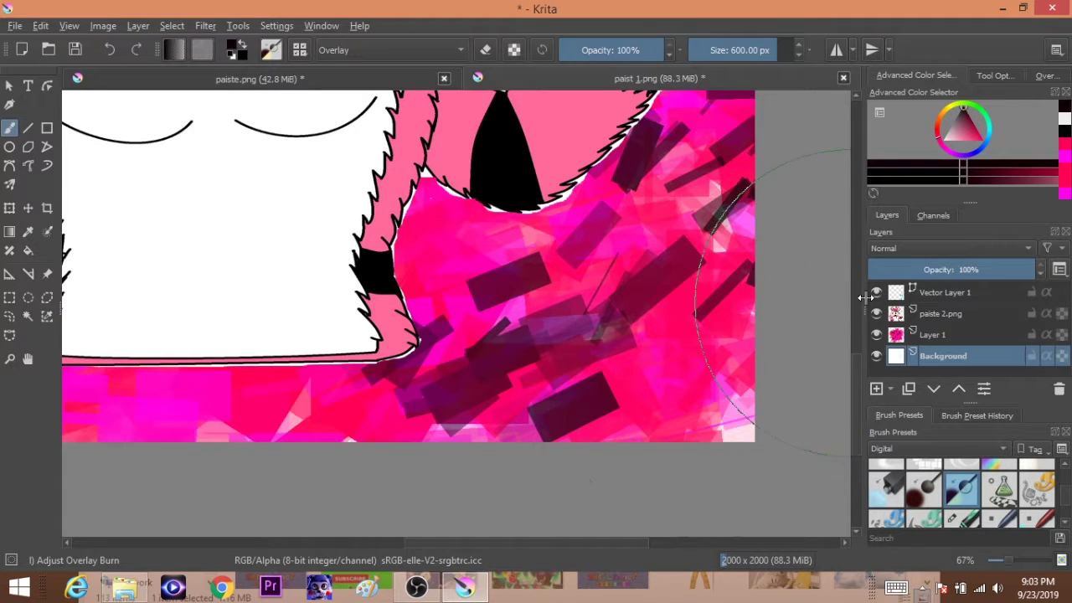
# - Hide the paiste 2.png, Layer 1 and Background layers to inspect Vector Layer 1, and restore their visibility
pyautogui.click(876, 313)
pyautogui.click(876, 334)
pyautogui.click(878, 298)
pyautogui.click(877, 357)
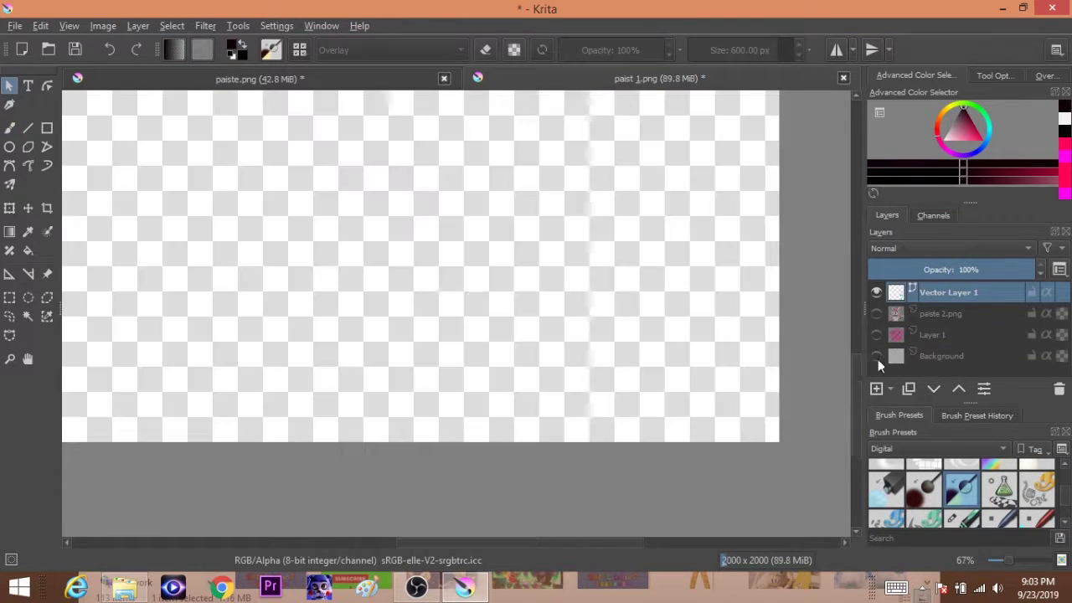
pyautogui.hotkey('ctrl', 'z')
pyautogui.hotkey('ctrl', 'z')
pyautogui.hotkey('ctrl', 'z')
# - Try Eraser Soft at 60 px on Vector Layer 1 and the Background layer while toggling the lower layers' visibility
pyautogui.press('/')
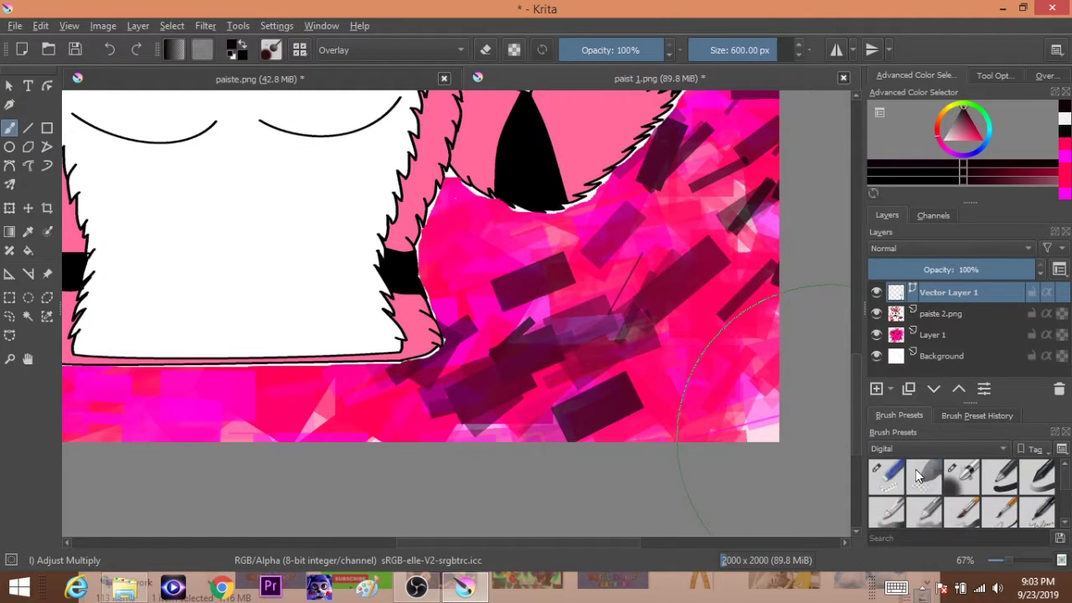
pyautogui.click(921, 473)
pyautogui.moveTo(876, 335); pyautogui.dragTo(875, 355)
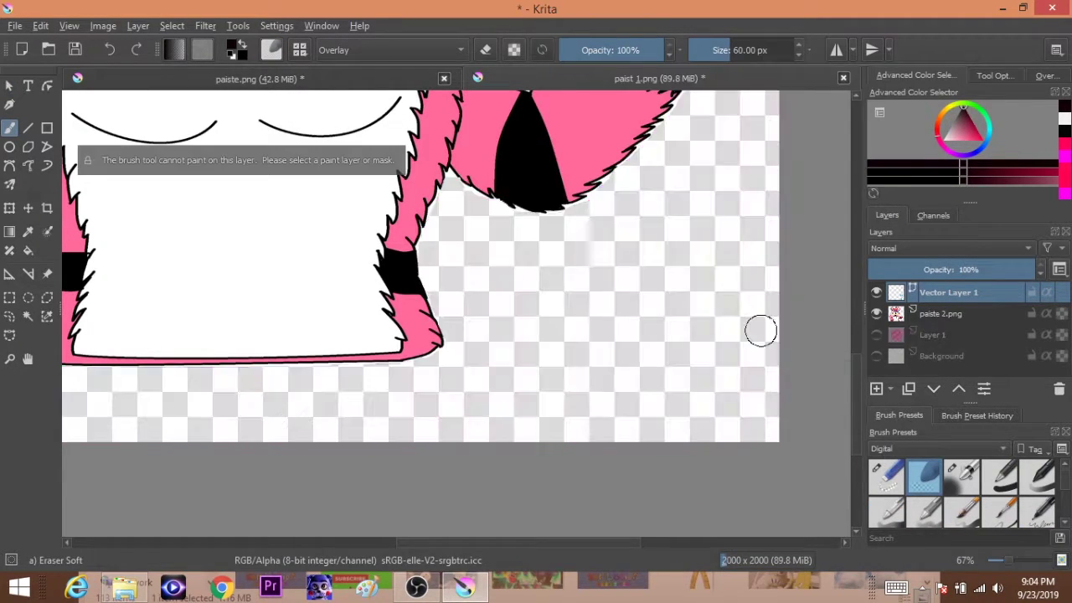
pyautogui.moveTo(876, 313); pyautogui.dragTo(876, 334)
pyautogui.click(929, 356)
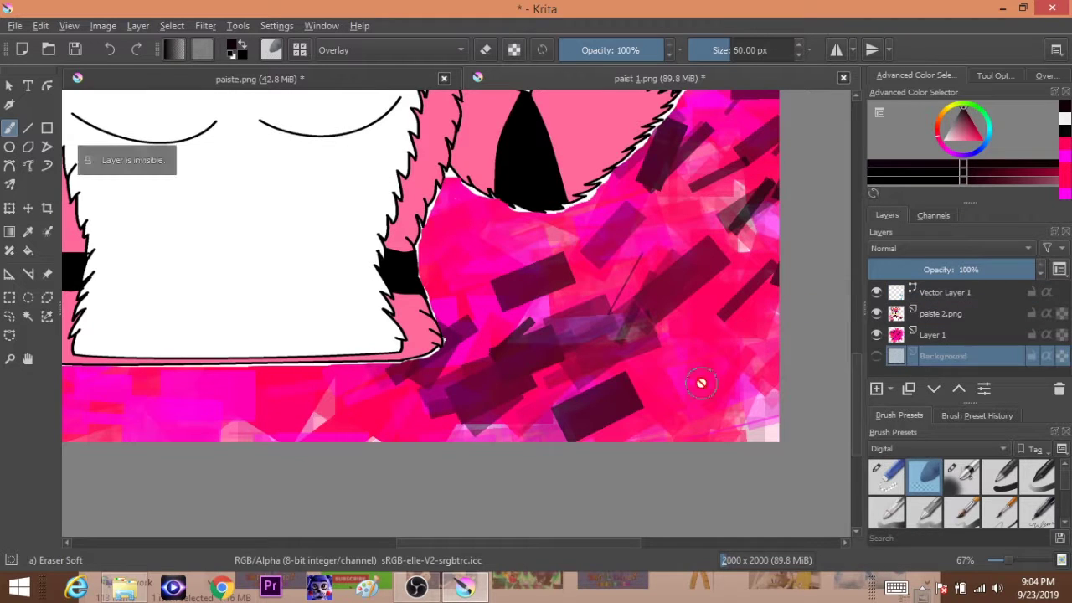
pyautogui.click(962, 474)
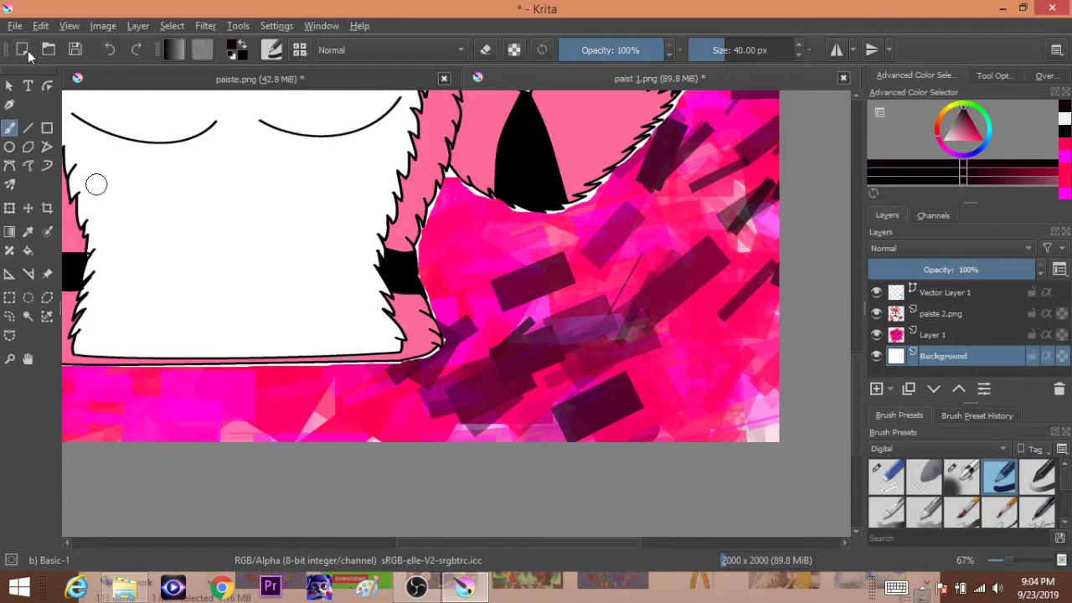
# - Add the artist's signature as text over the lower-right backdrop in the AR CARTER font, size 16, colored green
pyautogui.moveTo(465, 403); pyautogui.dragTo(466, 403)
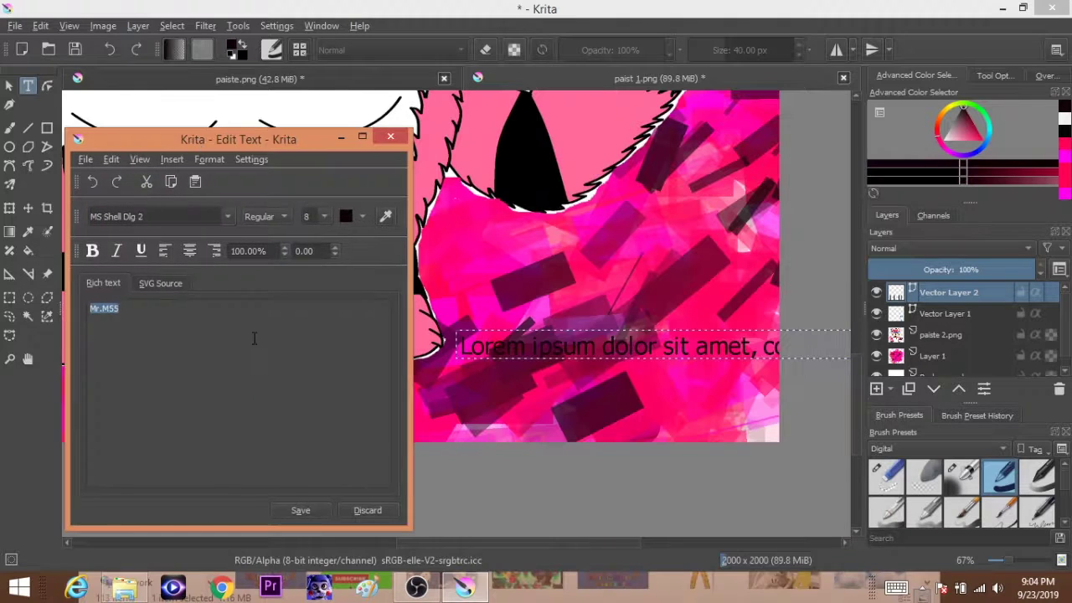
pyautogui.click(209, 215)
pyautogui.click(151, 369)
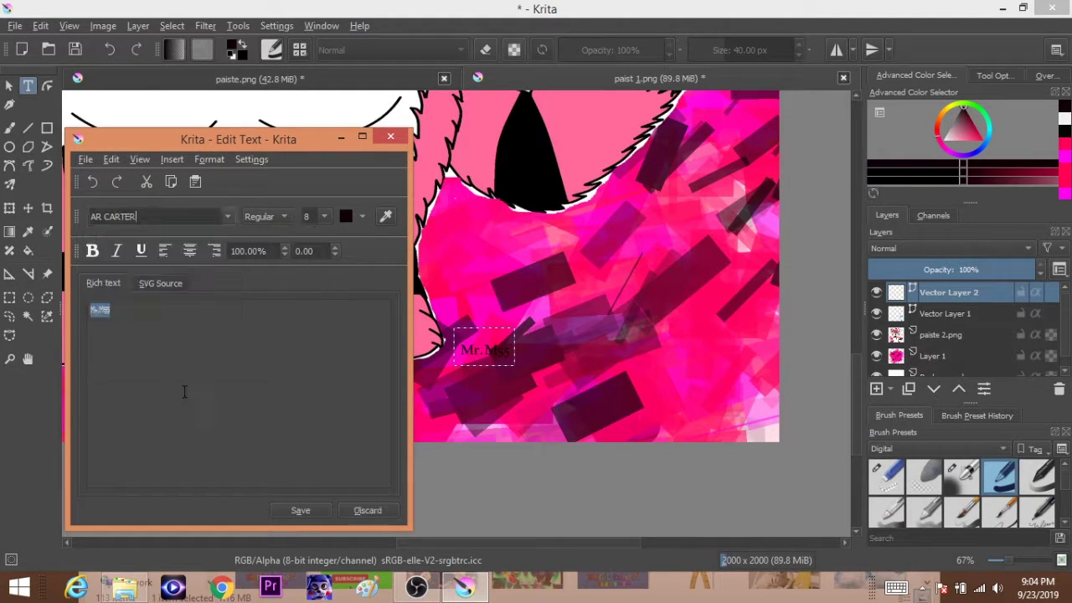
pyautogui.click(347, 223)
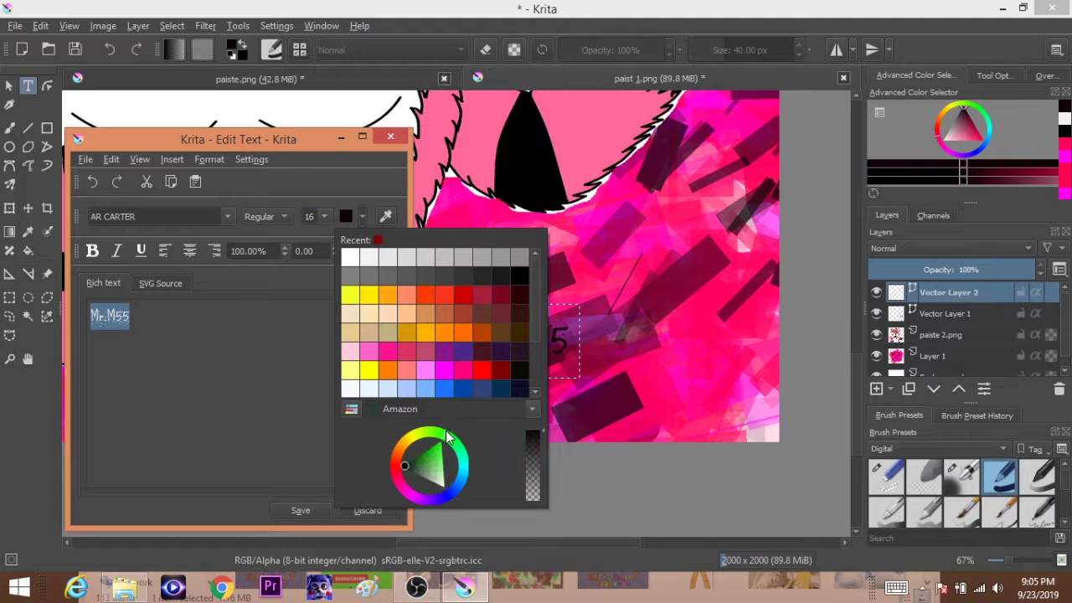
pyautogui.click(433, 474)
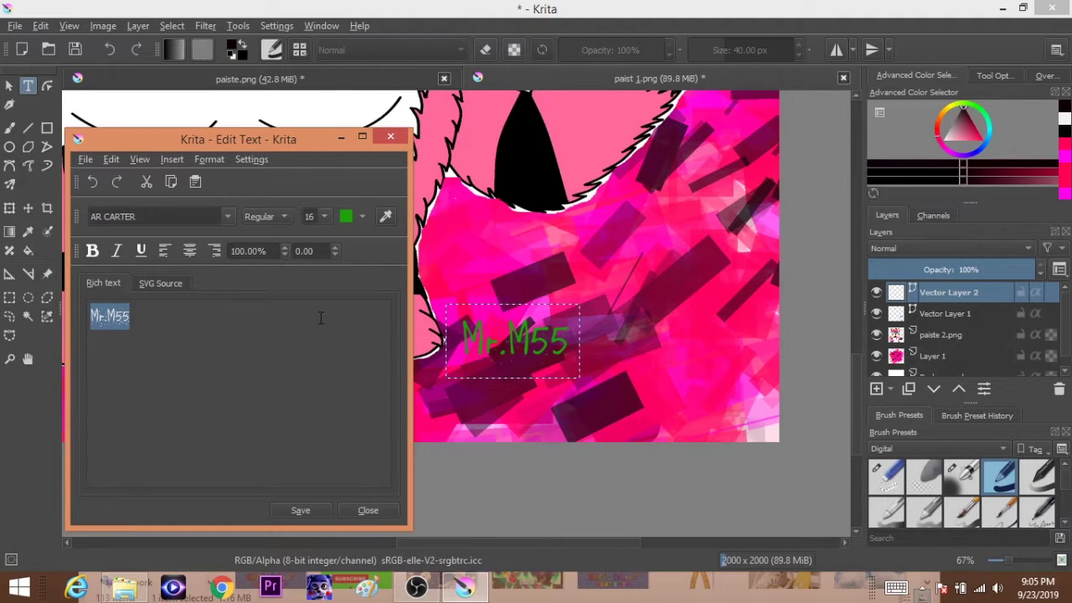
# - Enlarge the green signature text and place it in the lower-right corner of the artwork
pyautogui.click(359, 511)
pyautogui.moveTo(584, 381); pyautogui.dragTo(764, 416)
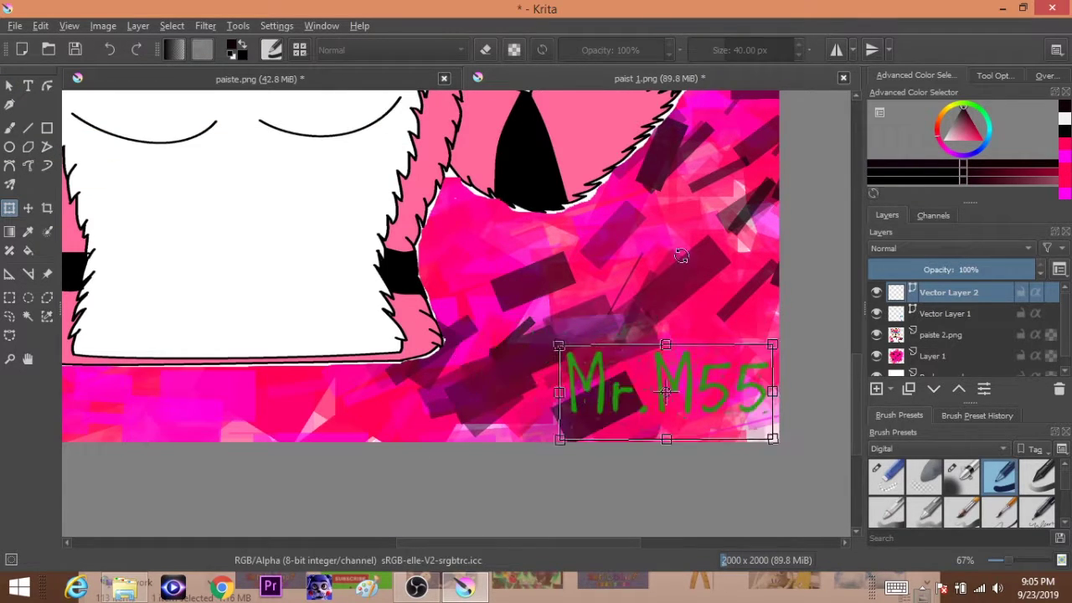
pyautogui.press('-')
pyautogui.press('-')
pyautogui.scroll(3, 360, 318)
pyautogui.click(15, 26)
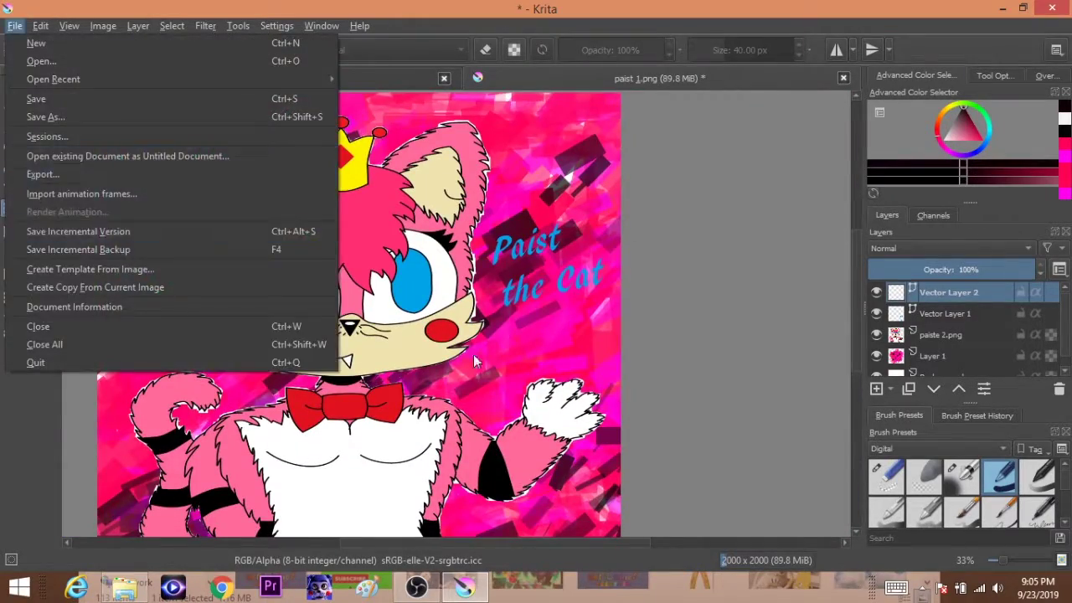
pyautogui.click(473, 354)
pyautogui.press('-')
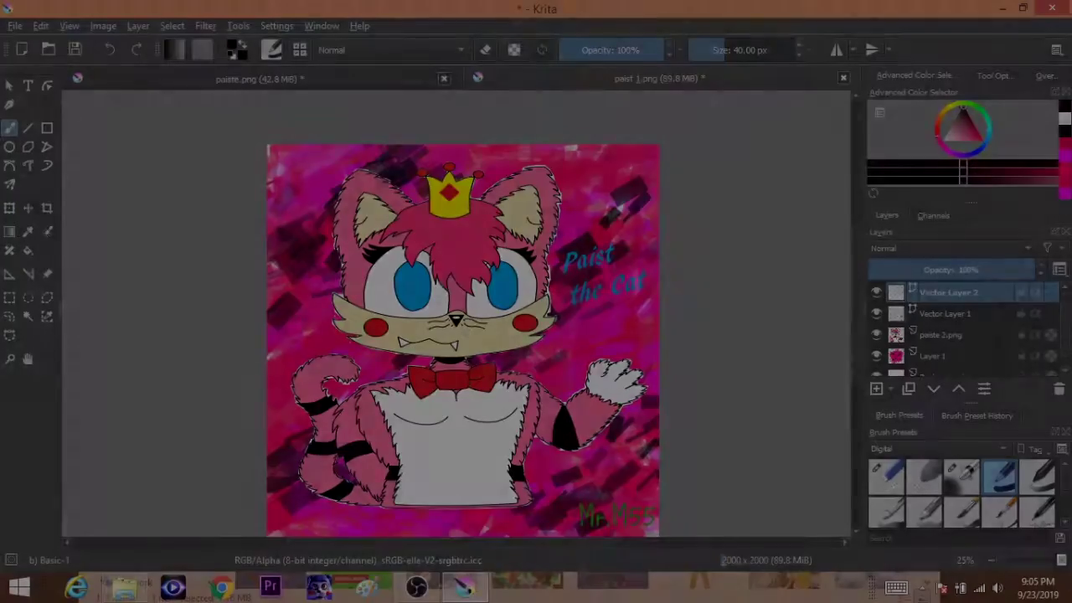